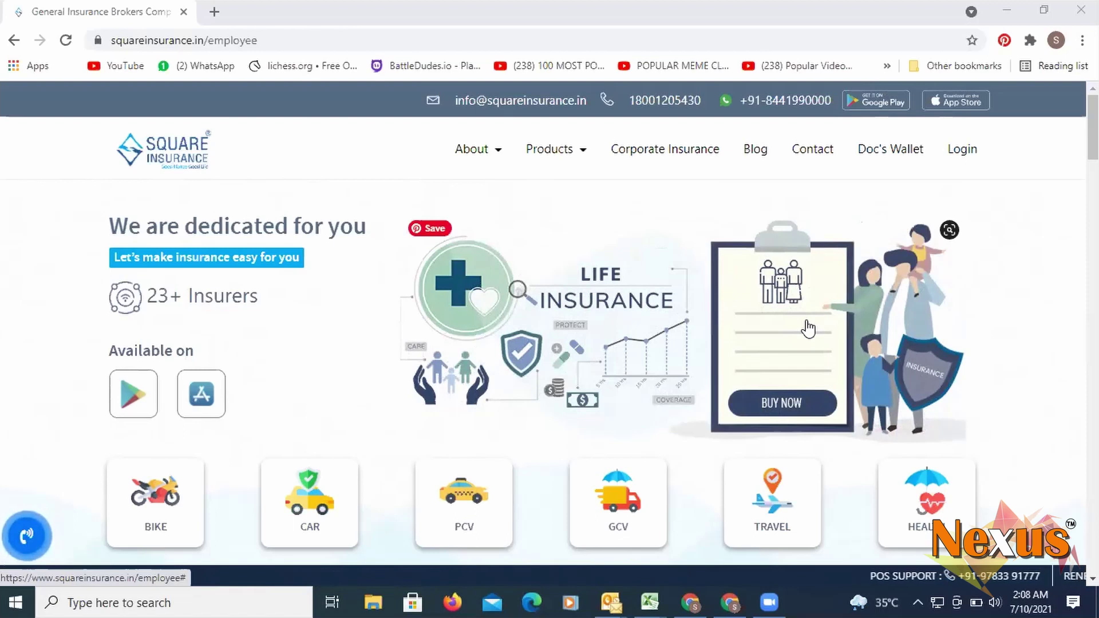
- Open Employee Login and autofill the employee ID and password from Chrome's saved credentials
left_click(971, 155)
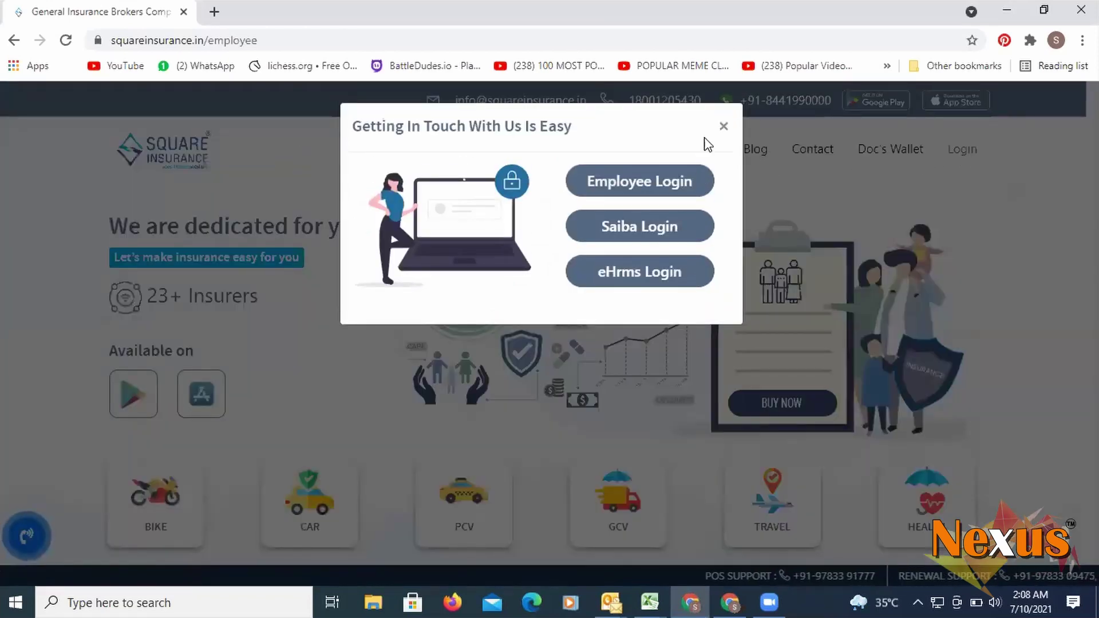
left_click(973, 154)
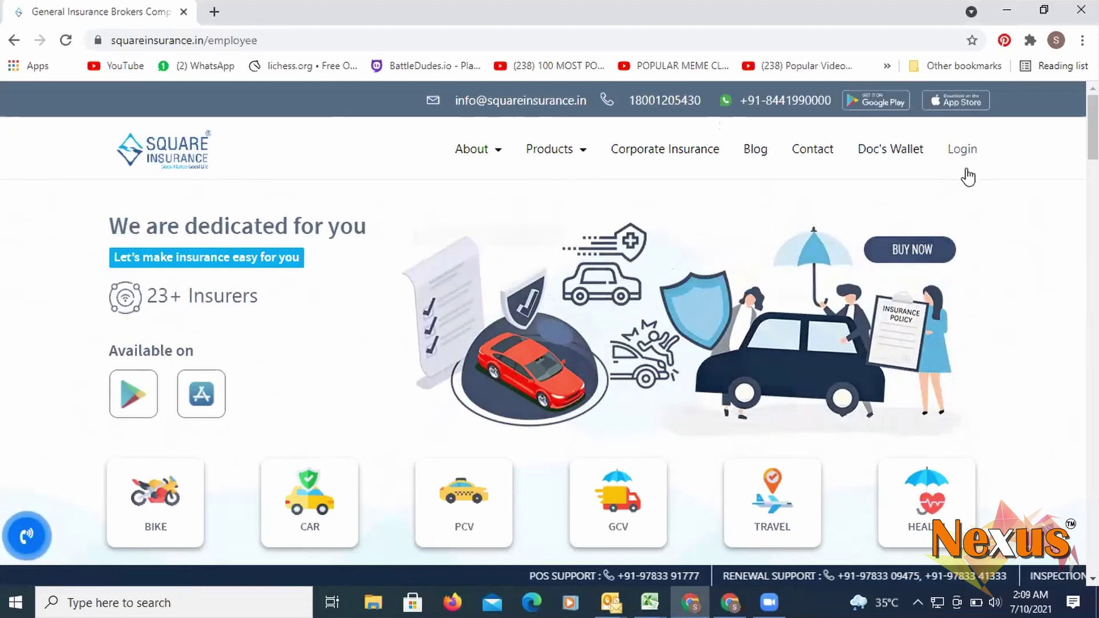
left_click(968, 162)
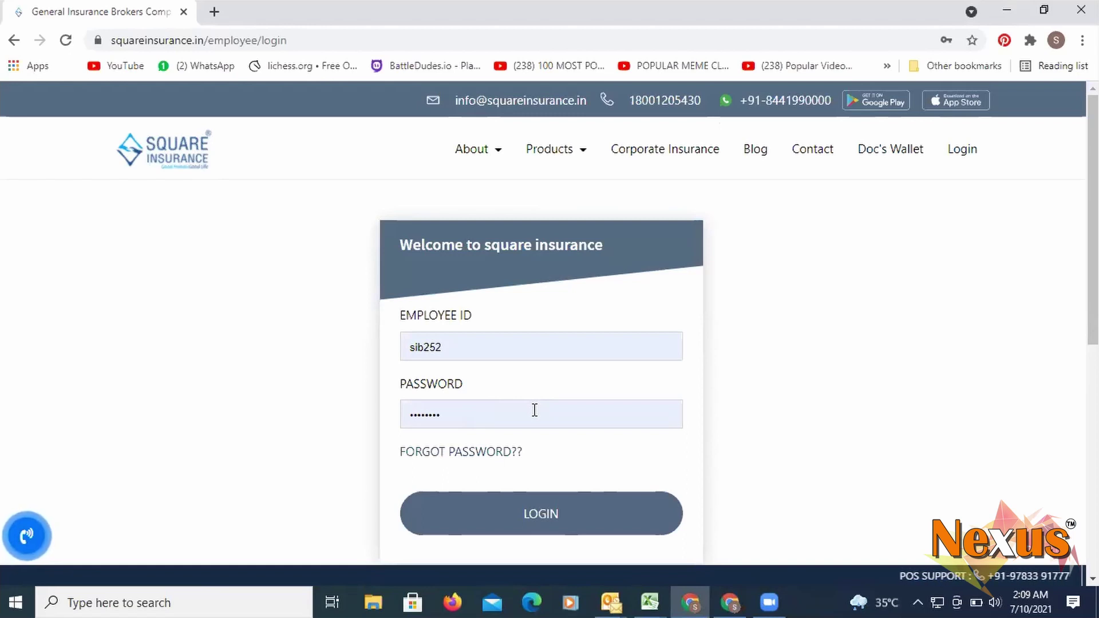
left_click(485, 349)
left_click(651, 372)
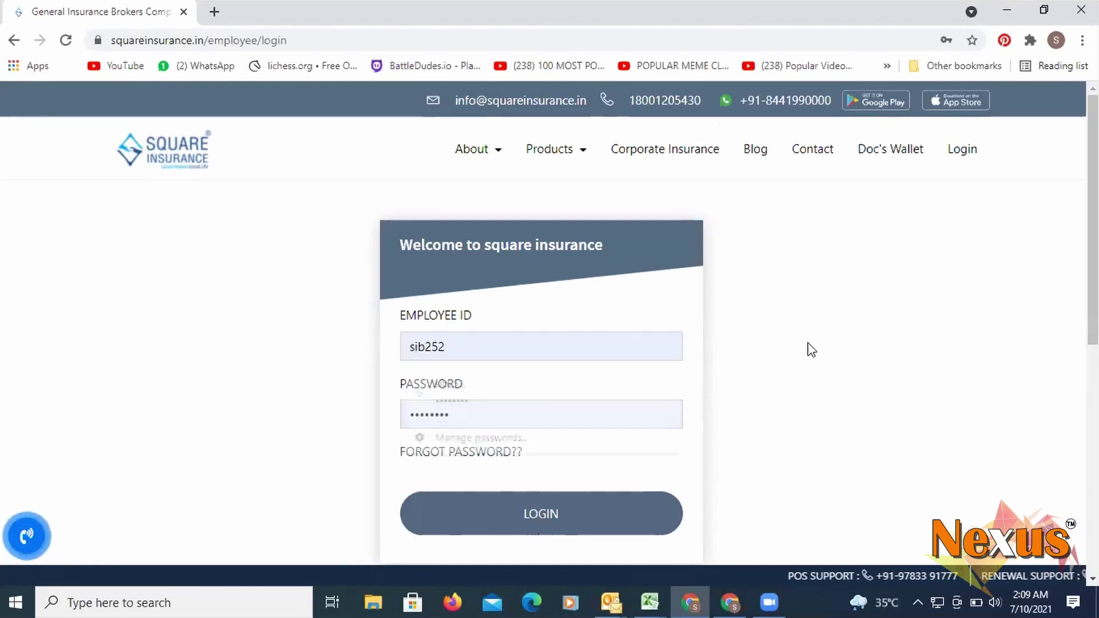
- Sign in to the dashboard showing 21 policies and 176 quotations, and expand Cases
left_click(552, 519)
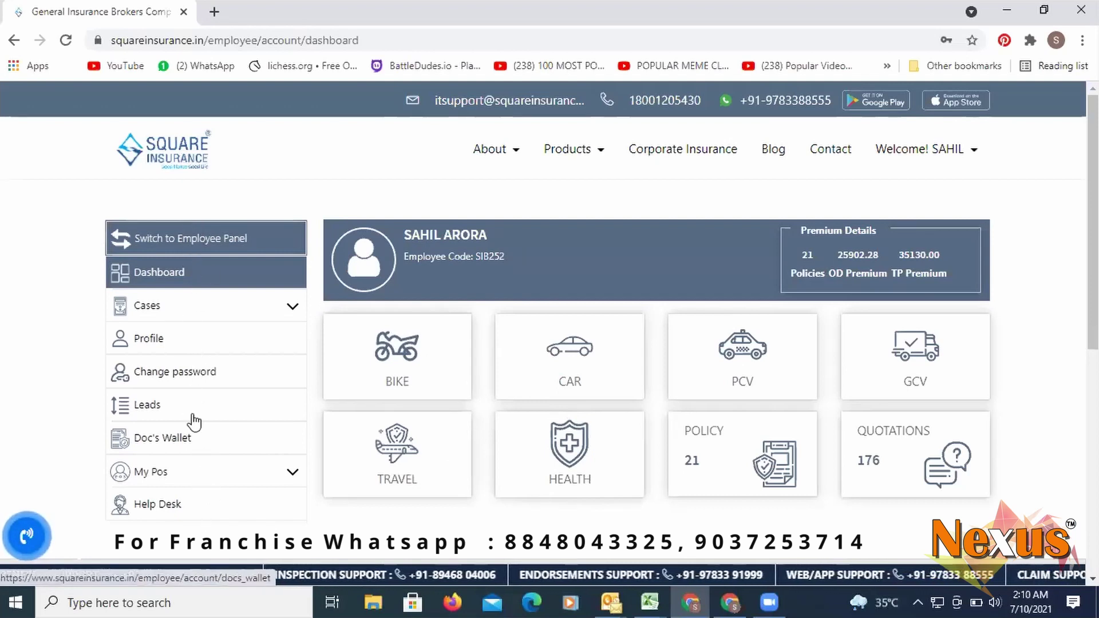
left_click(206, 313)
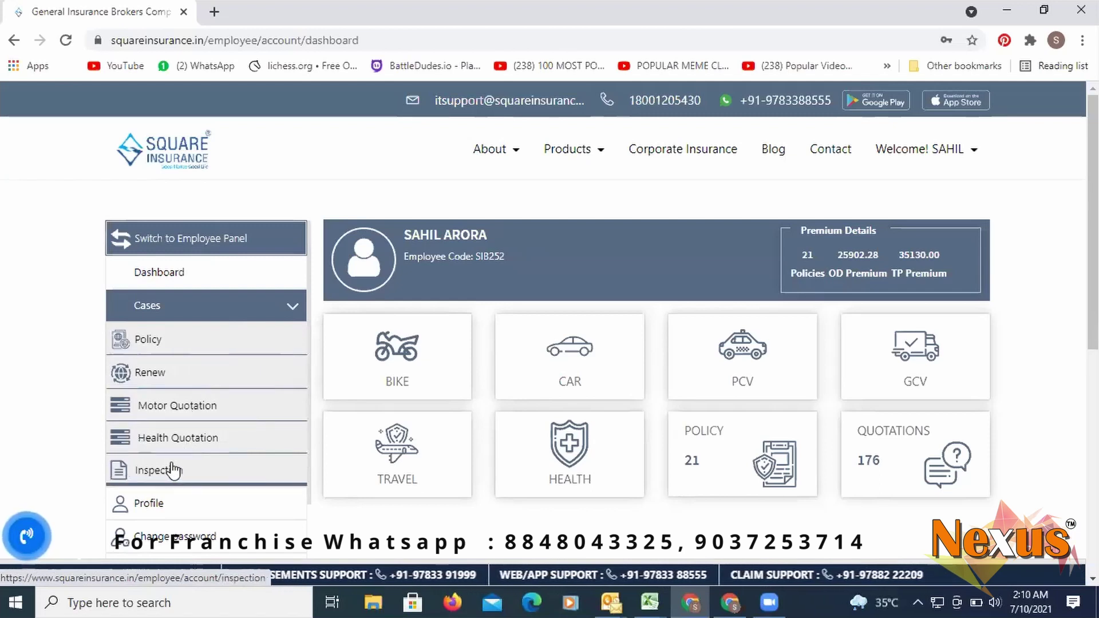
- Open the Policy list (21 records, Rs. 66052.28) and download the first policy's PDF
left_click(158, 350)
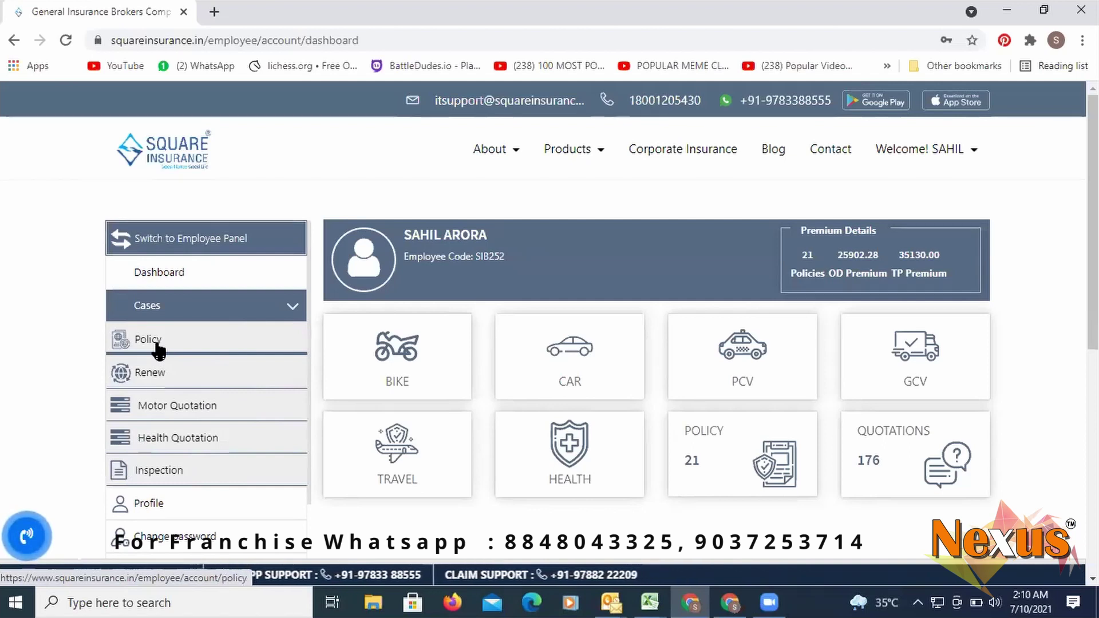
left_click(159, 351)
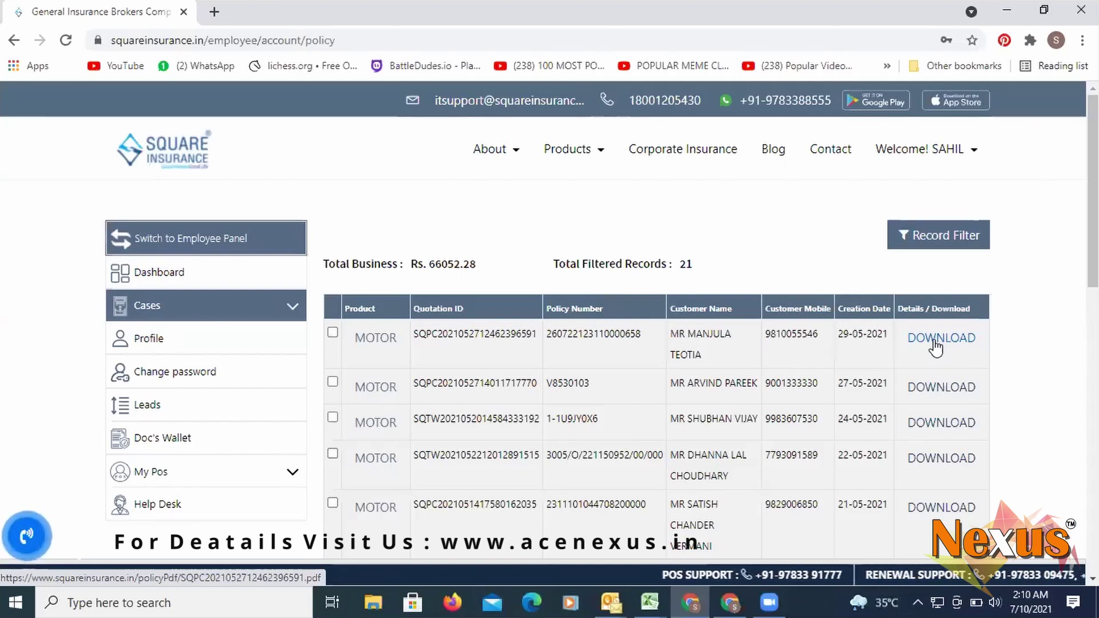
left_click(935, 343)
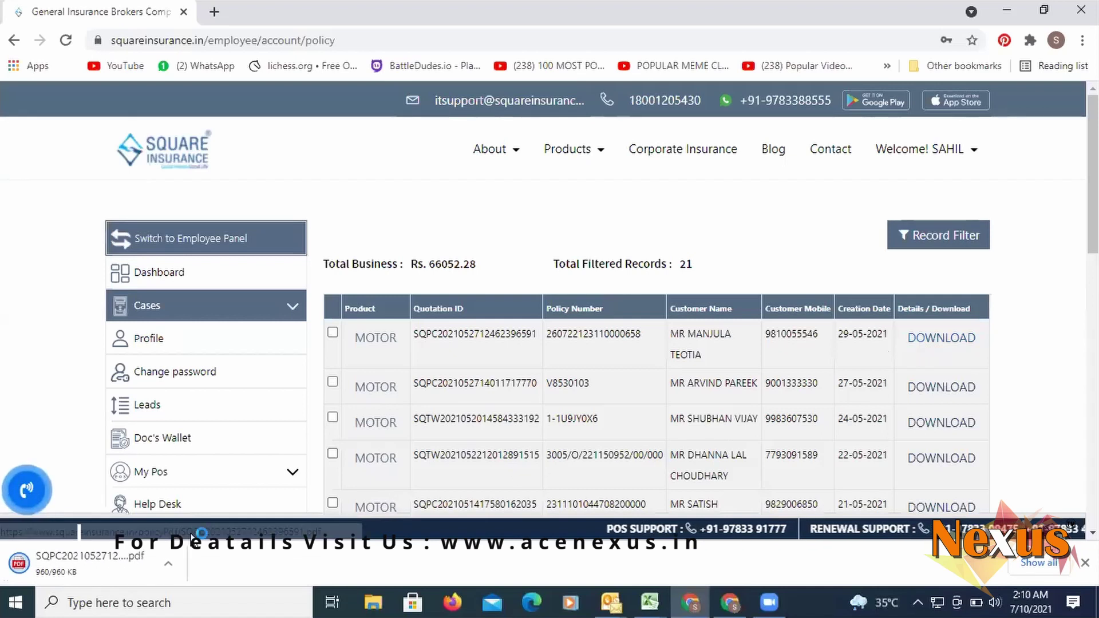
- View the downloaded 9-page Reliance car policy PDF, then return to the portal's policy list
left_click(43, 565)
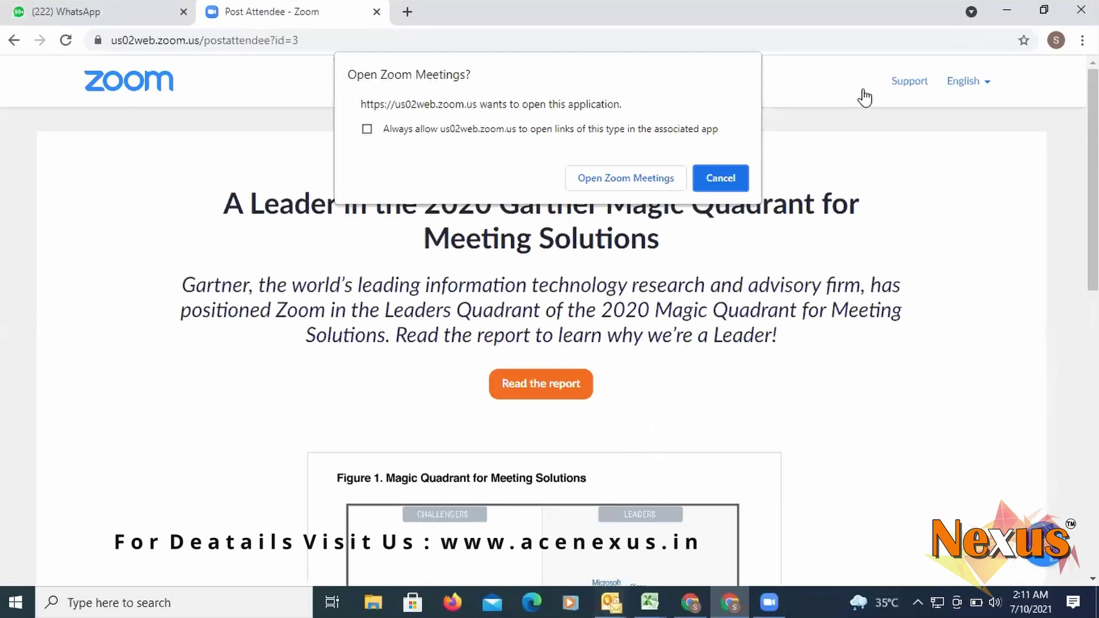
left_click(728, 601)
left_click(690, 601)
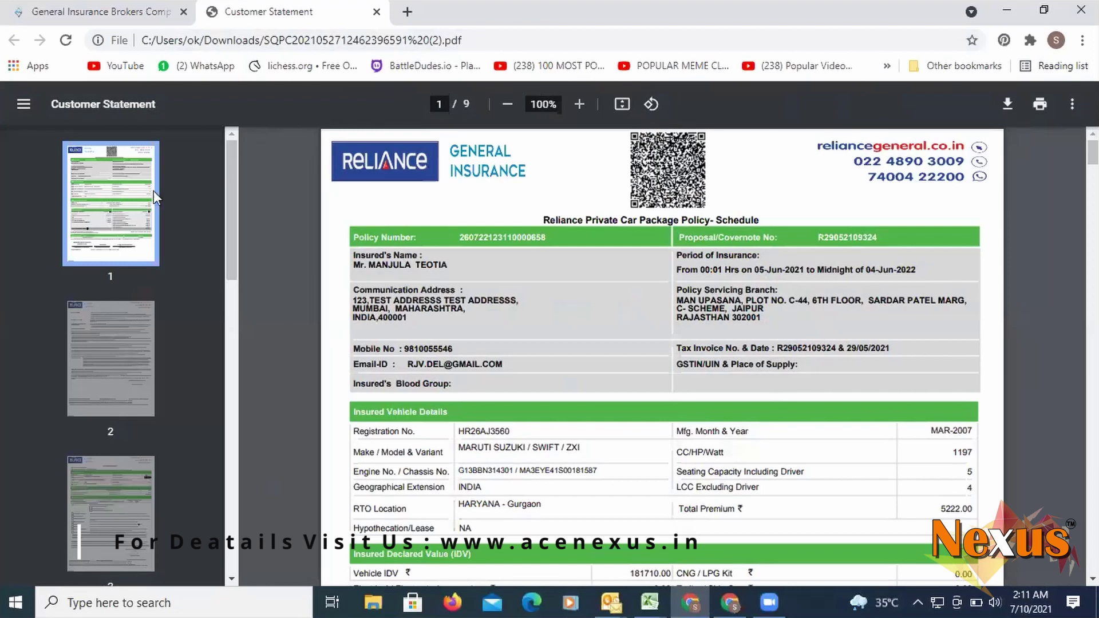
left_click(113, 12)
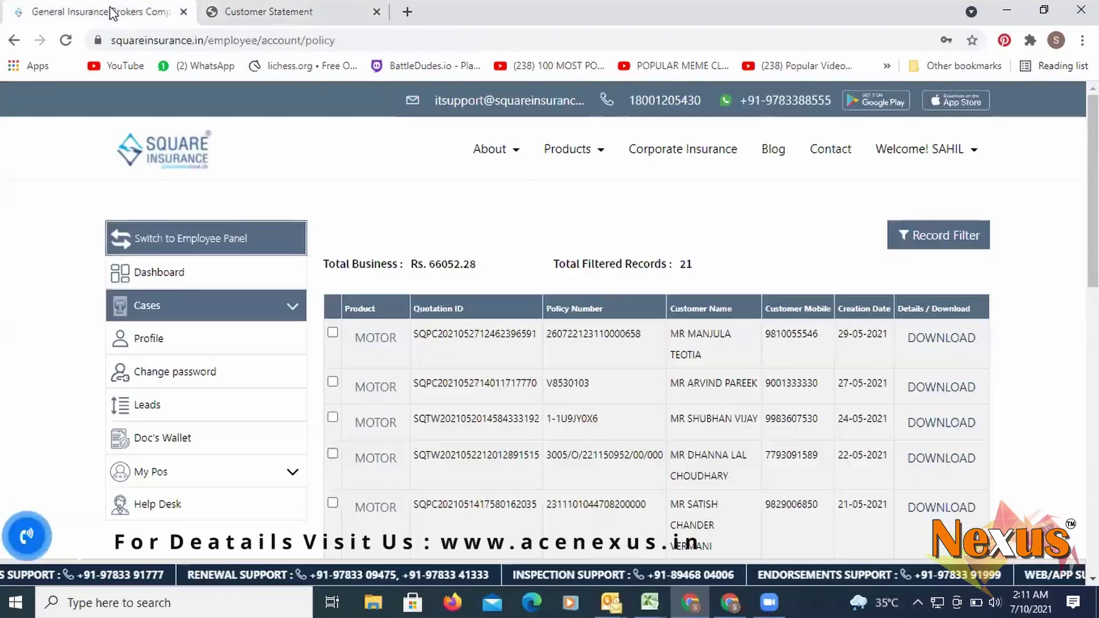
- Open the empty Renew page under Cases, then expand Cases again
left_click(172, 306)
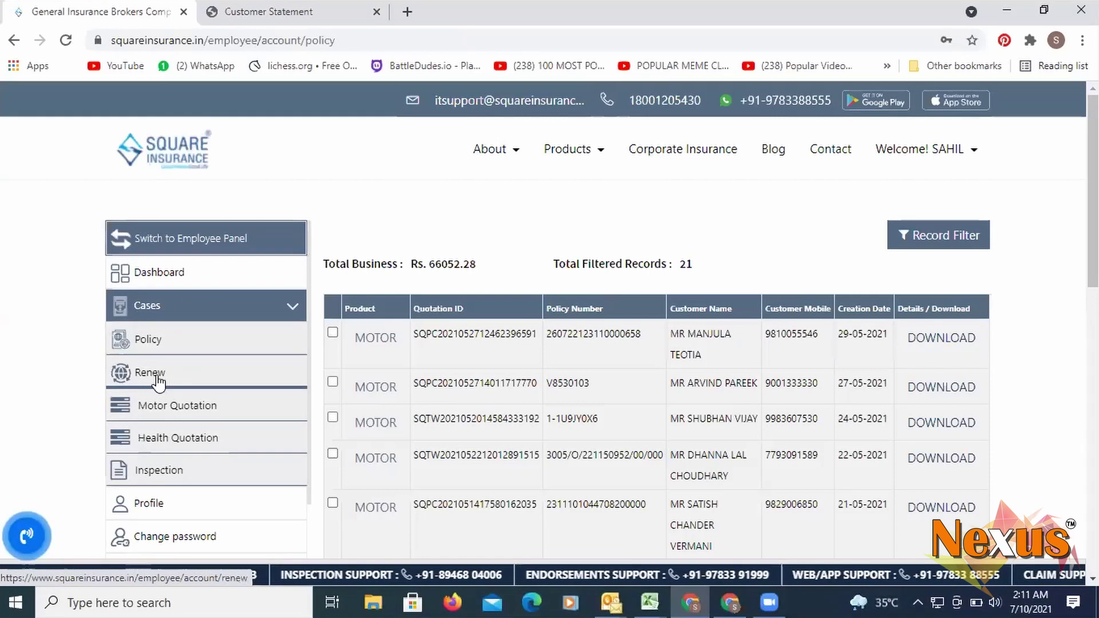
left_click(152, 374)
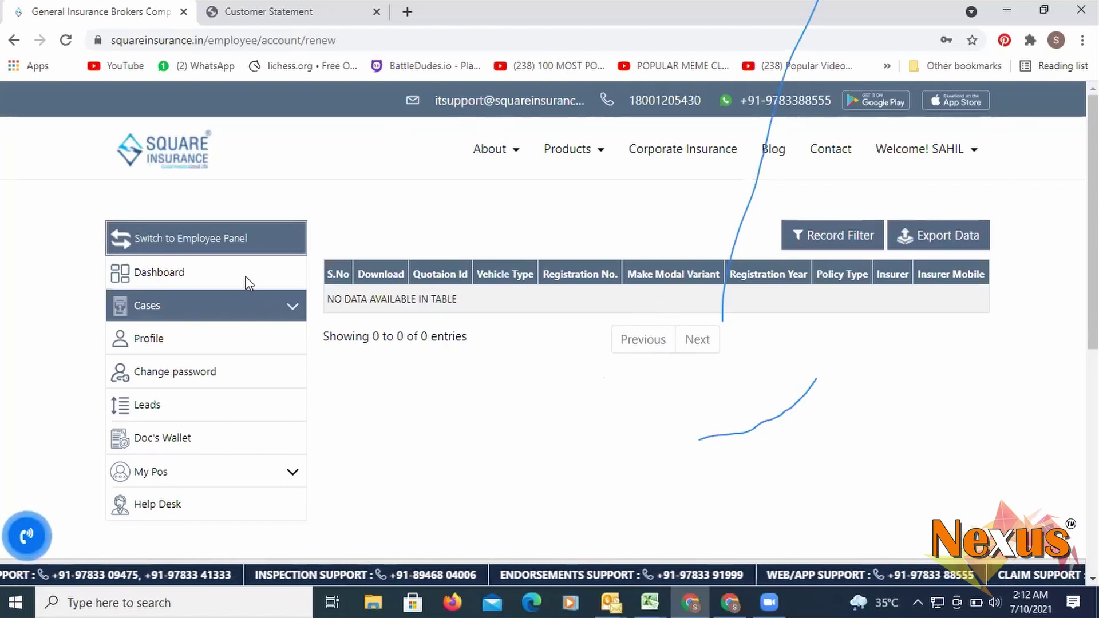
left_click(143, 321)
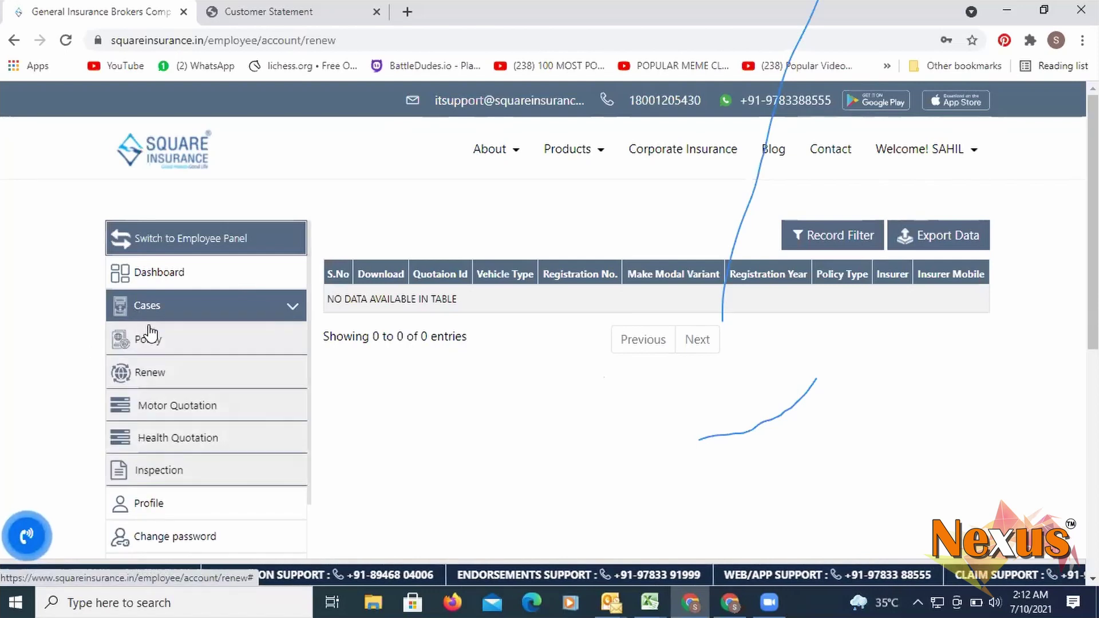
- Compare insurer quotes for row 3's Honda Activa, then return to the motor quotation list
left_click(147, 406)
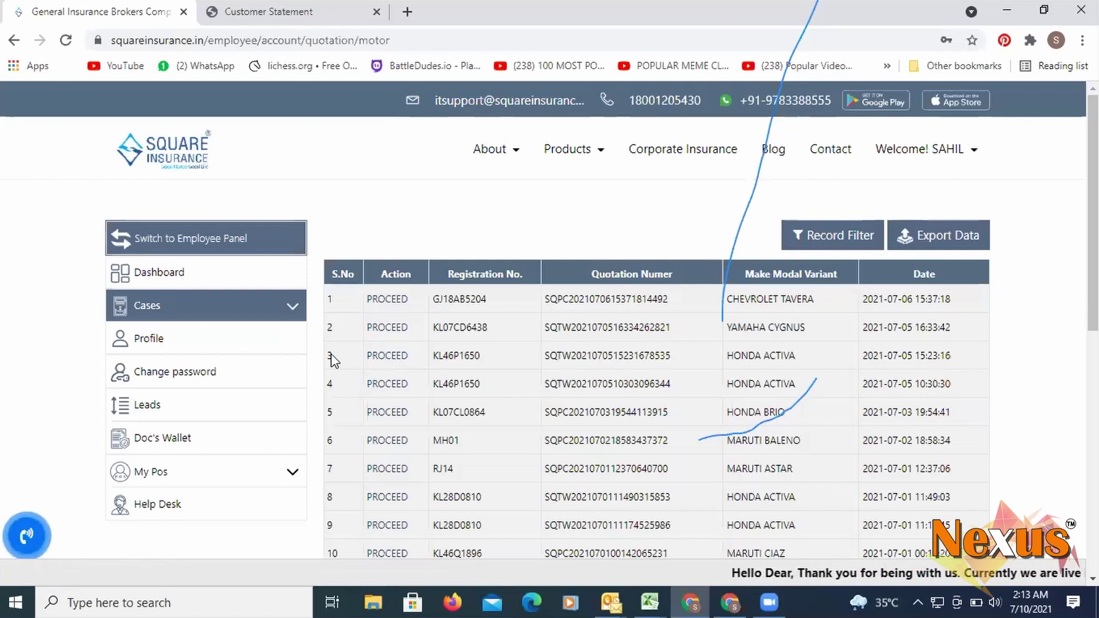
left_click(388, 356)
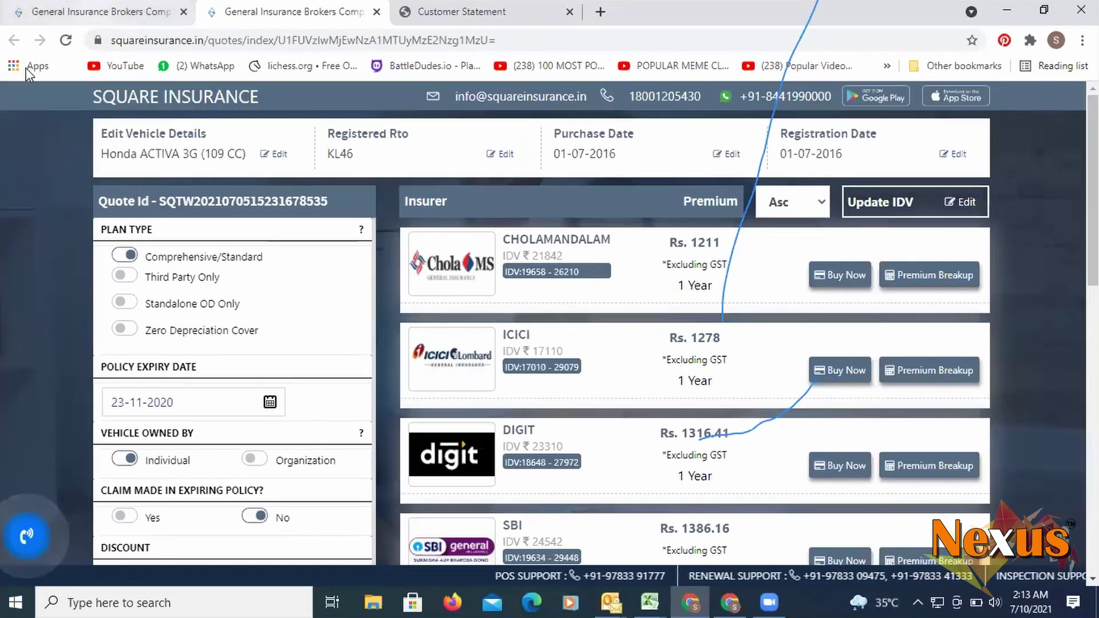
left_click(103, 11)
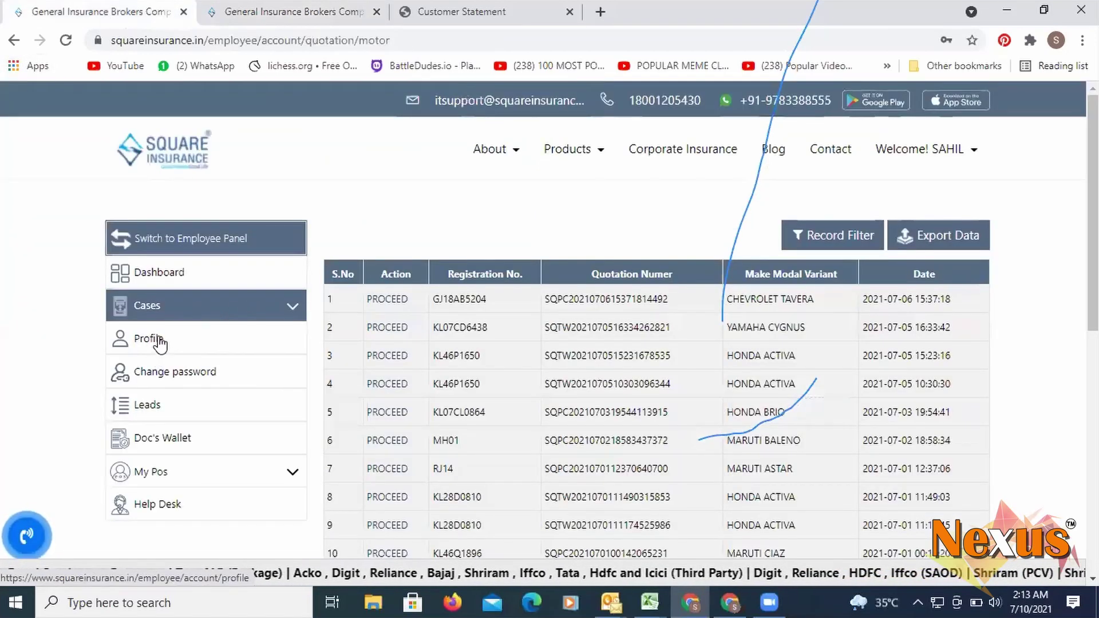
- Check the vehicle inspection list and employee profile, then open the empty Leads page
left_click(185, 312)
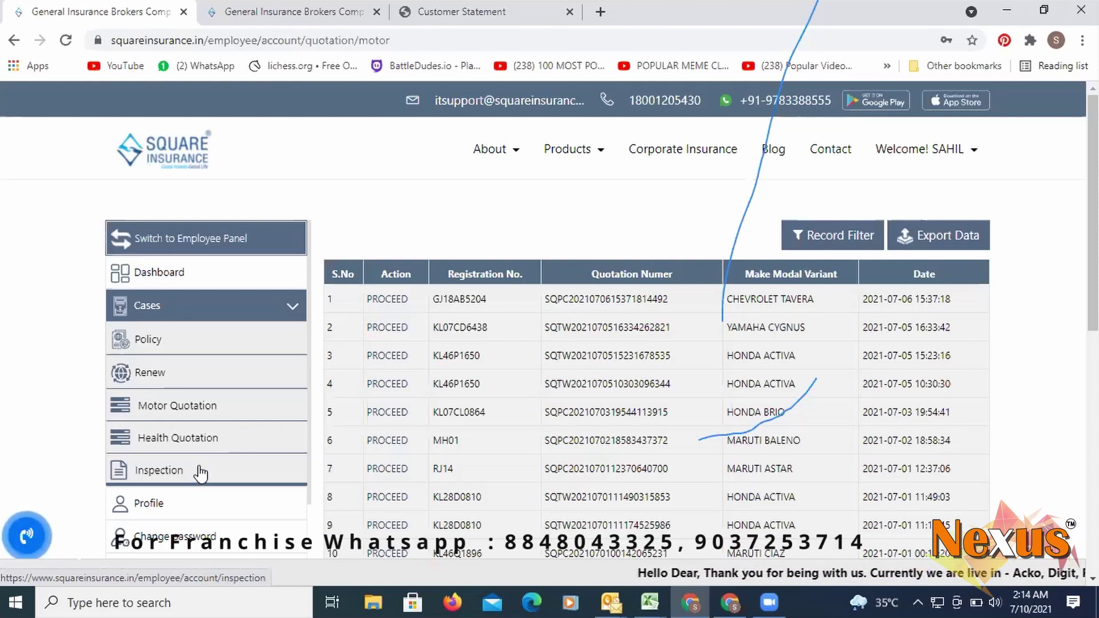
left_click(147, 476)
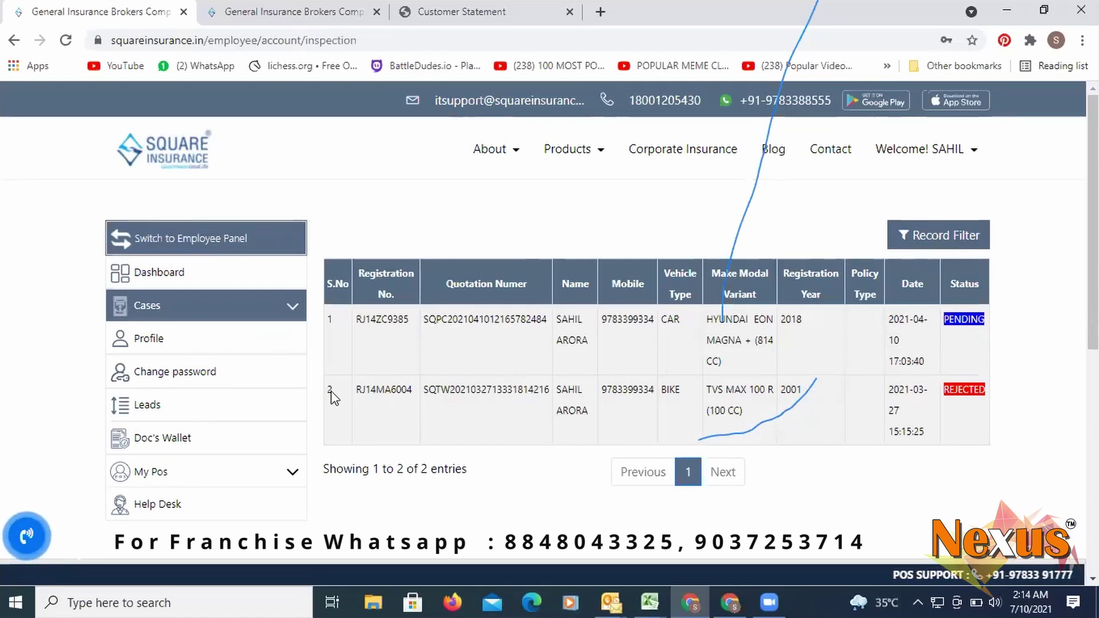
left_click(146, 339)
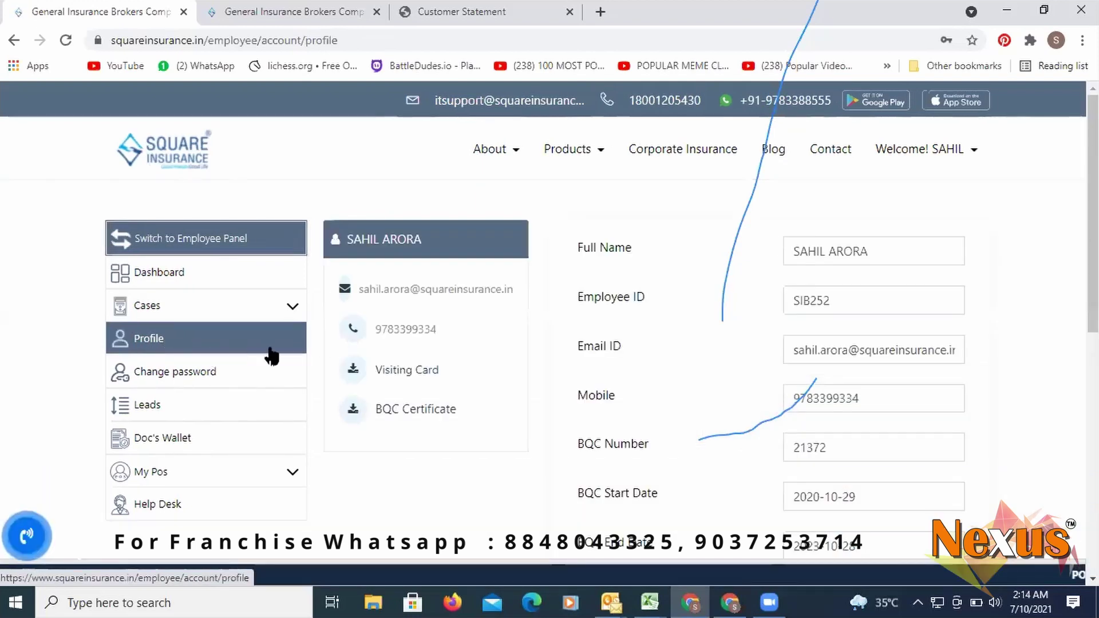
scroll(430, 366, "down", 1)
scroll(608, 378, "up", 1)
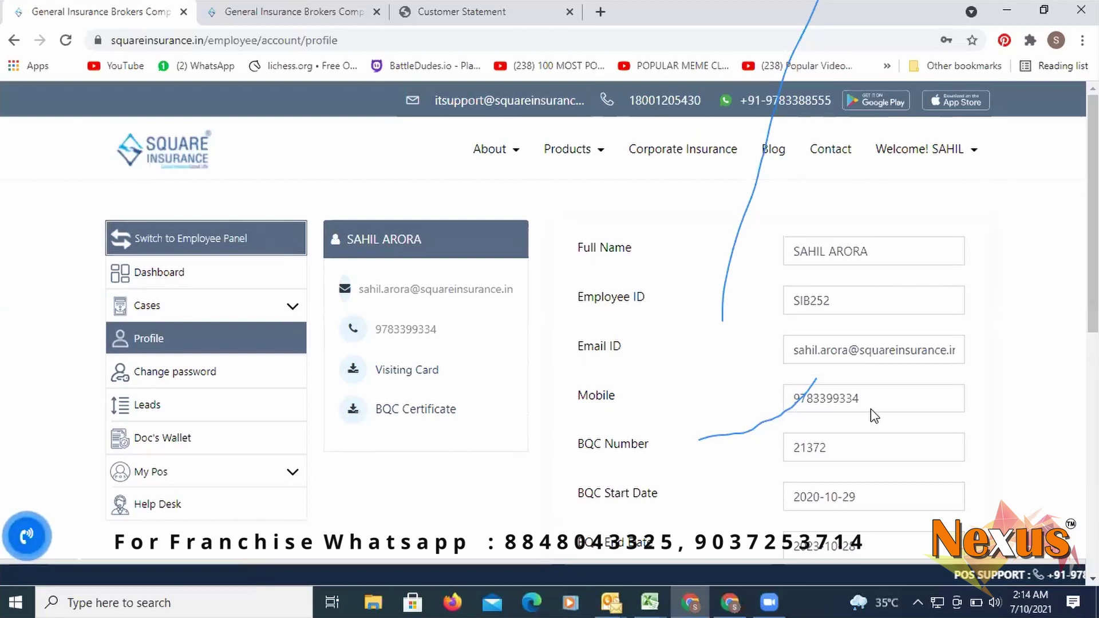
scroll(875, 410, "down", 1)
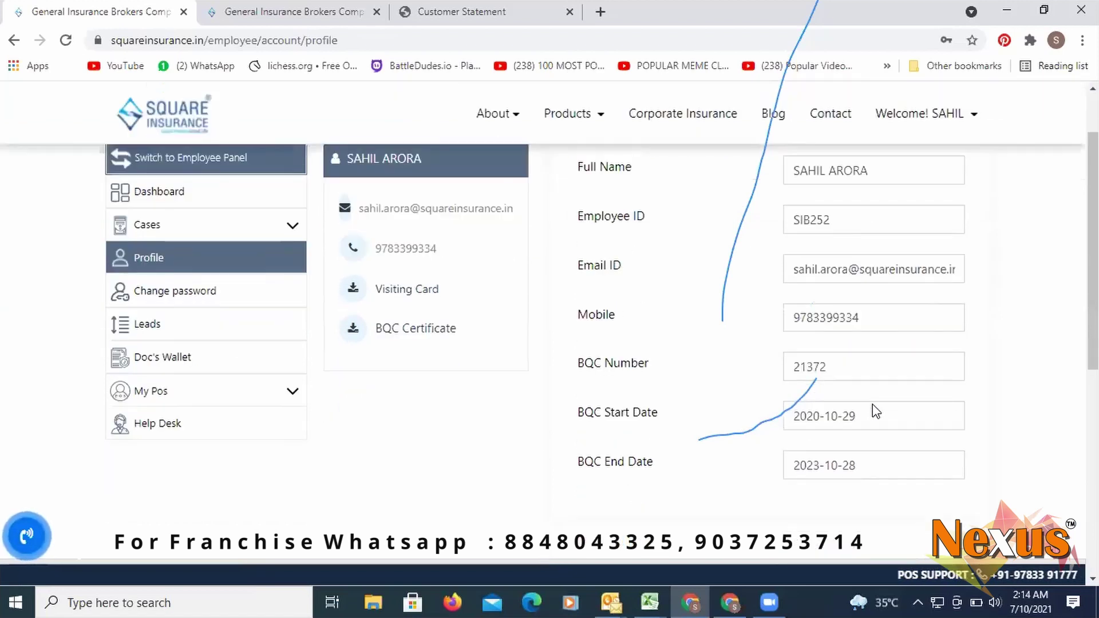
scroll(840, 403, "up", 1)
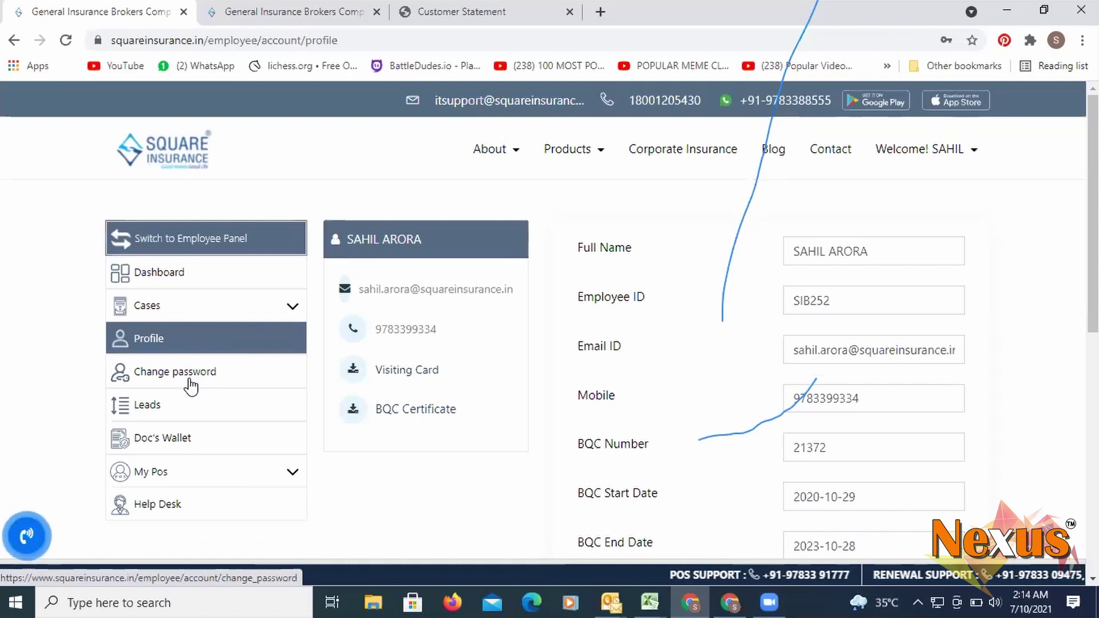
left_click(141, 408)
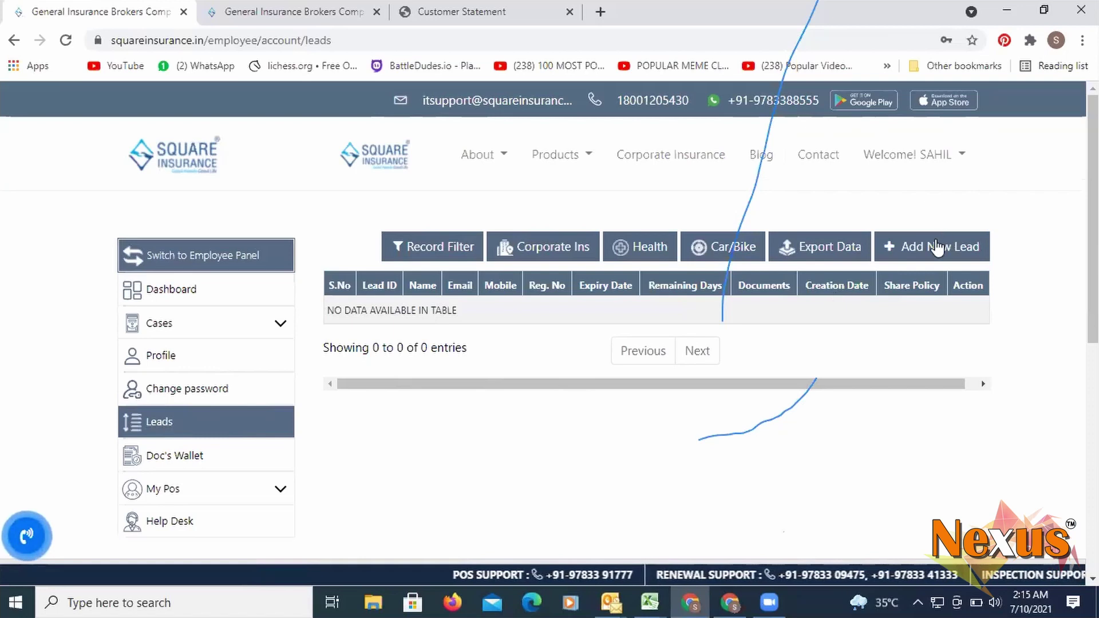
- Start a new lead, choose its lead type, then close the form without saving
left_click(936, 247)
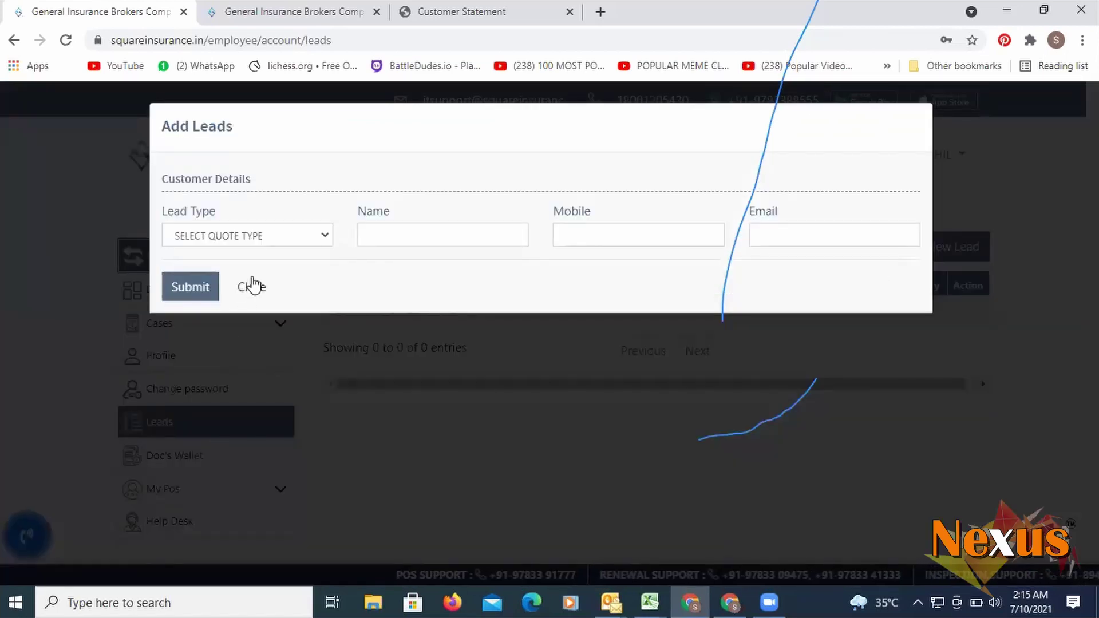
left_click(262, 240)
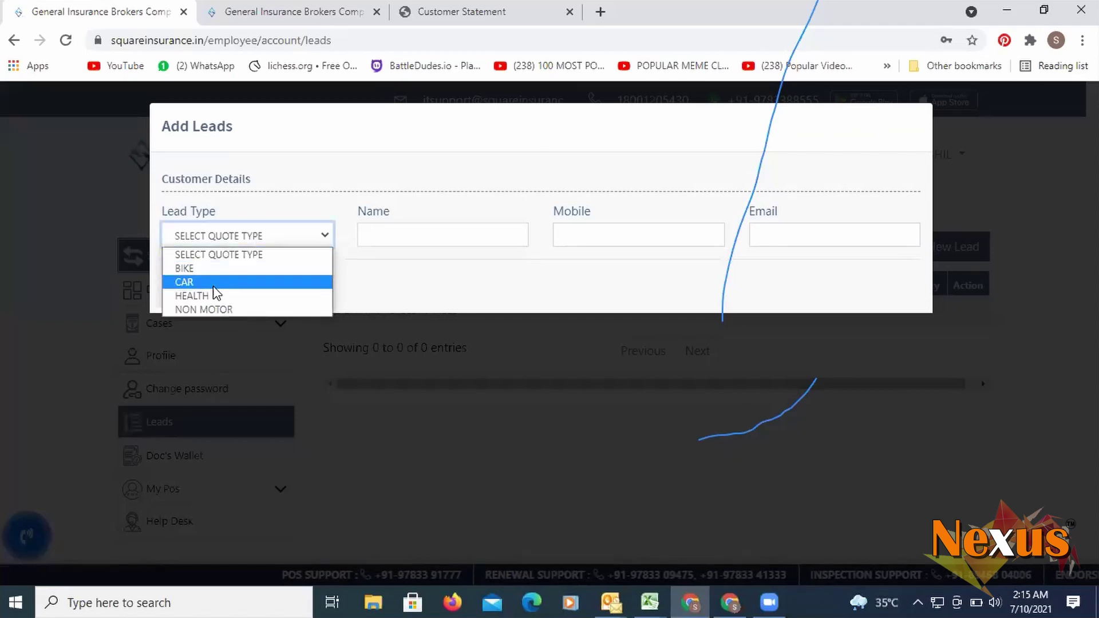
left_click(211, 295)
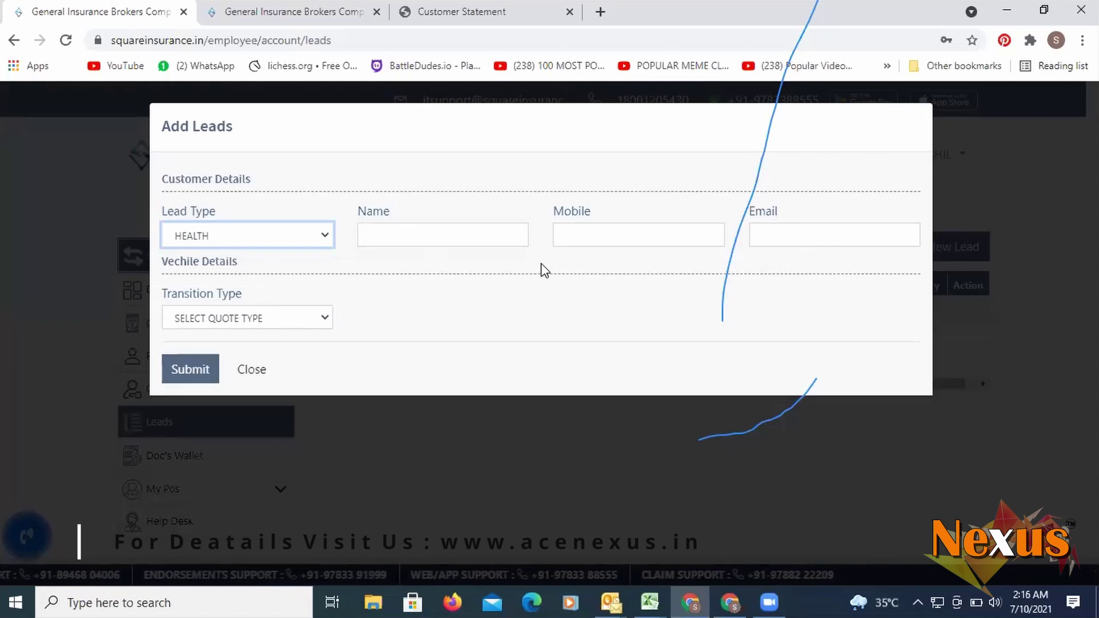
left_click(79, 236)
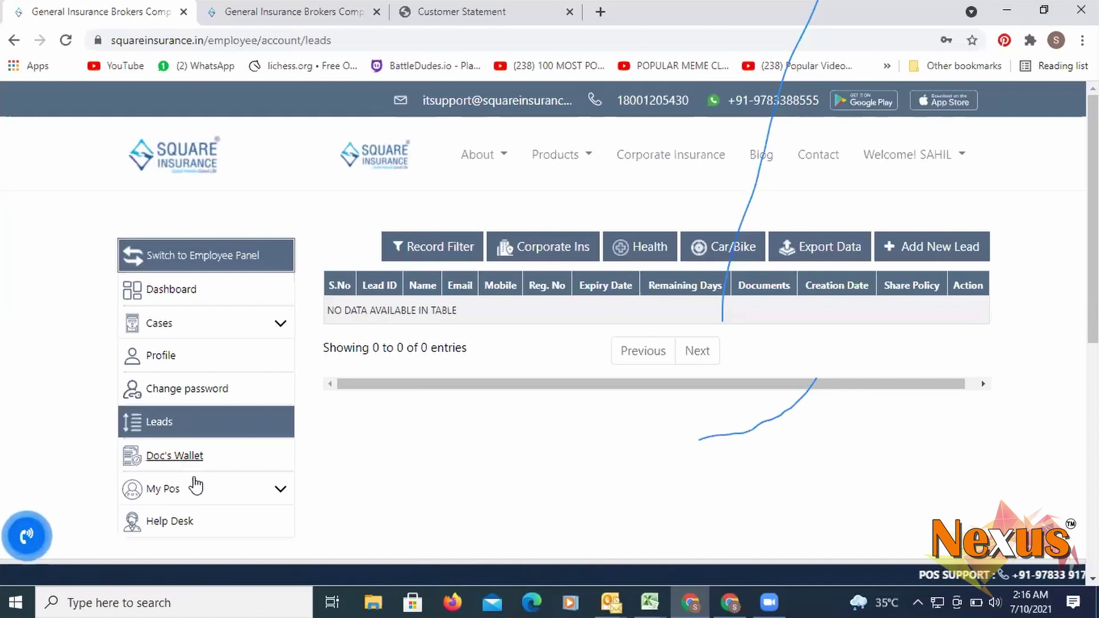
- Open Doc's Wallet, showing an empty document table with 0 entries
left_click(178, 459)
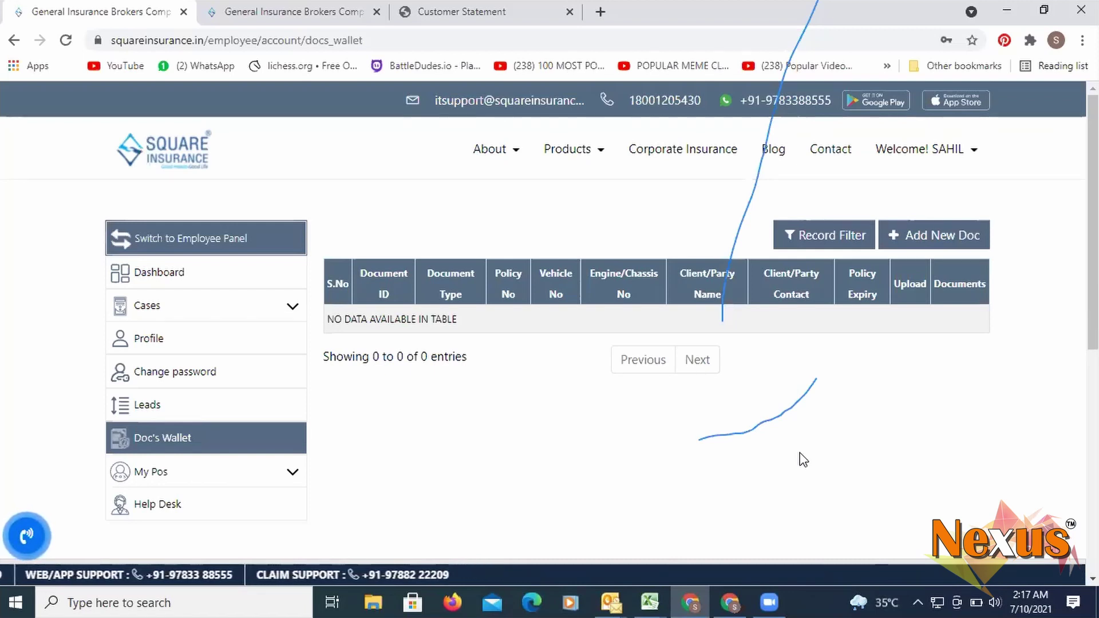
left_click(910, 240)
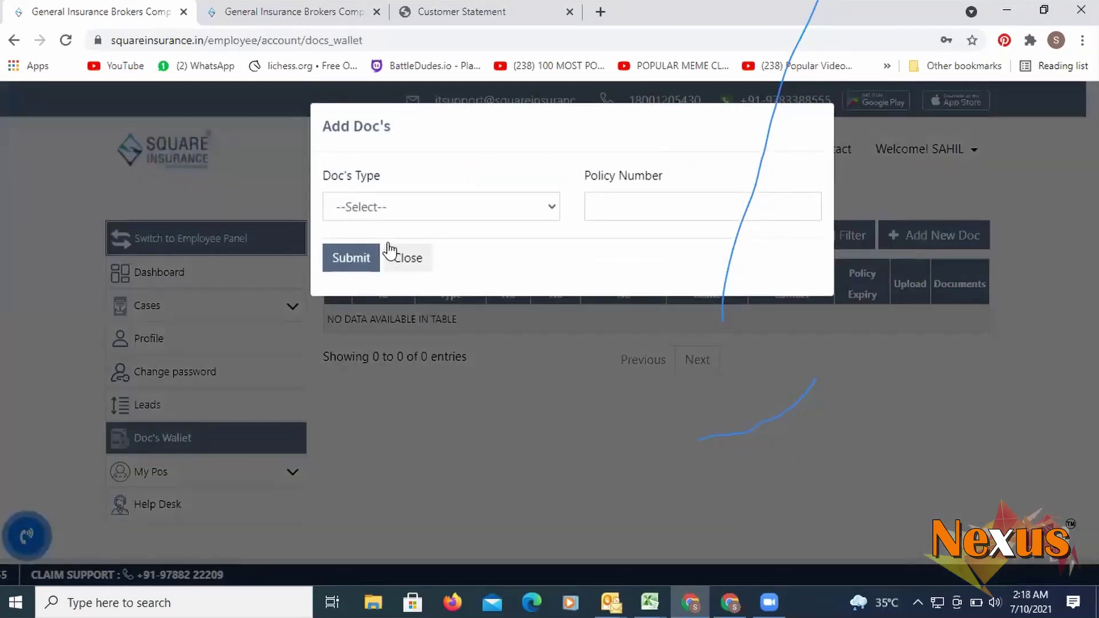
left_click(423, 204)
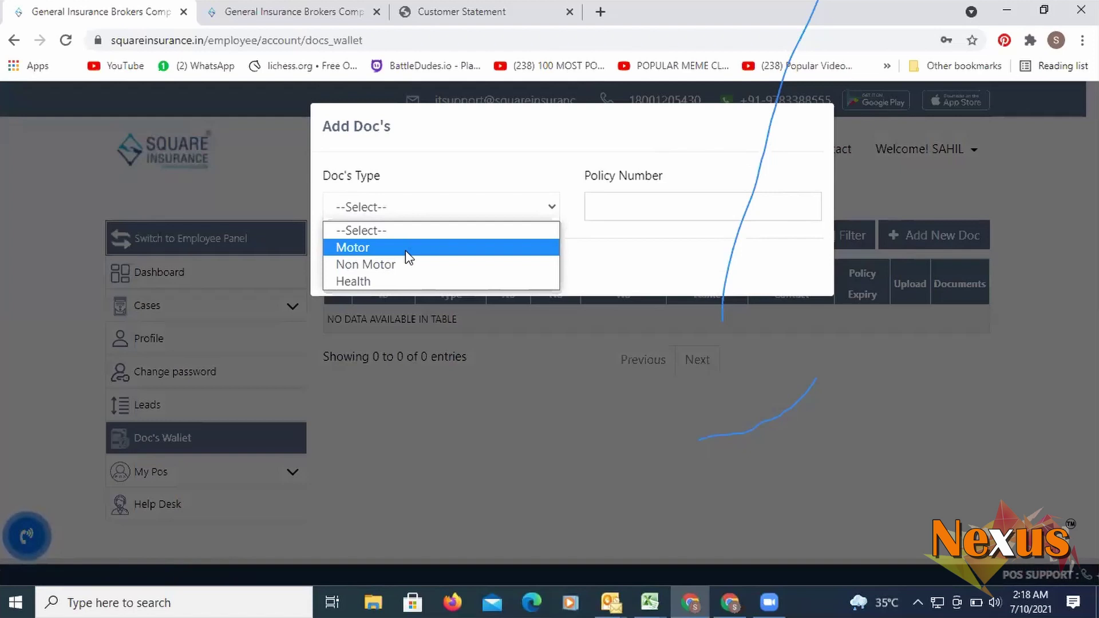
left_click(405, 249)
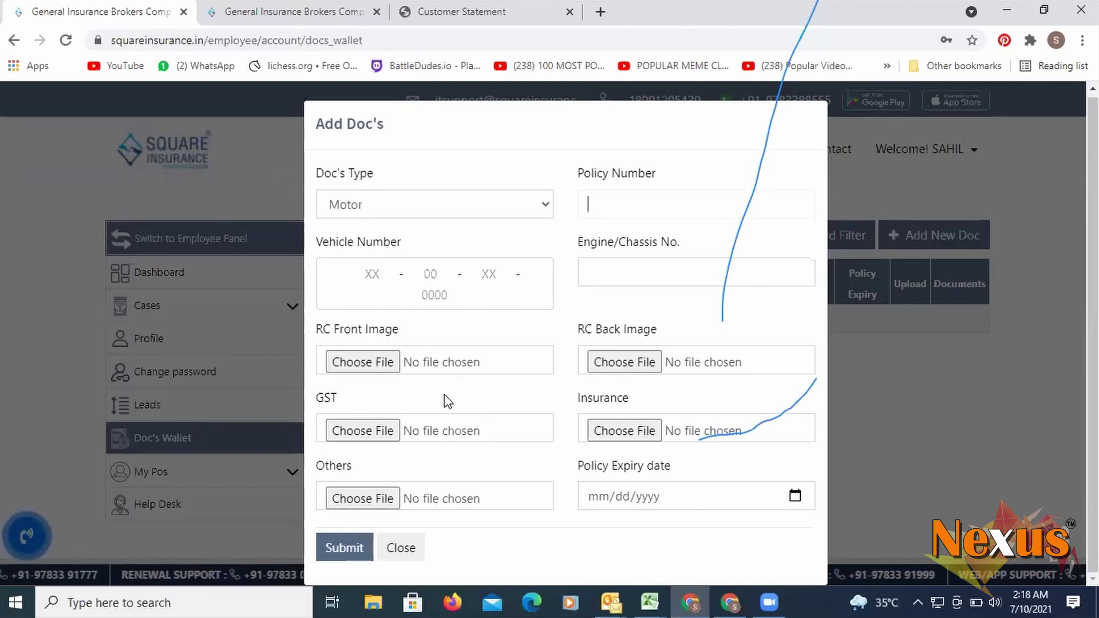
left_click(607, 496)
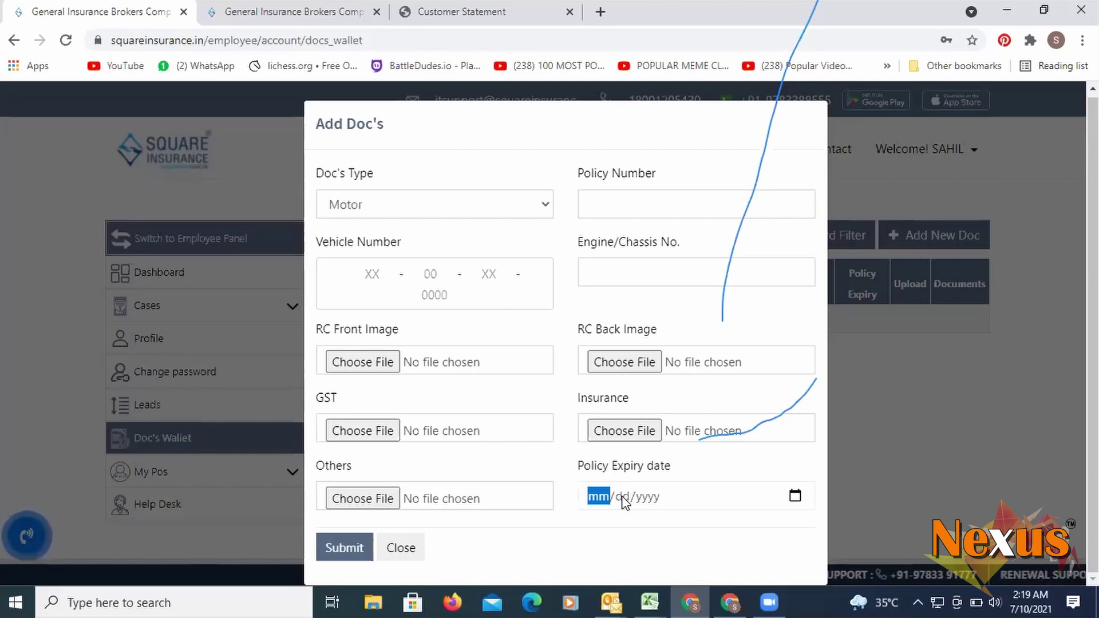
left_click(34, 414)
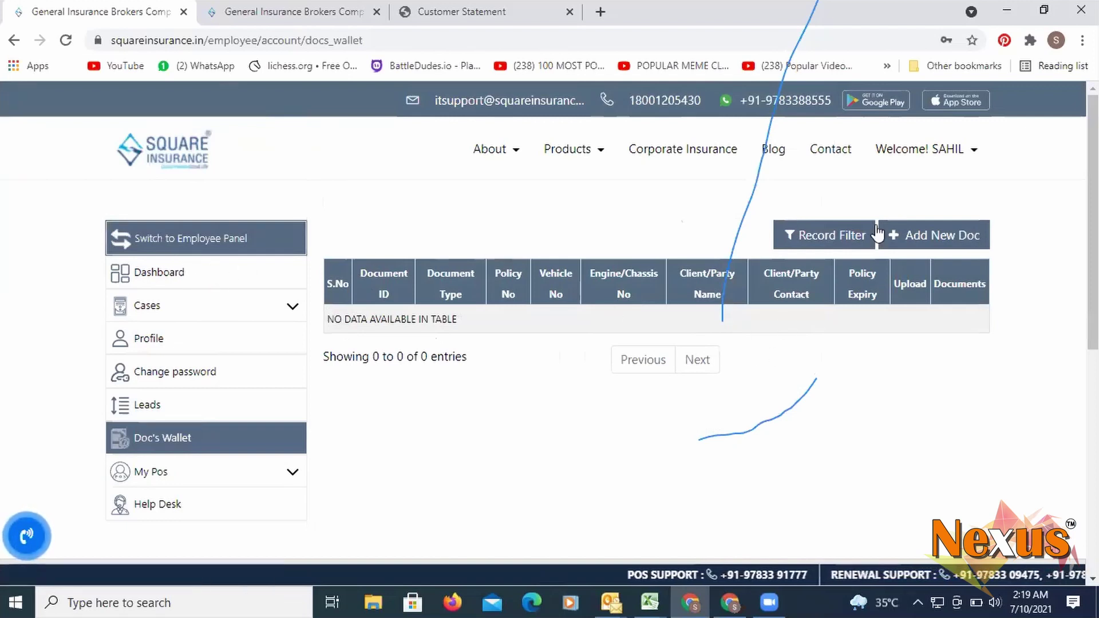
- Return to the Dashboard and start a CAR insurance quote
left_click(163, 285)
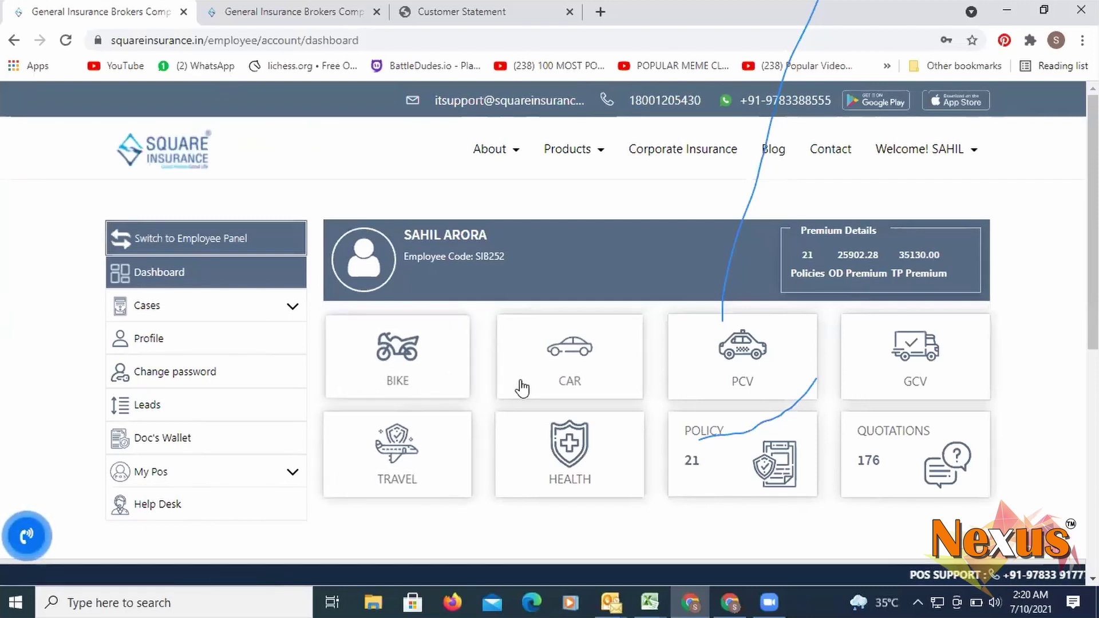
left_click(570, 379)
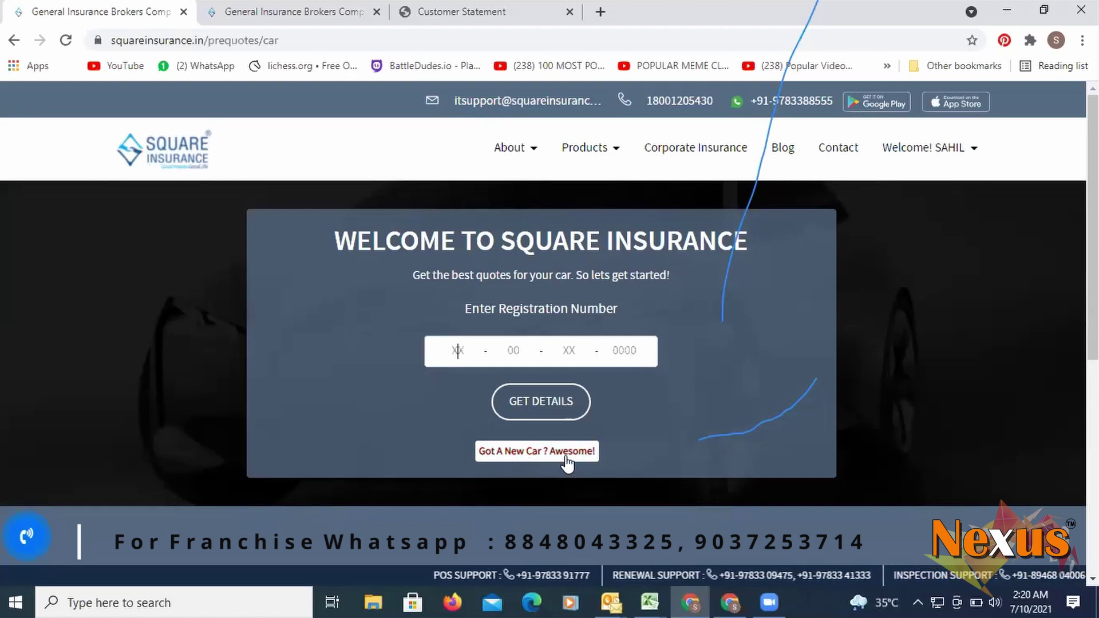
- Start a brand-new car quote and set RTO KL-15 by searching KERA
left_click(534, 454)
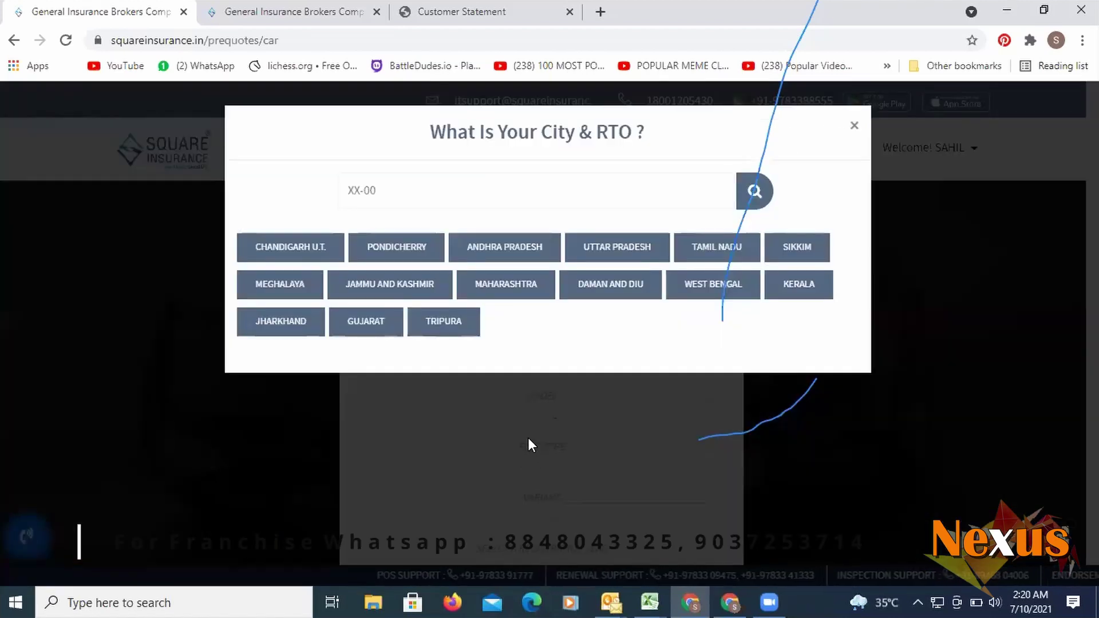
left_click(368, 188)
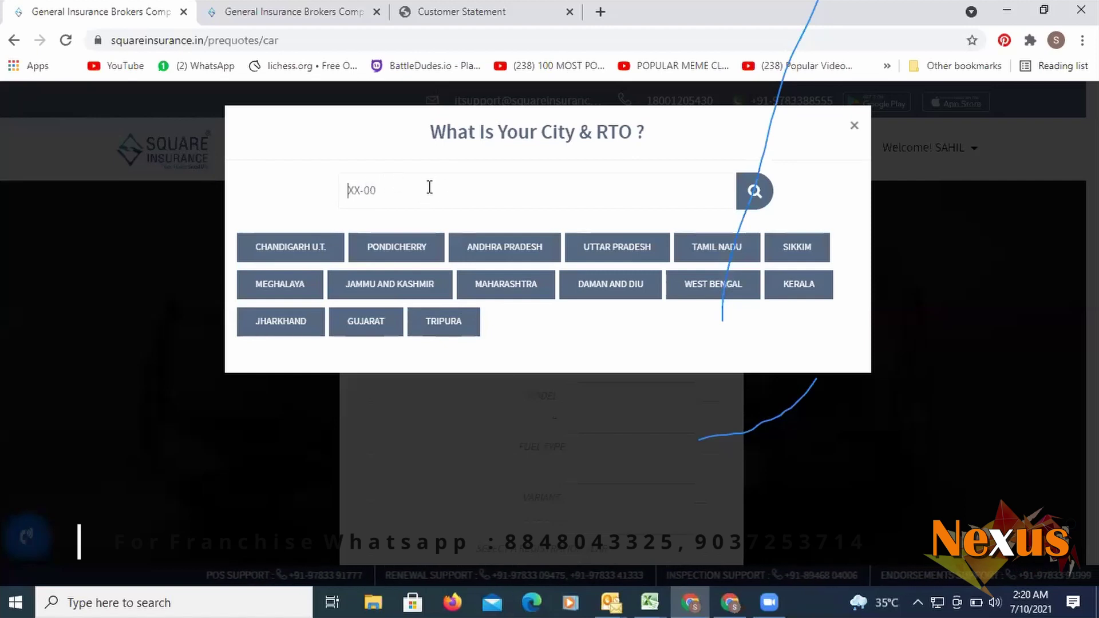
type("KERA")
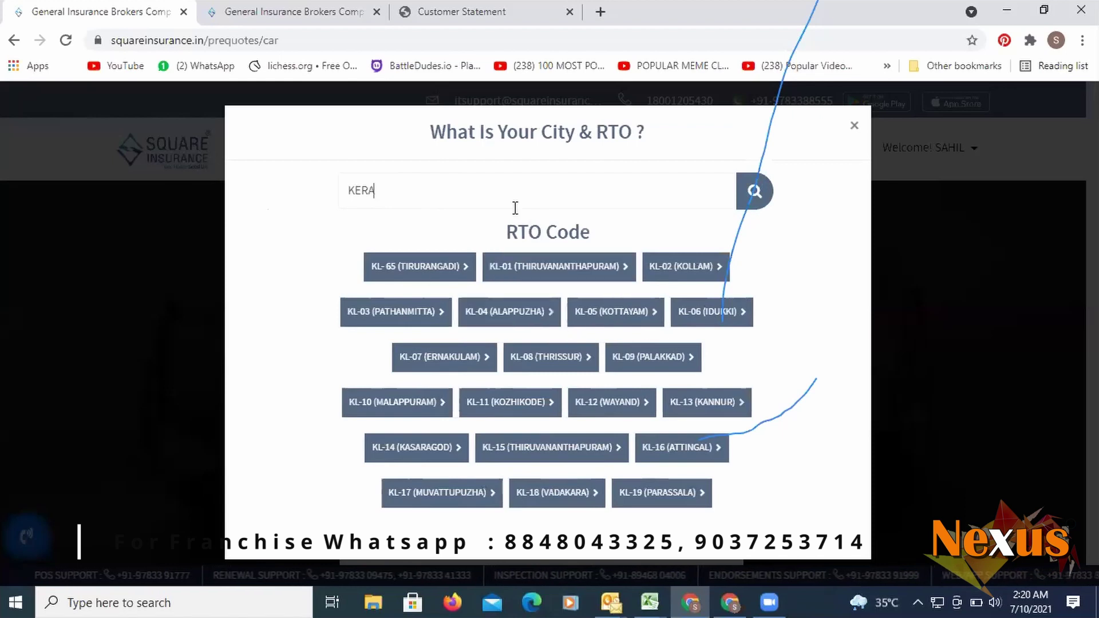
left_click(522, 449)
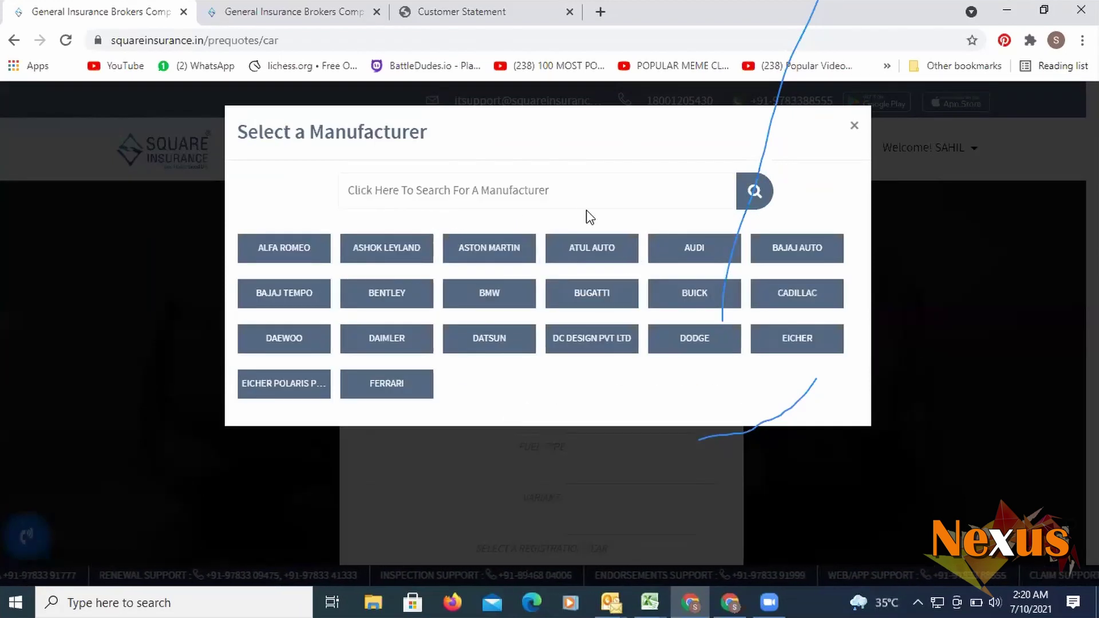
- Search for and select MARUTI as the car manufacturer
left_click(551, 191)
type("MARUTR")
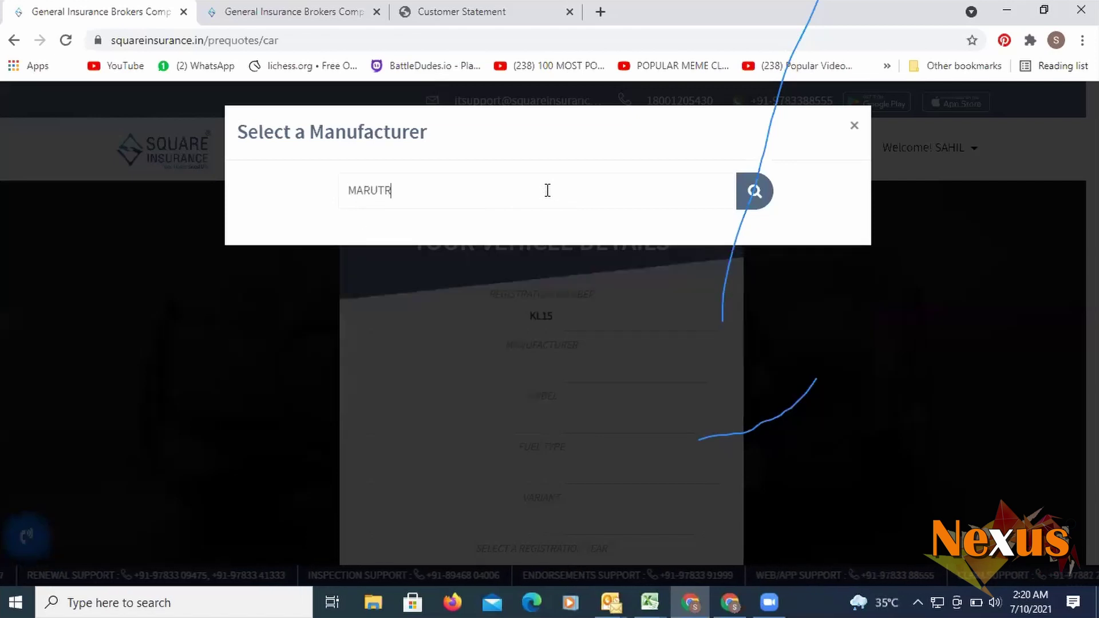
key("BackSpace")
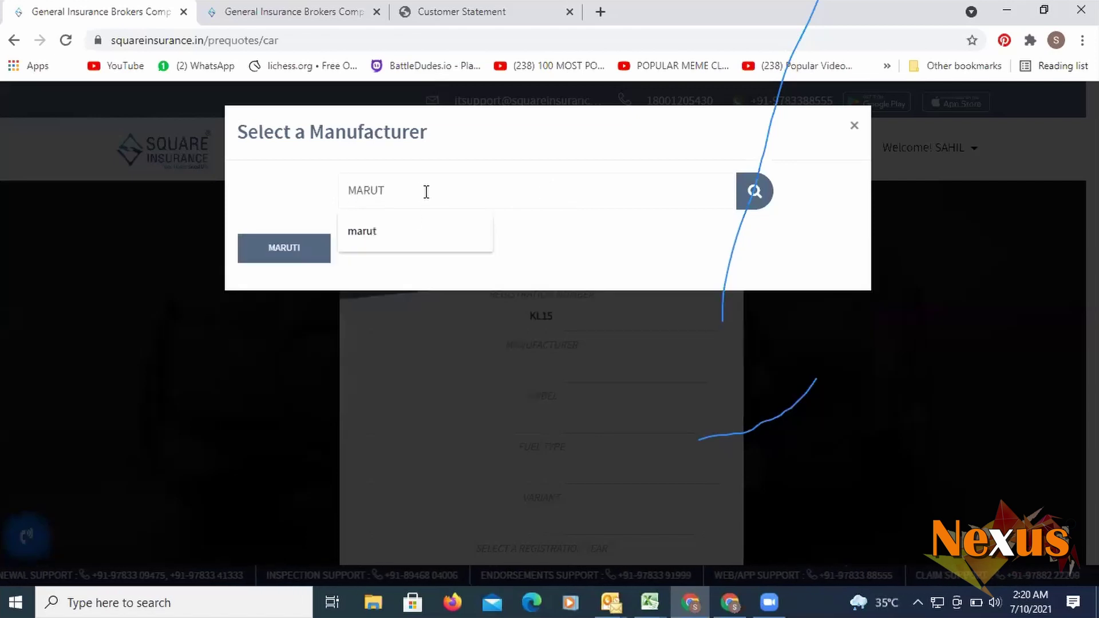
type("I")
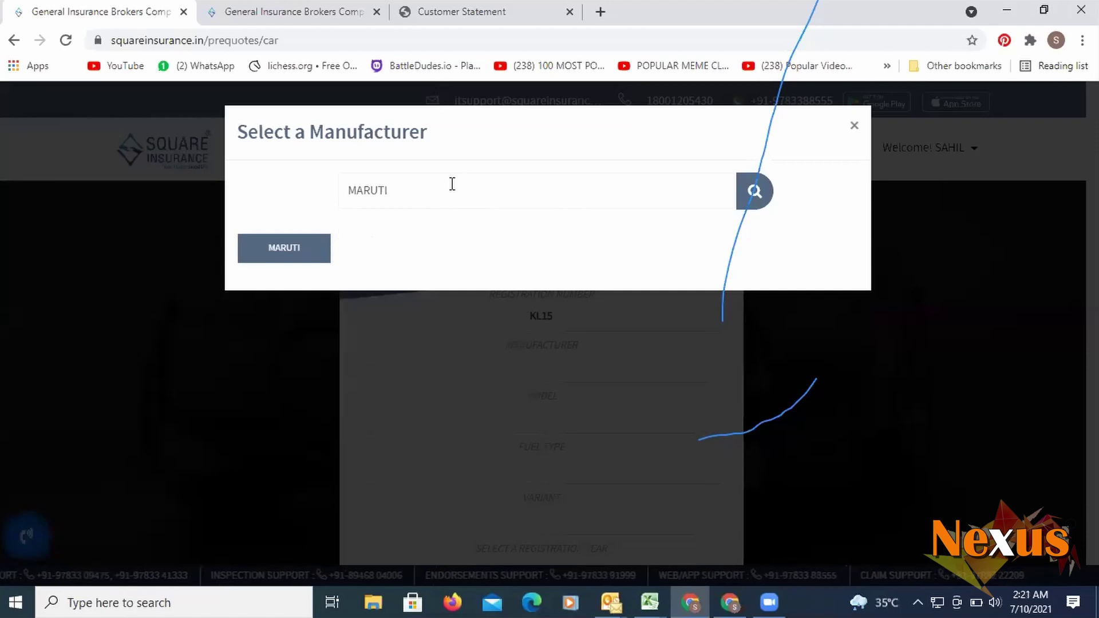
key("BackSpace")
key("BackSpace")
key("BackSpace")
key("BackSpace")
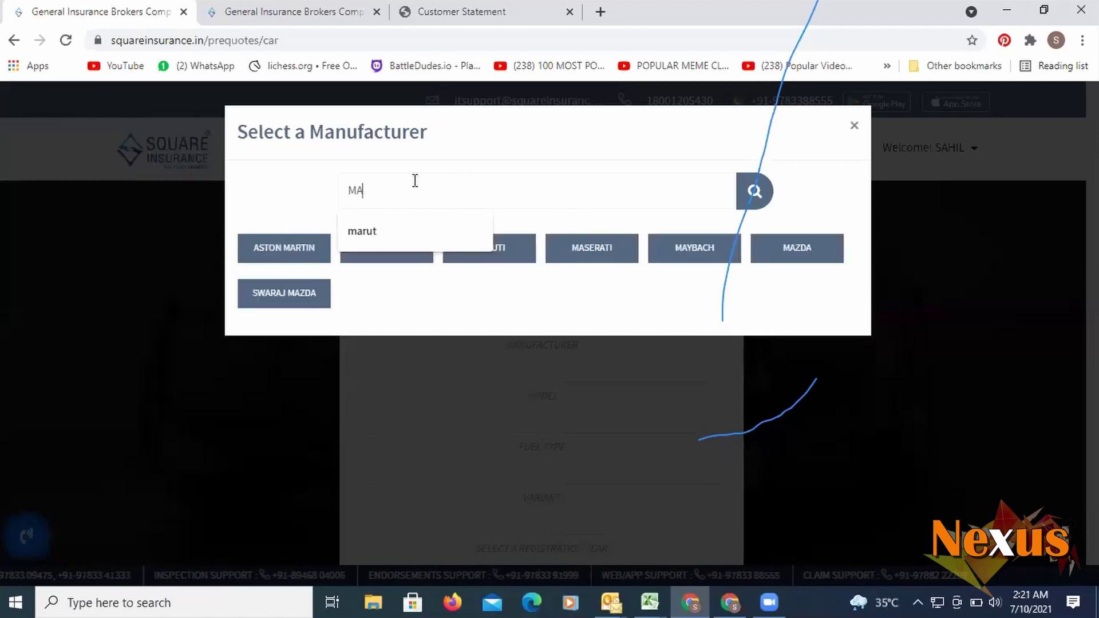
key("BackSpace")
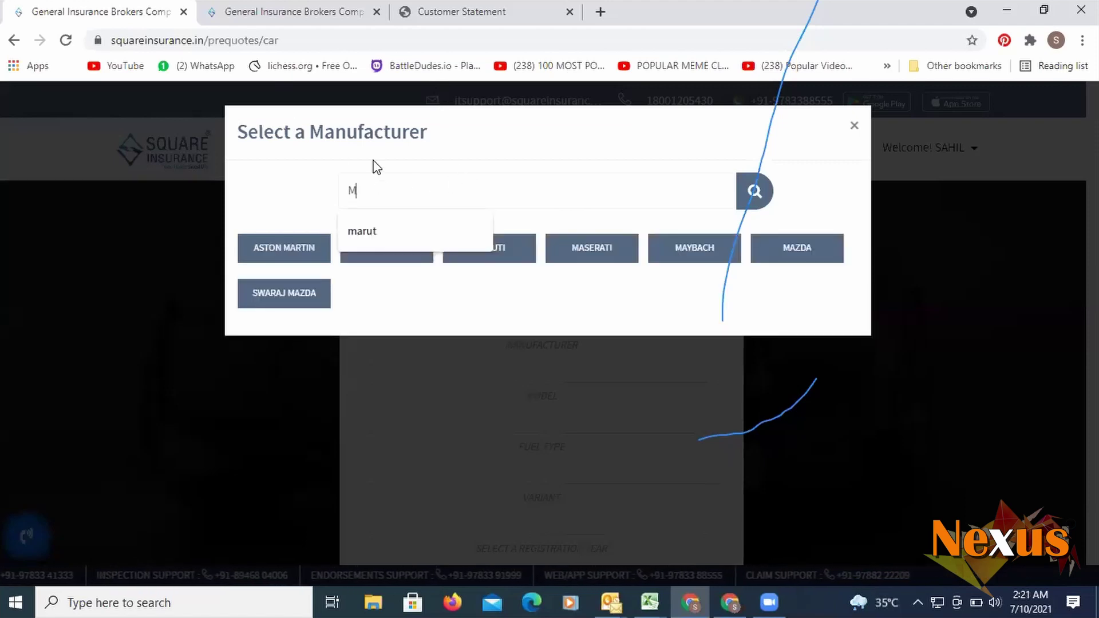
type("ARU")
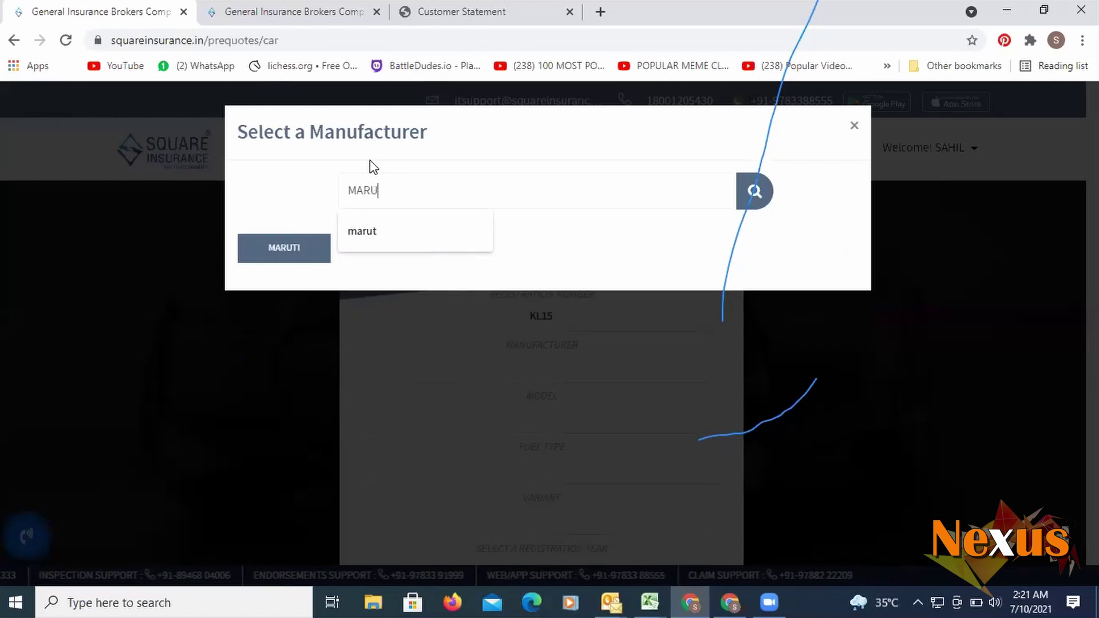
left_click(263, 259)
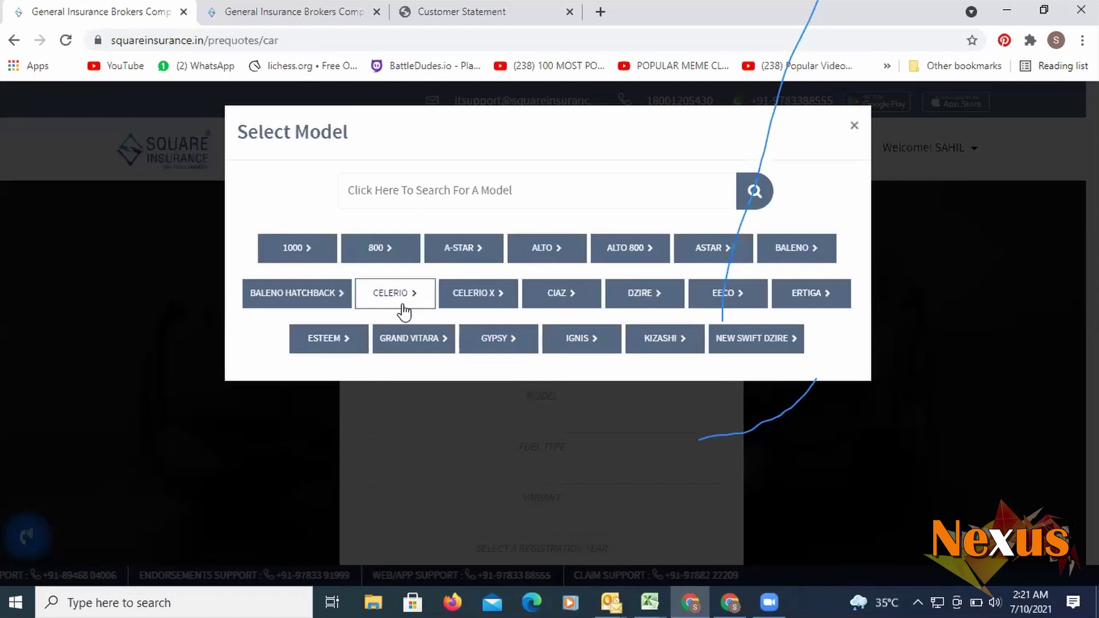
- Pick BALENO, PETROL, LXI - BS III (1590 CC), mark it brand new, and fetch quotes
left_click(803, 252)
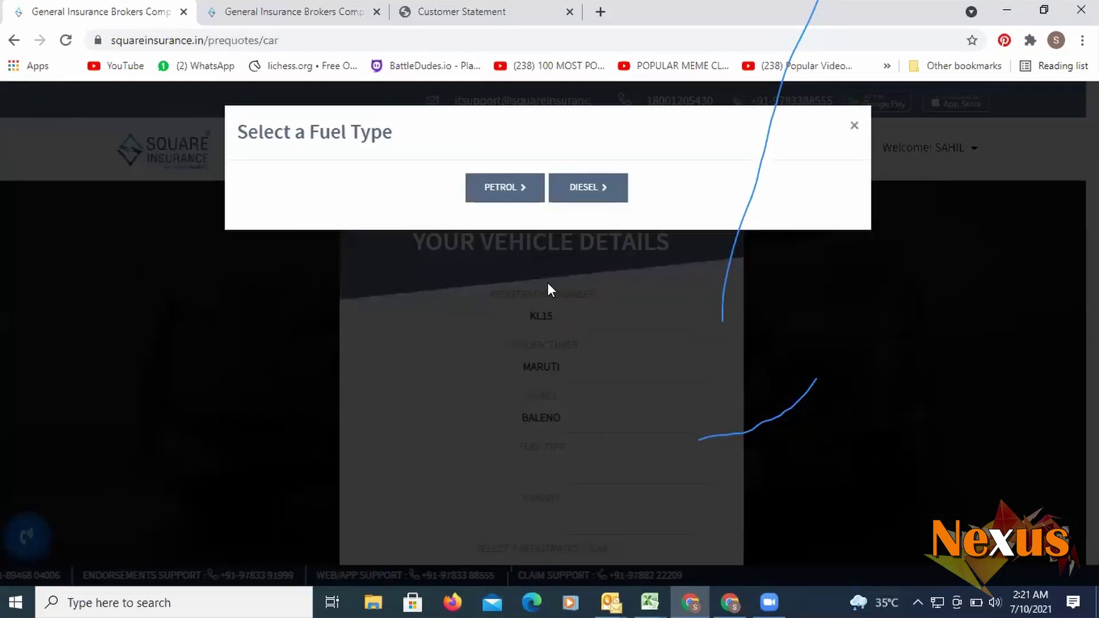
left_click(496, 189)
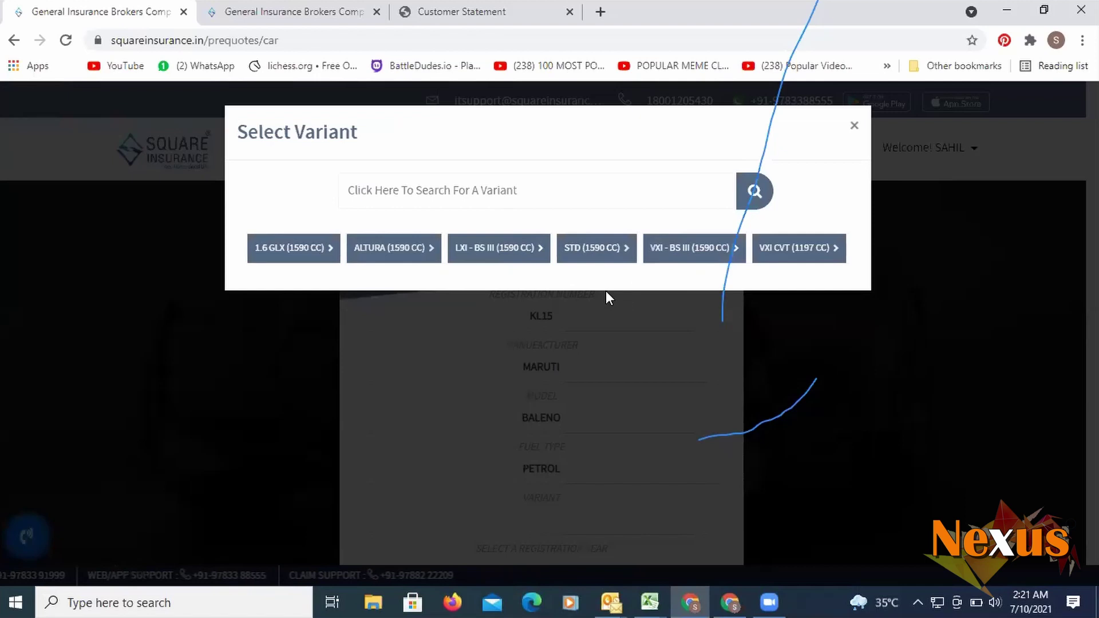
left_click(489, 258)
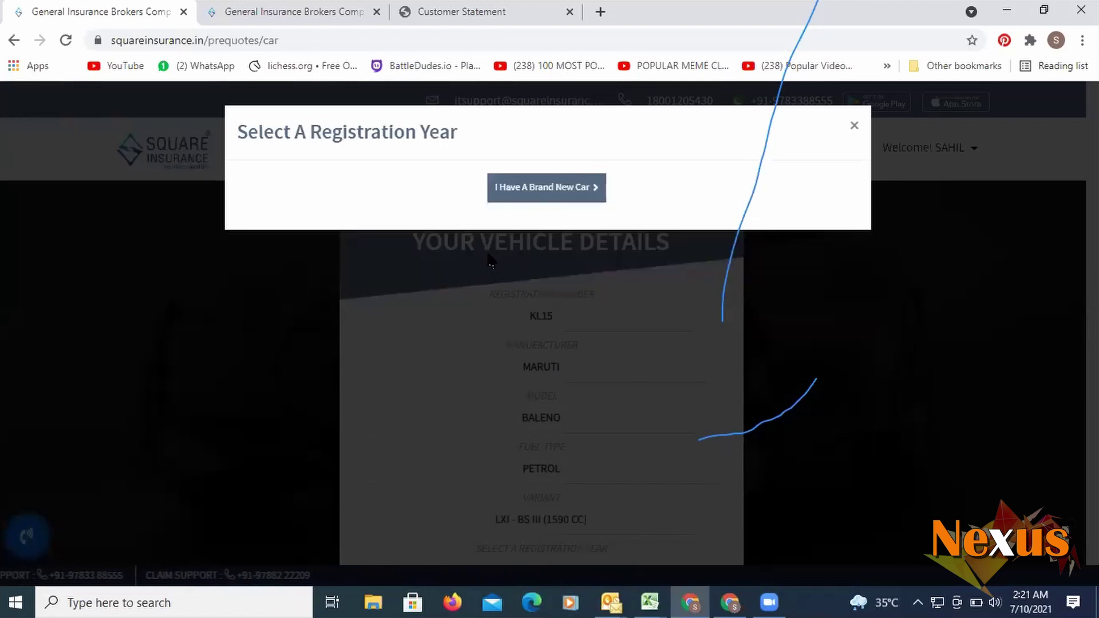
left_click(535, 191)
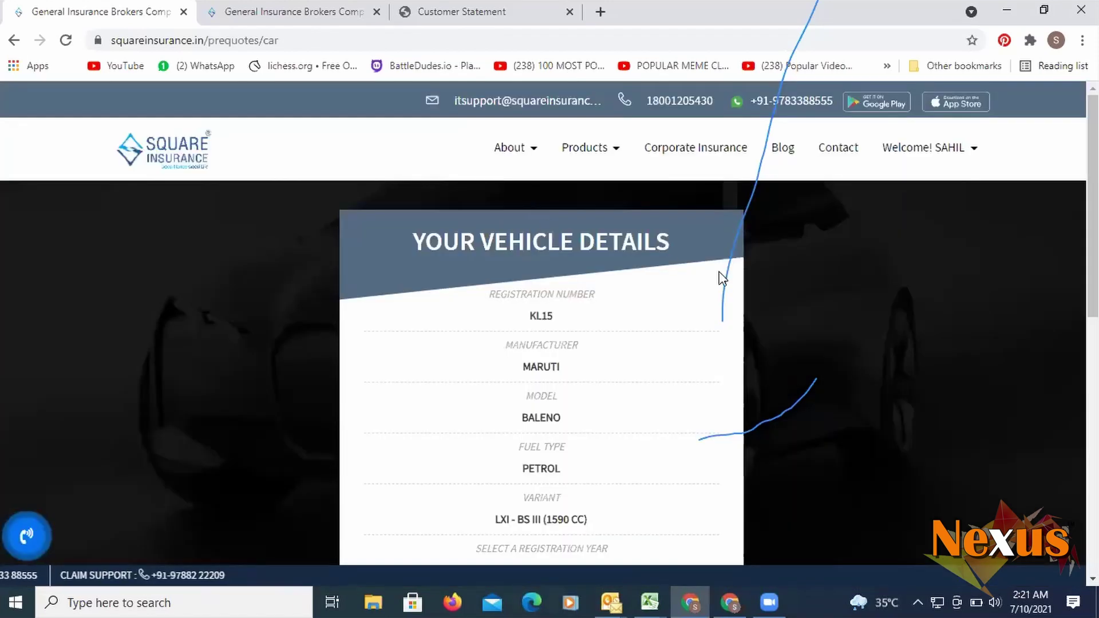
scroll(725, 295, "down", 5)
scroll(623, 310, "up", 3)
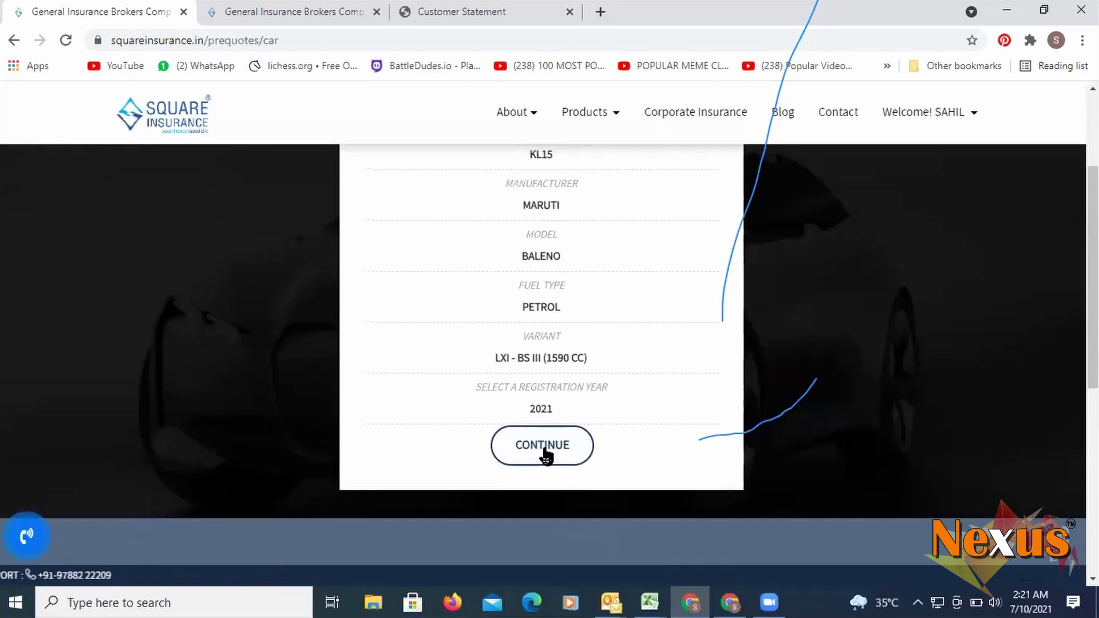
left_click(544, 450)
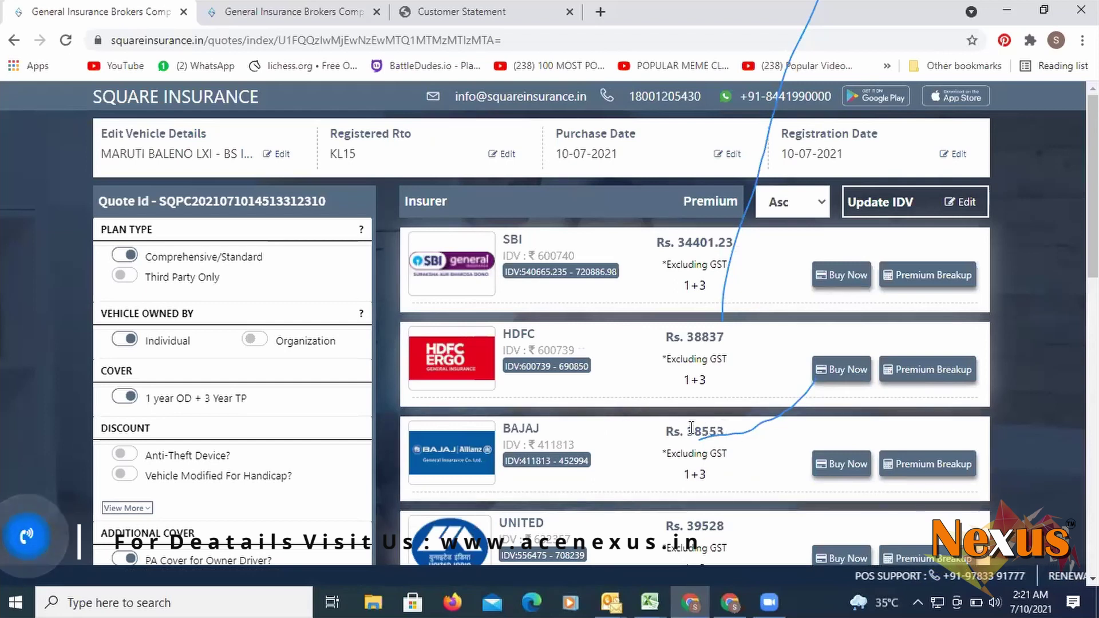
- Under Addon Cover, switch on the Zero Depreciation Cover and Consumables toggles
scroll(659, 435, "down", 3)
scroll(630, 436, "down", 3)
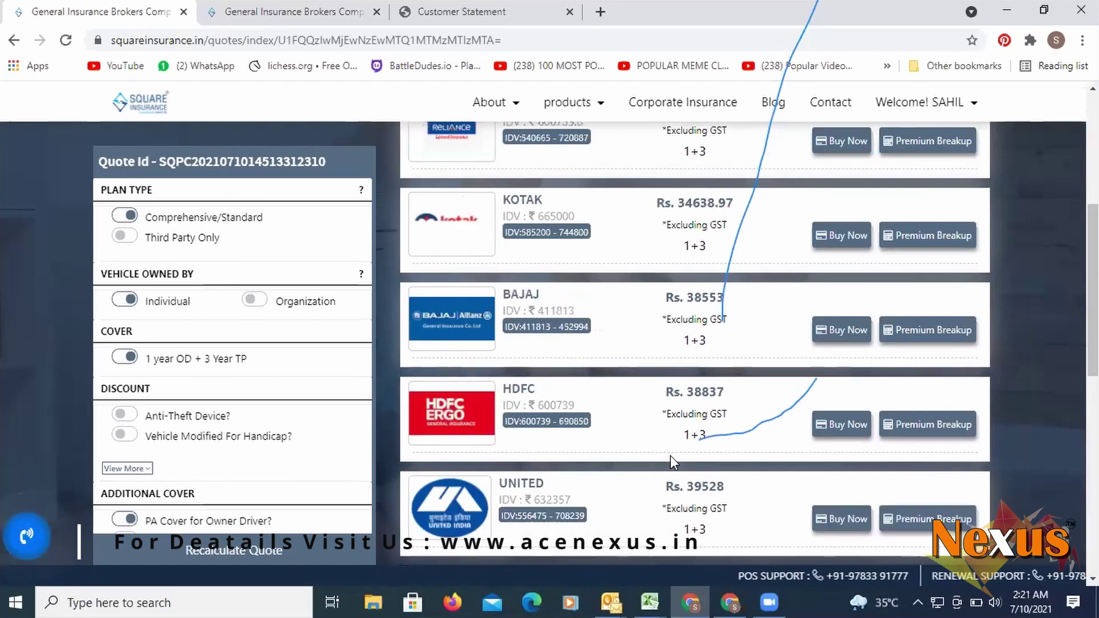
scroll(671, 455, "up", 5)
scroll(673, 458, "down", 3)
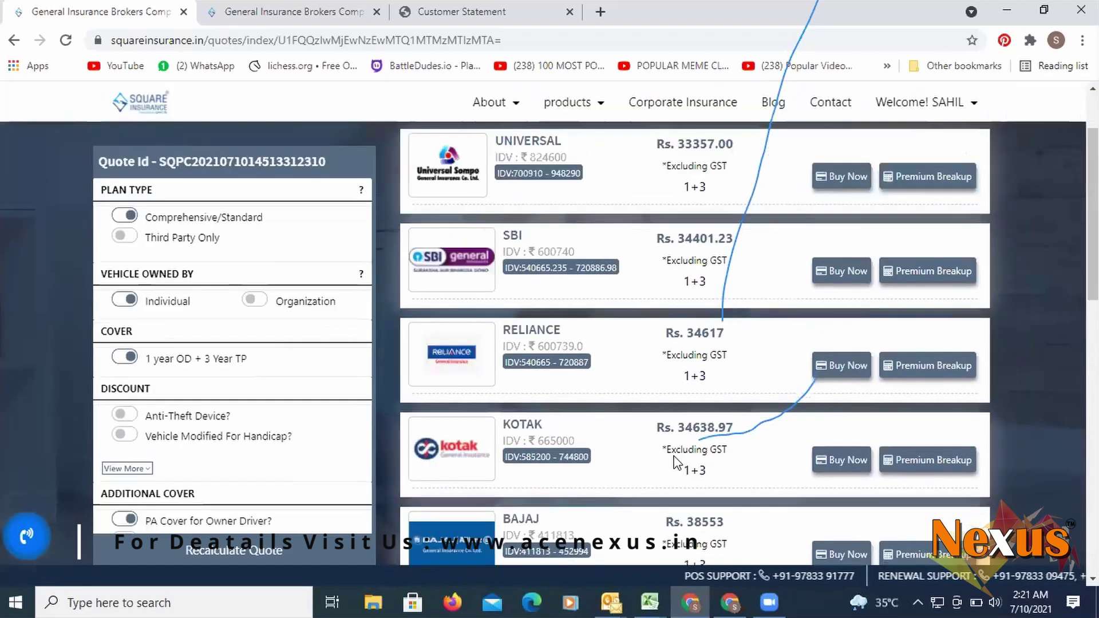
scroll(676, 462, "down", 8)
scroll(674, 458, "up", 6)
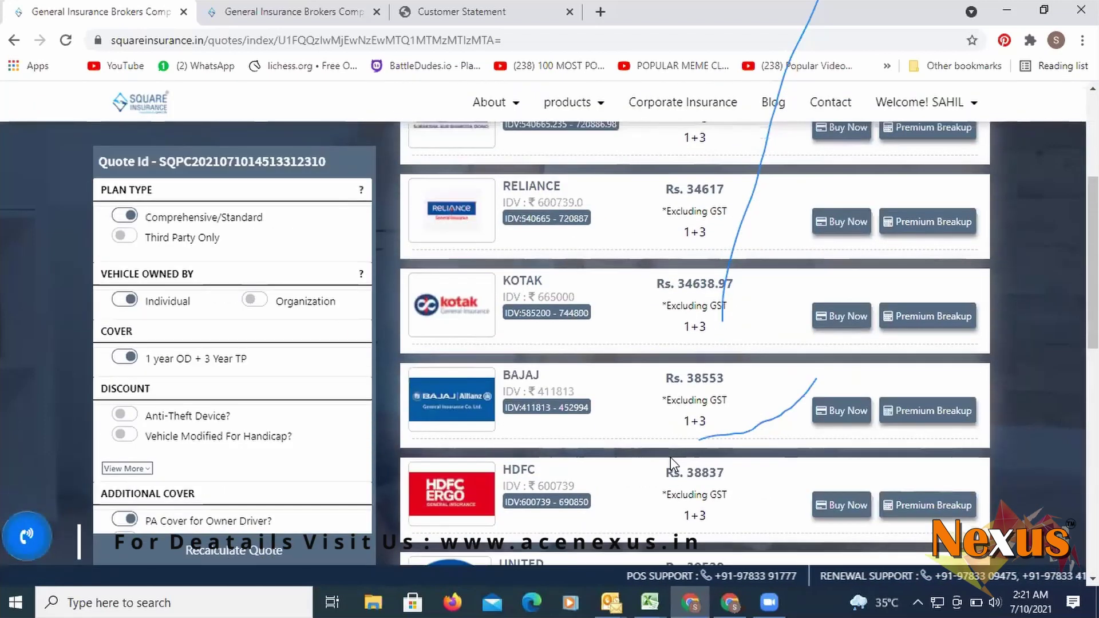
scroll(671, 457, "down", 3)
scroll(671, 458, "up", 4)
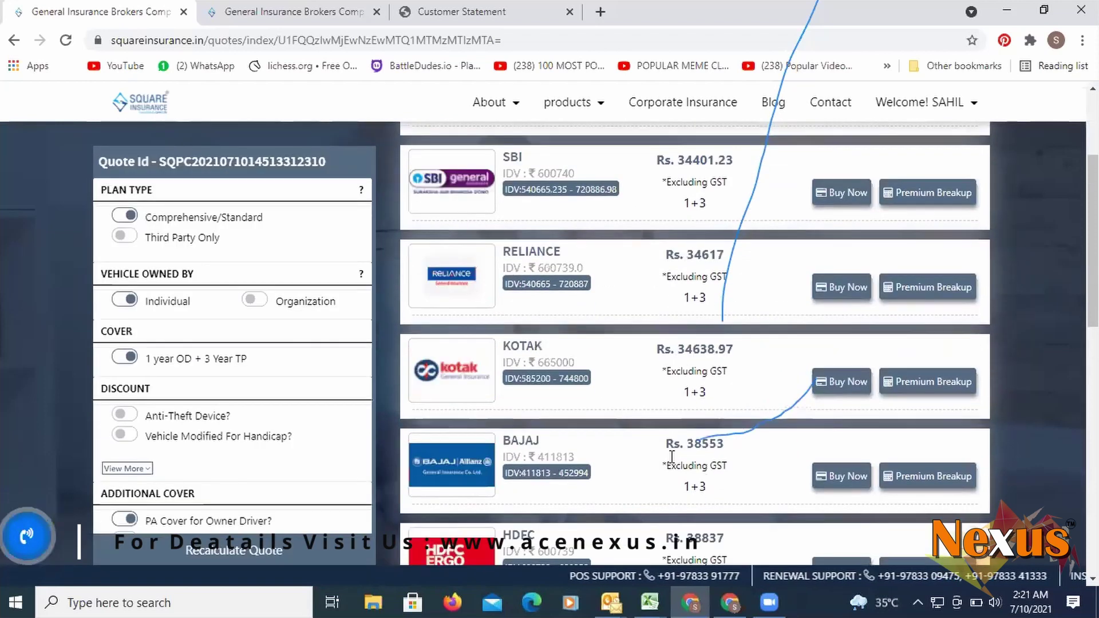
scroll(672, 456, "up", 3)
scroll(673, 464, "down", 1)
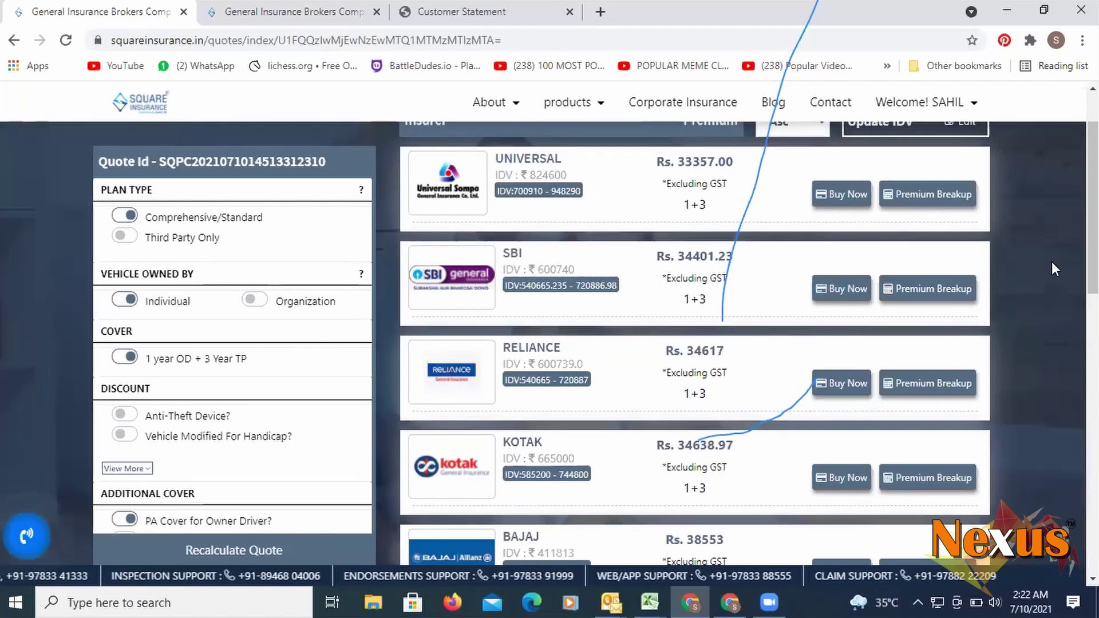
scroll(687, 286, "up", 2)
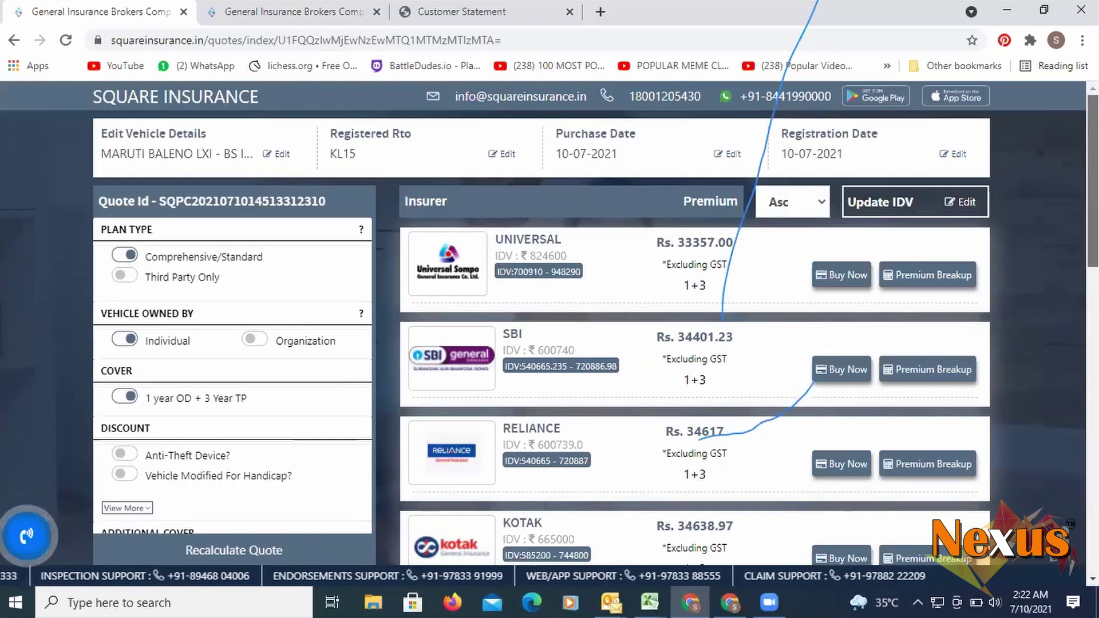
scroll(374, 263, "down", 3)
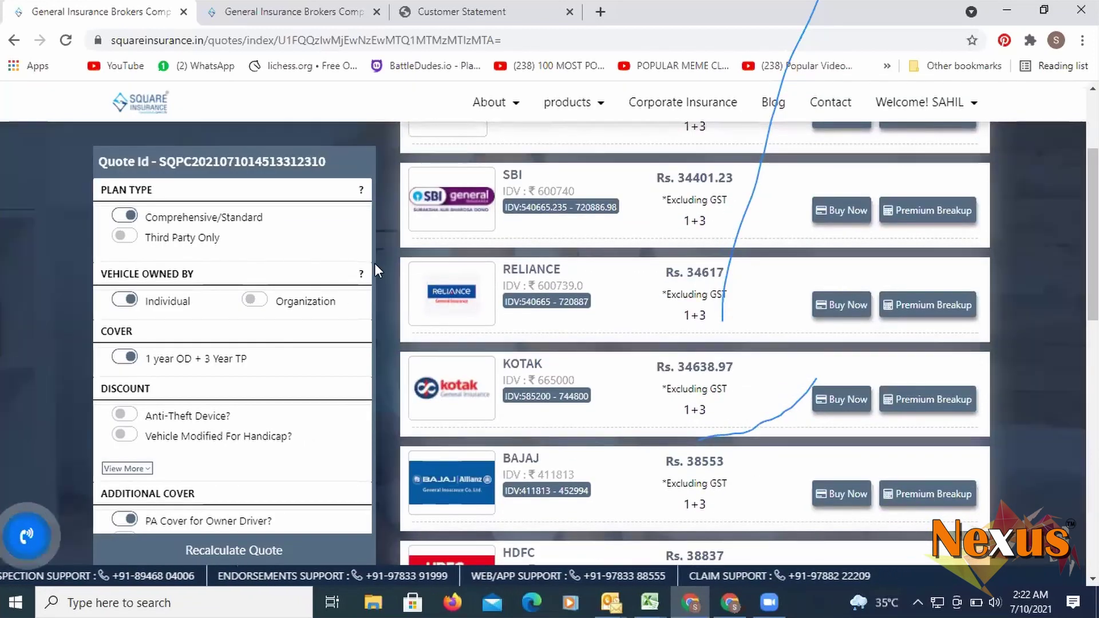
scroll(241, 391, "down", 5)
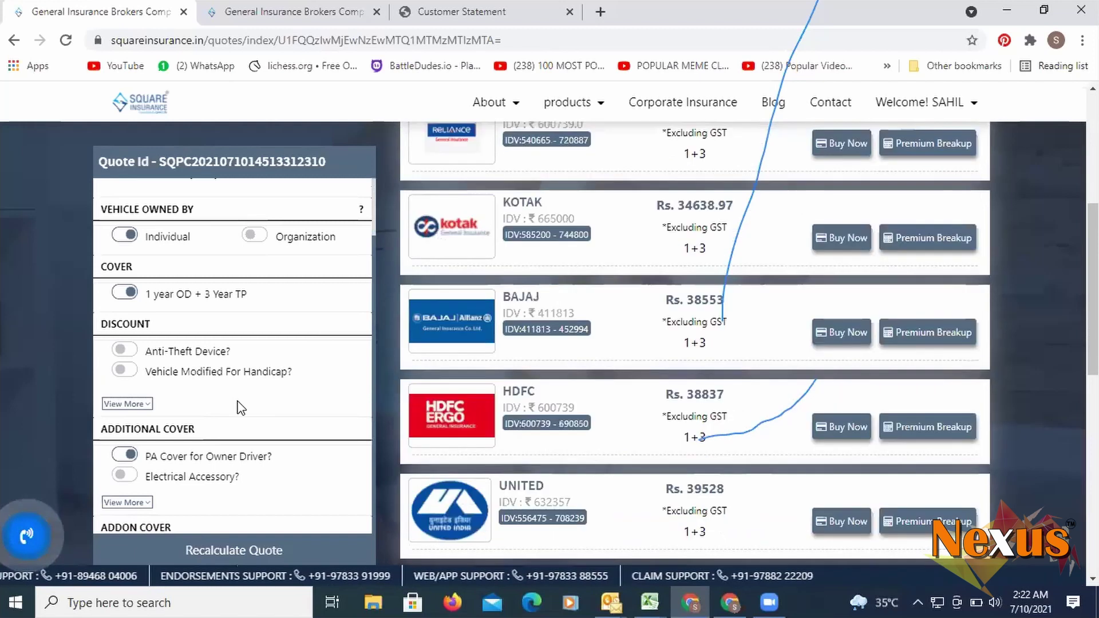
scroll(239, 405, "down", 5)
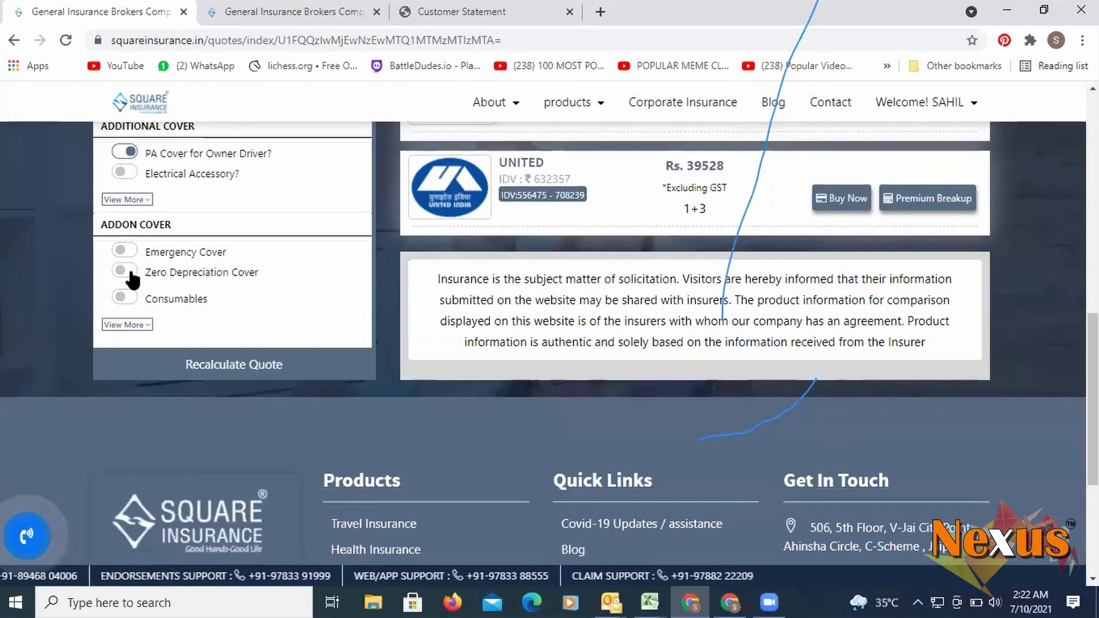
left_click(132, 277)
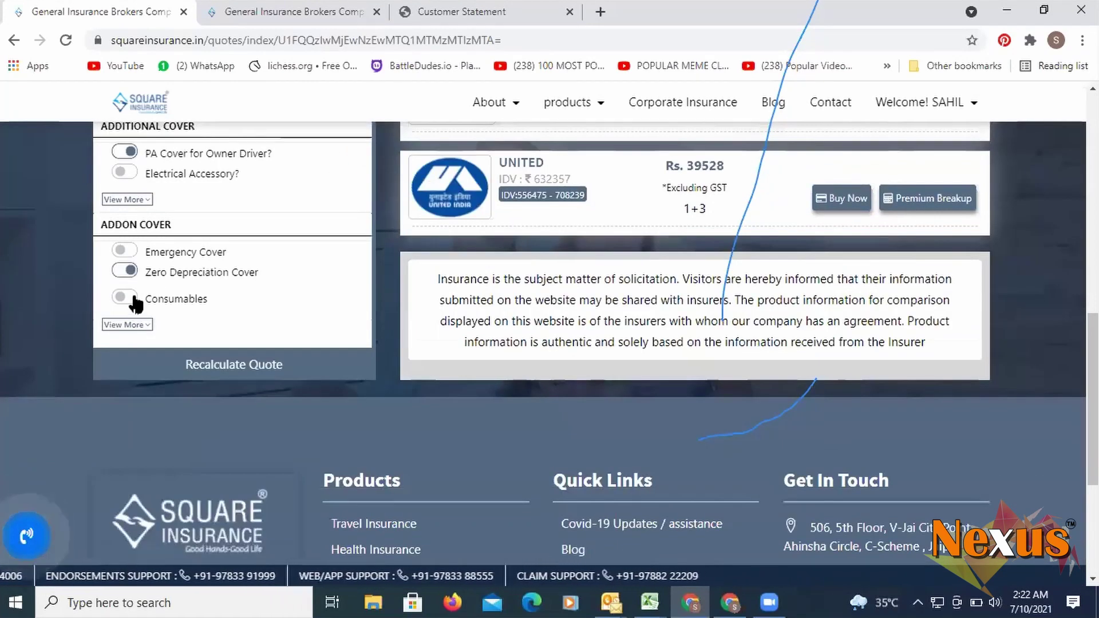
left_click(132, 297)
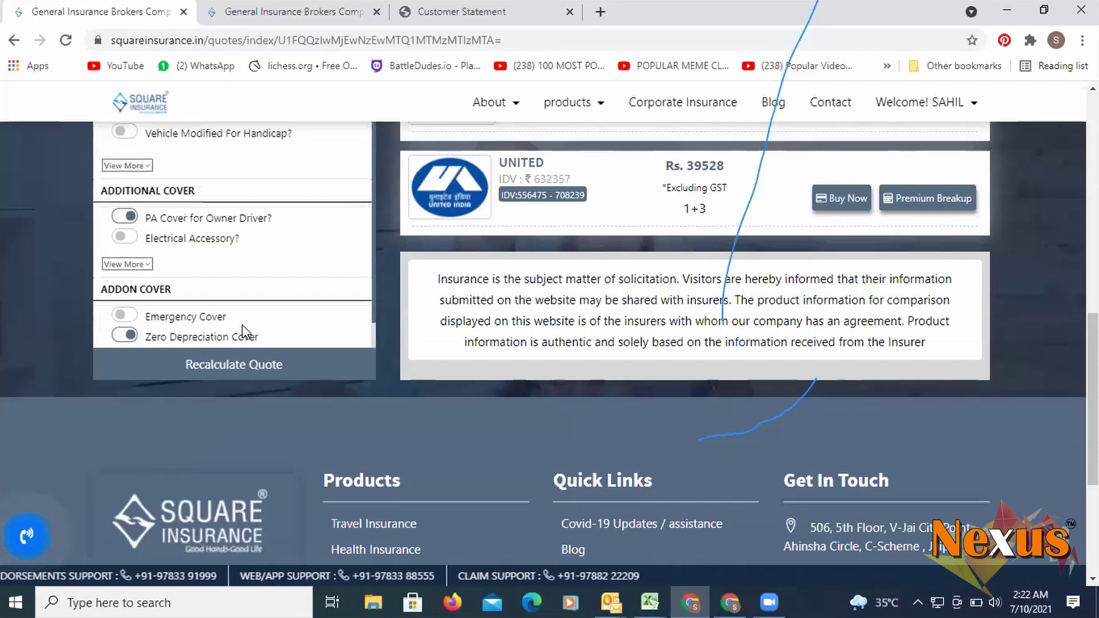
scroll(256, 302, "down", 1)
- Expand the add-on list, add Engine Protector, and recalculate the quotes
left_click(127, 244)
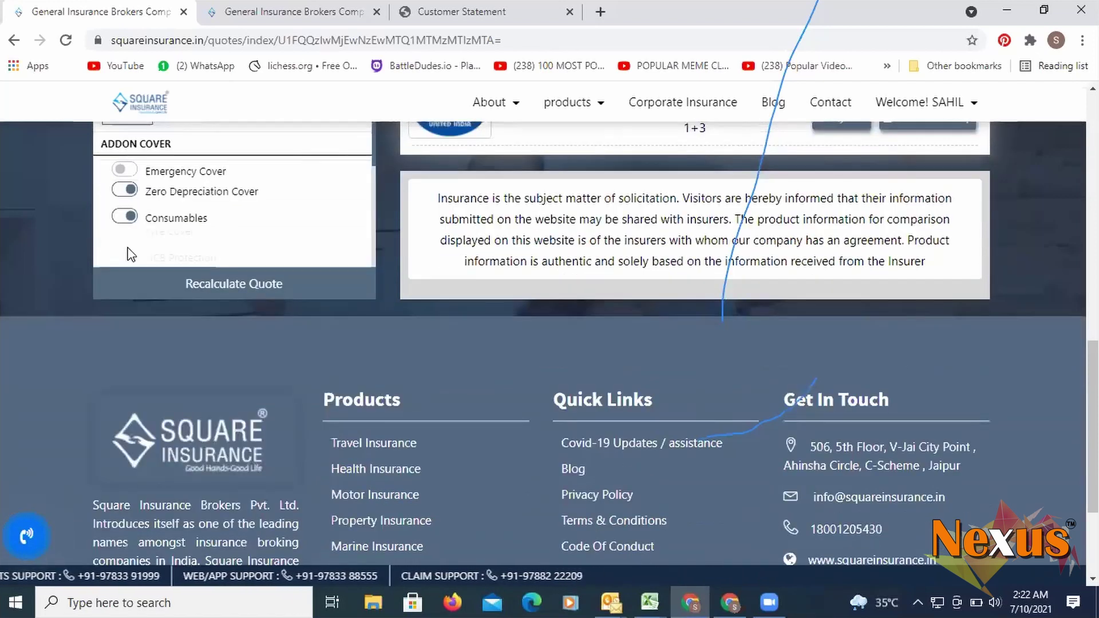
scroll(176, 255, "down", 3)
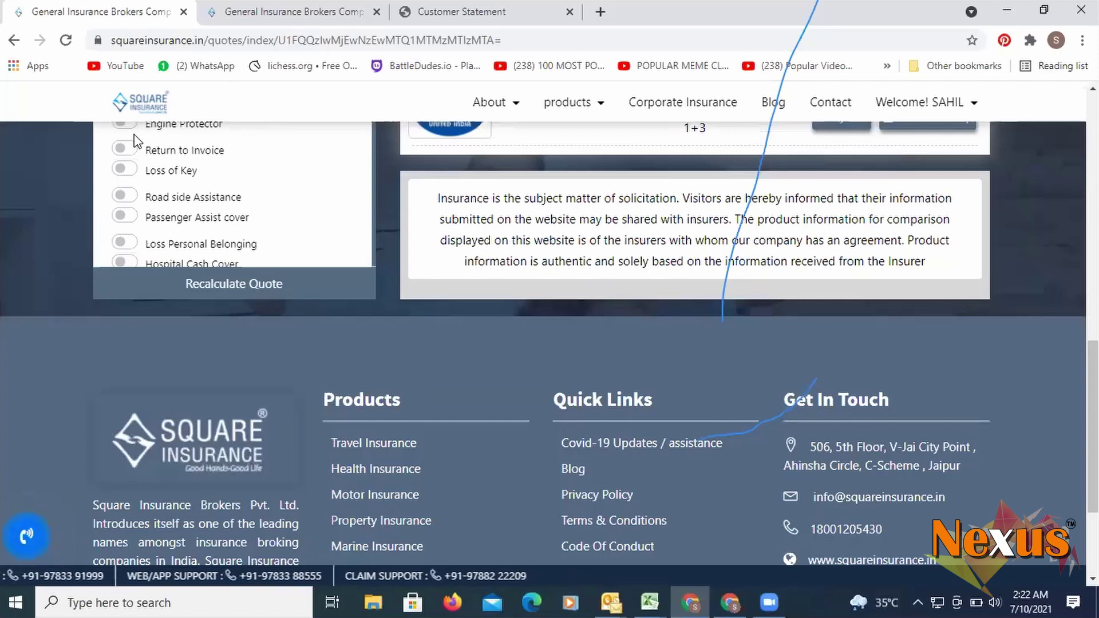
scroll(191, 170, "up", 3)
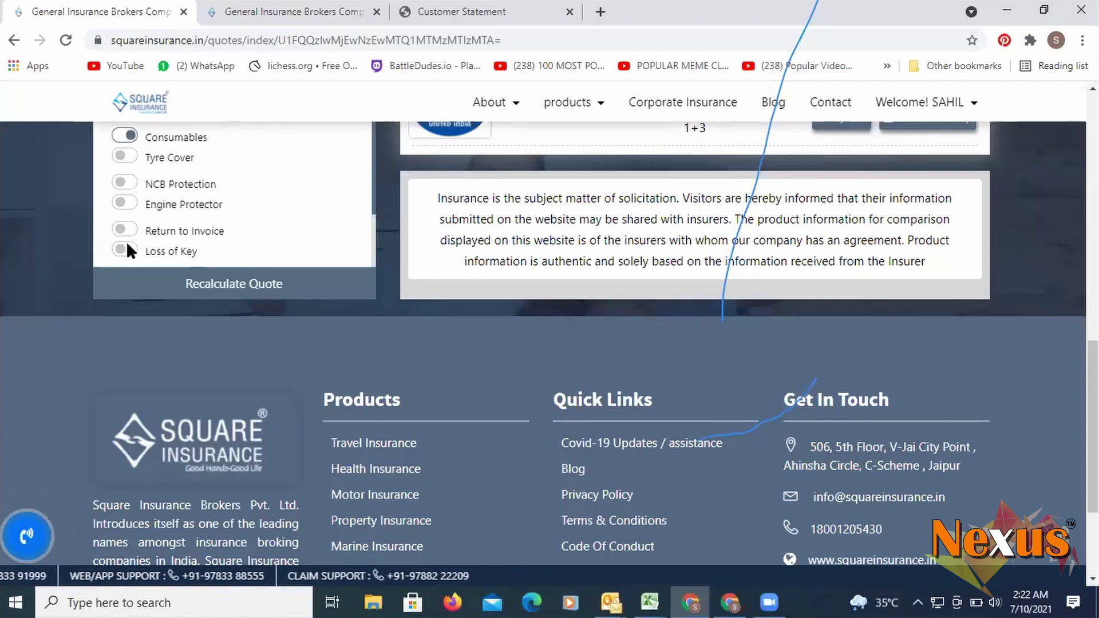
scroll(129, 237, "down", 3)
scroll(129, 202, "up", 2)
scroll(134, 215, "down", 1)
scroll(134, 216, "down", 2)
scroll(132, 209, "up", 4)
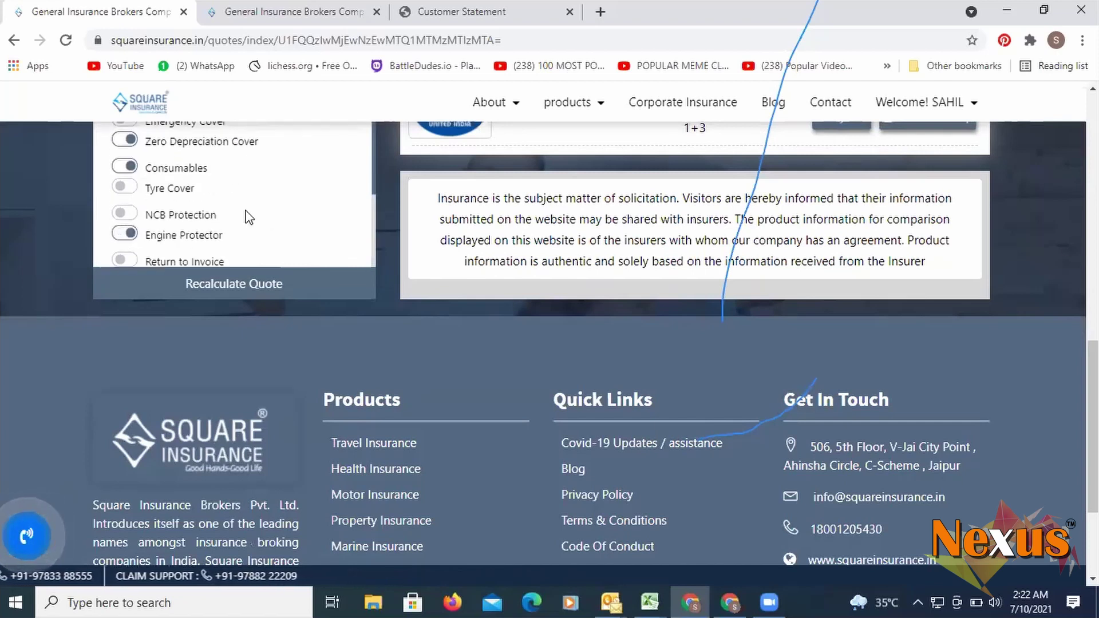
scroll(248, 240, "down", 4)
left_click(253, 286)
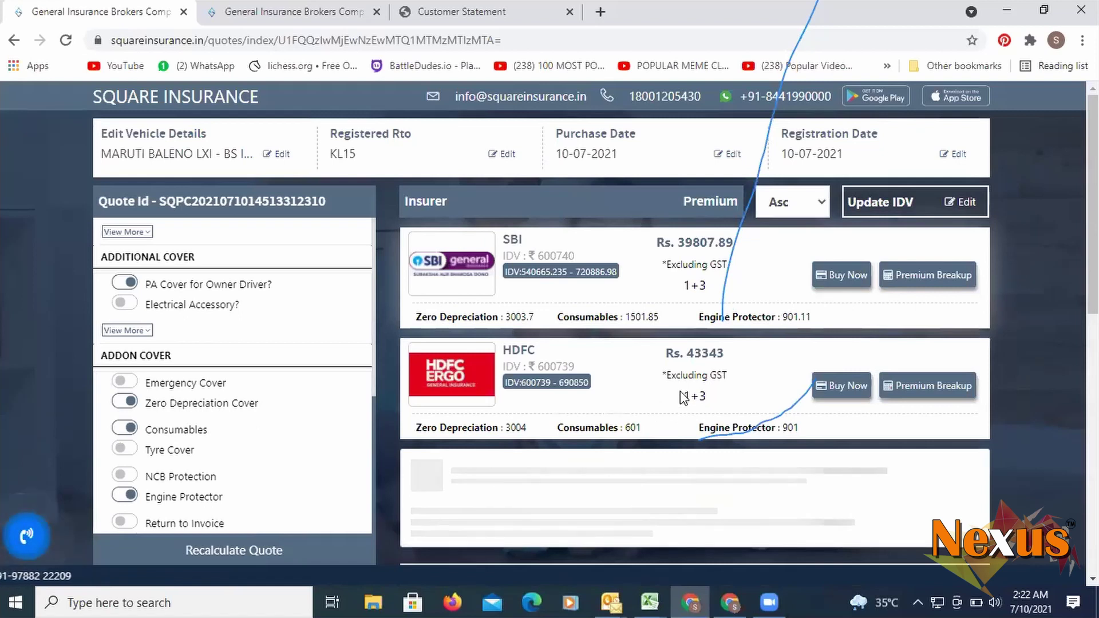
- Scroll through the recalculated quote cards: Universal Rs. 38057.00, then Reliance Rs. 38822
scroll(685, 394, "down", 1)
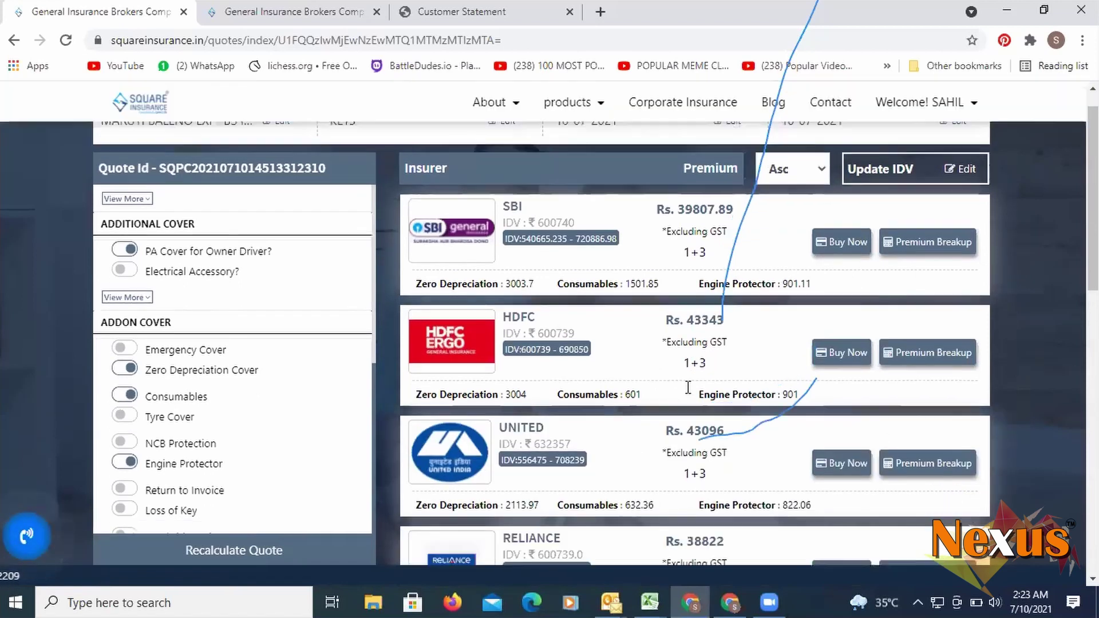
scroll(688, 386, "down", 3)
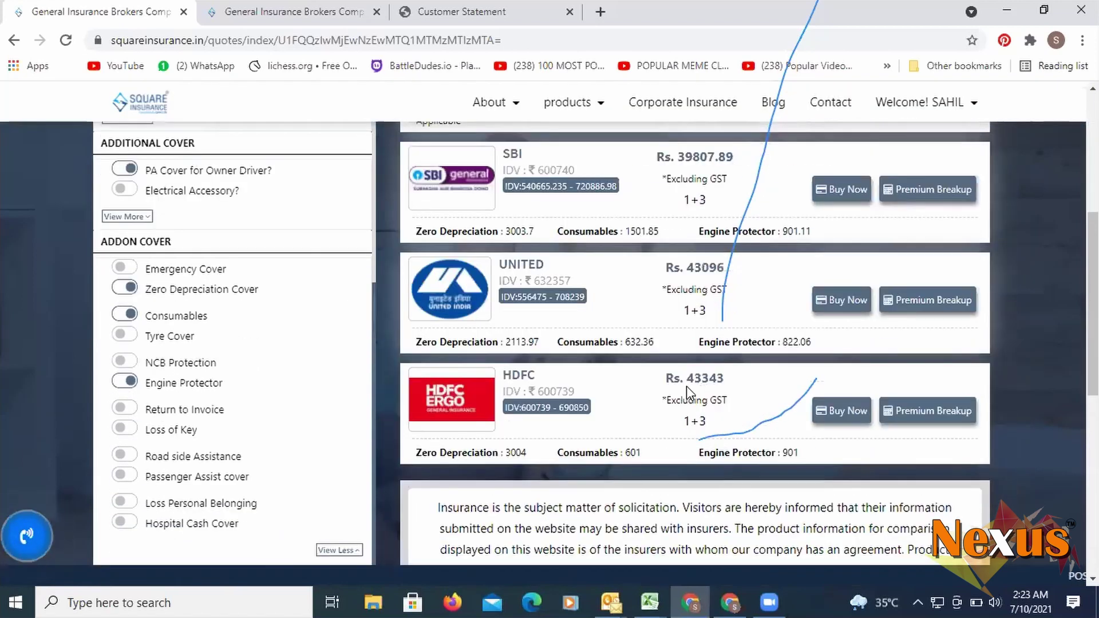
scroll(686, 386, "up", 4)
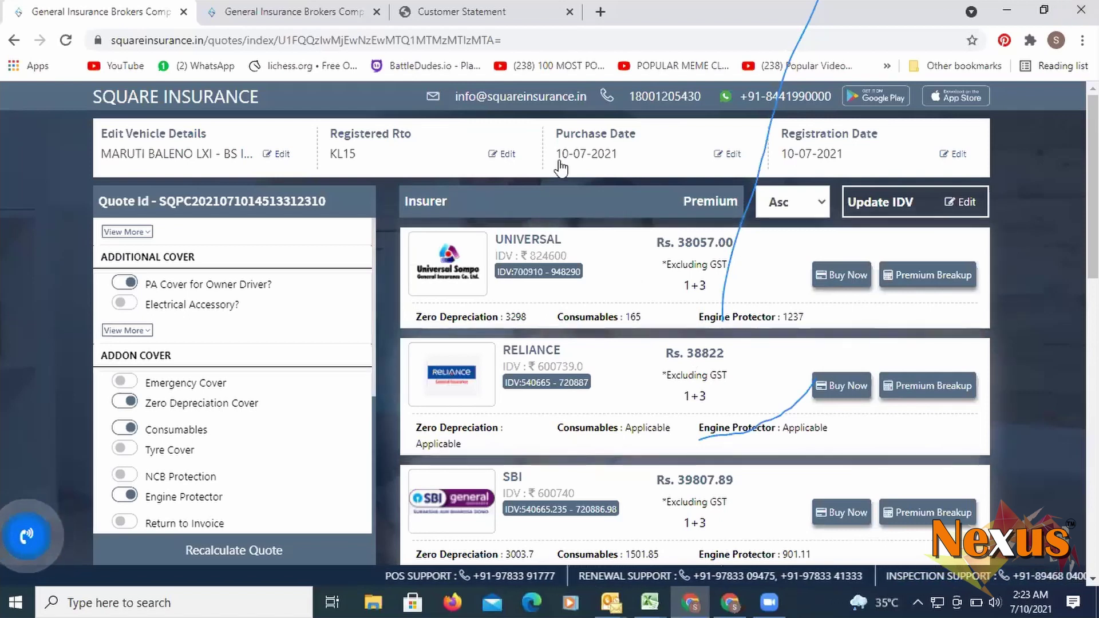
scroll(606, 303, "down", 5)
scroll(609, 309, "up", 5)
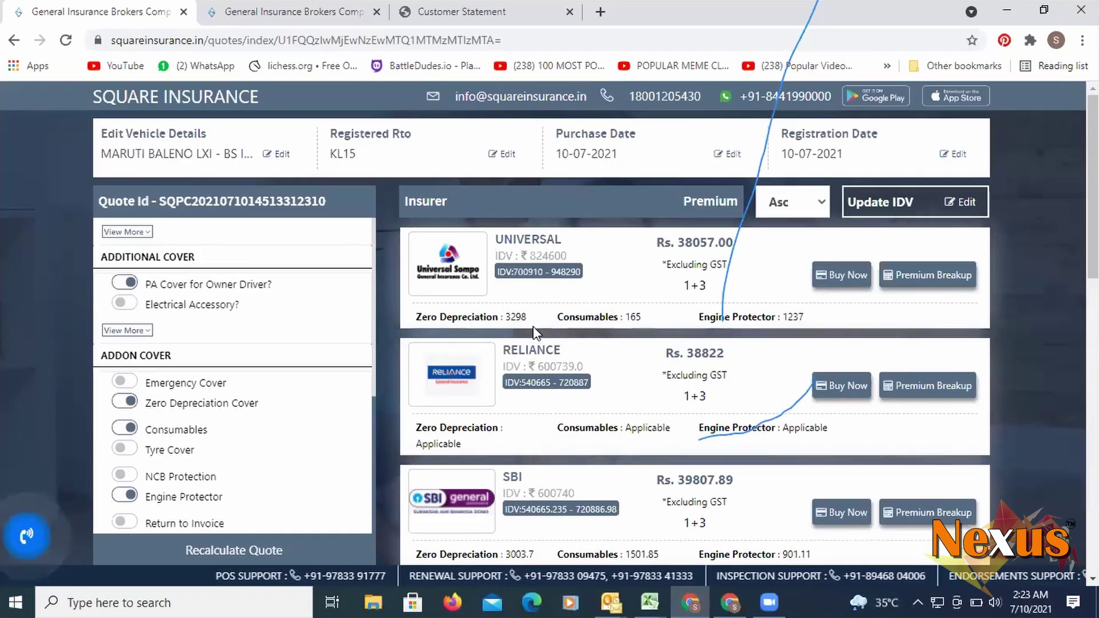
scroll(570, 348, "down", 4)
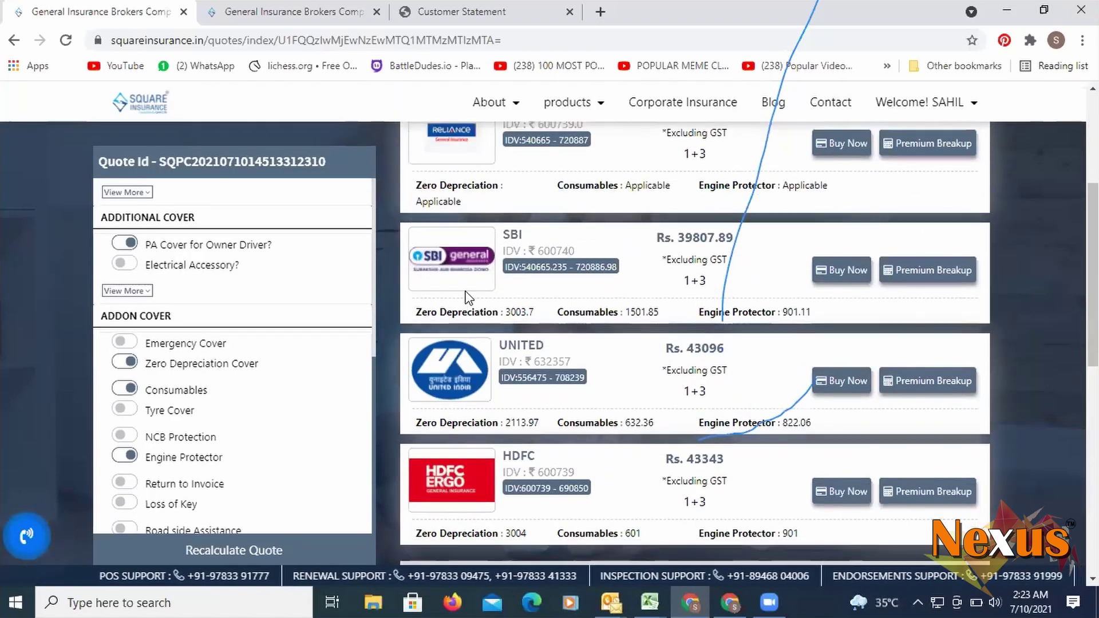
scroll(466, 295, "up", 4)
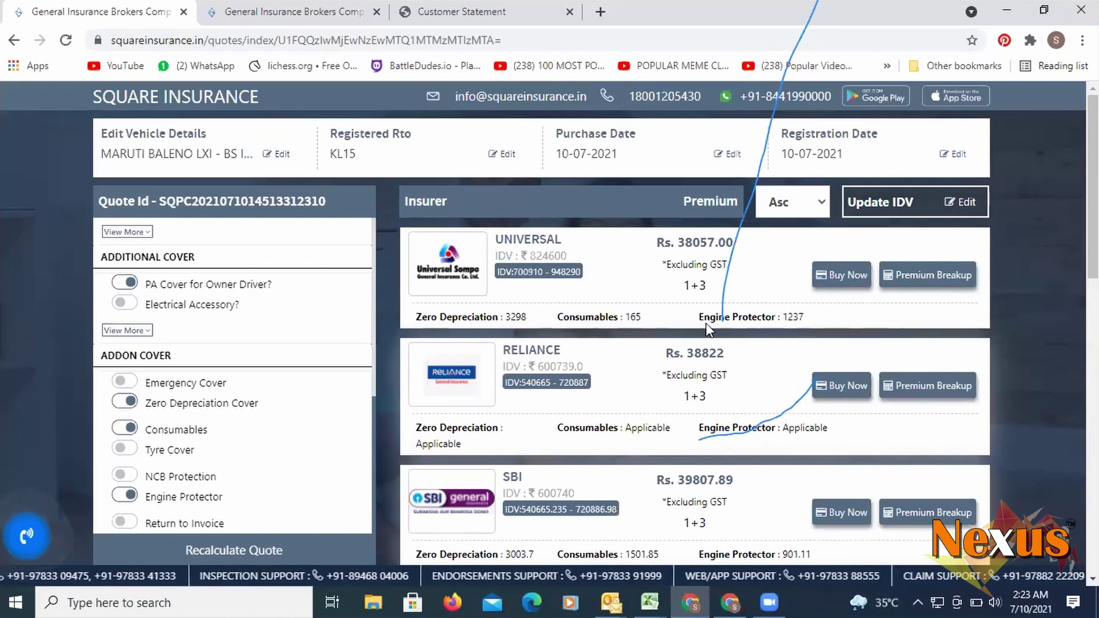
- Open Universal's premium breakup (Rs. 44907.00 with GST) and its Share Quotation email form
left_click(911, 281)
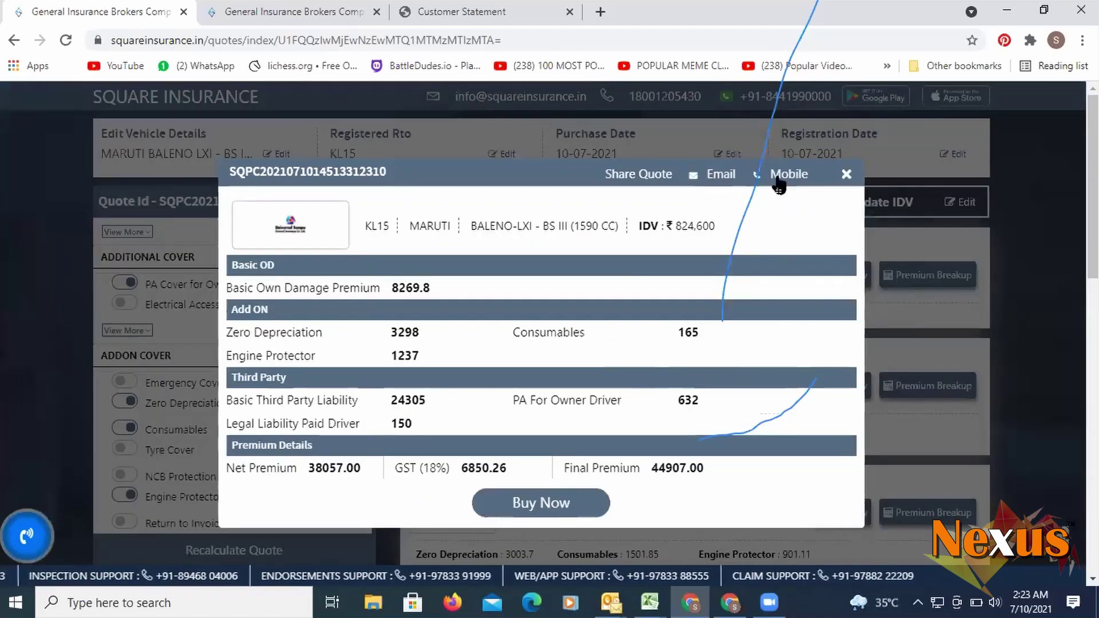
left_click(715, 182)
left_click(442, 211)
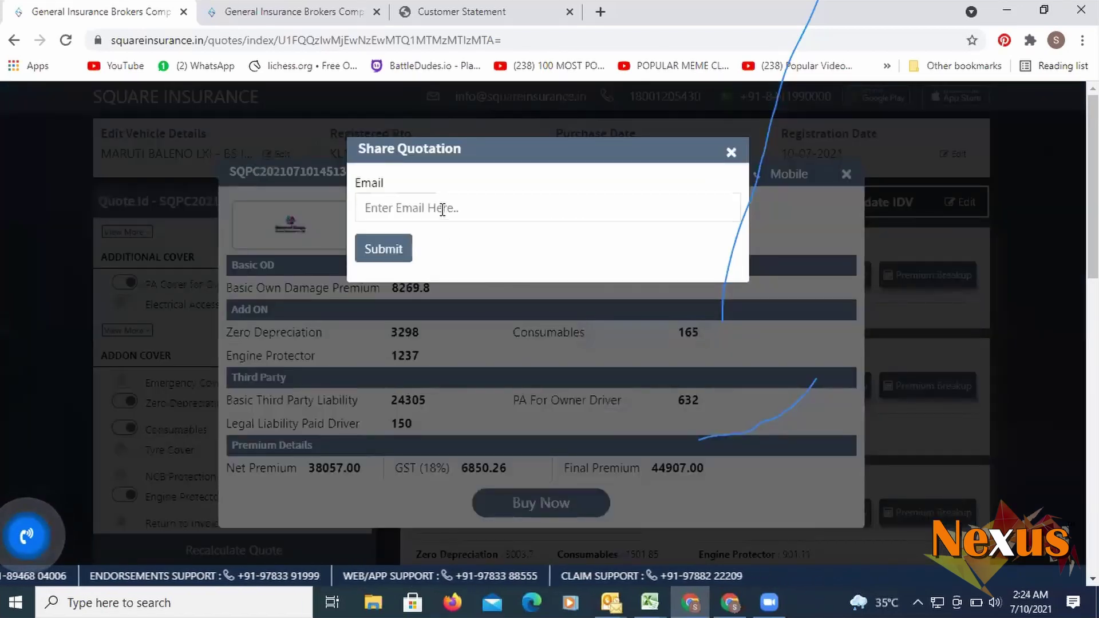
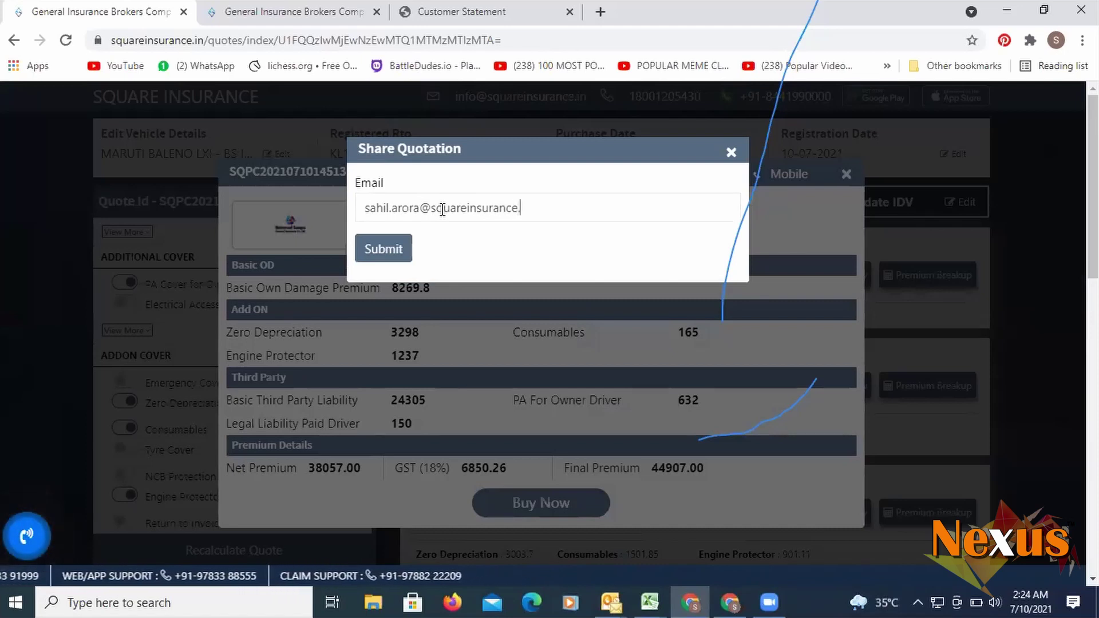
- Send the Universal quotation to the agent's e-mail address, then bring up Outlook
left_click(393, 258)
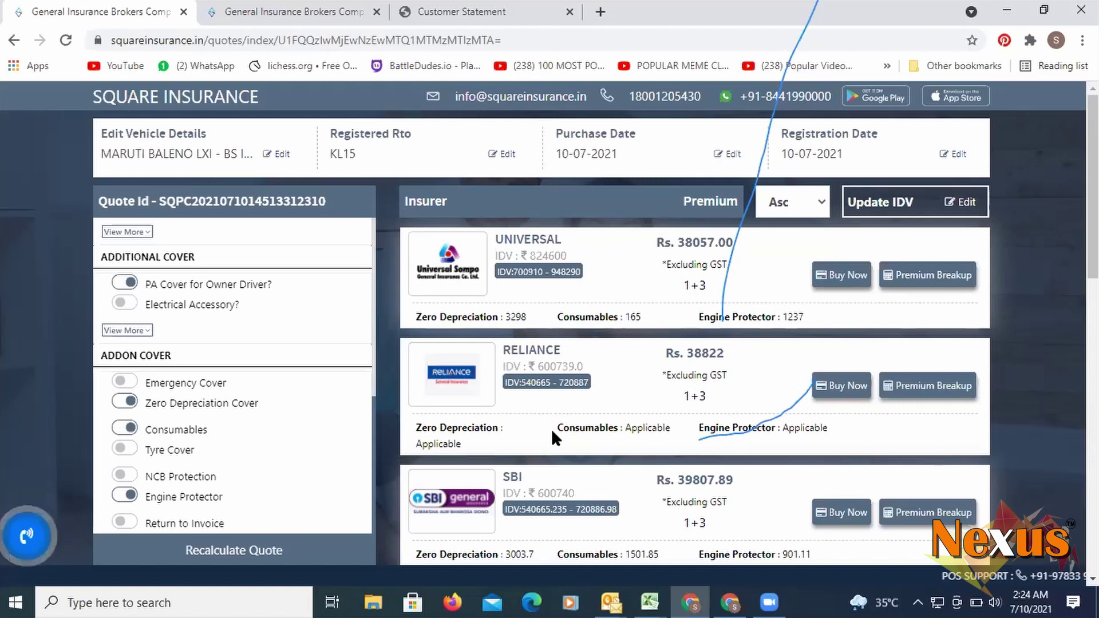
scroll(604, 439, "down", 3)
scroll(604, 439, "up", 3)
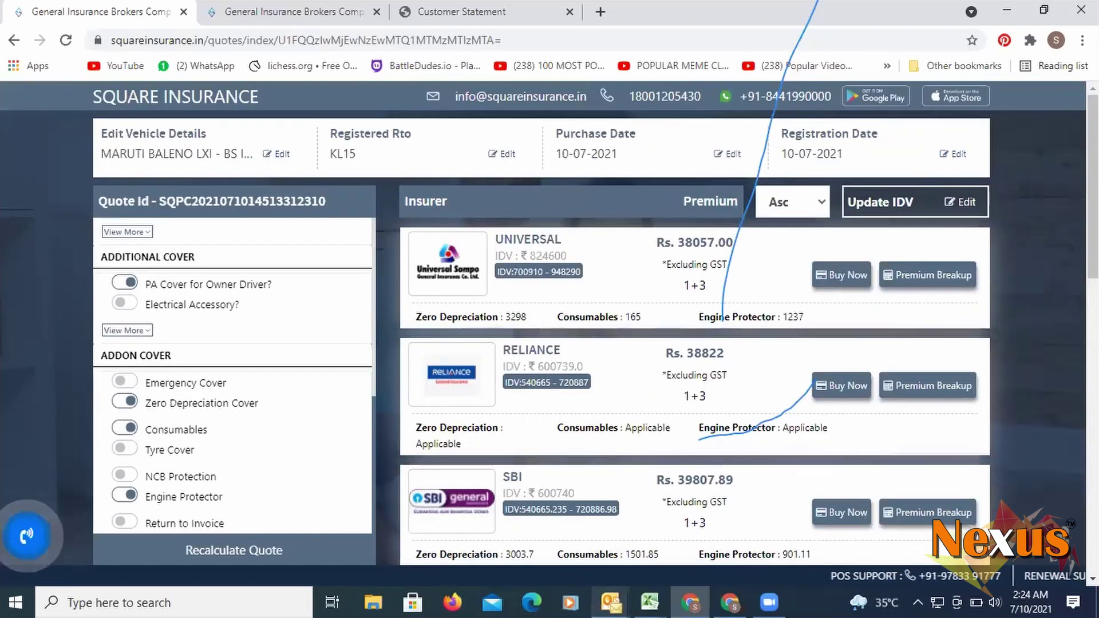
left_click(611, 603)
- Receive new mail in Outlook and read the Square Insurance Quotation MOTOR e-mail
left_click(57, 552)
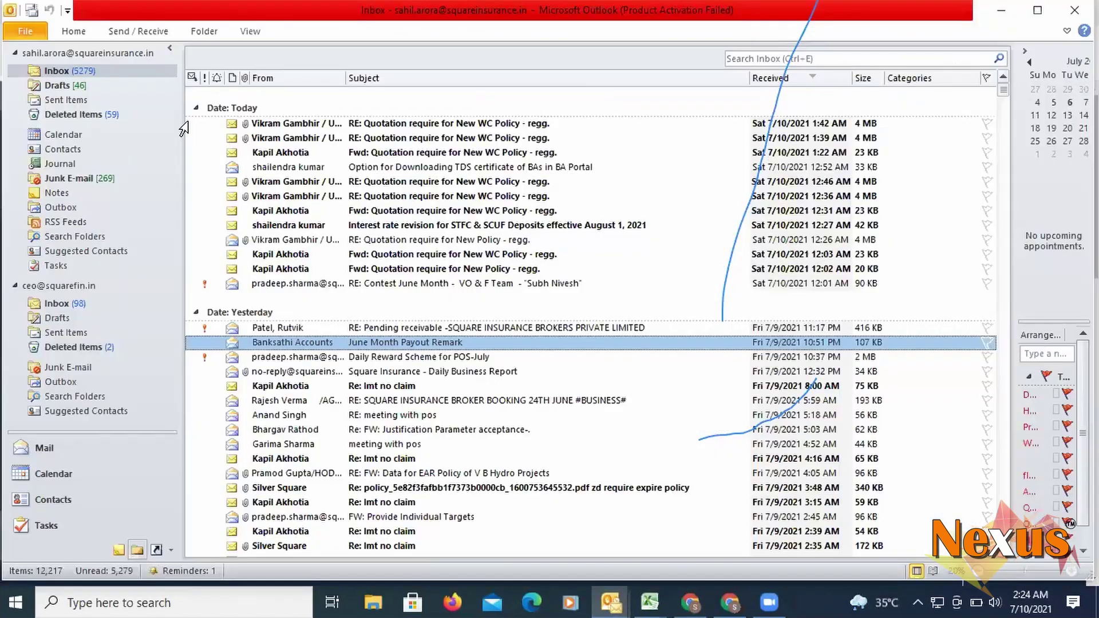
left_click(143, 32)
left_click(35, 83)
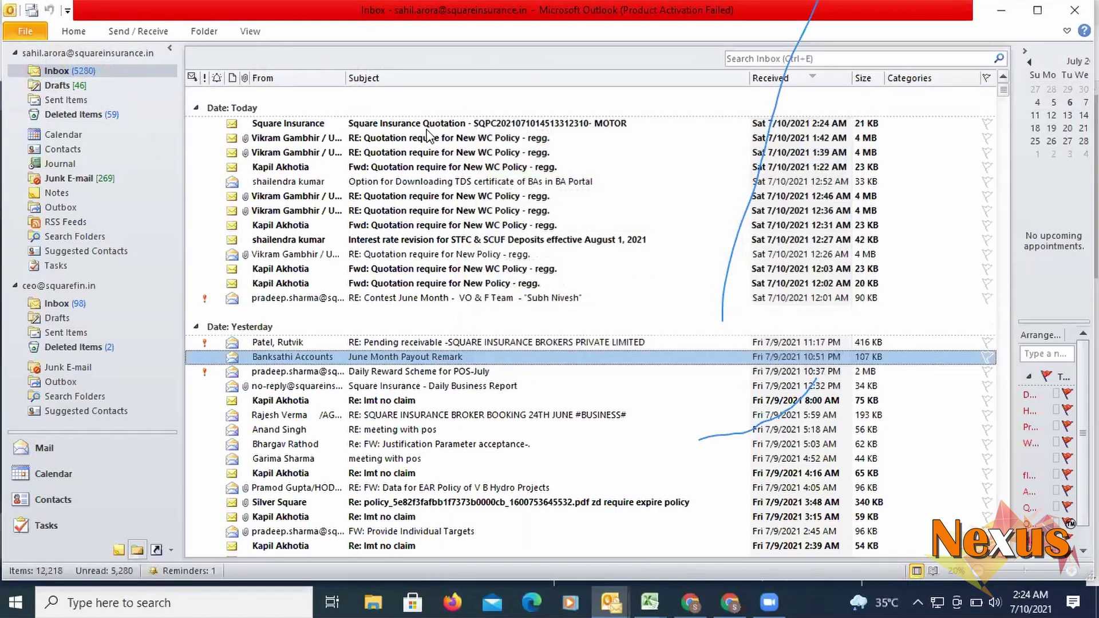
double_click(423, 125)
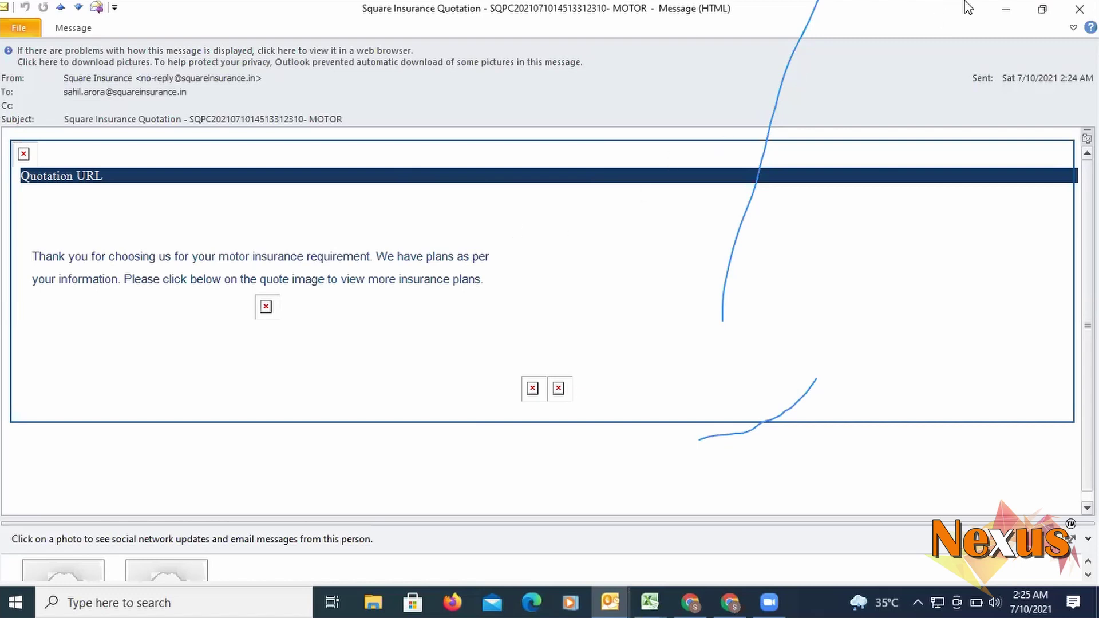
left_click(998, 8)
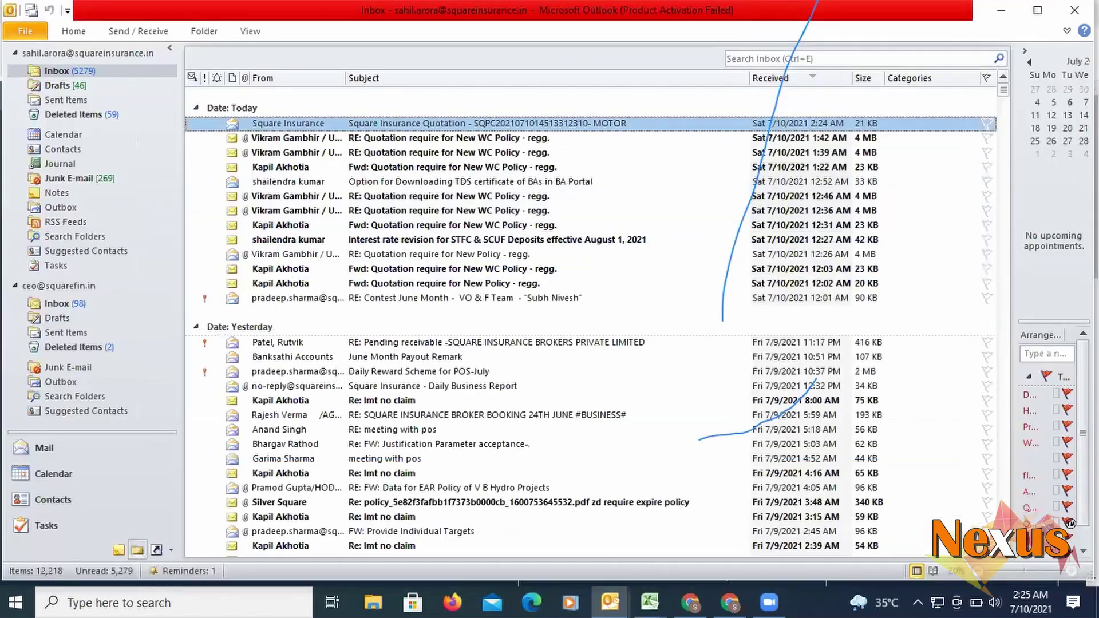
- Return to the Baleno quote comparison and scroll through the Universal, Reliance and SBI quotes
left_click(1001, 10)
scroll(571, 323, "down", 3)
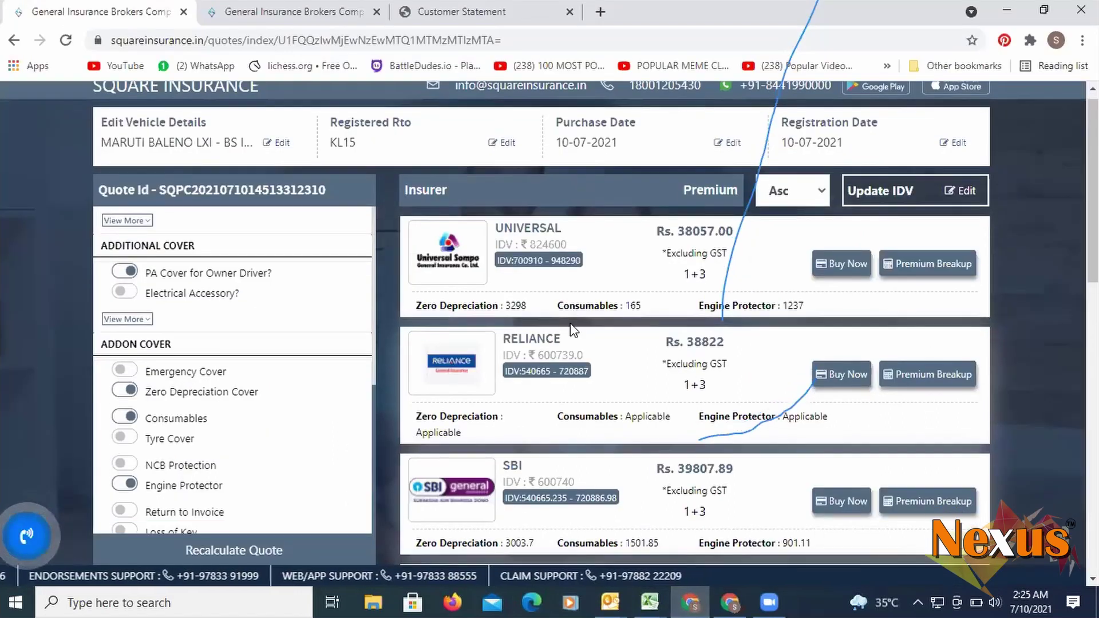
scroll(570, 326, "up", 4)
scroll(575, 338, "down", 3)
scroll(578, 339, "down", 5)
scroll(569, 341, "up", 6)
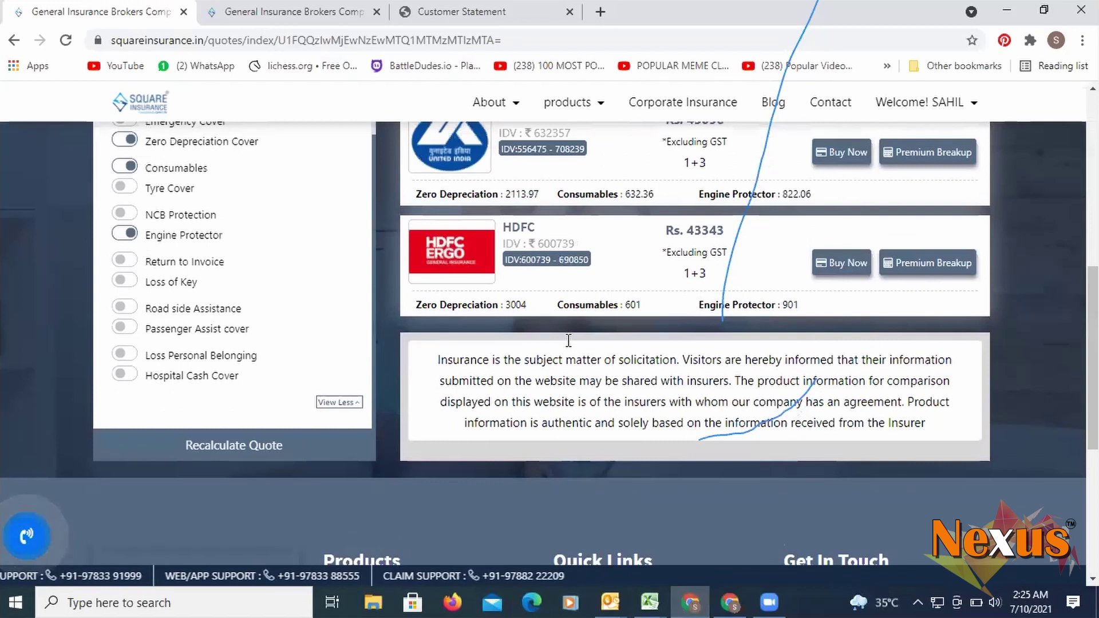
scroll(568, 341, "up", 2)
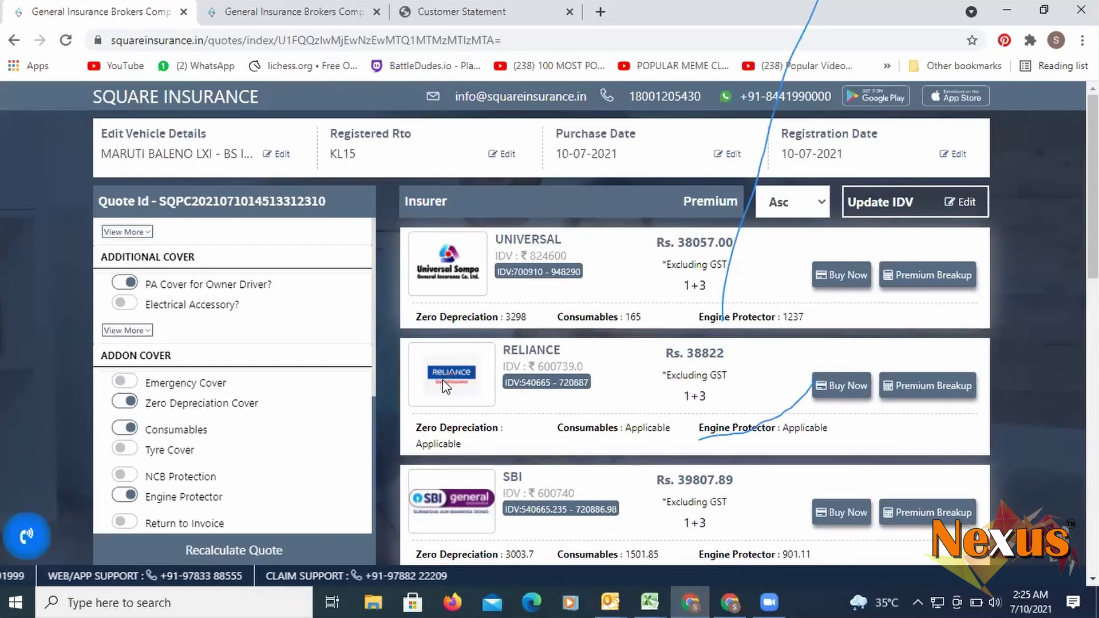
- Buy the Reliance quote and enter salutation MR. with the owner's first and last name
left_click(836, 387)
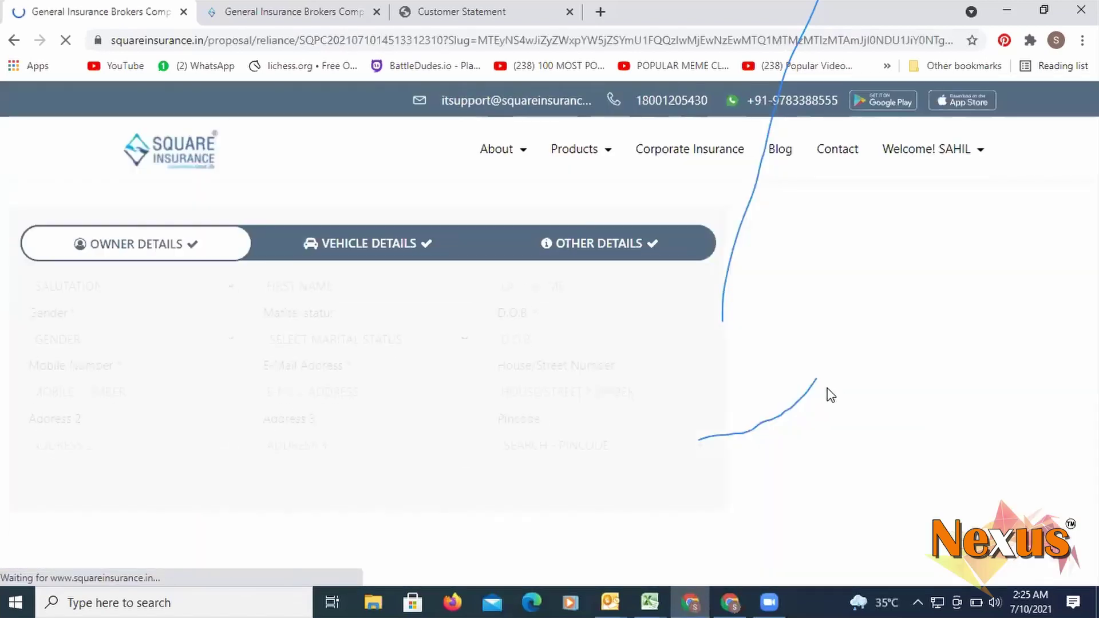
scroll(413, 309, "down", 2)
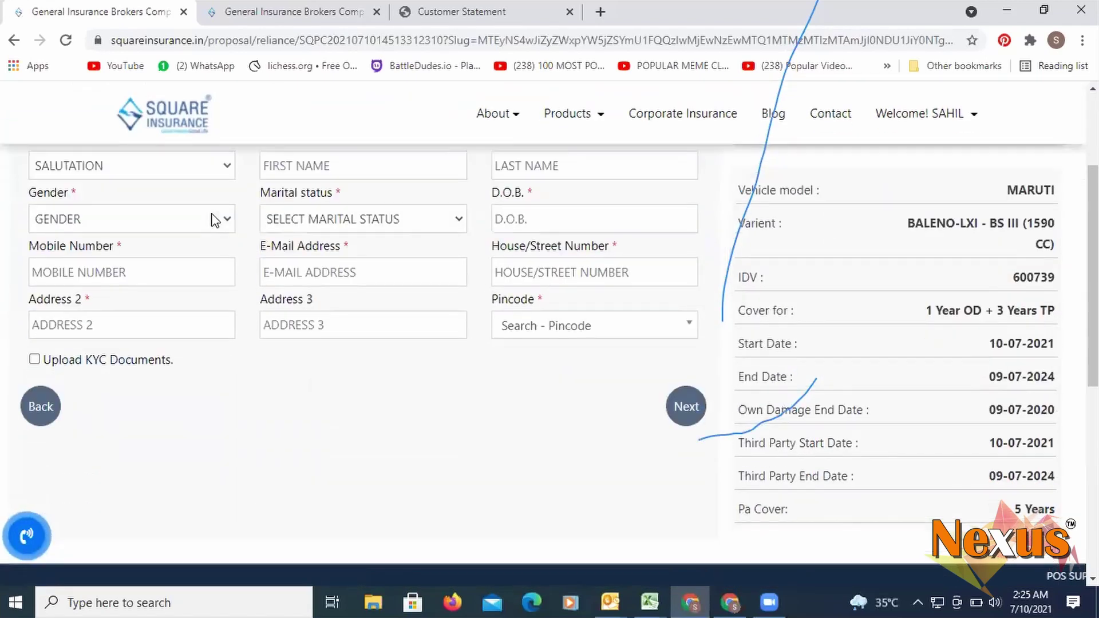
scroll(285, 216, "up", 1)
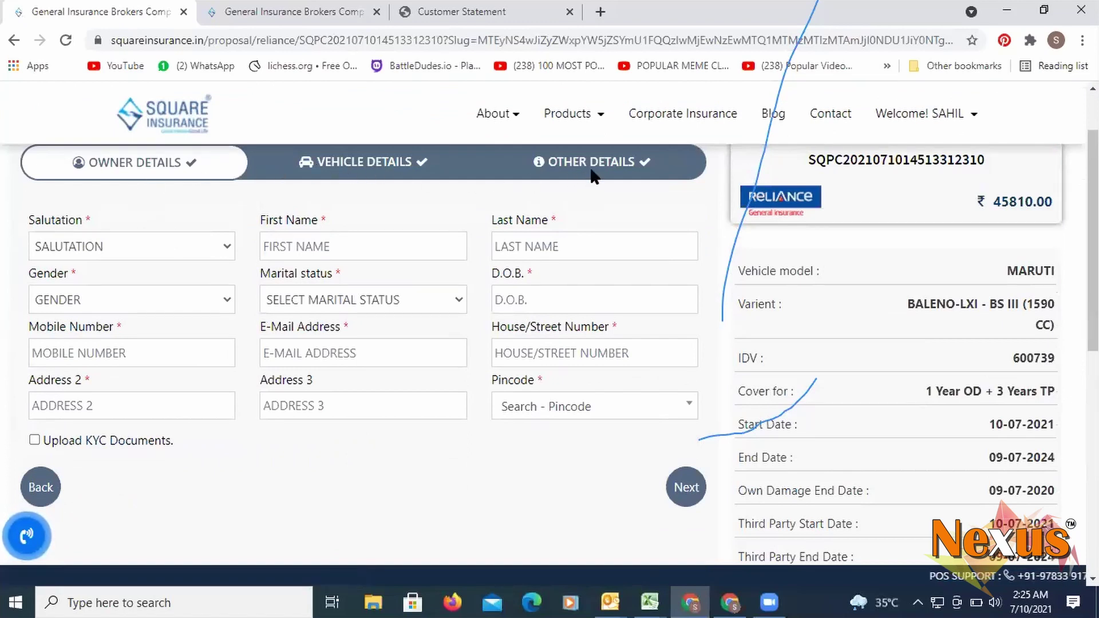
left_click(115, 249)
left_click(99, 288)
left_click(273, 245)
key("Tab")
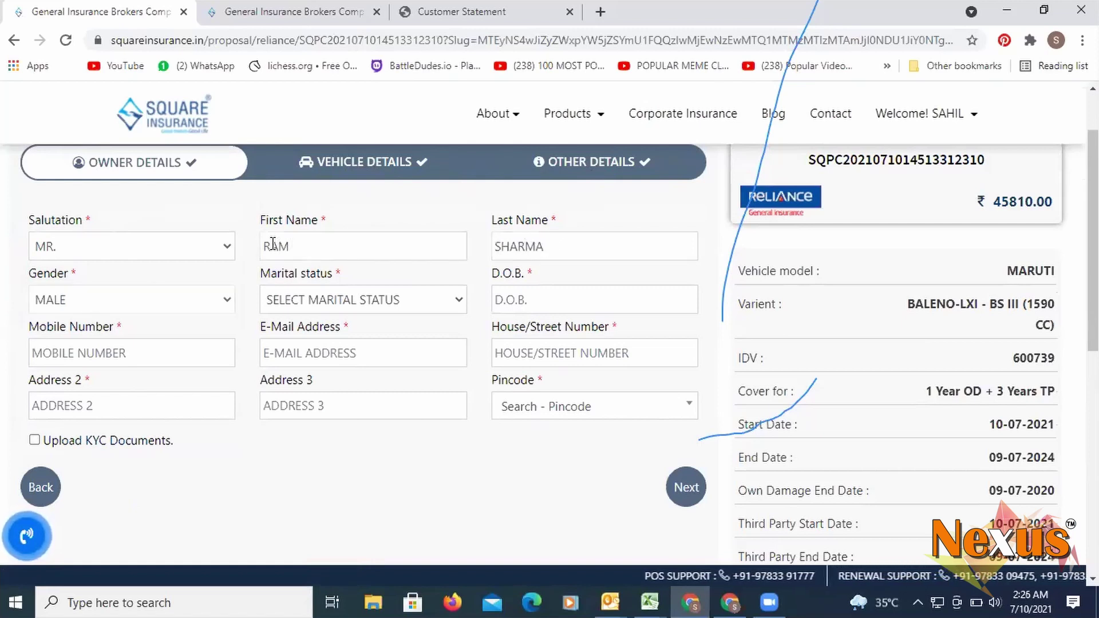
- Set gender MALE, marital status MARRIED, and the owner's birth date from the calendar
left_click(127, 300)
left_click(128, 304)
left_click(347, 300)
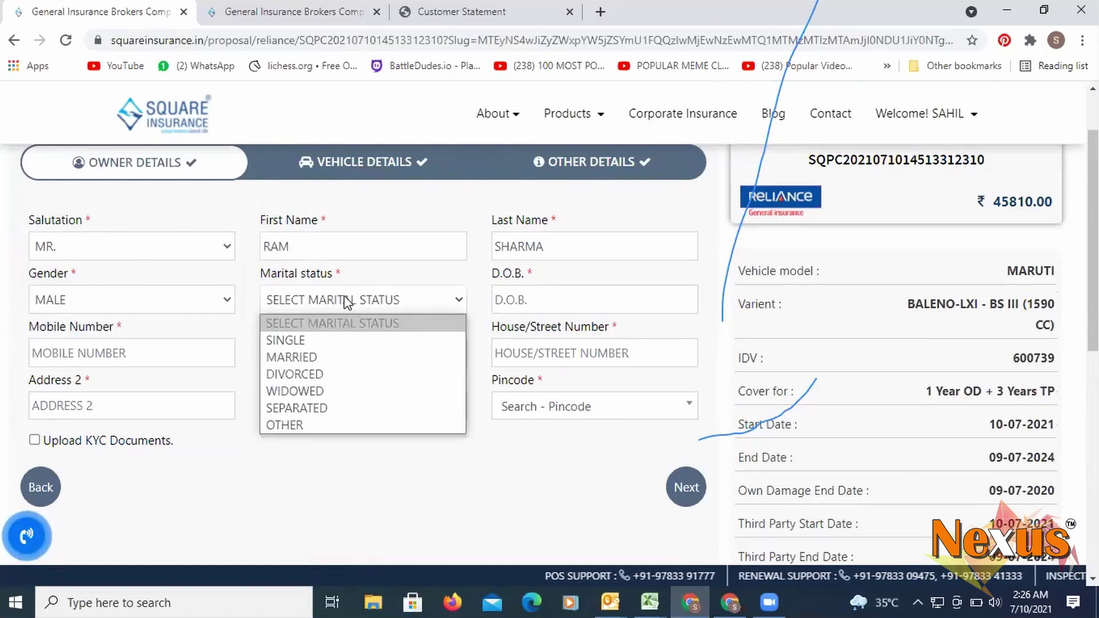
left_click(304, 358)
left_click(494, 301)
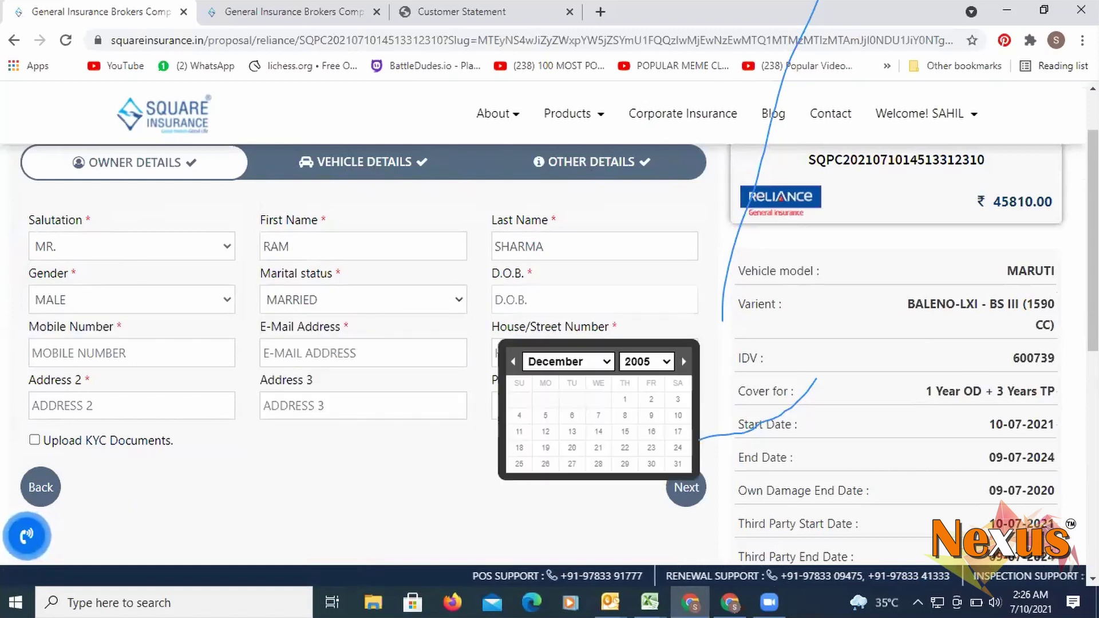
left_click(648, 362)
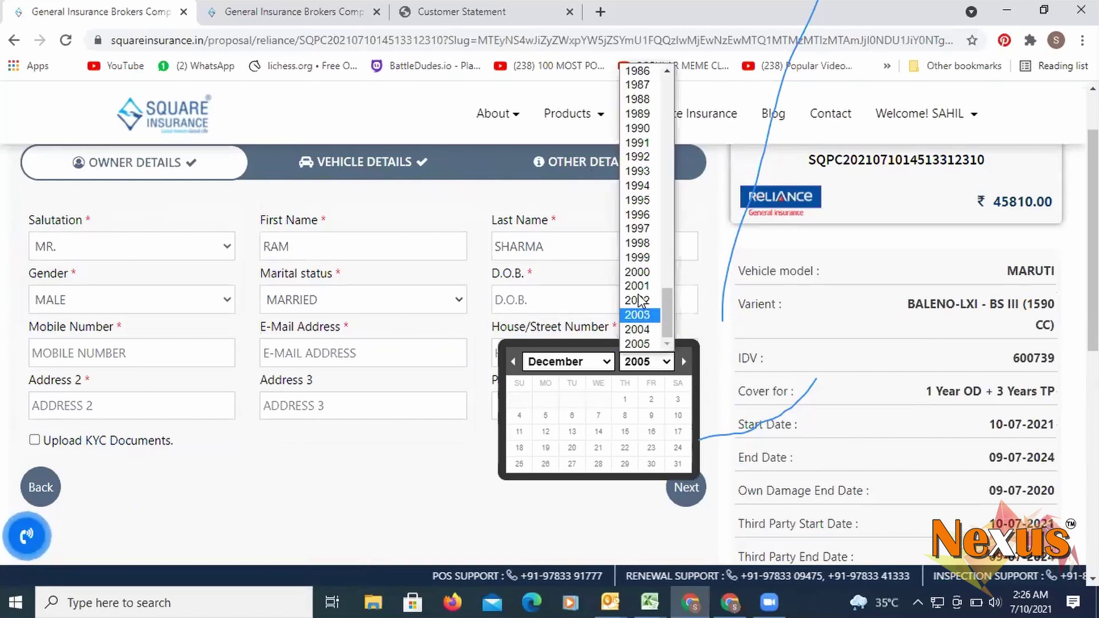
left_click(637, 118)
left_click(624, 415)
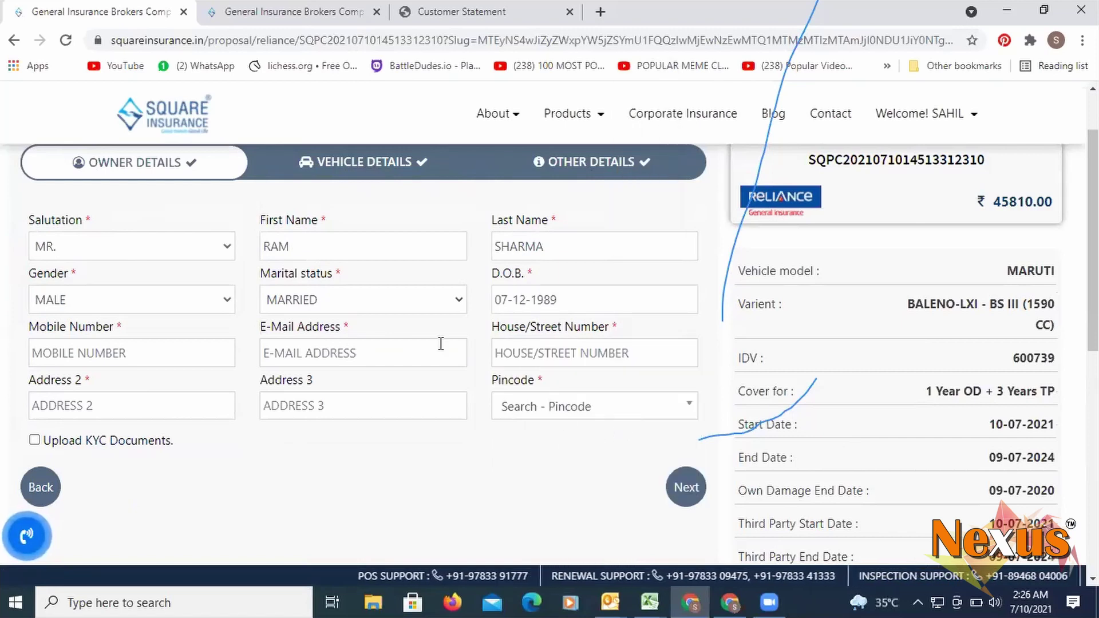
- Enter the owner's mobile number and e-mail address, correcting a typo in the e-mail
left_click(108, 346)
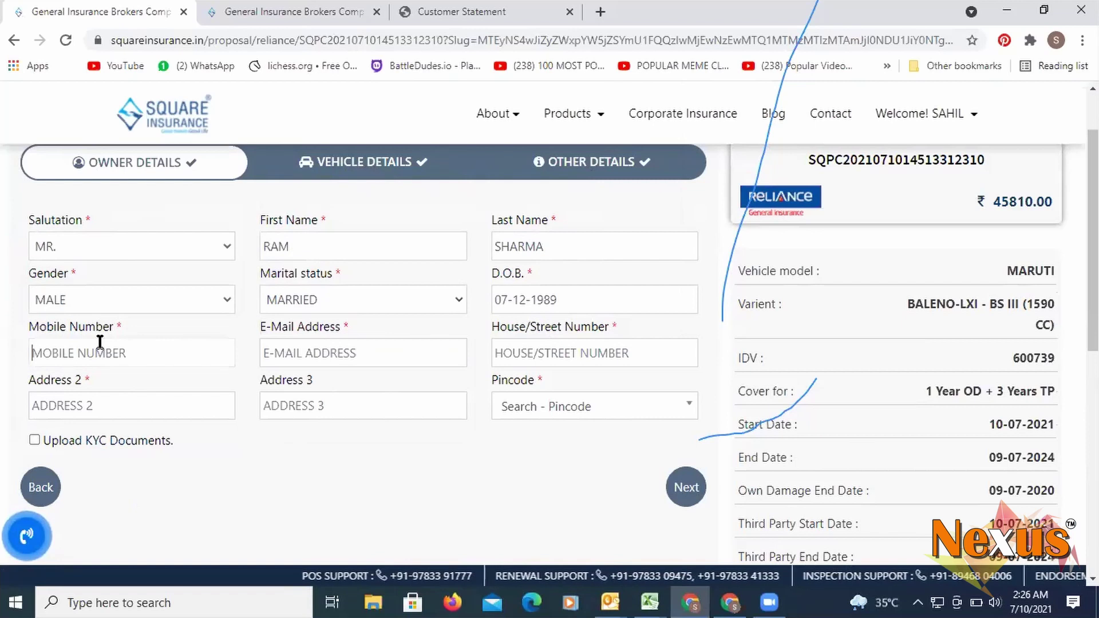
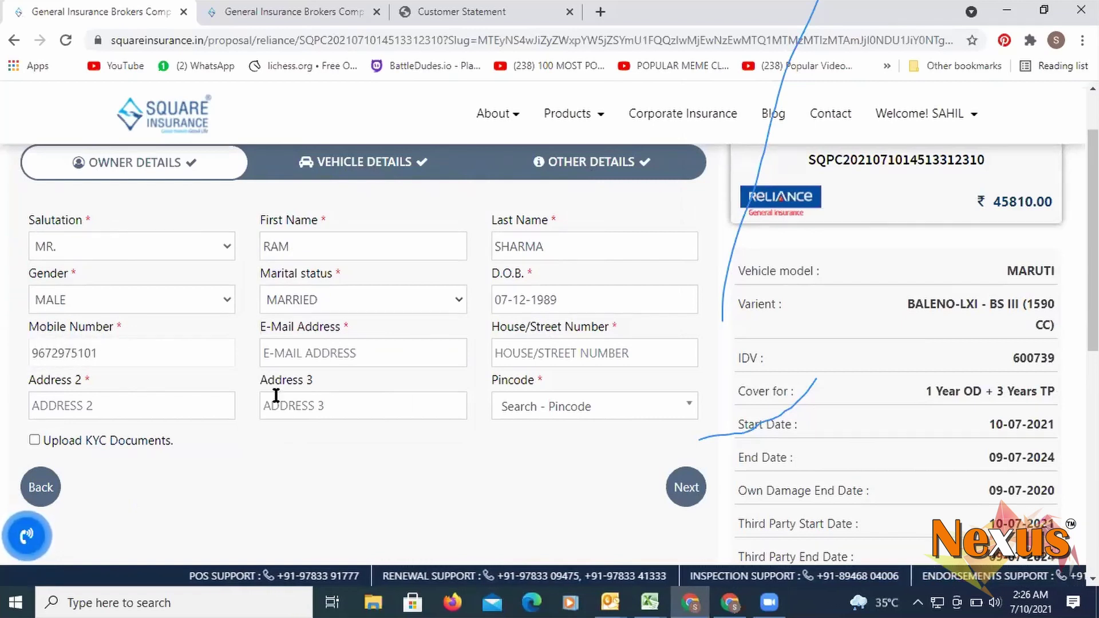
left_click(358, 351)
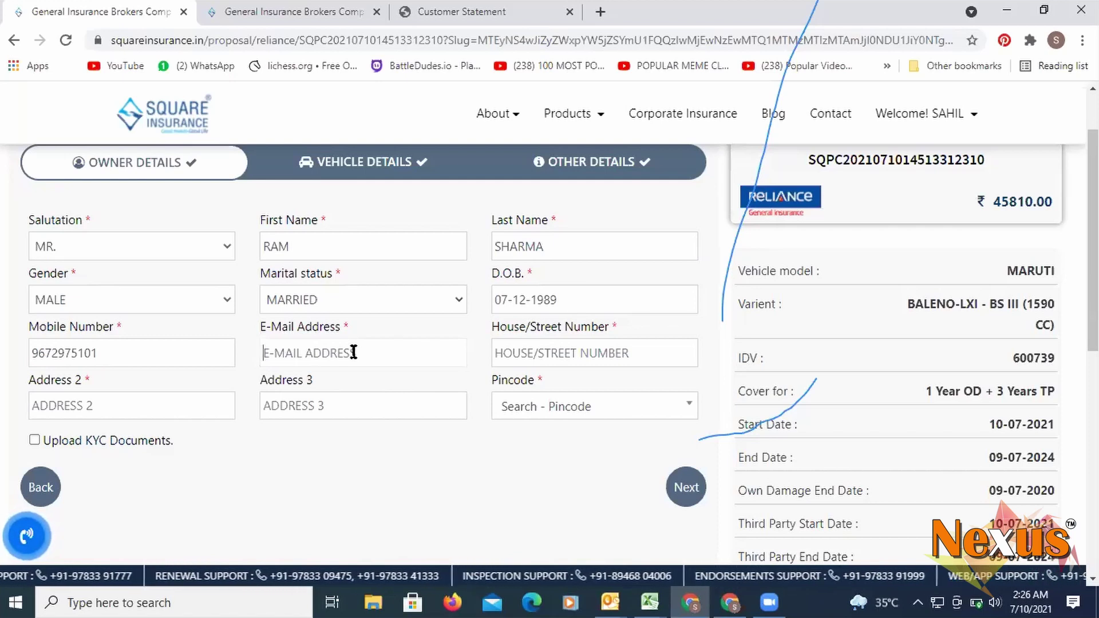
scroll(354, 353, "up", 2)
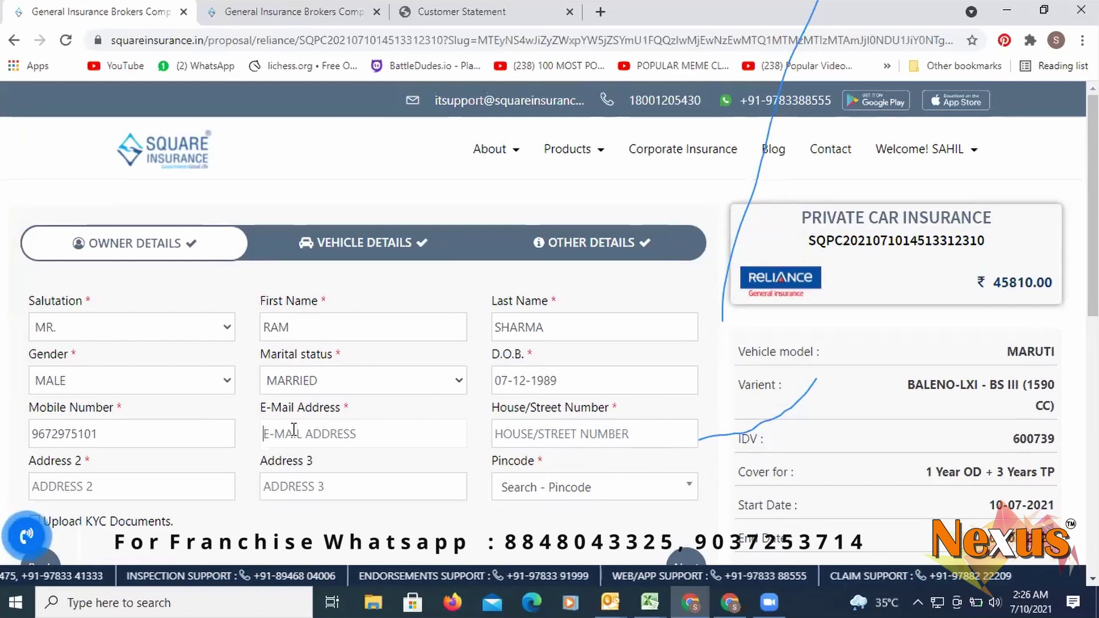
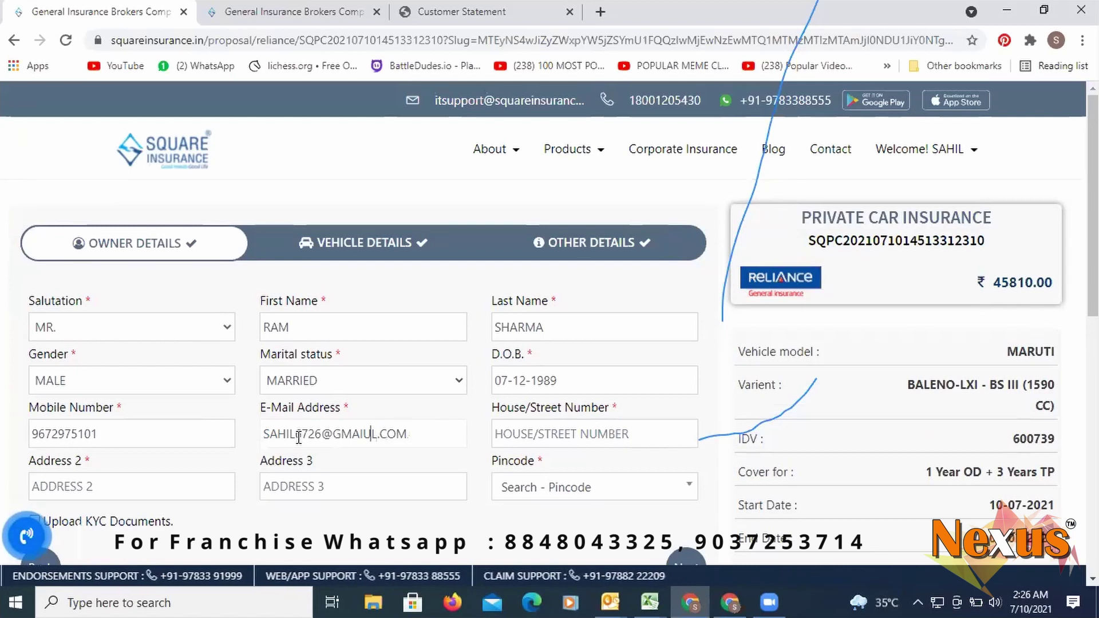
key("Left")
key("Left")
key("Left")
key("Left")
key("Left")
key("BackSpace")
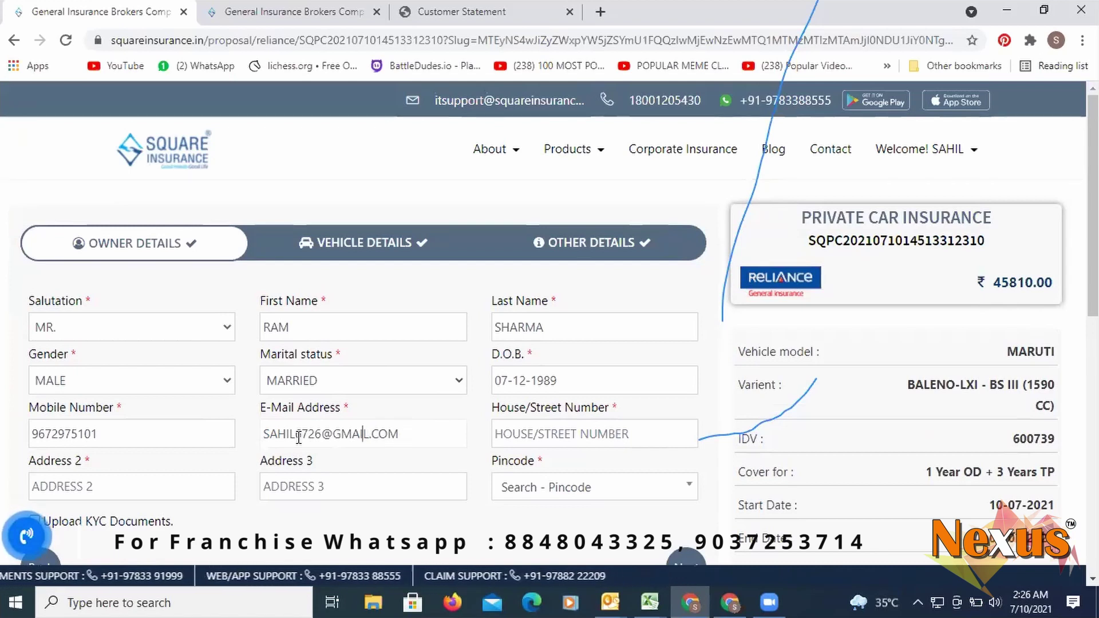
type("12233")
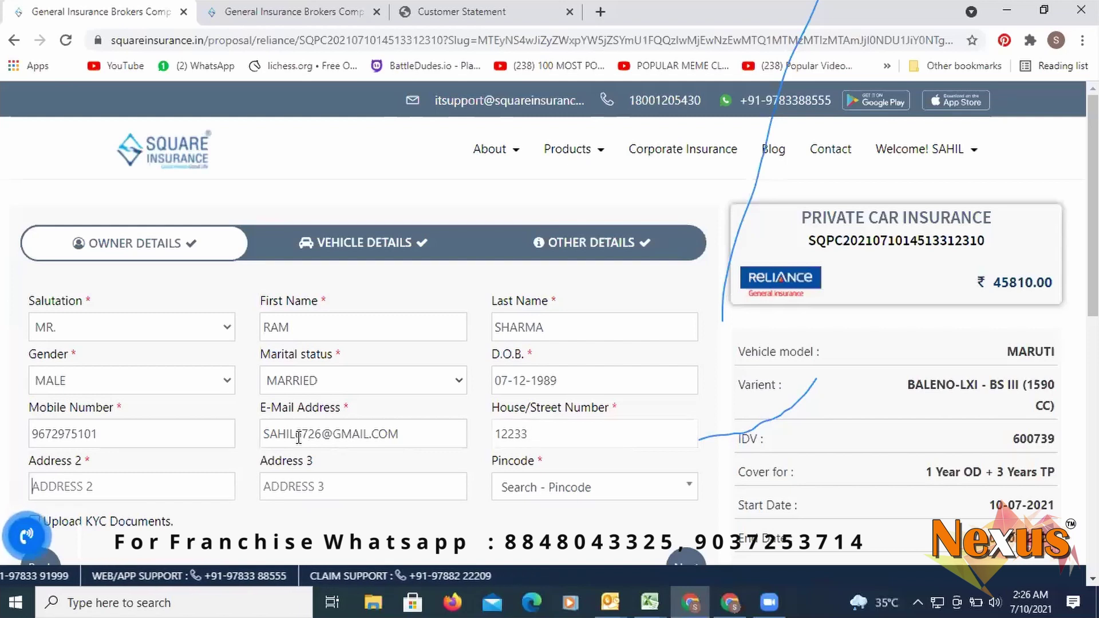
- Fill in the owner's Address 2 and Address 3 lines
key("Tab")
type("MANSAROVAR")
key("Tab")
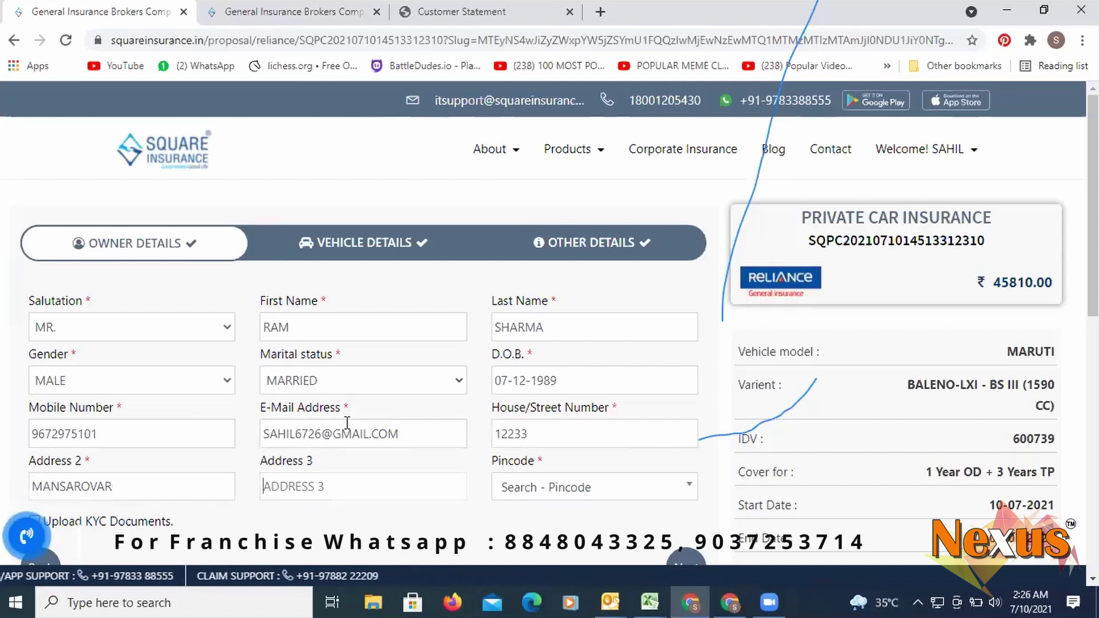
type("MANSAROVAR")
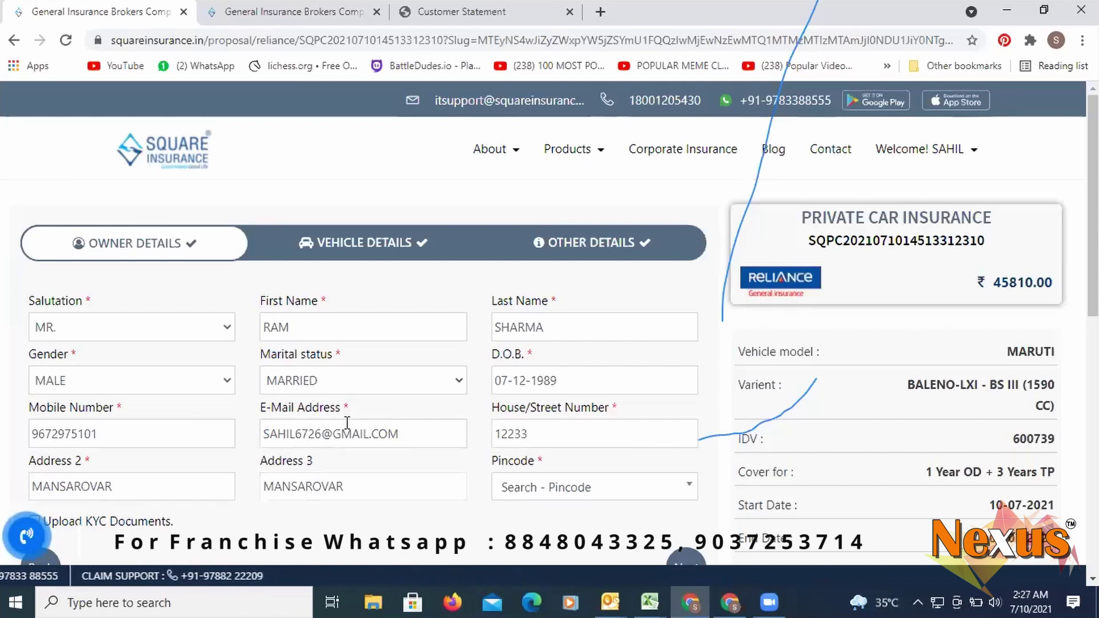
key("Tab")
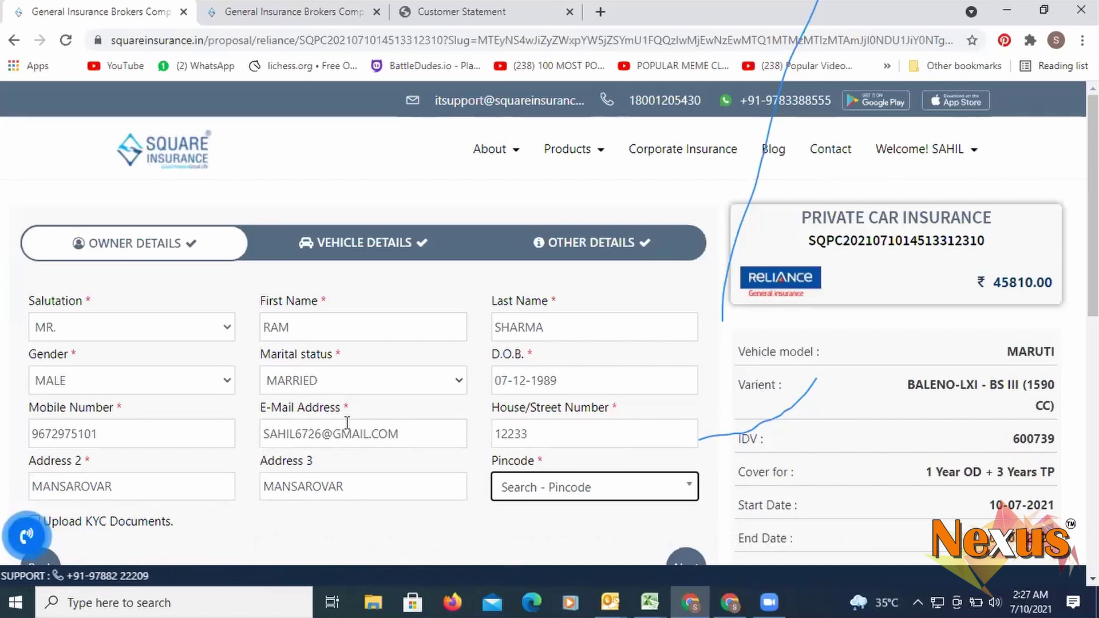
- Search for and select the owner's pincode so state and city fill automatically
left_click(629, 495)
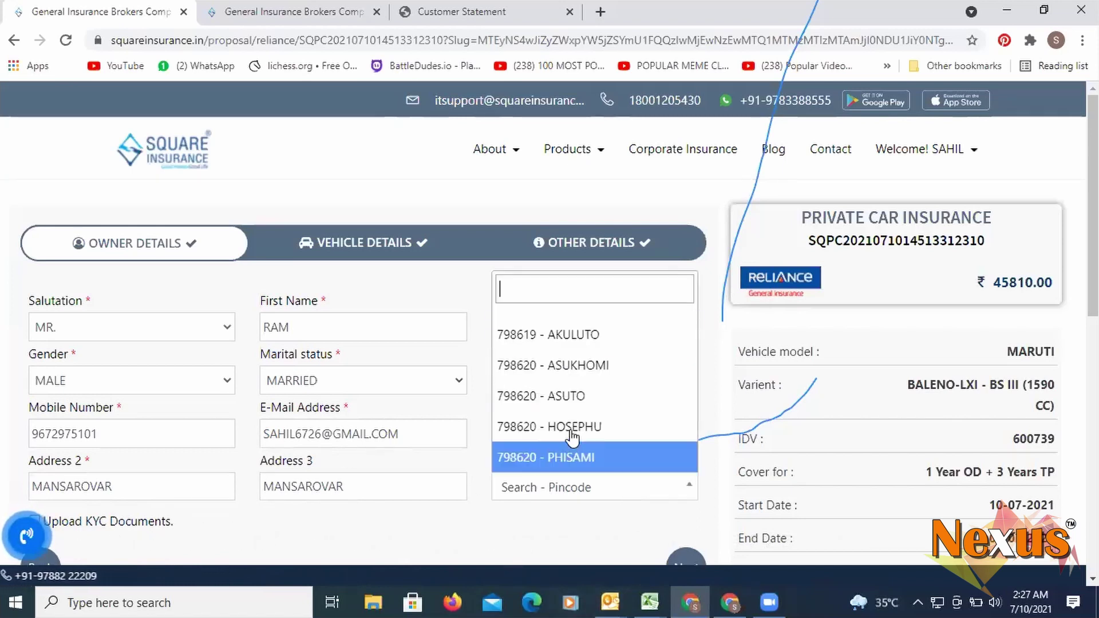
type("30202")
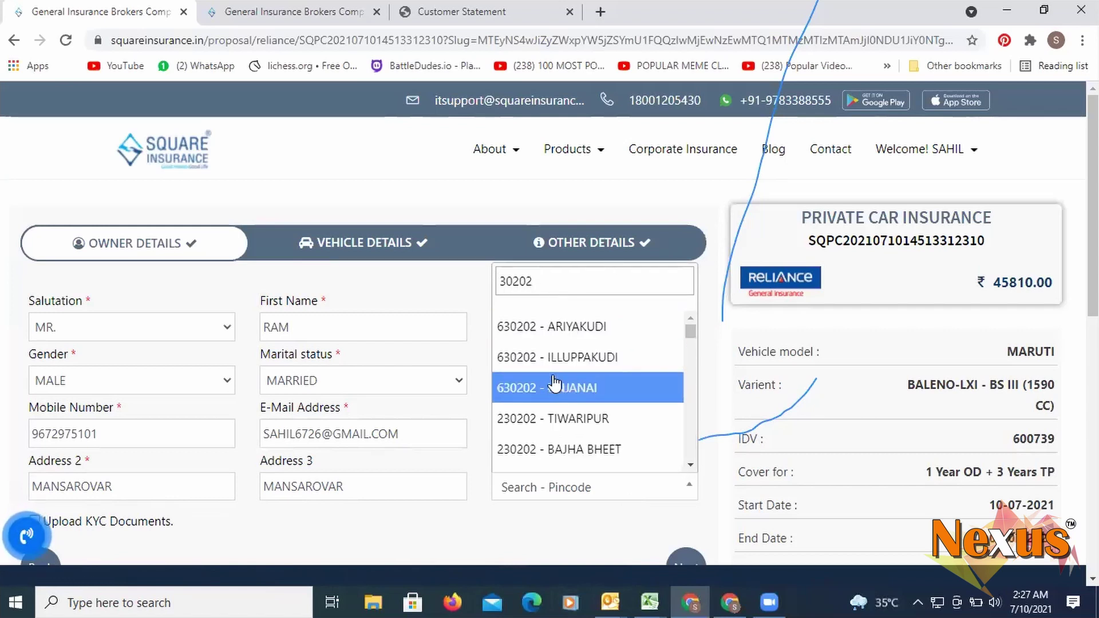
left_click(567, 387)
scroll(409, 375, "down", 3)
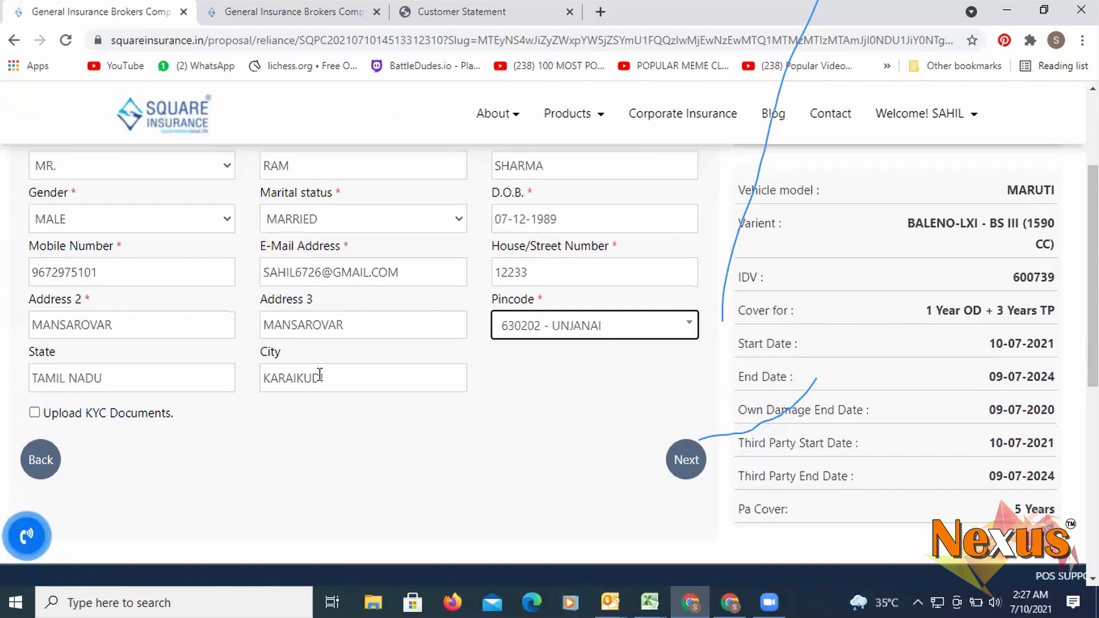
scroll(147, 400, "down", 4)
scroll(89, 343, "up", 4)
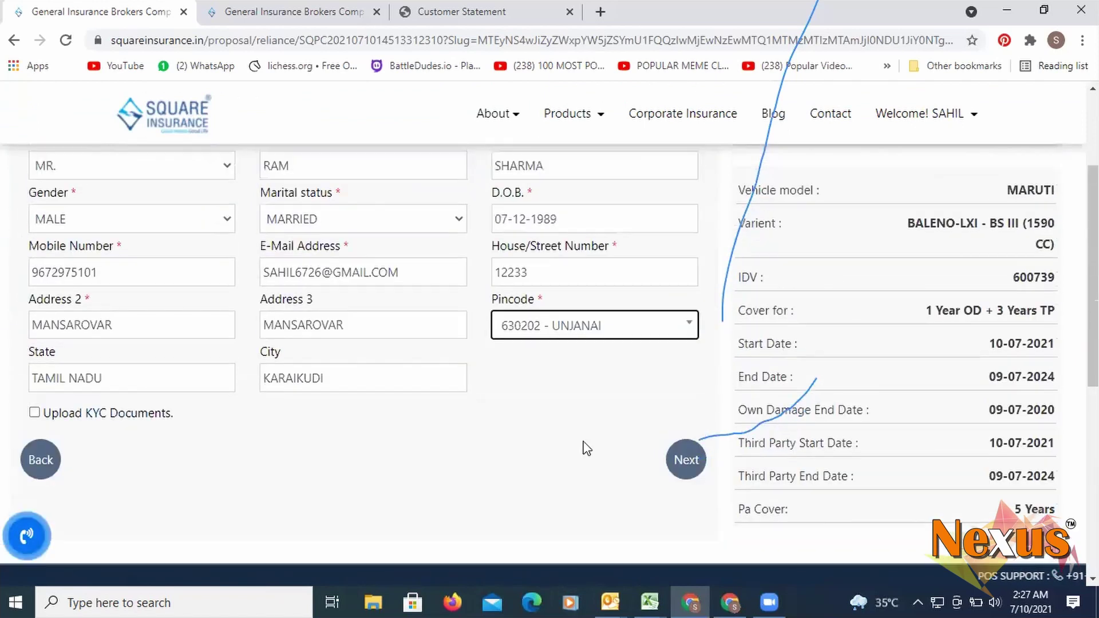
left_click(478, 460)
- Advance the Reliance proposal to the Vehicle Details step with registration KL-15
scroll(449, 422, "up", 3)
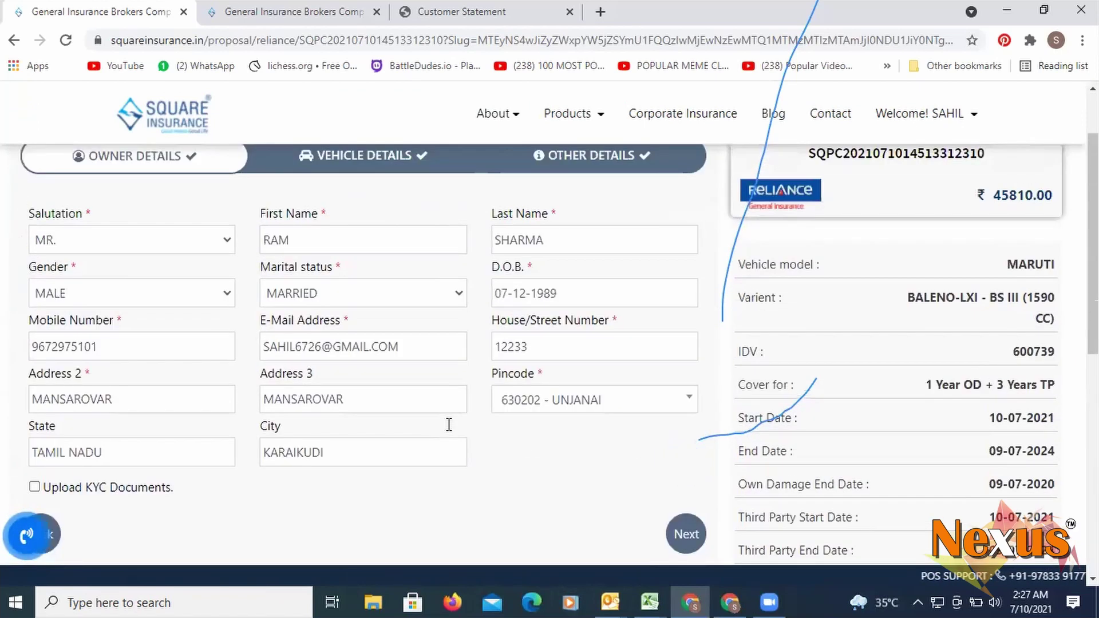
scroll(456, 424, "down", 3)
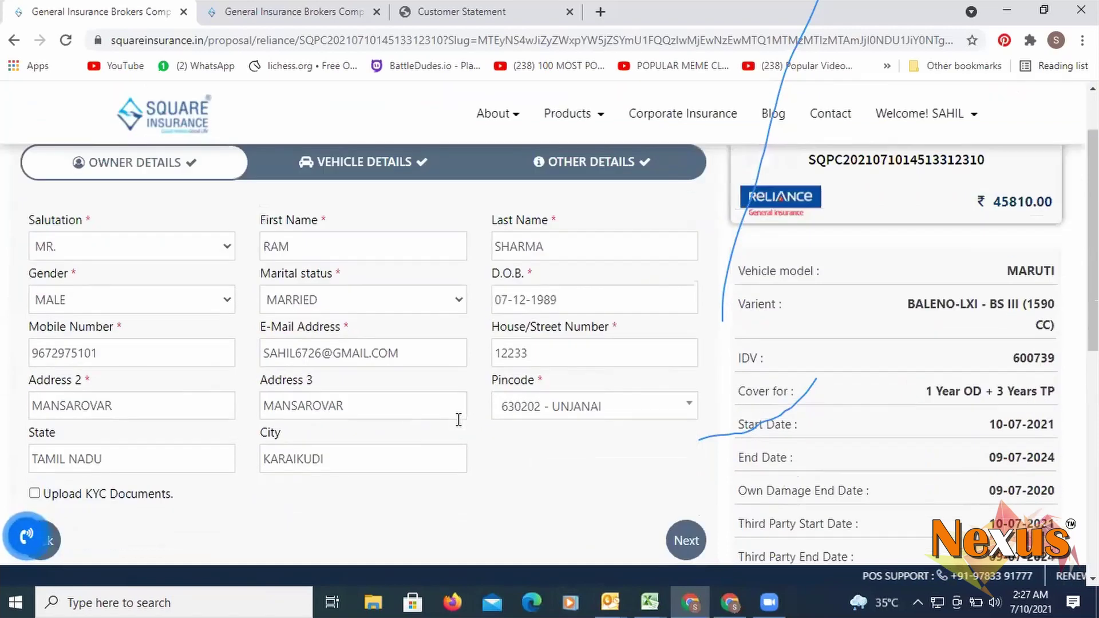
scroll(552, 455, "down", 2)
left_click(685, 300)
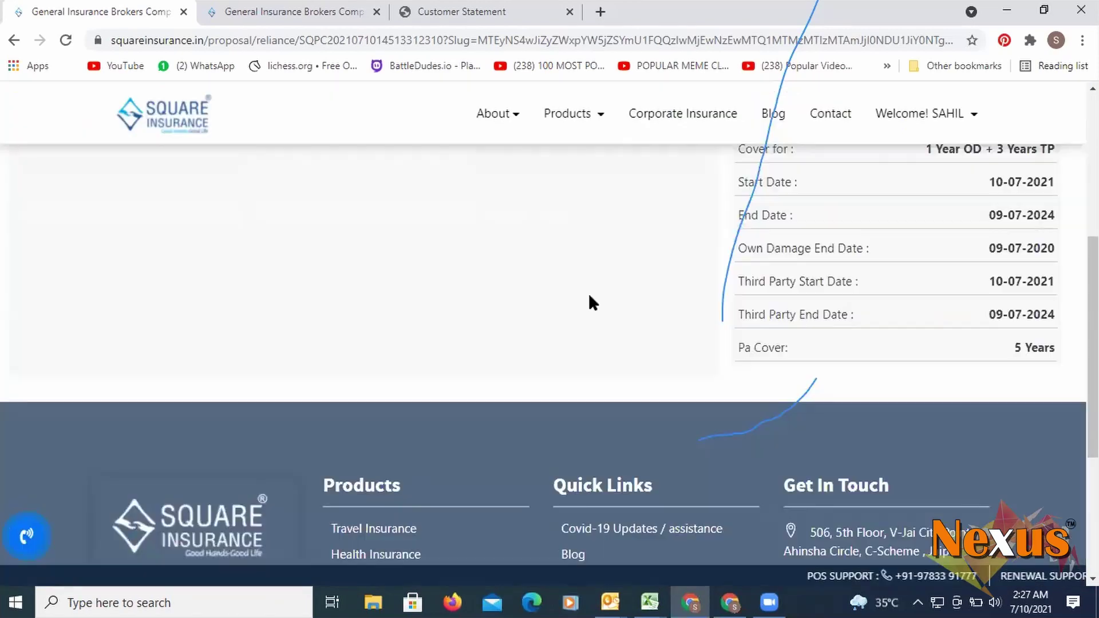
scroll(570, 301, "up", 2)
scroll(570, 301, "up", 3)
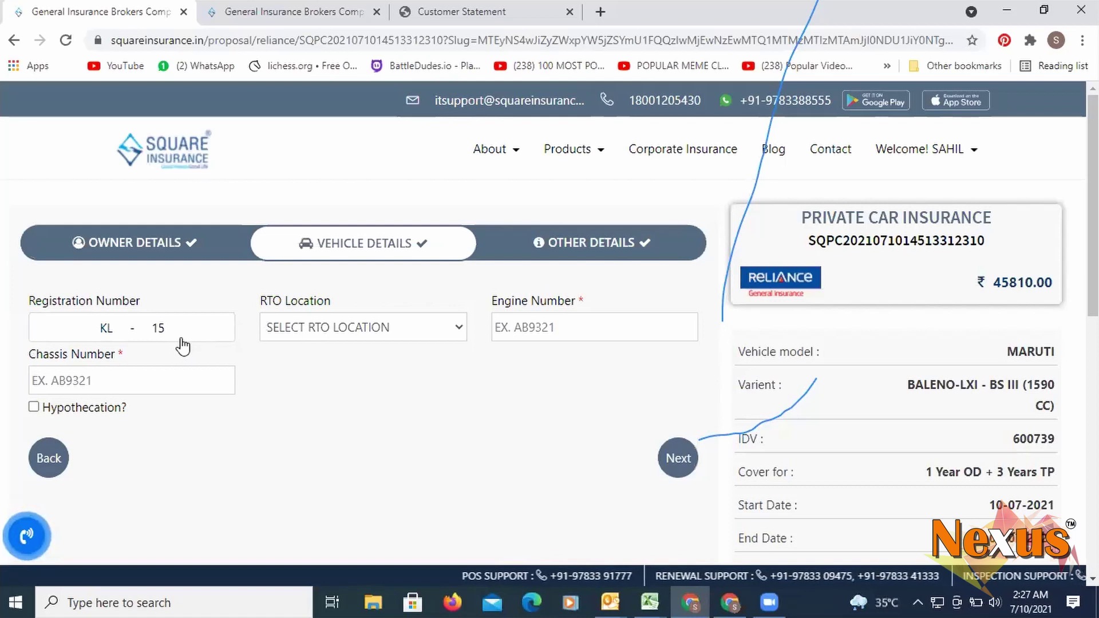
- Select RTO location KL-15 - KSRTC and enter initial engine 12334 and chassis 123456 numbers
left_click(334, 326)
left_click(335, 369)
left_click(552, 327)
type("1233445")
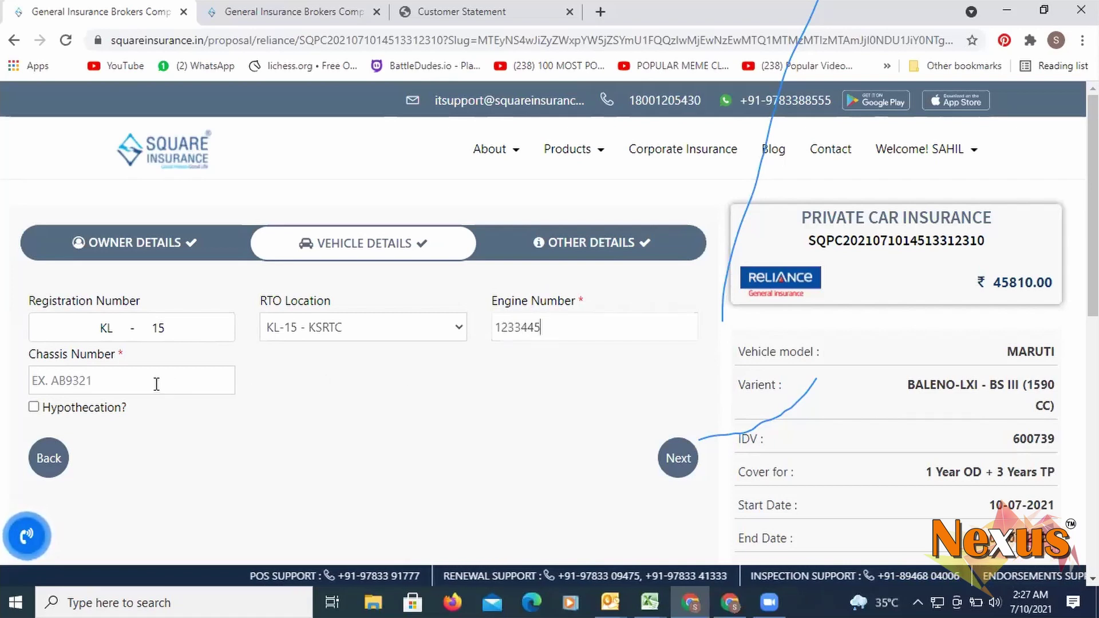
left_click(154, 382)
type("123456")
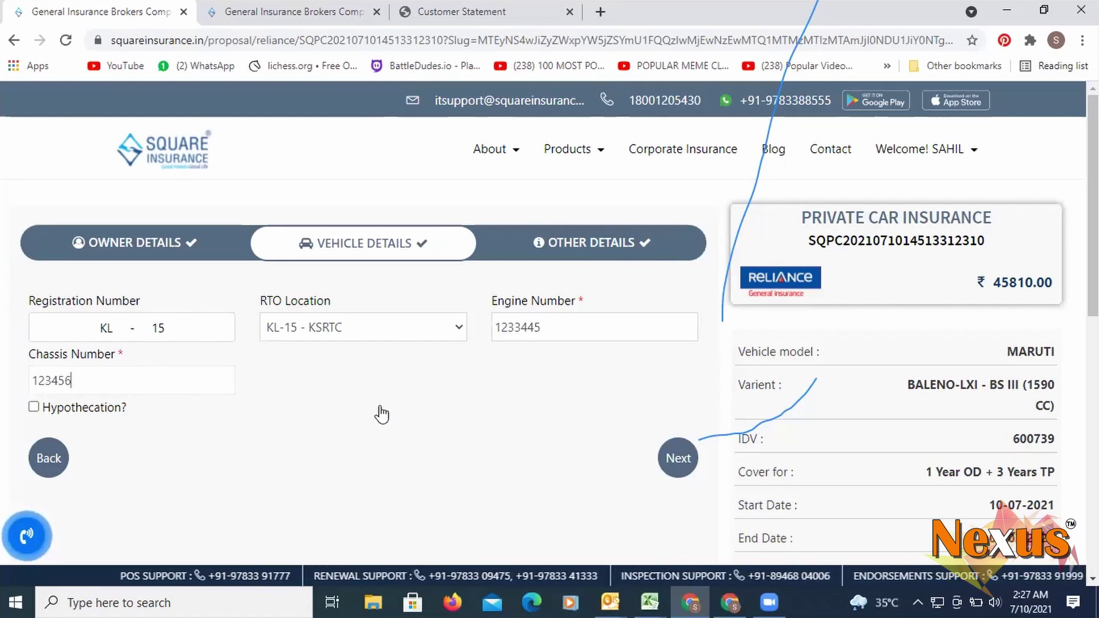
left_click(410, 458)
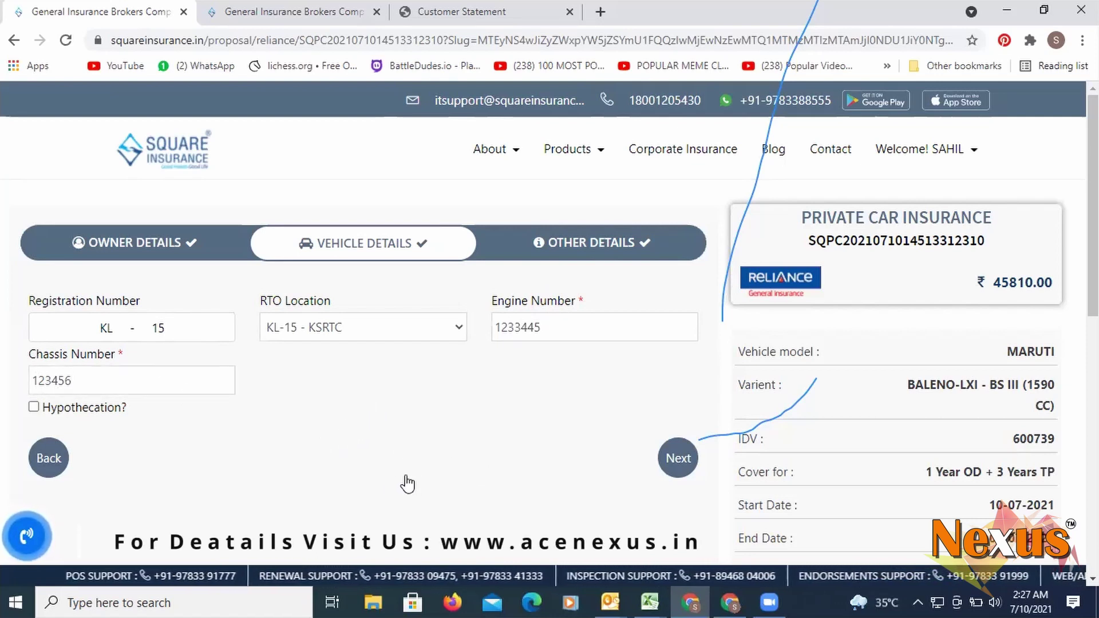
left_click(679, 466)
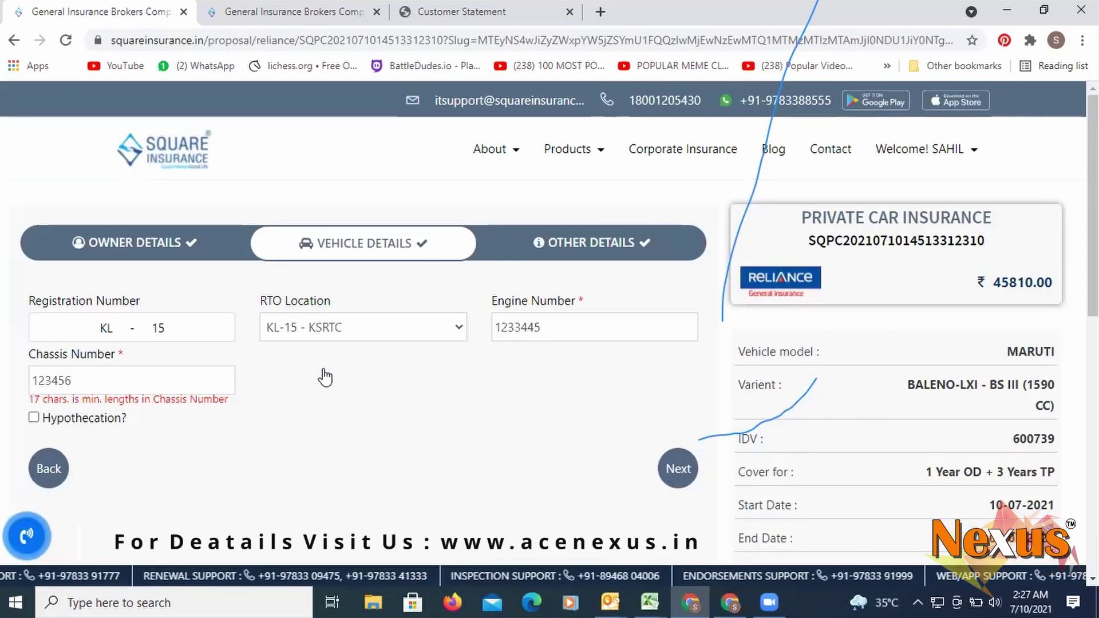
left_click(79, 381)
type("1124455")
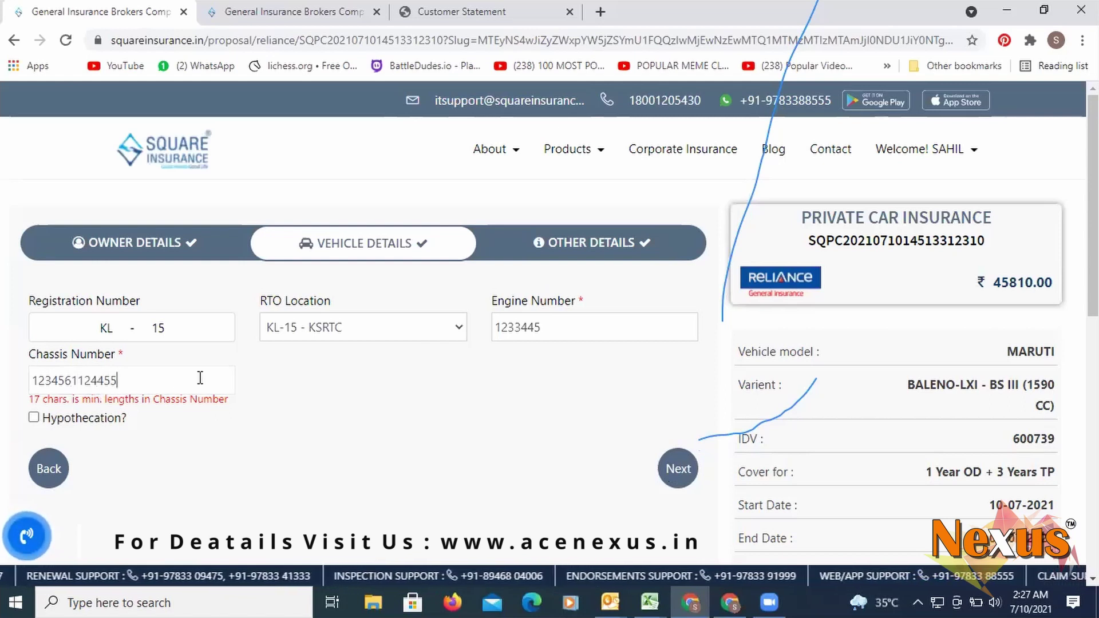
type("11")
left_click(558, 329)
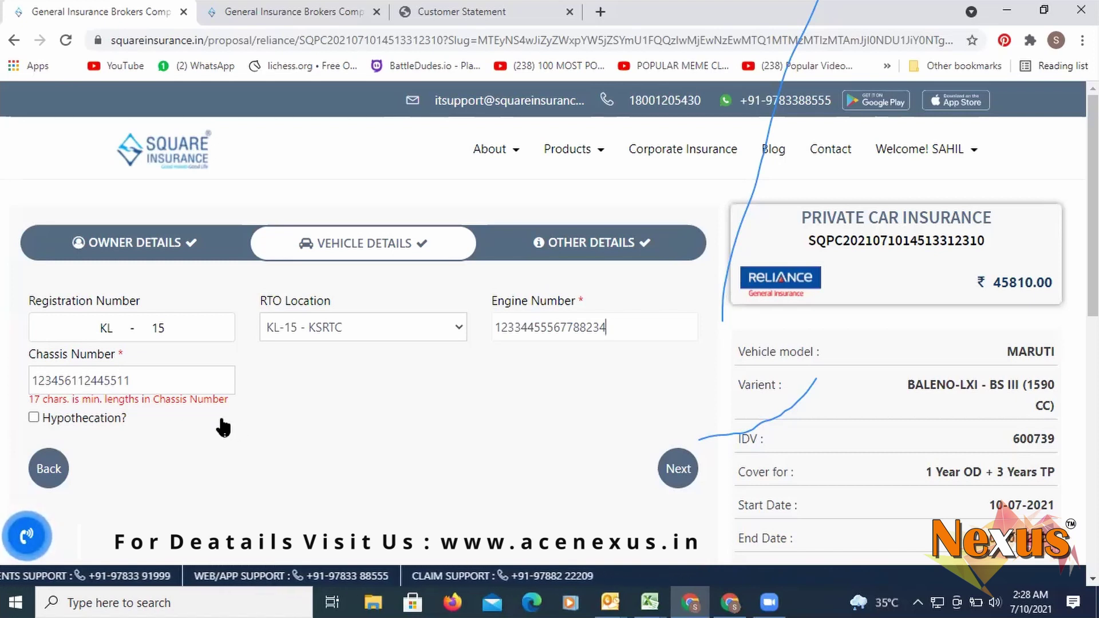
- Mark the vehicle hypothecated to AXIS BANK LTD. with financier city Abhayapuri
left_click(35, 419)
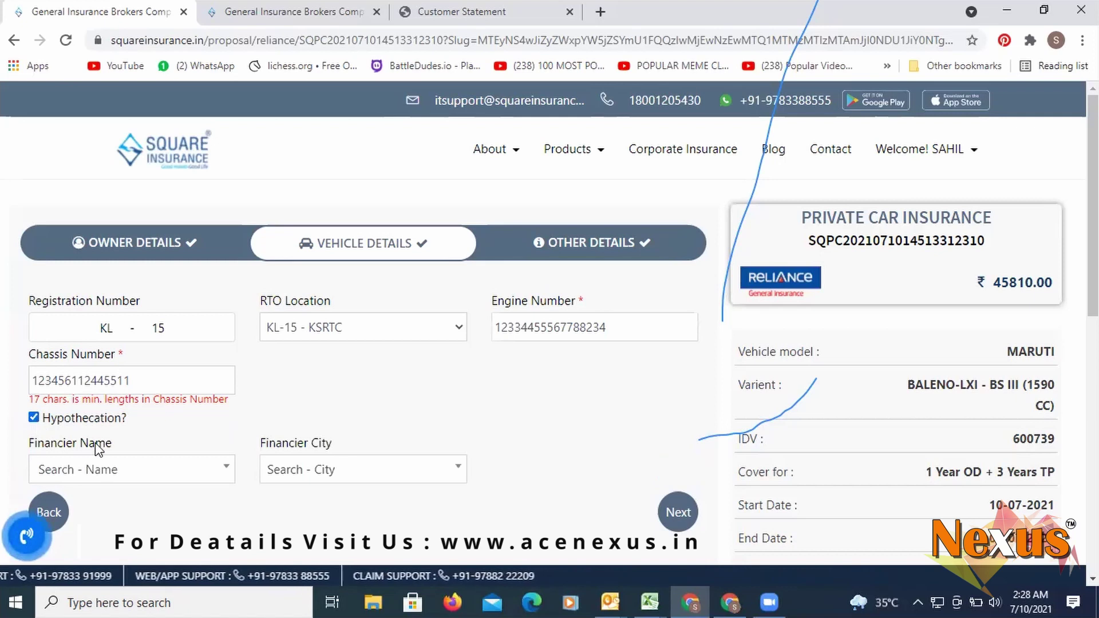
left_click(153, 478)
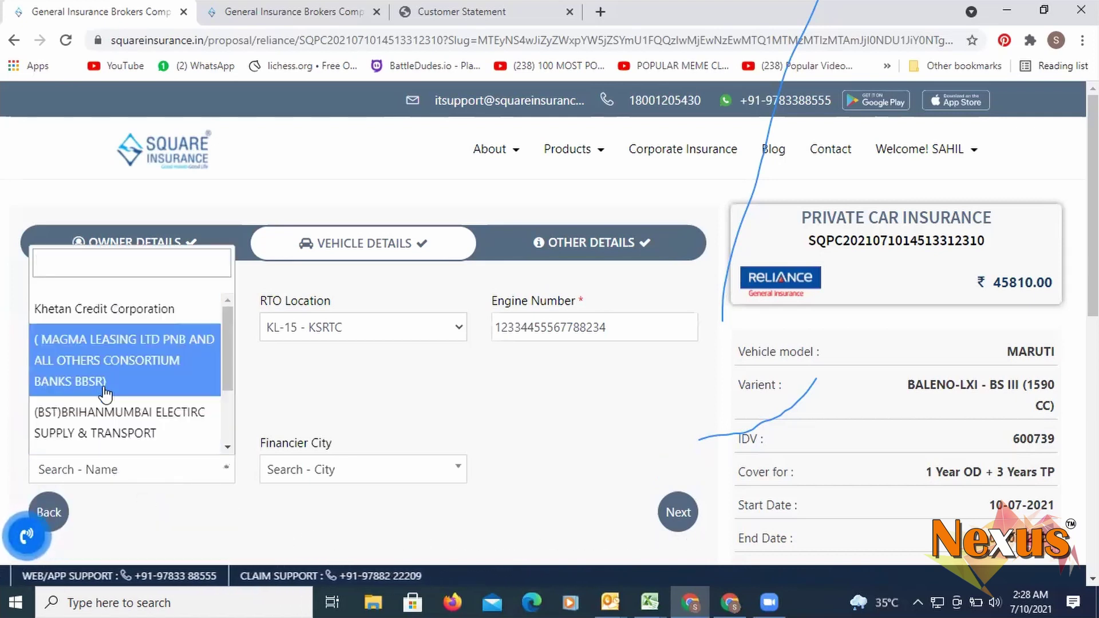
type("axi")
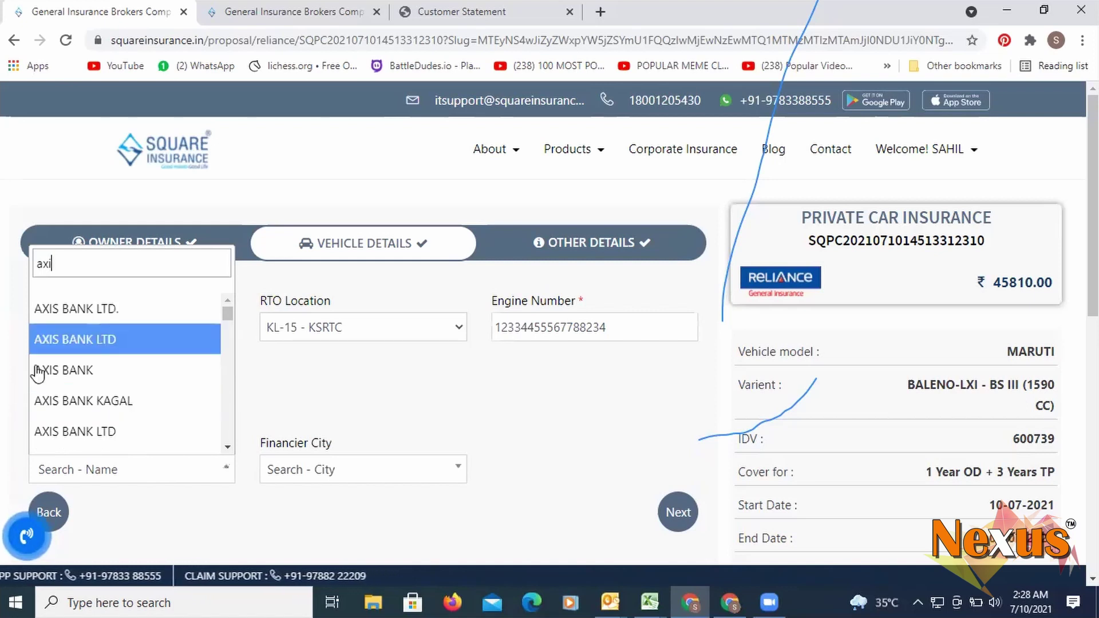
left_click(43, 313)
left_click(326, 470)
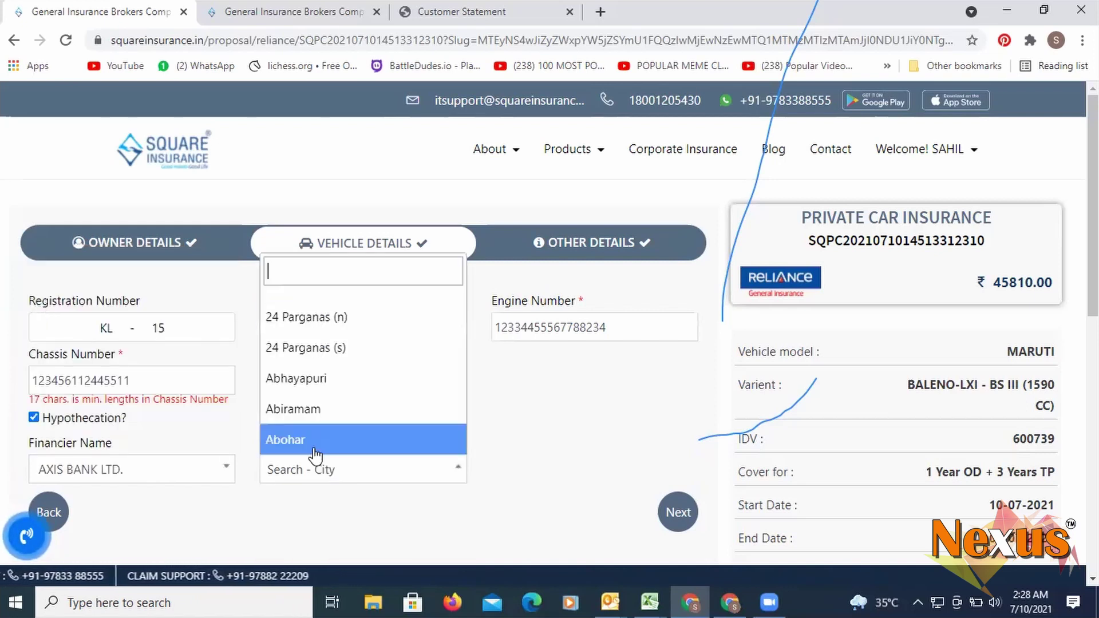
left_click(303, 378)
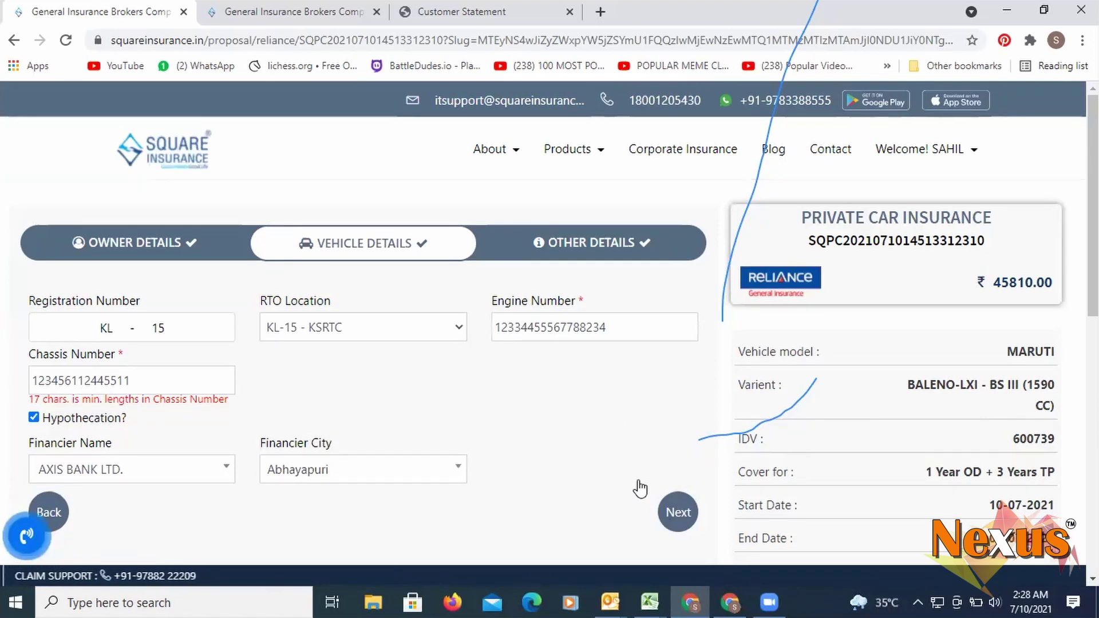
scroll(35, 268, "down", 4)
scroll(63, 269, "up", 2)
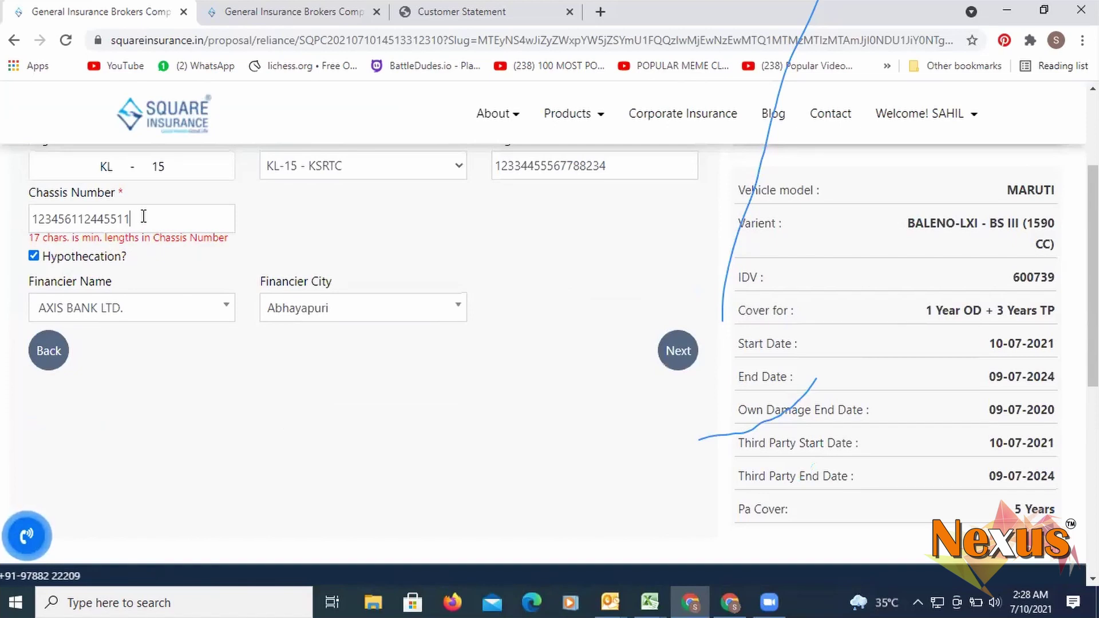
scroll(179, 254, "up", 2)
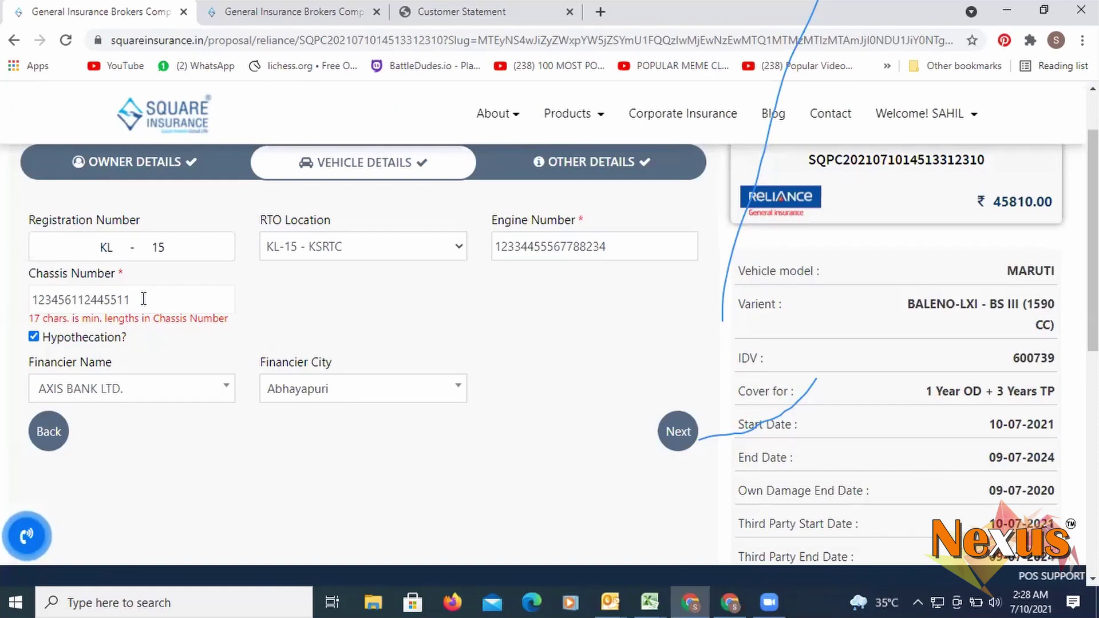
- Continue from vehicle details to the Other Details (Nominee Detail) step
left_click(678, 432)
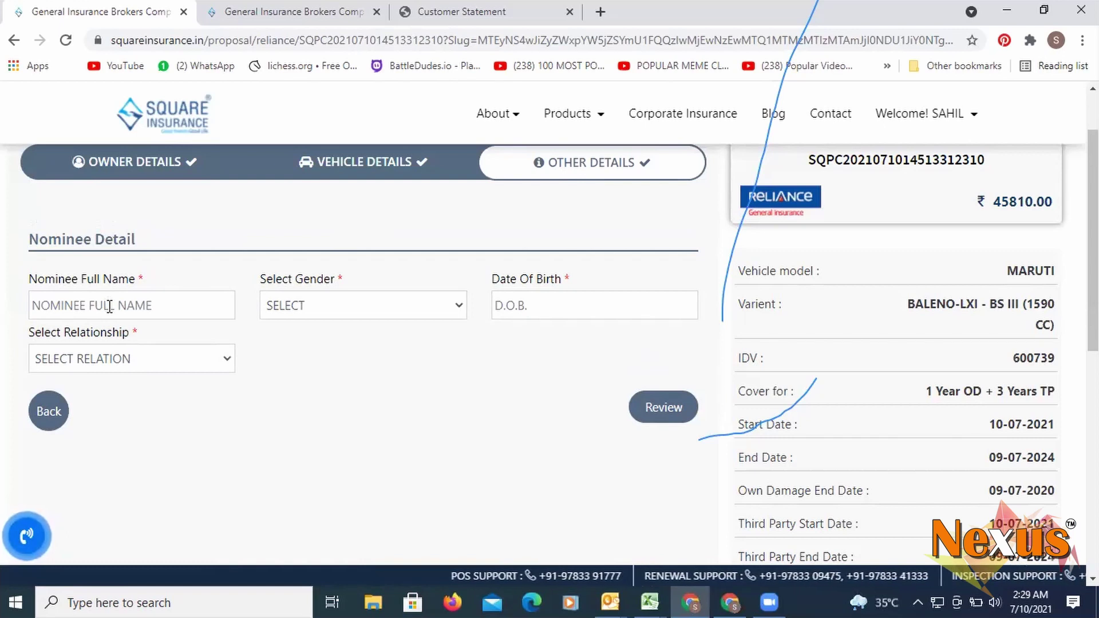
- Enter the nominee's full name and set the nominee's gender to MALE
left_click(131, 309)
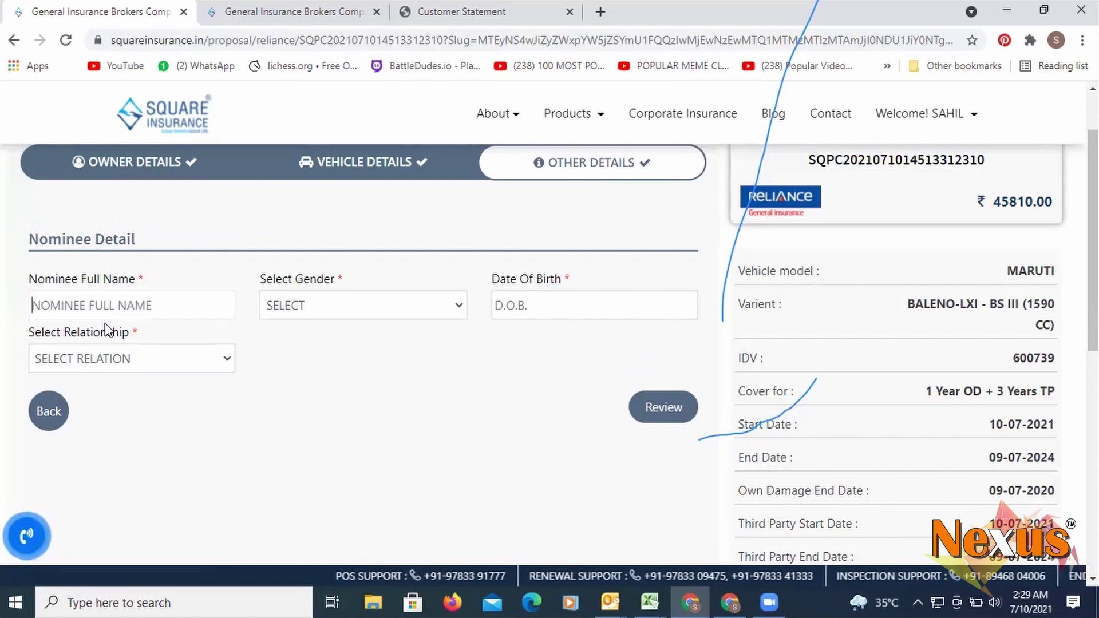
type("SHRAM")
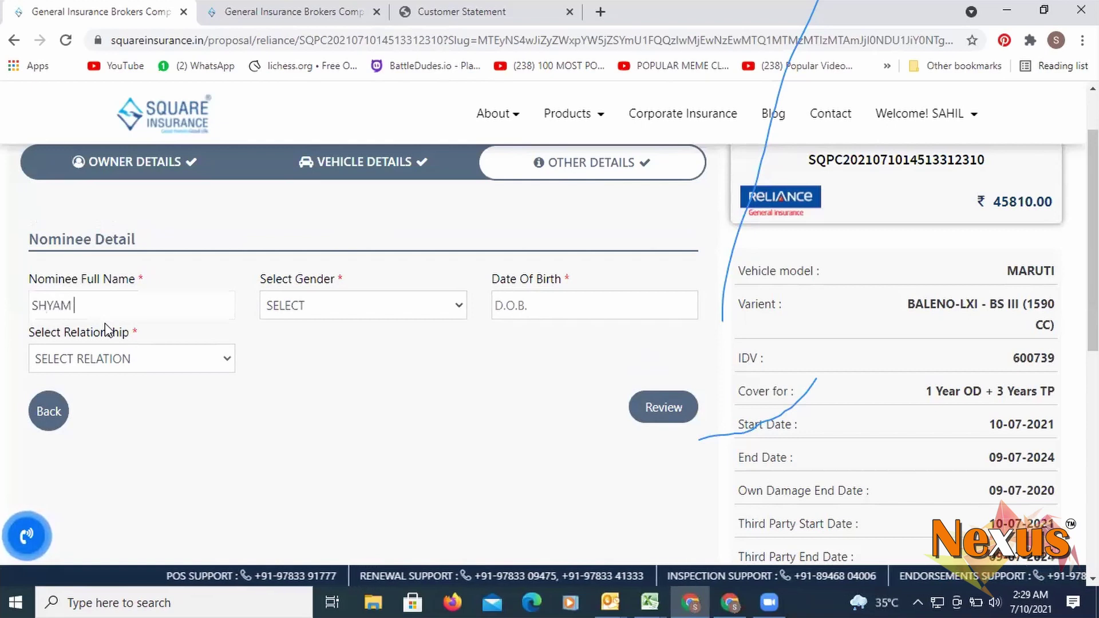
left_click(295, 309)
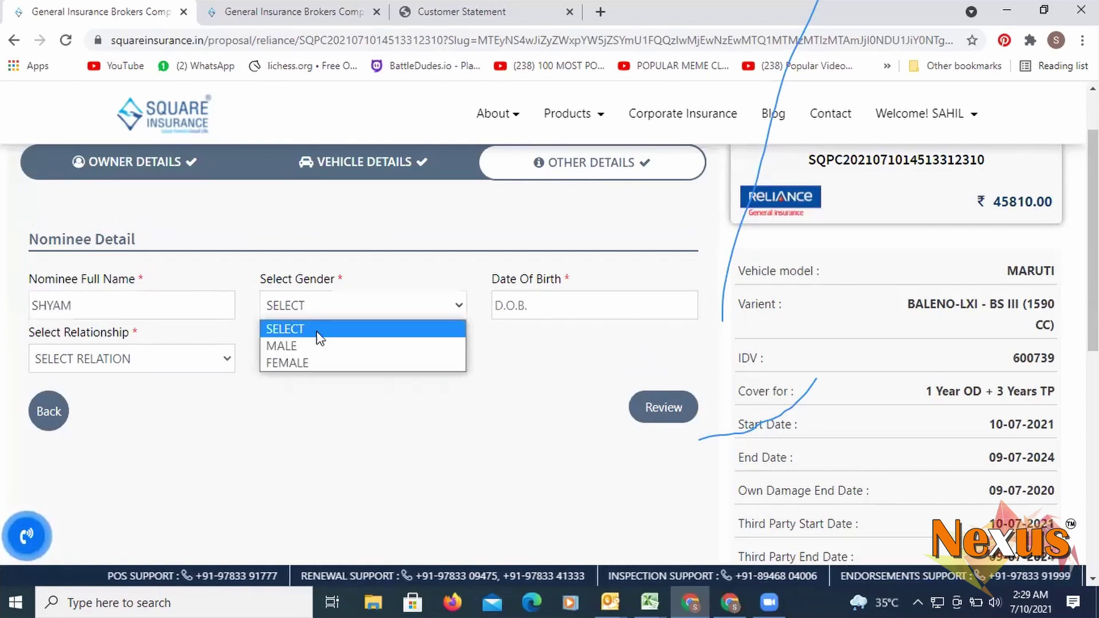
left_click(319, 346)
- Set the birth-date calendar to January 1986 and the nominee relationship to BROTHER
left_click(551, 304)
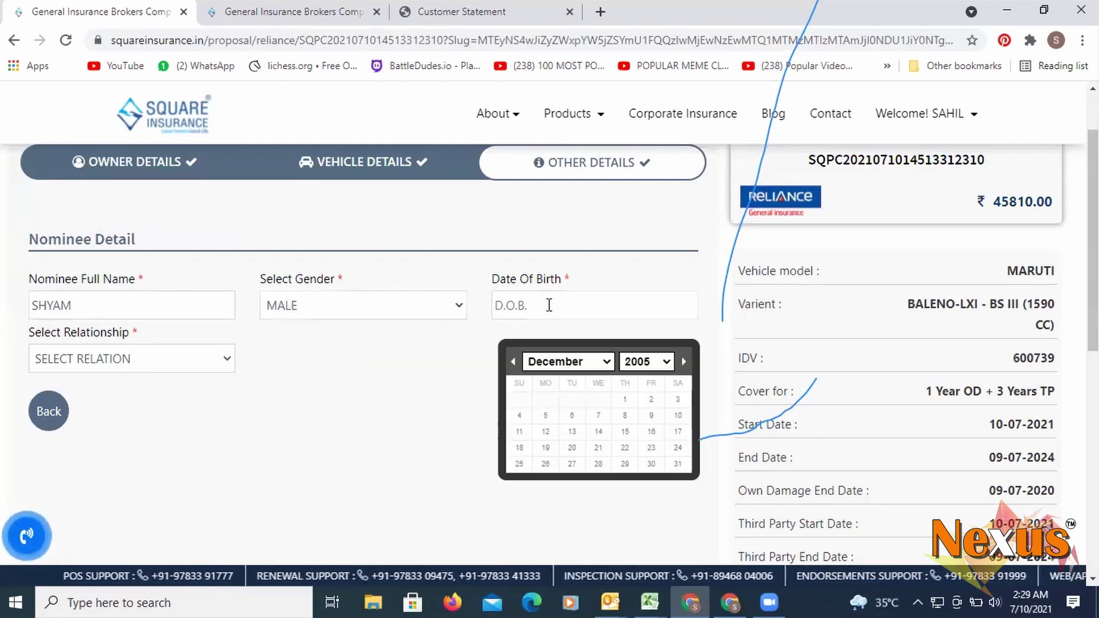
left_click(582, 367)
left_click(563, 378)
left_click(666, 367)
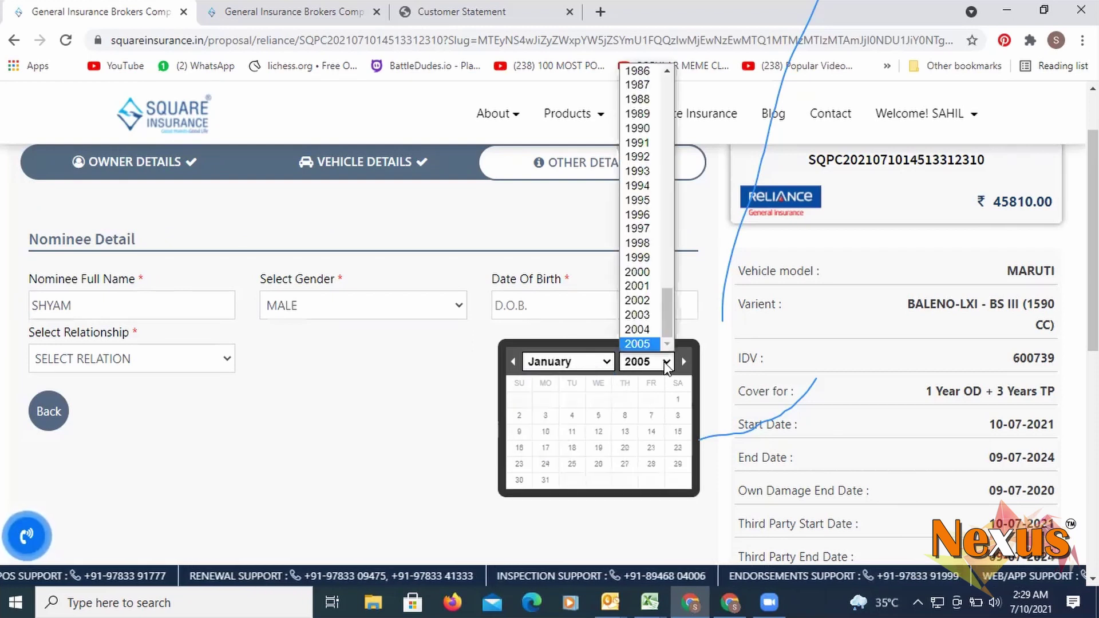
left_click(643, 74)
left_click(184, 358)
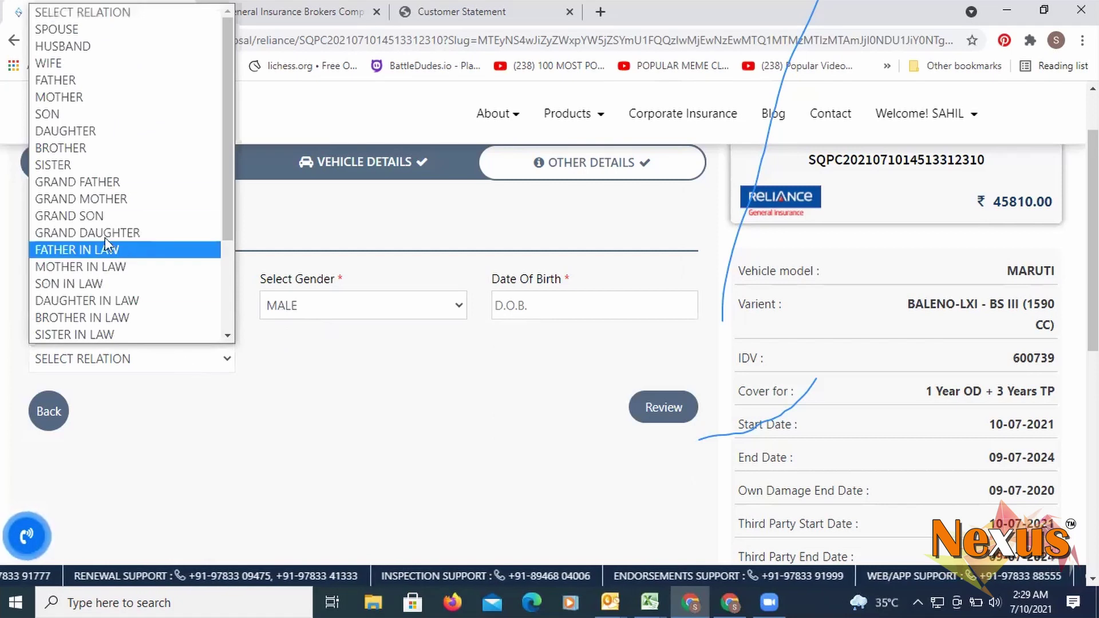
left_click(95, 149)
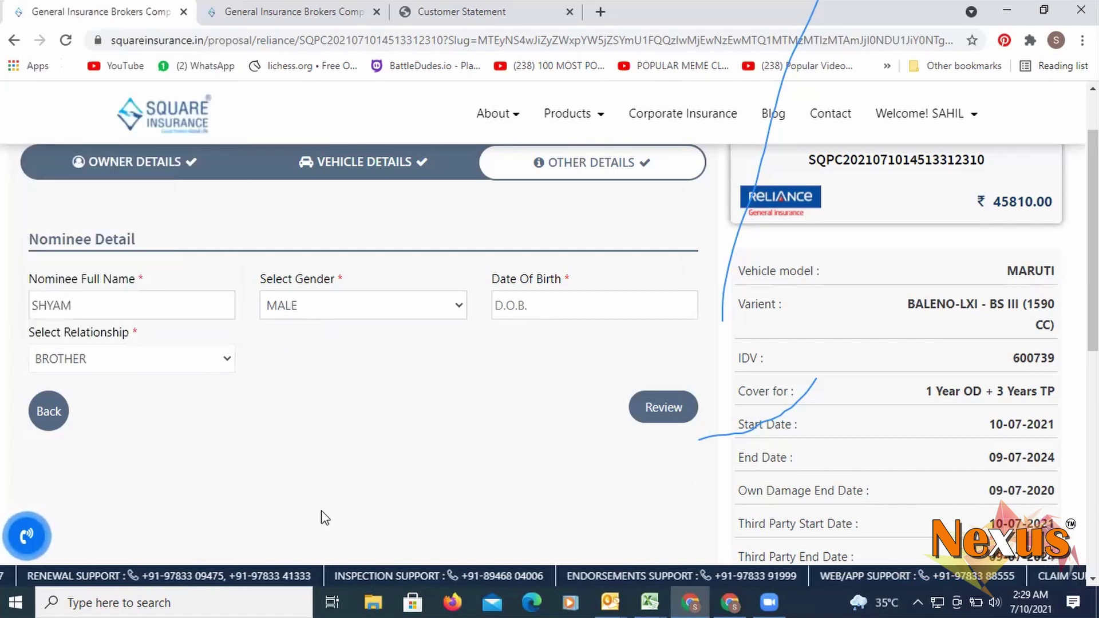
left_click(554, 307)
left_click(625, 415)
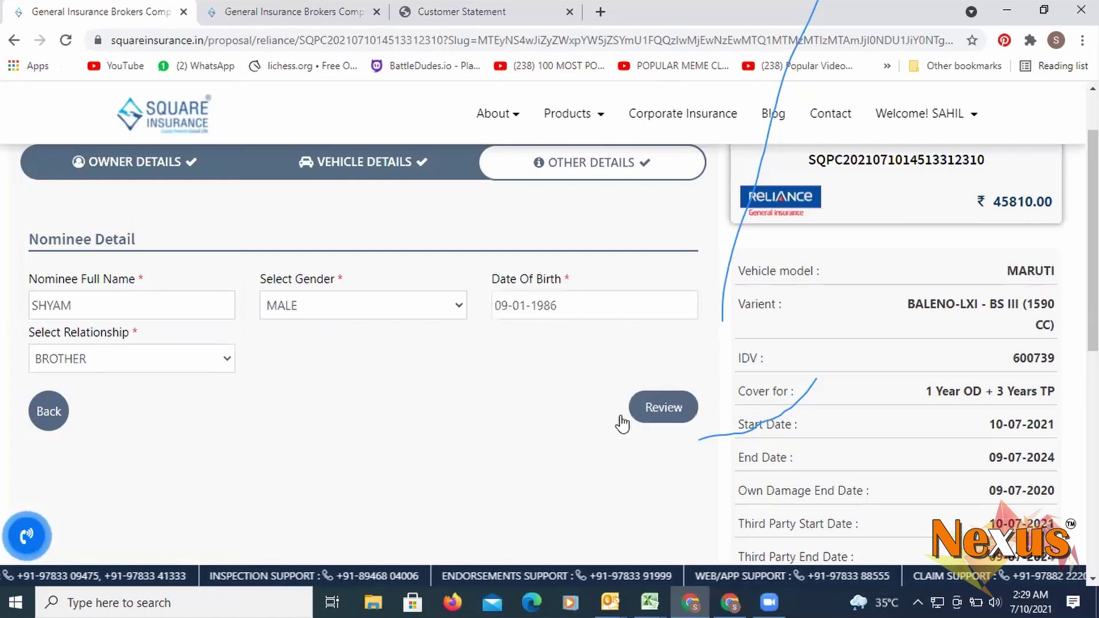
left_click(653, 413)
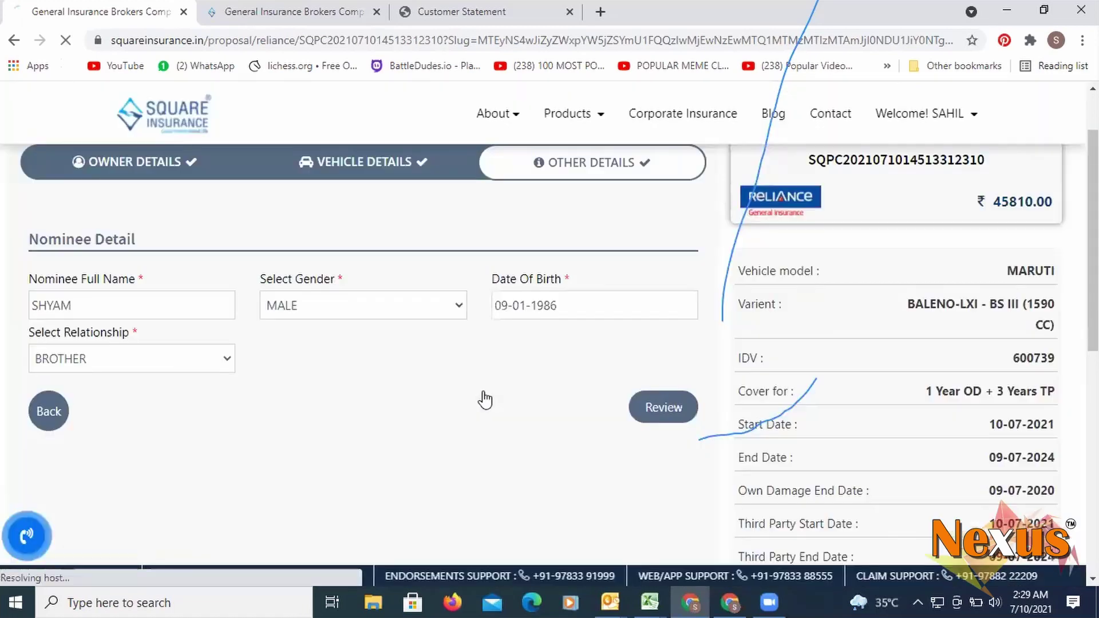
- Browse the ₹45810.00 review page and expand the Vehicle details section
scroll(688, 369, "down", 3)
scroll(849, 351, "up", 5)
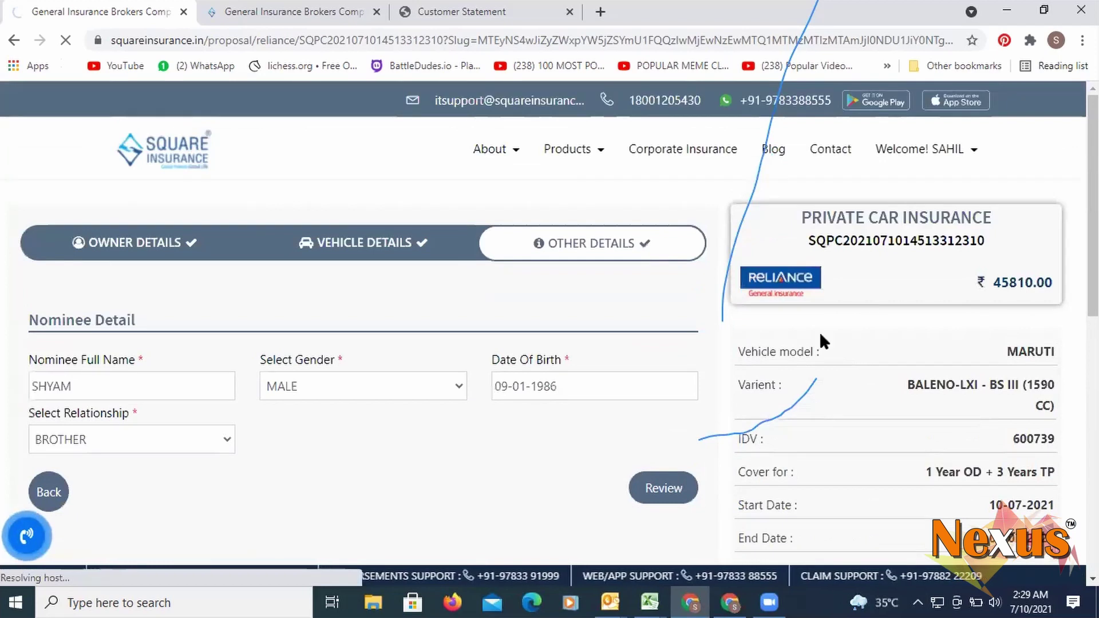
scroll(573, 338, "down", 1)
scroll(198, 371, "down", 2)
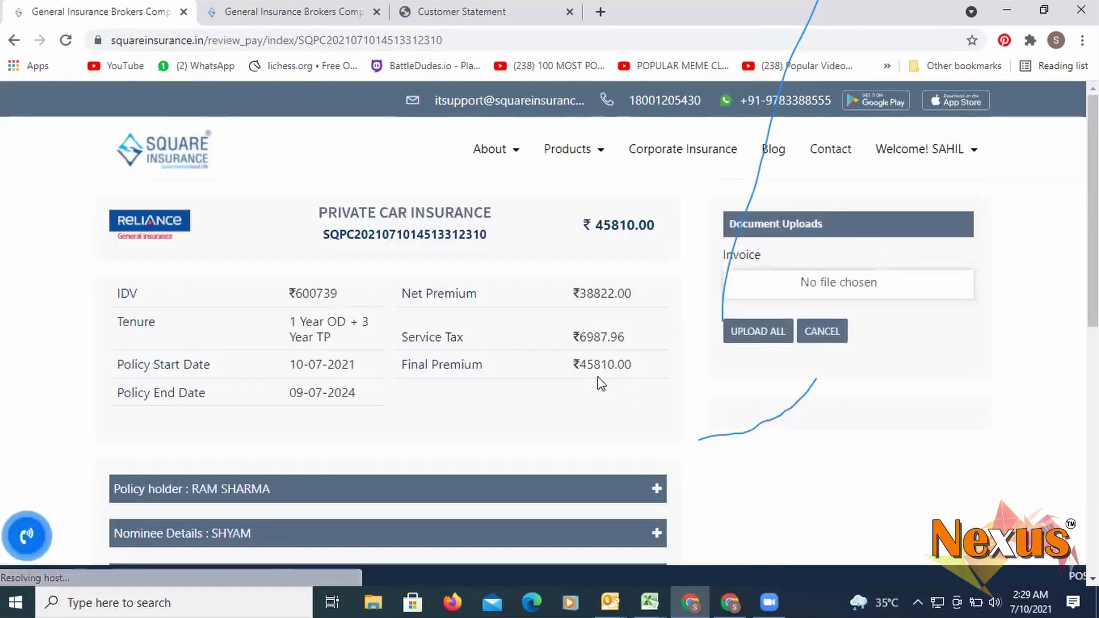
scroll(567, 373, "down", 4)
scroll(541, 371, "down", 4)
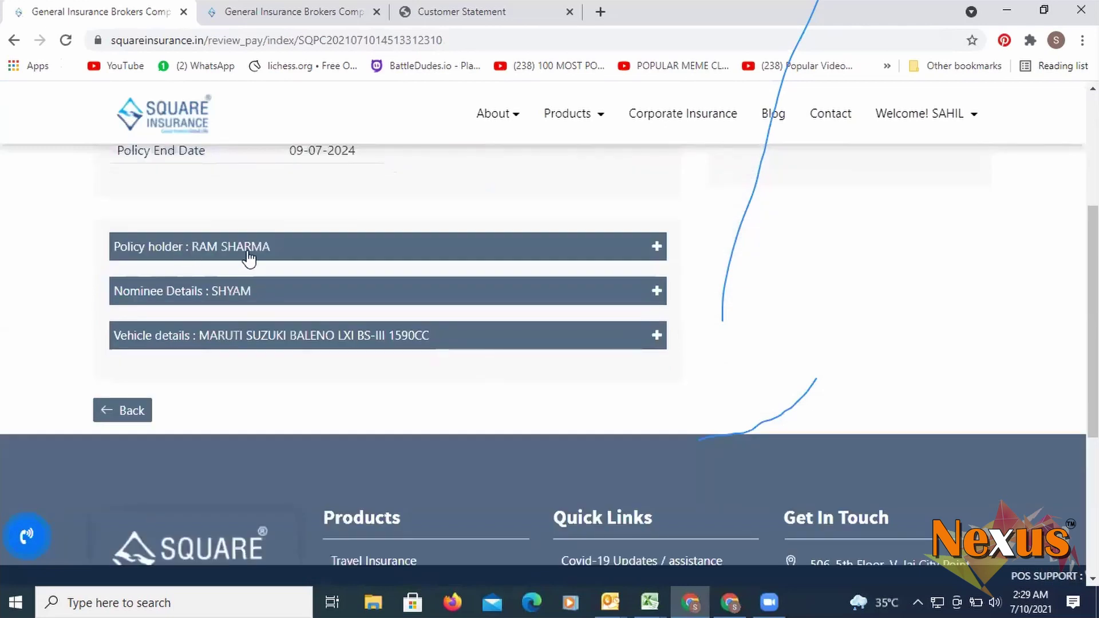
scroll(286, 272, "up", 4)
scroll(372, 329, "down", 2)
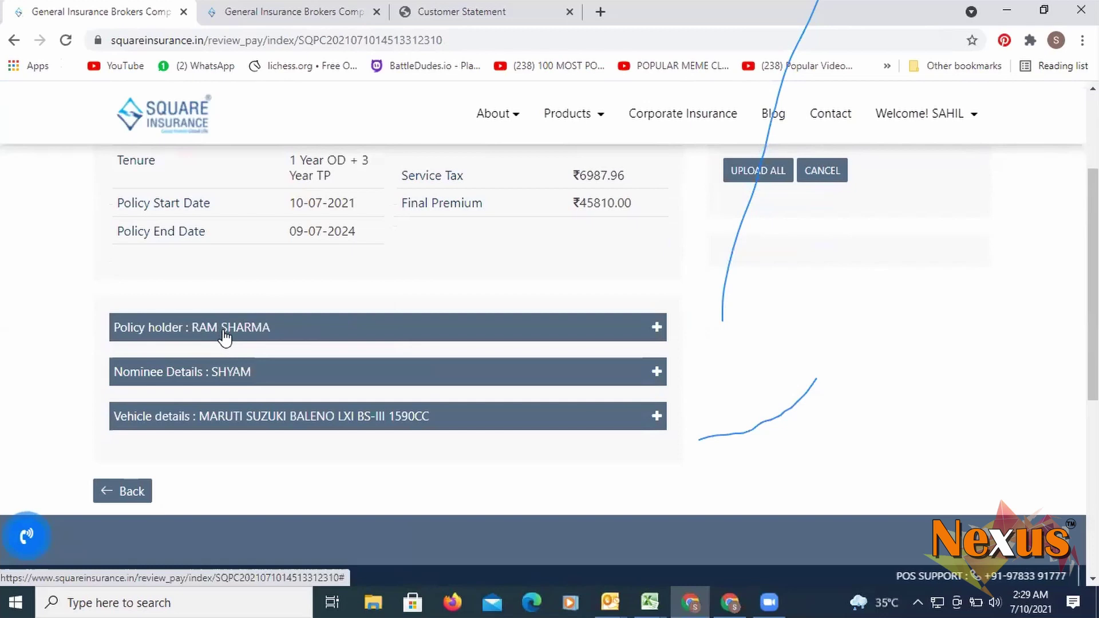
left_click(243, 427)
scroll(393, 355, "down", 4)
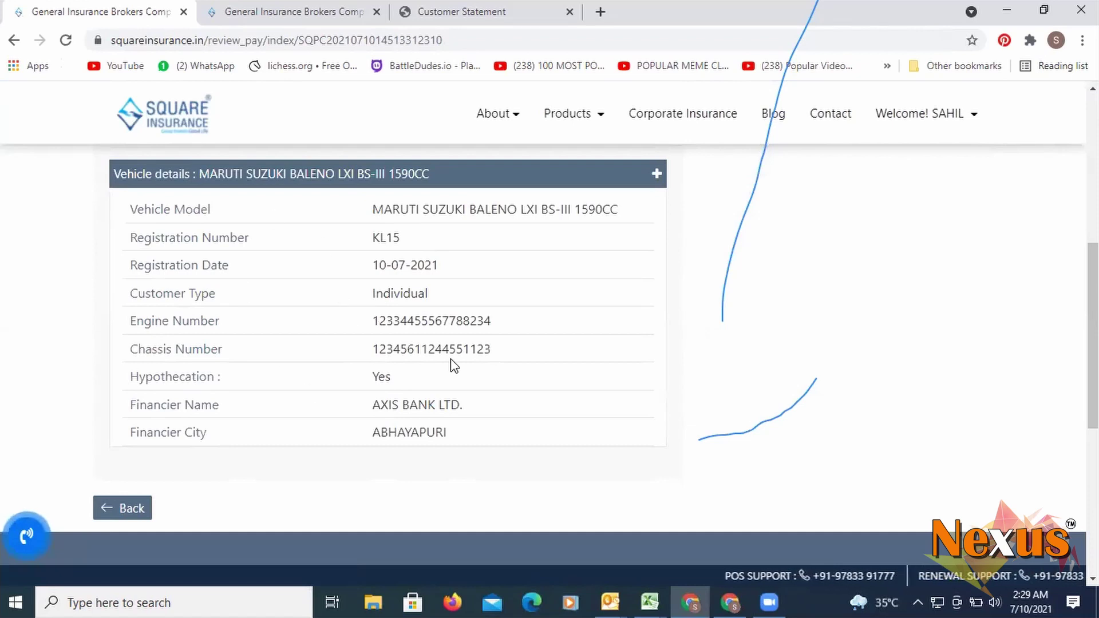
scroll(866, 331, "up", 7)
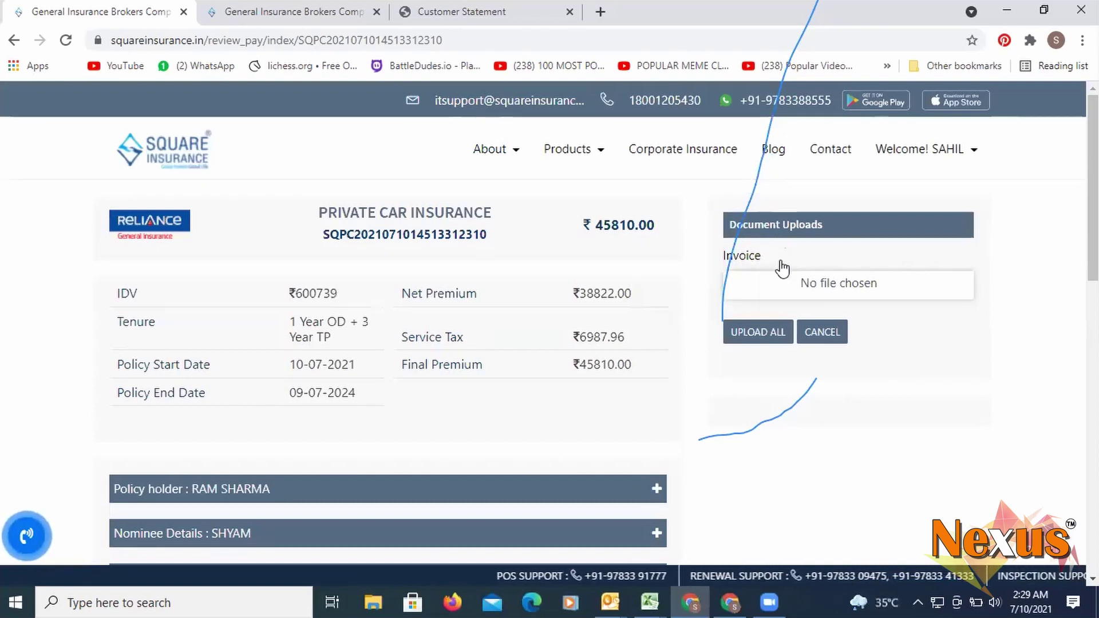
- Attach tata aia 1.pdf as the invoice document
left_click(759, 333)
scroll(714, 441, "down", 4)
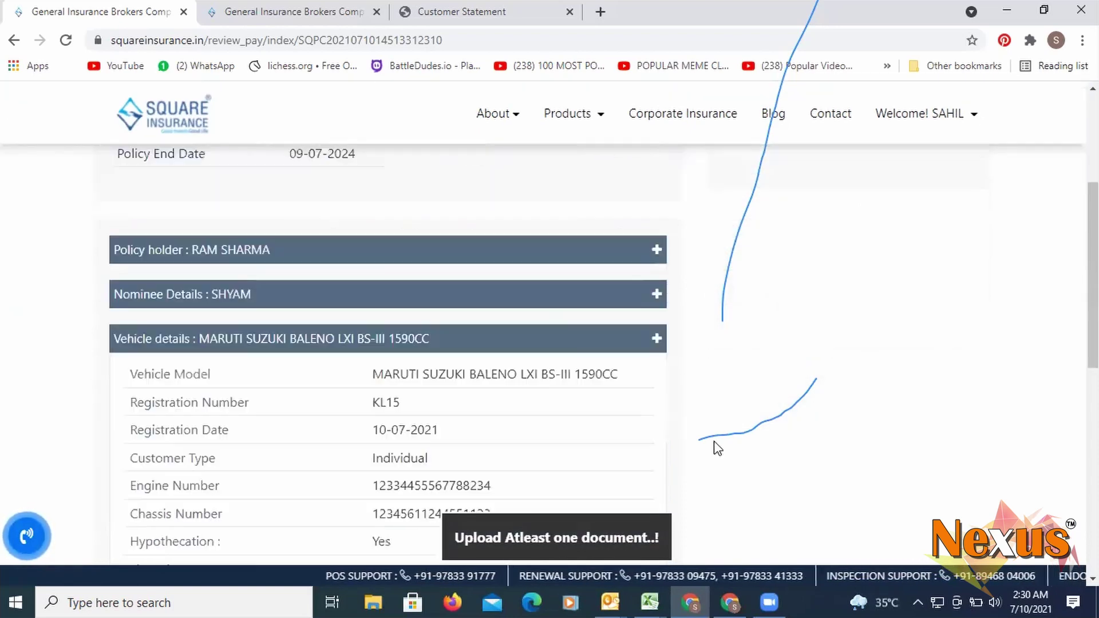
scroll(864, 319, "up", 4)
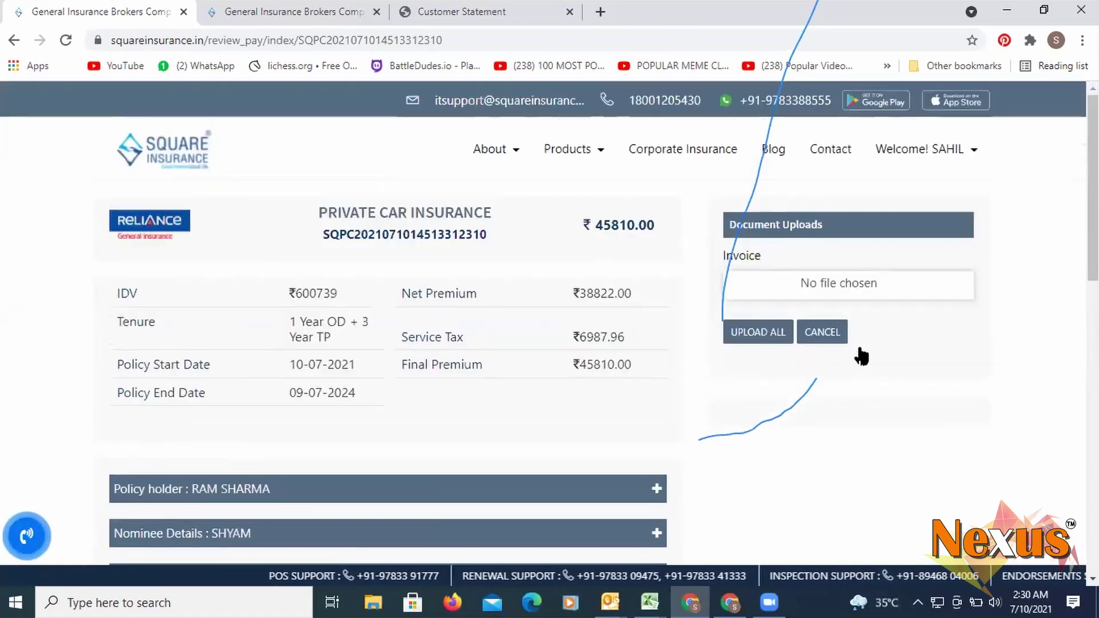
left_click(787, 290)
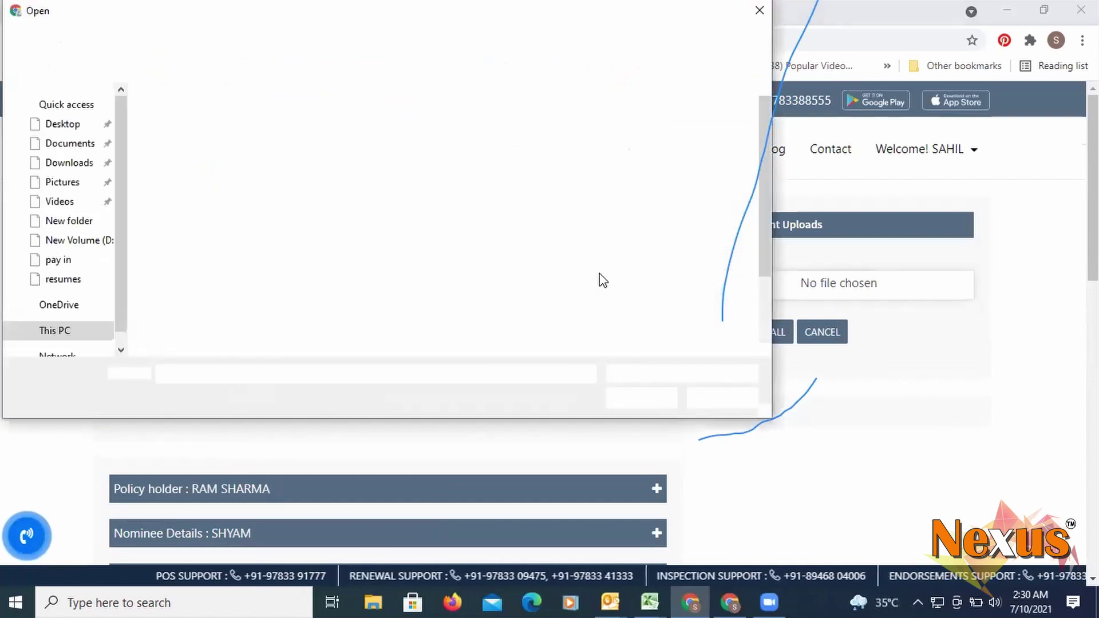
left_click(212, 167)
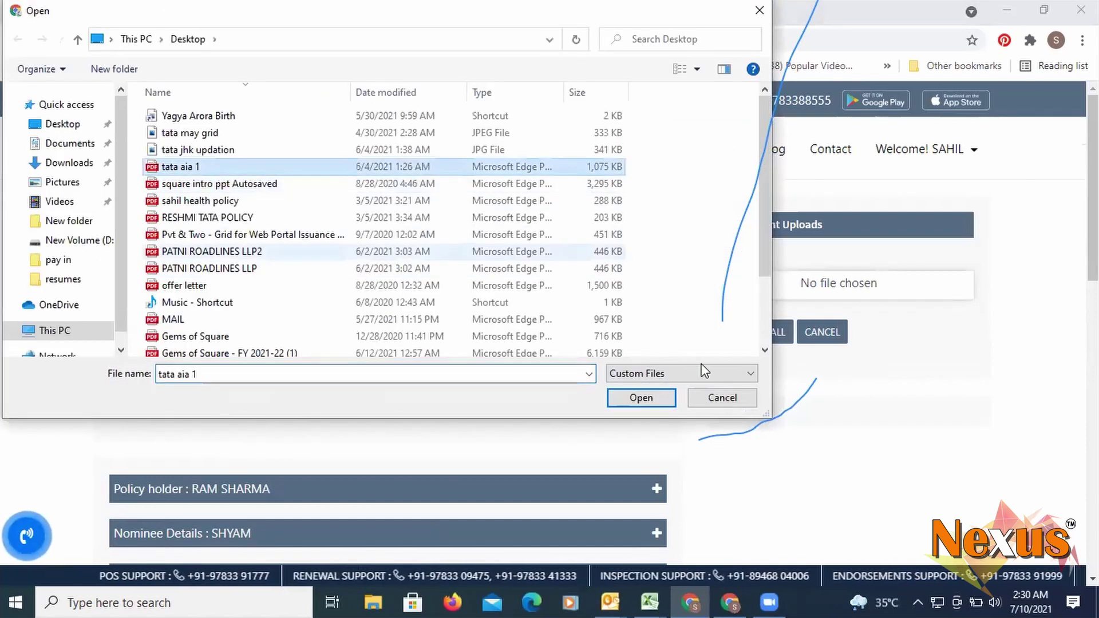
left_click(662, 396)
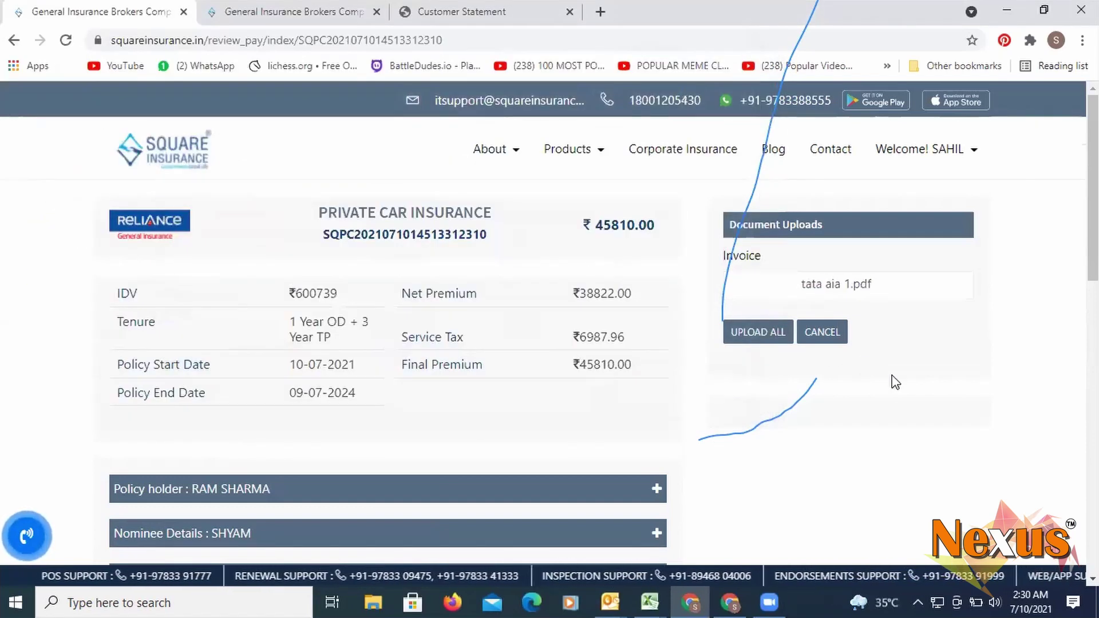
- Review the page and upload the invoice tata aia 1.pdf with UPLOAD ALL
scroll(971, 407, "down", 10)
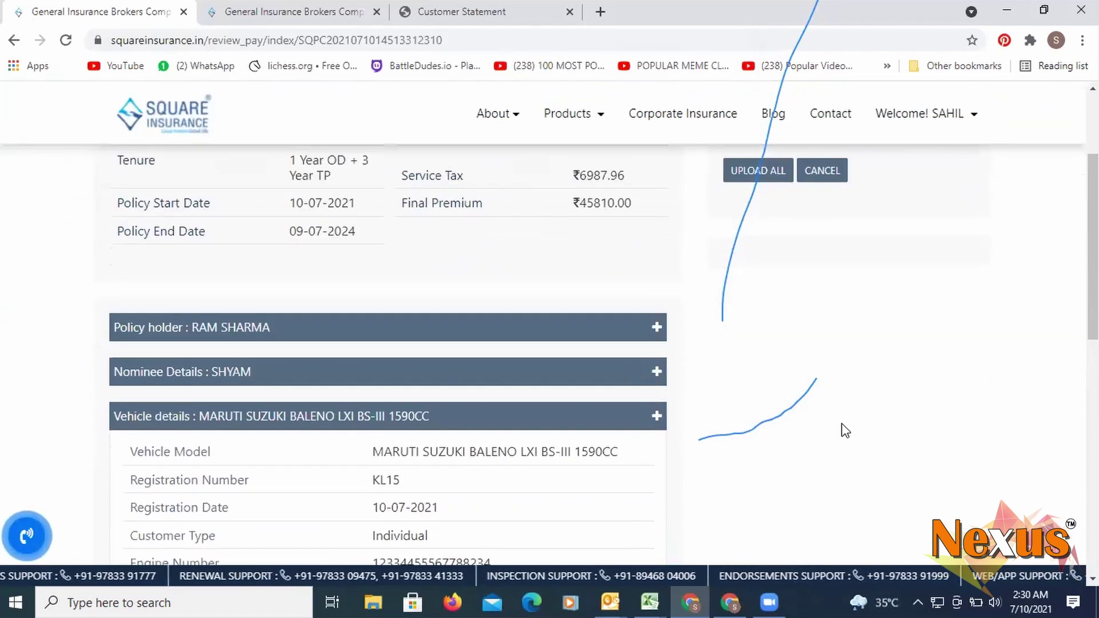
scroll(827, 439, "up", 10)
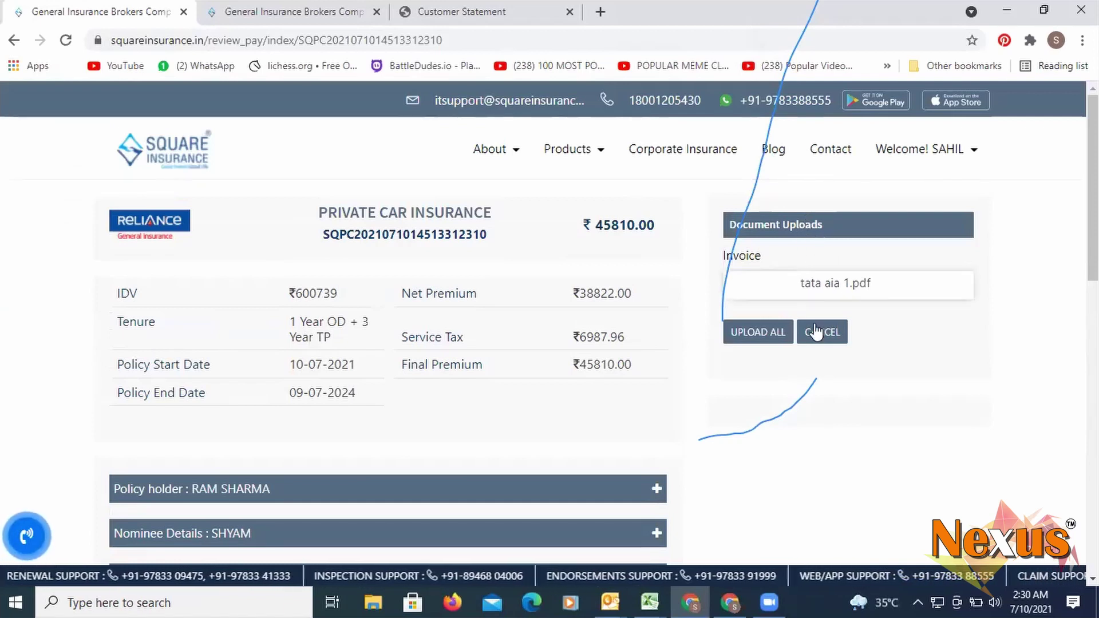
scroll(873, 365, "down", 6)
scroll(872, 365, "down", 3)
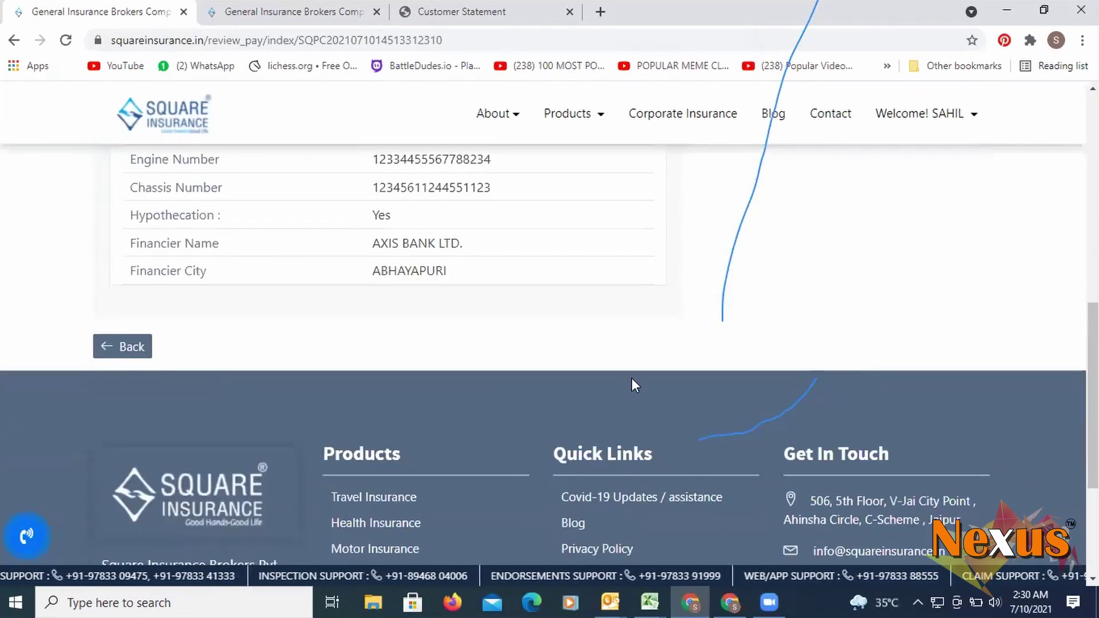
scroll(550, 349, "up", 9)
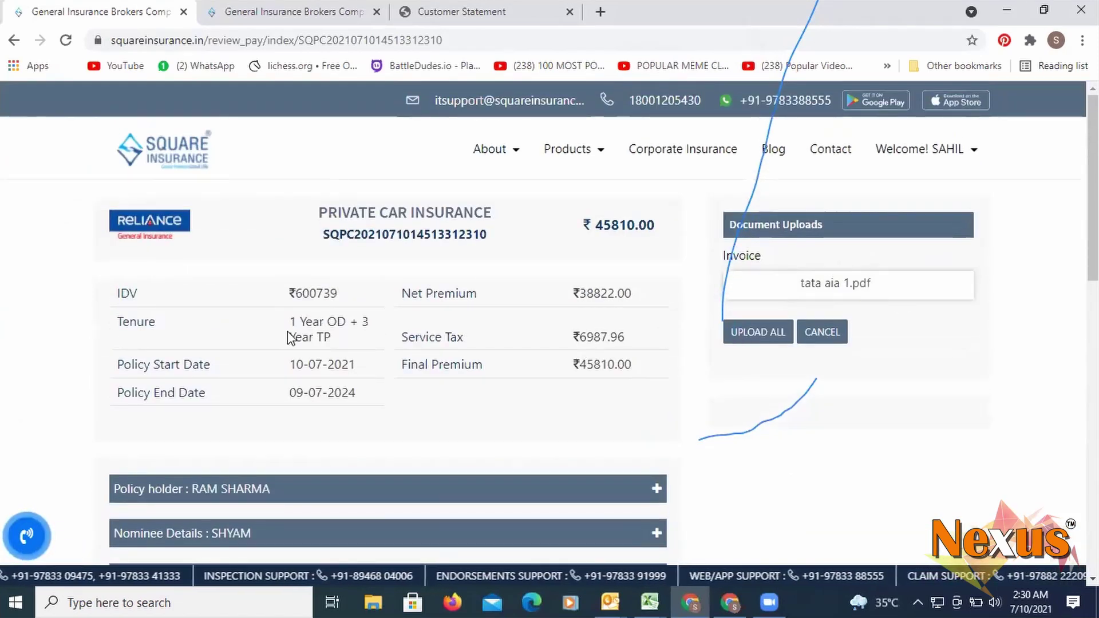
scroll(290, 338, "down", 3)
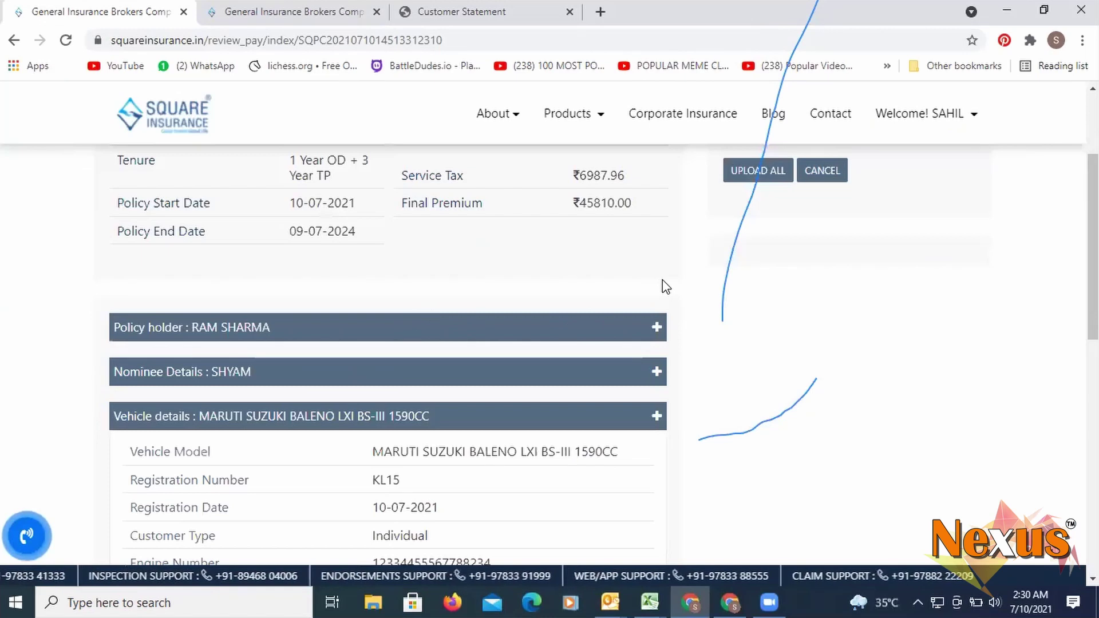
scroll(662, 287, "up", 3)
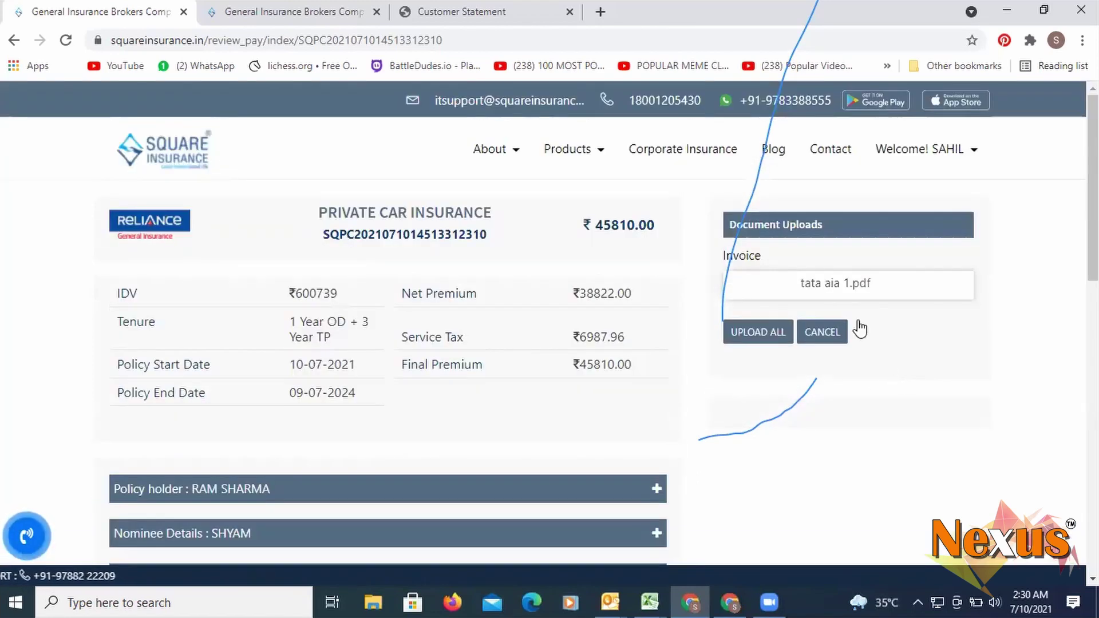
scroll(768, 370, "down", 10)
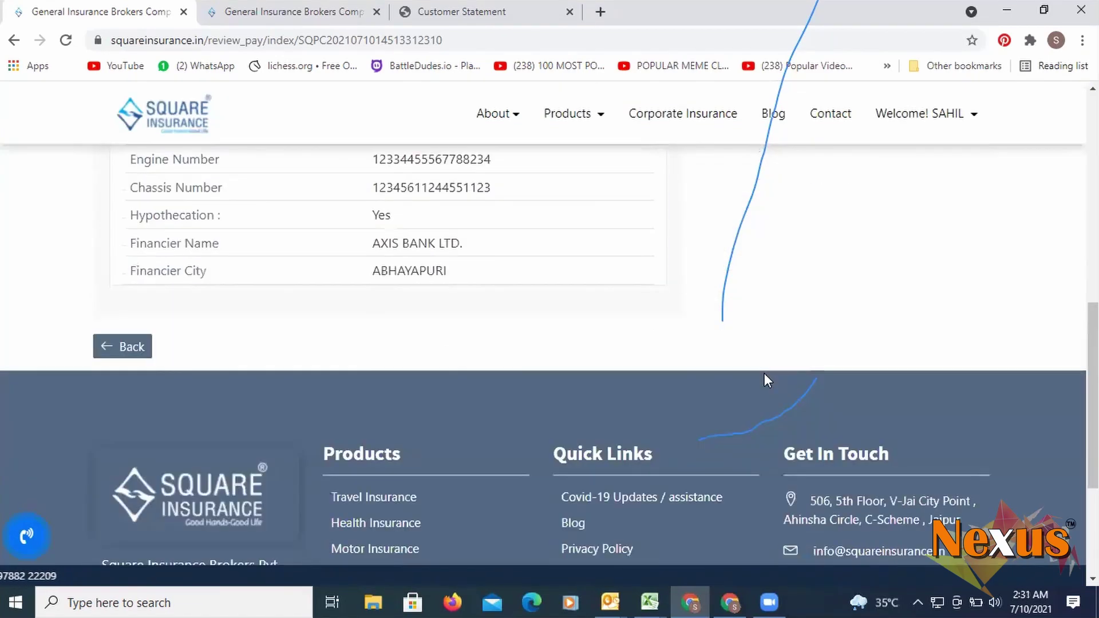
scroll(630, 392, "up", 6)
scroll(606, 390, "down", 3)
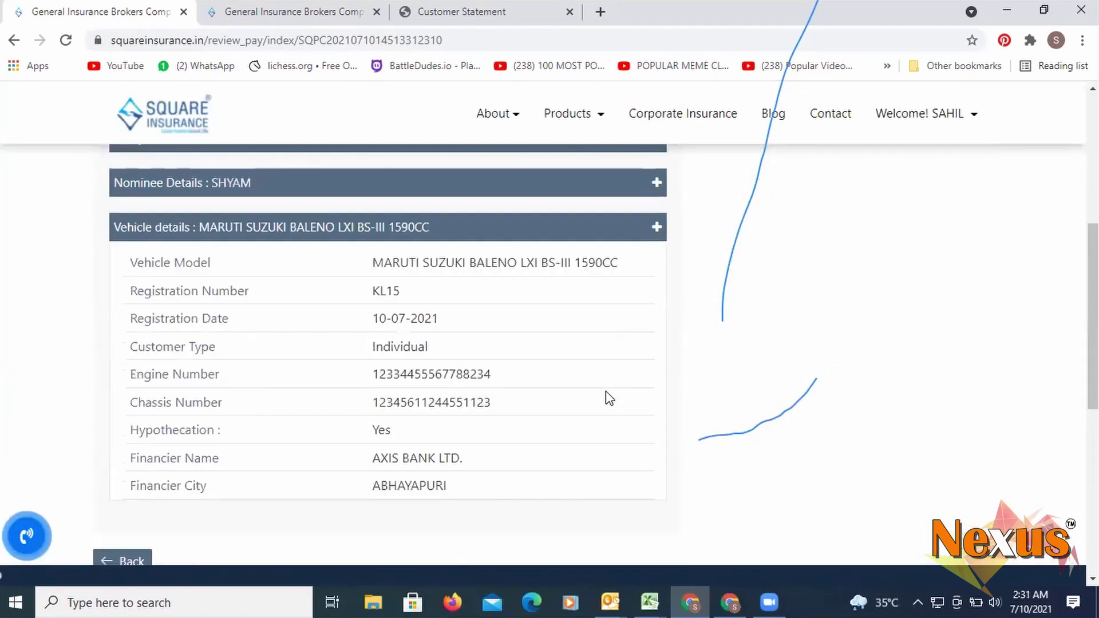
scroll(340, 371, "up", 3)
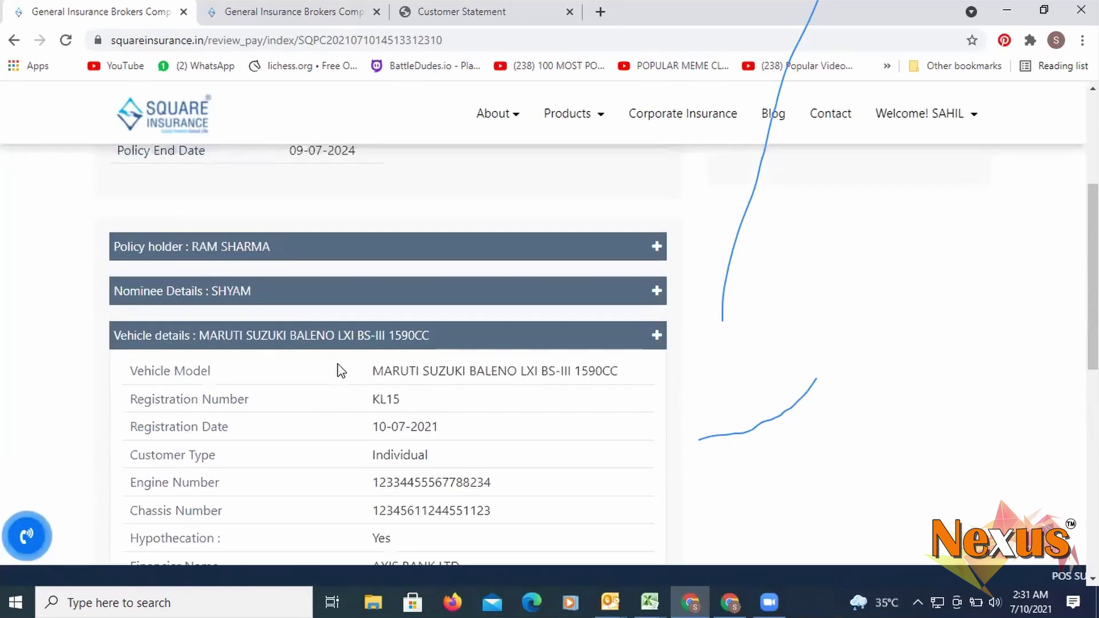
scroll(375, 341, "up", 3)
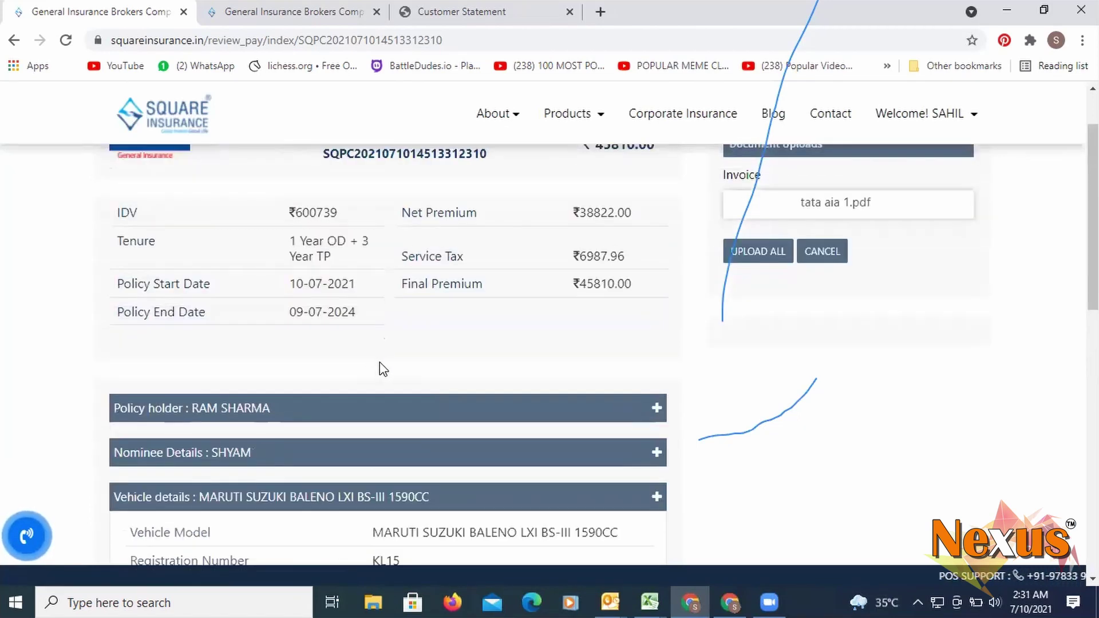
scroll(715, 332, "up", 2)
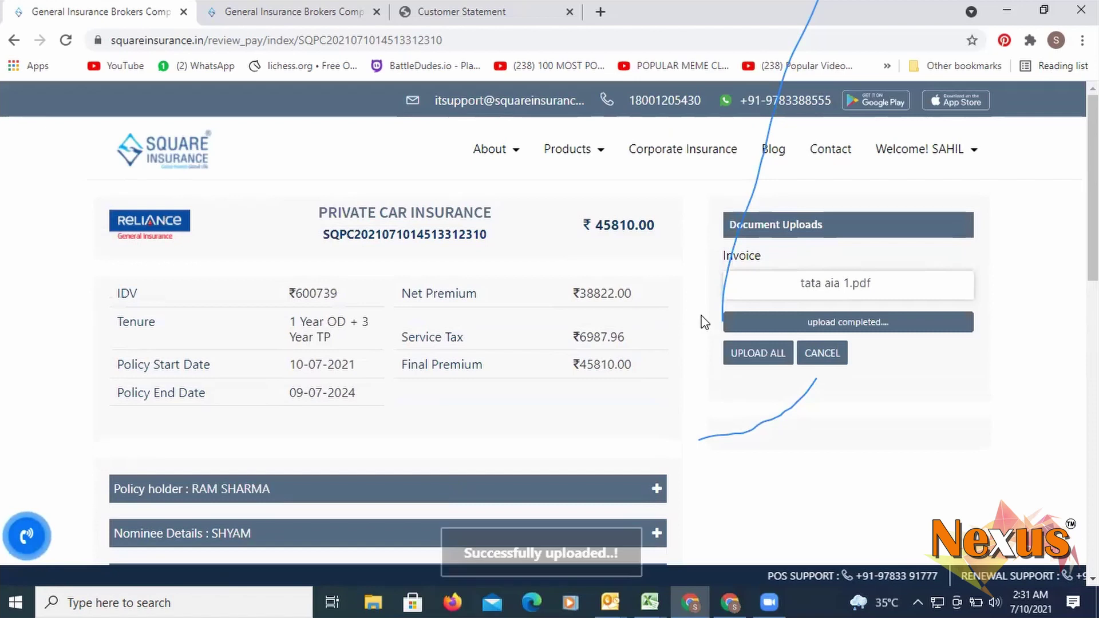
left_click(761, 360)
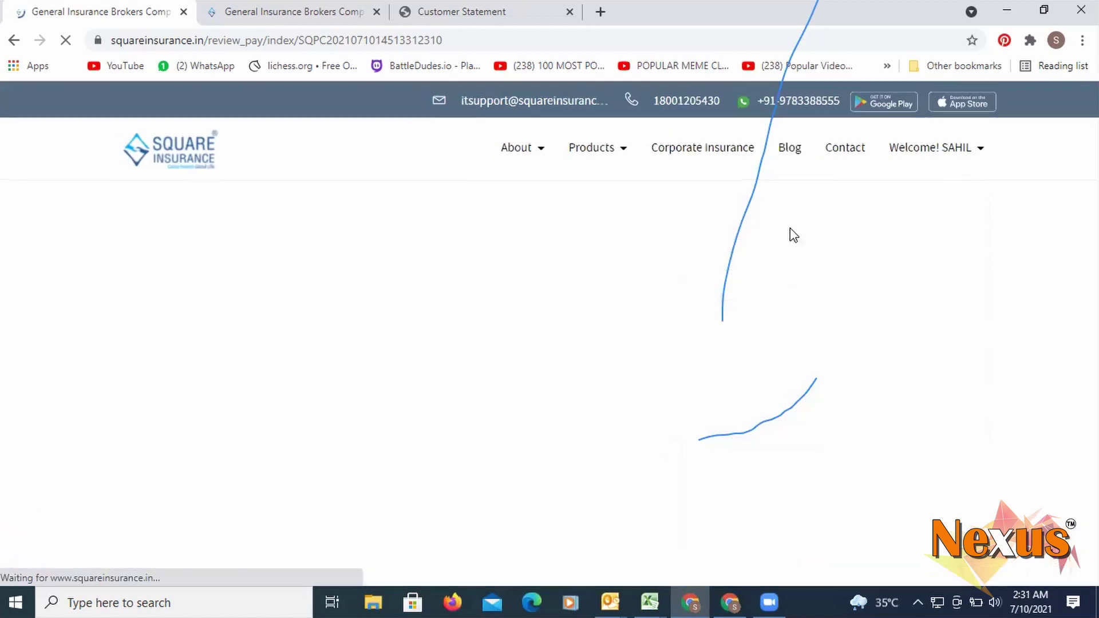
- Show the Payment Mode Map To options: Direct, POS and SP
scroll(779, 259, "down", 1)
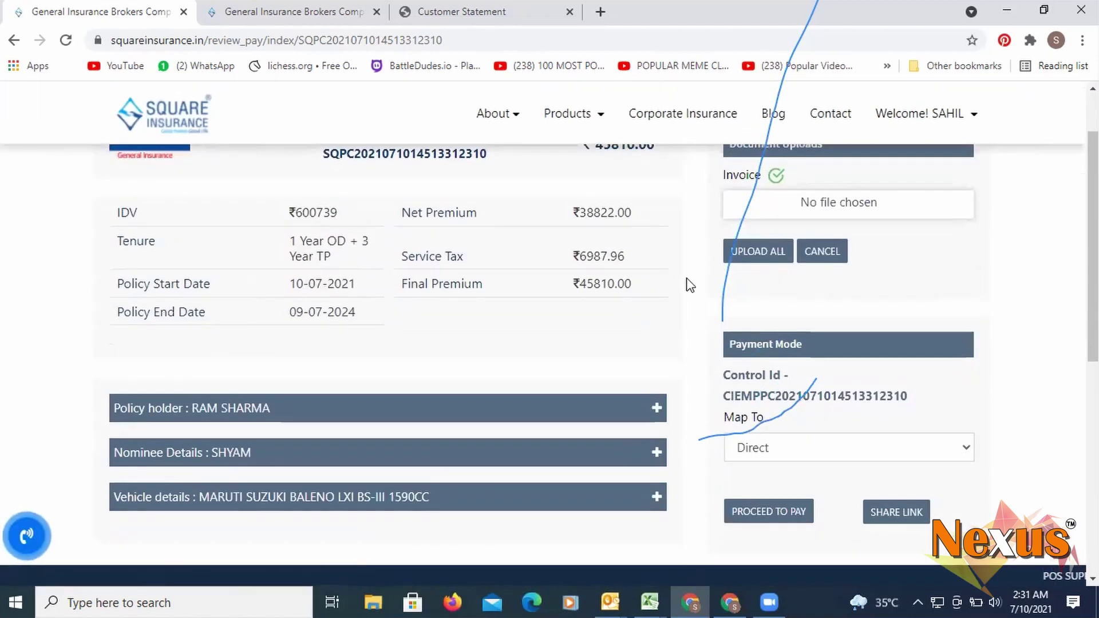
scroll(795, 427, "down", 1)
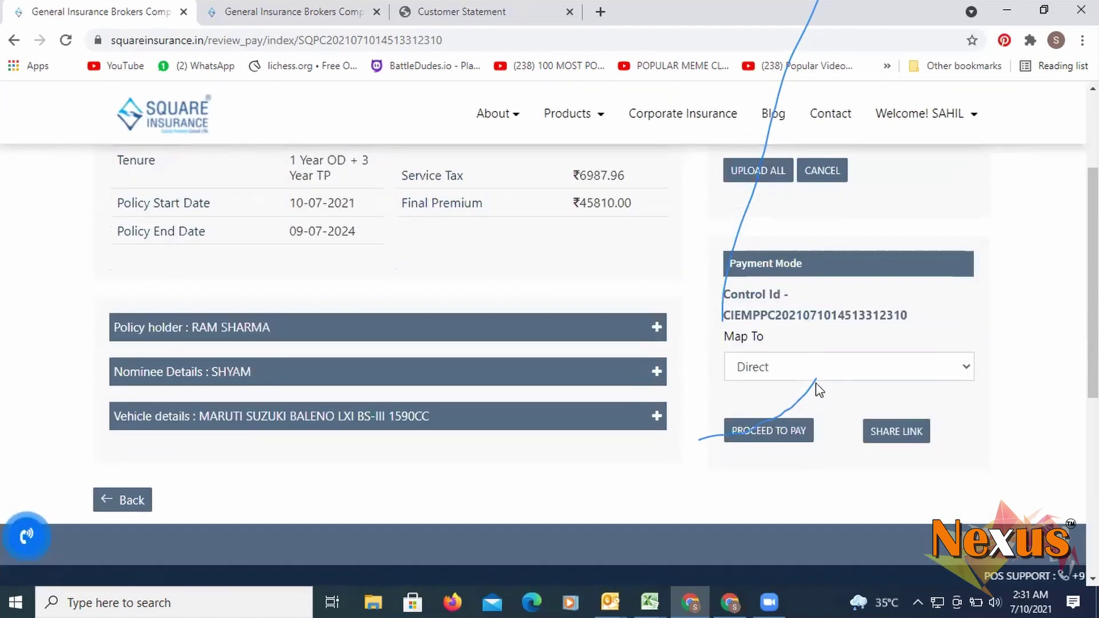
scroll(772, 439, "up", 2)
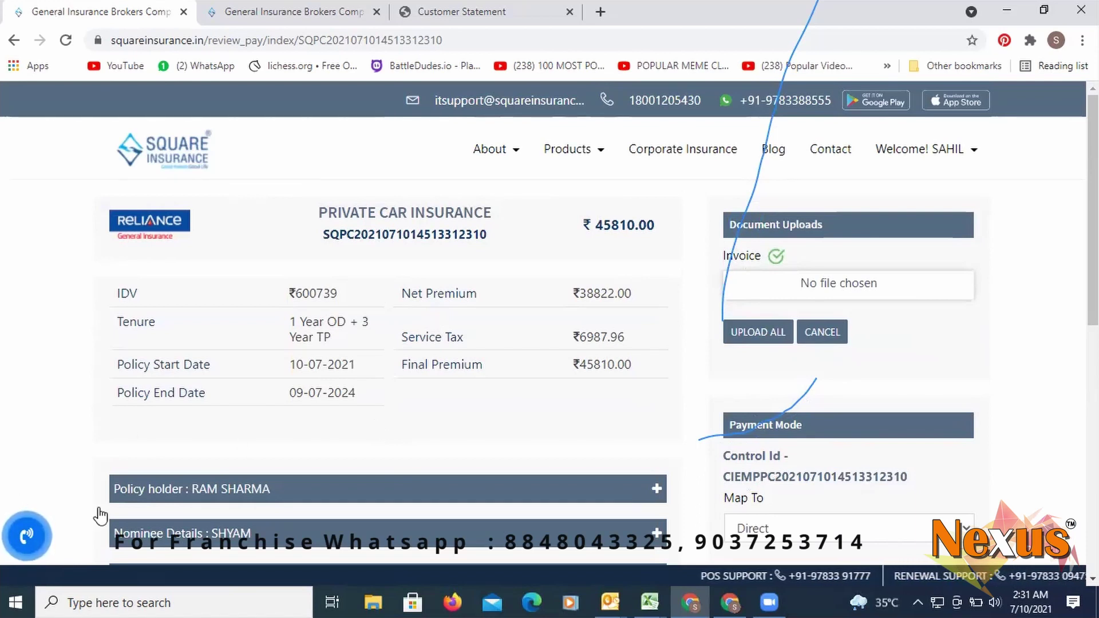
scroll(358, 468, "down", 4)
scroll(557, 353, "up", 3)
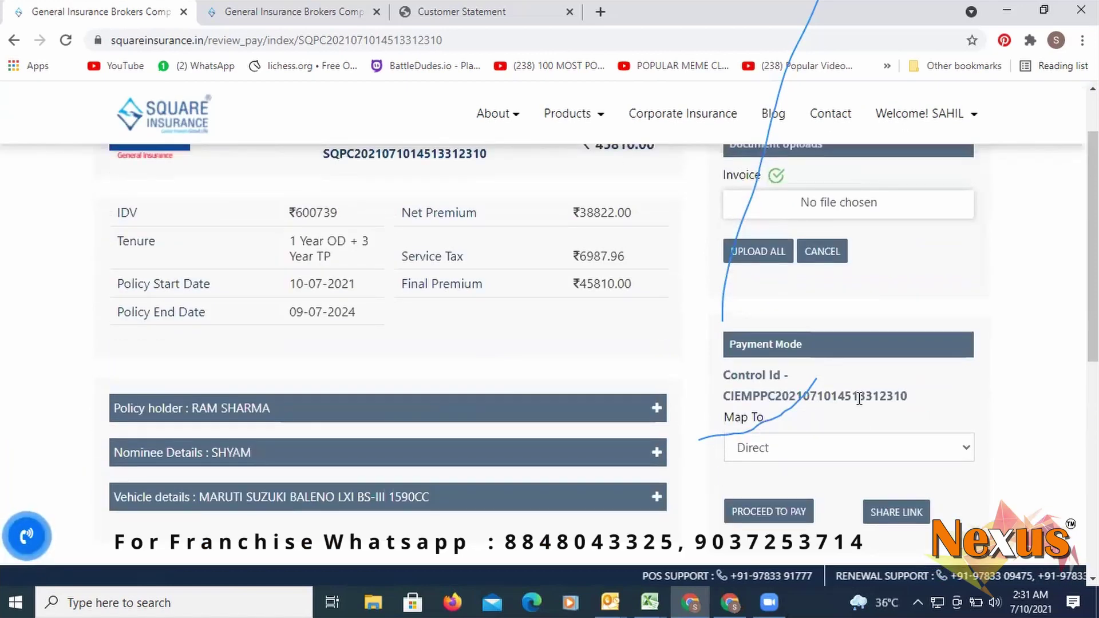
scroll(811, 436, "down", 4)
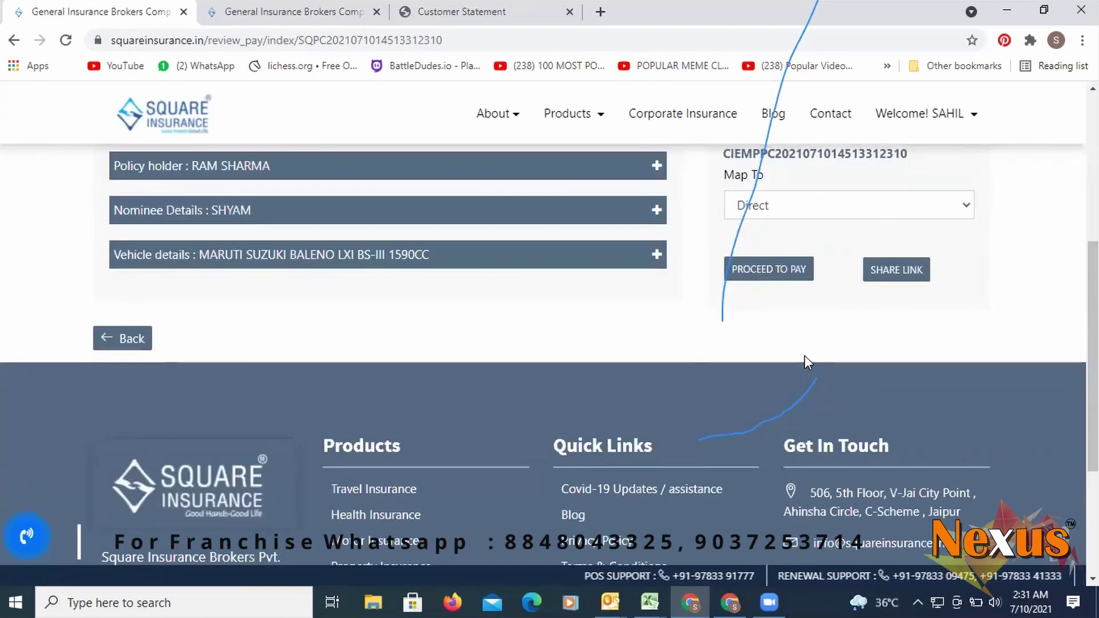
scroll(805, 362, "up", 3)
left_click(812, 370)
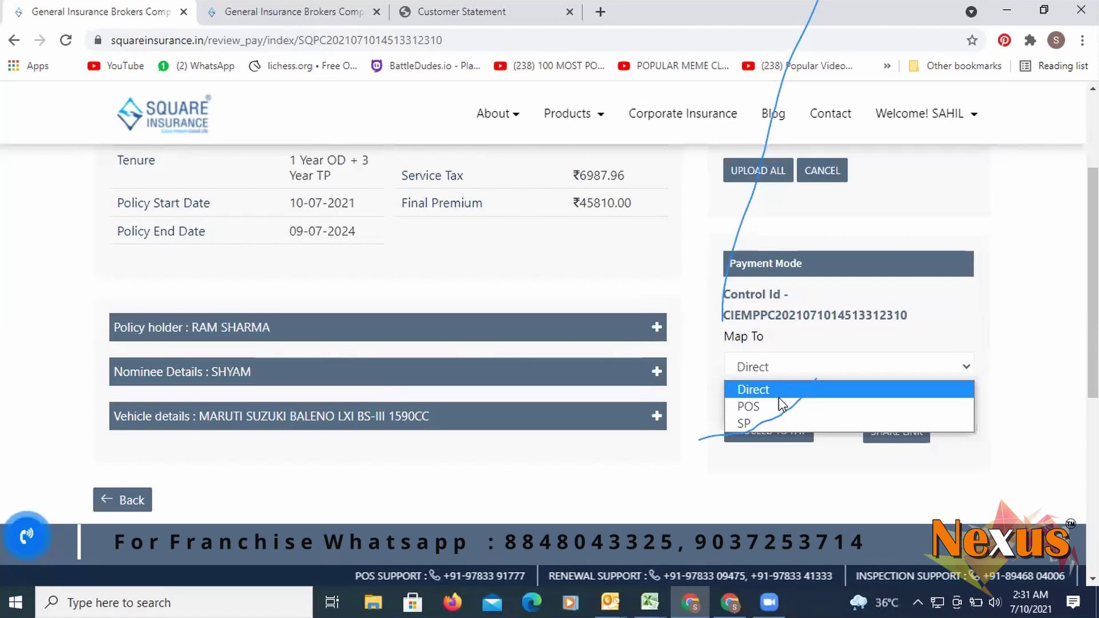
- Map the payment to POS and select the POS agent
left_click(779, 398)
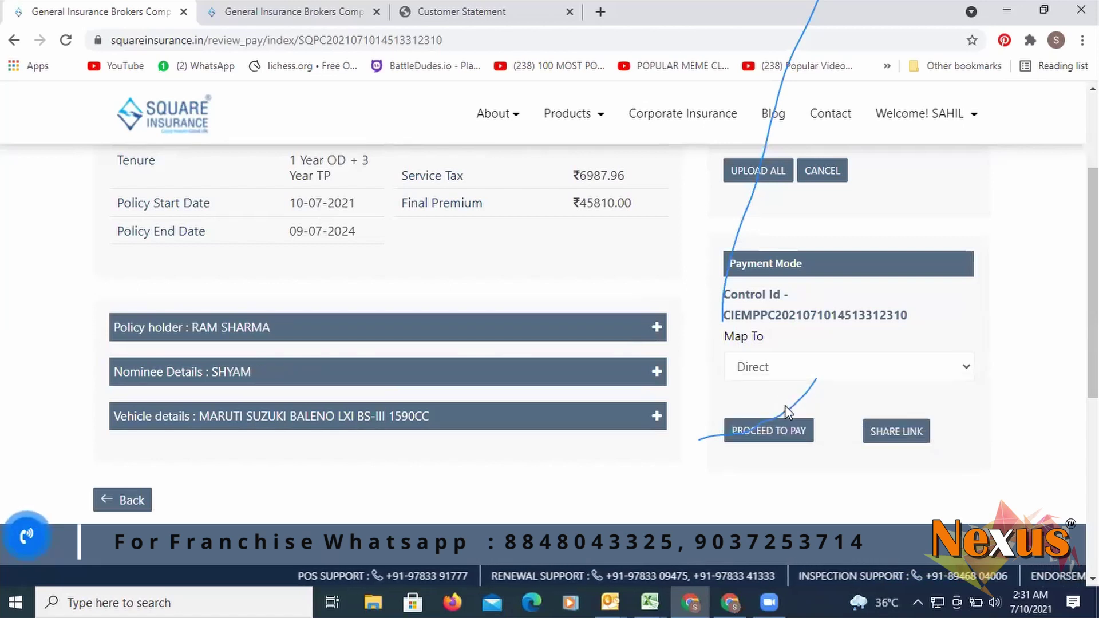
left_click(776, 373)
left_click(779, 406)
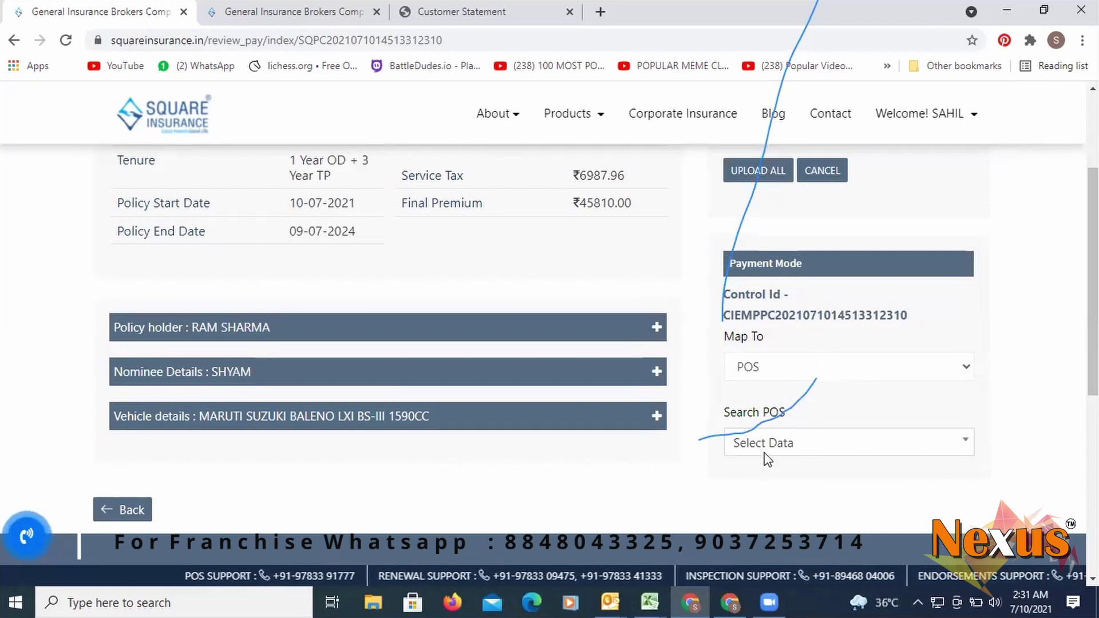
left_click(836, 447)
left_click(767, 351)
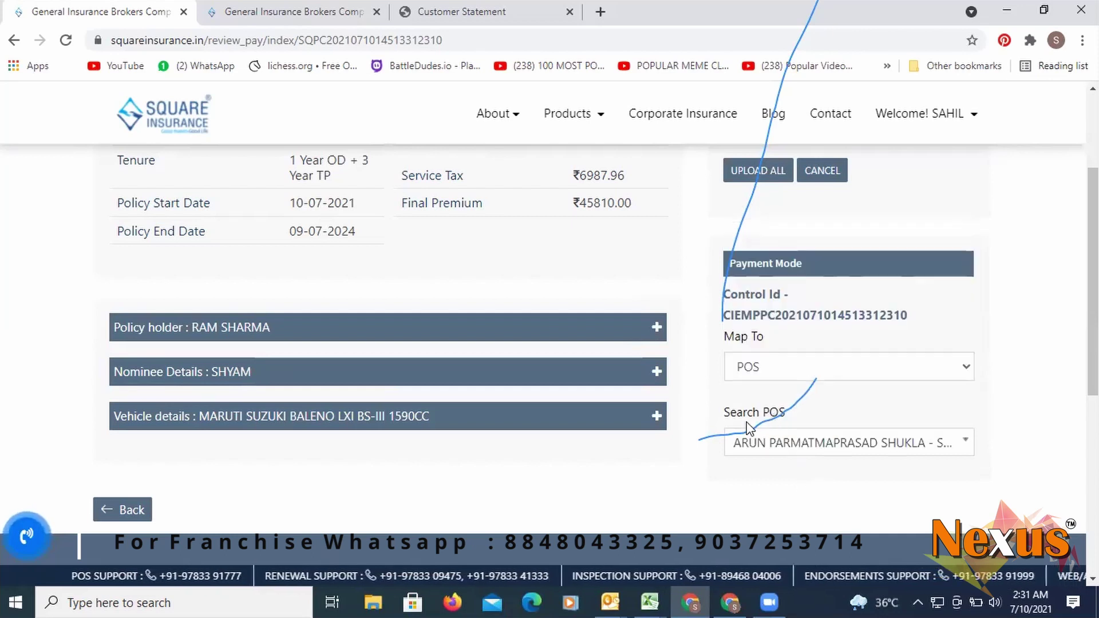
- Open the Share Payment Link window
scroll(447, 429, "down", 4)
scroll(733, 335, "up", 10)
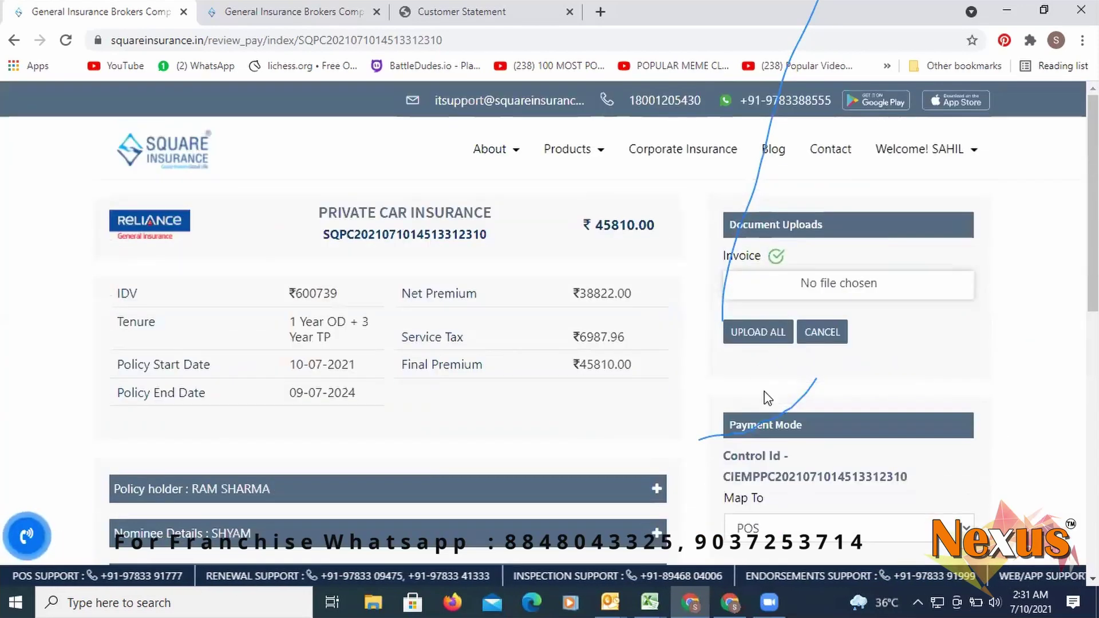
scroll(795, 381, "down", 3)
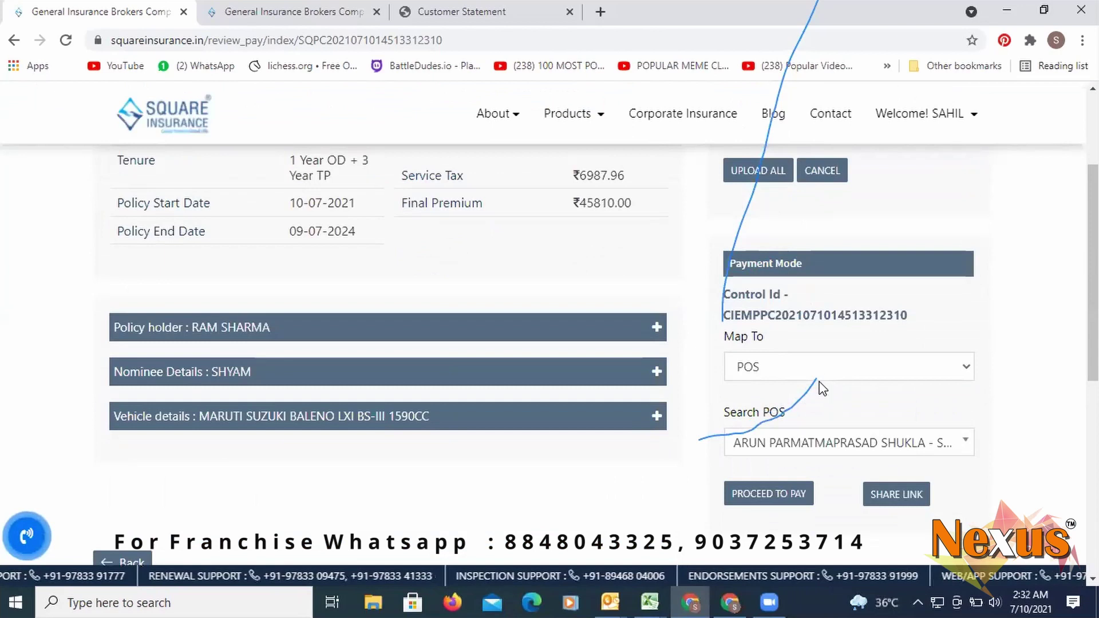
left_click(874, 494)
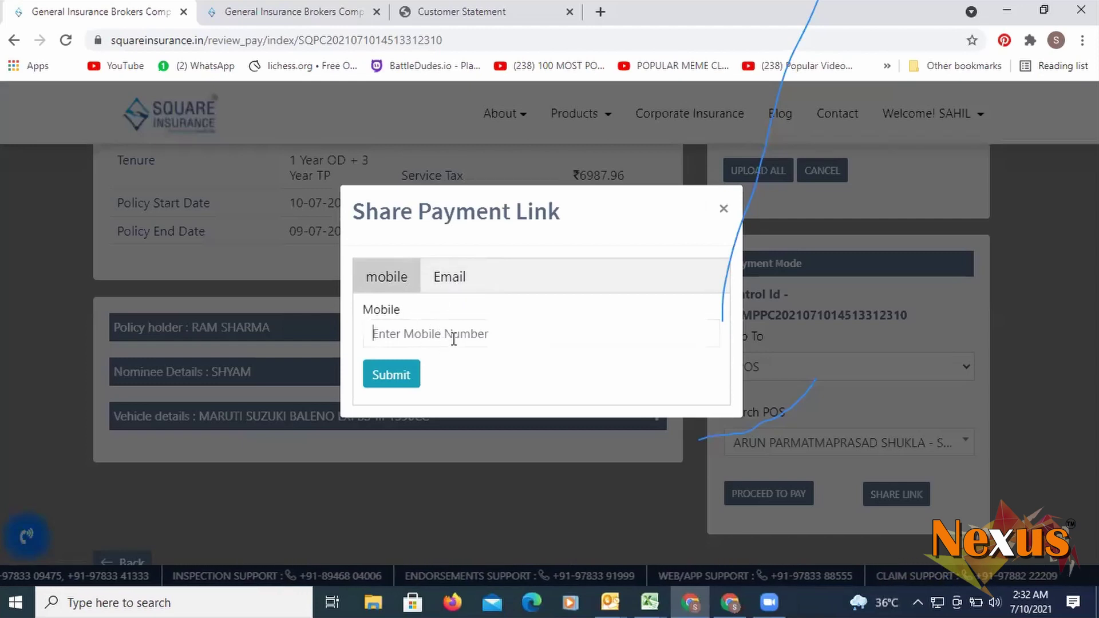
- Try the Mobile and Email sharing fields, then close Share Payment Link without sending
left_click(454, 336)
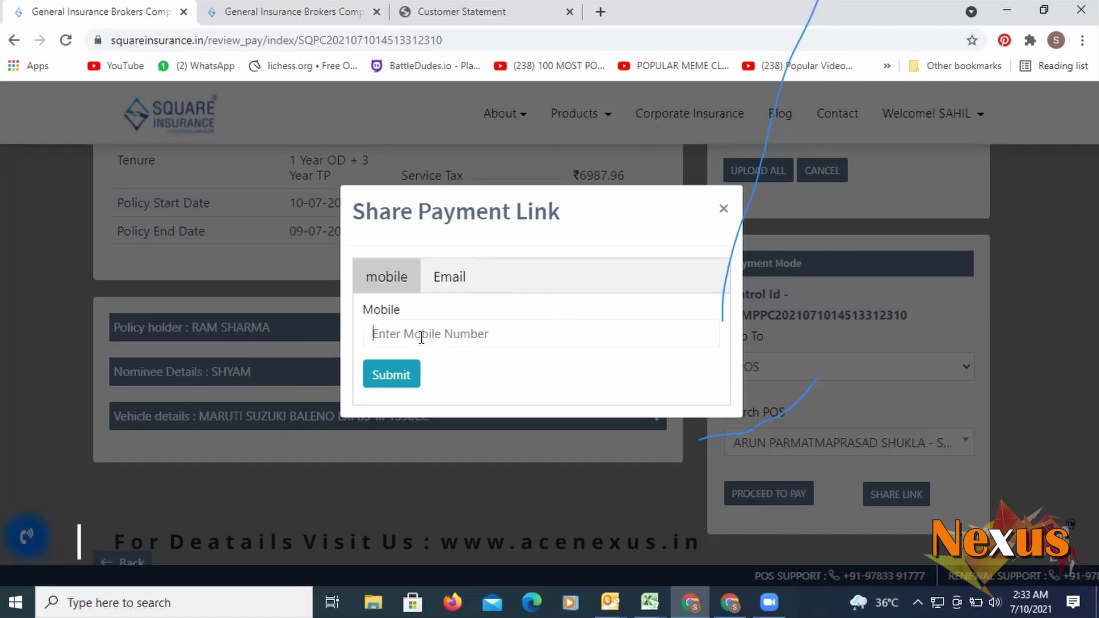
left_click(480, 286)
left_click(478, 335)
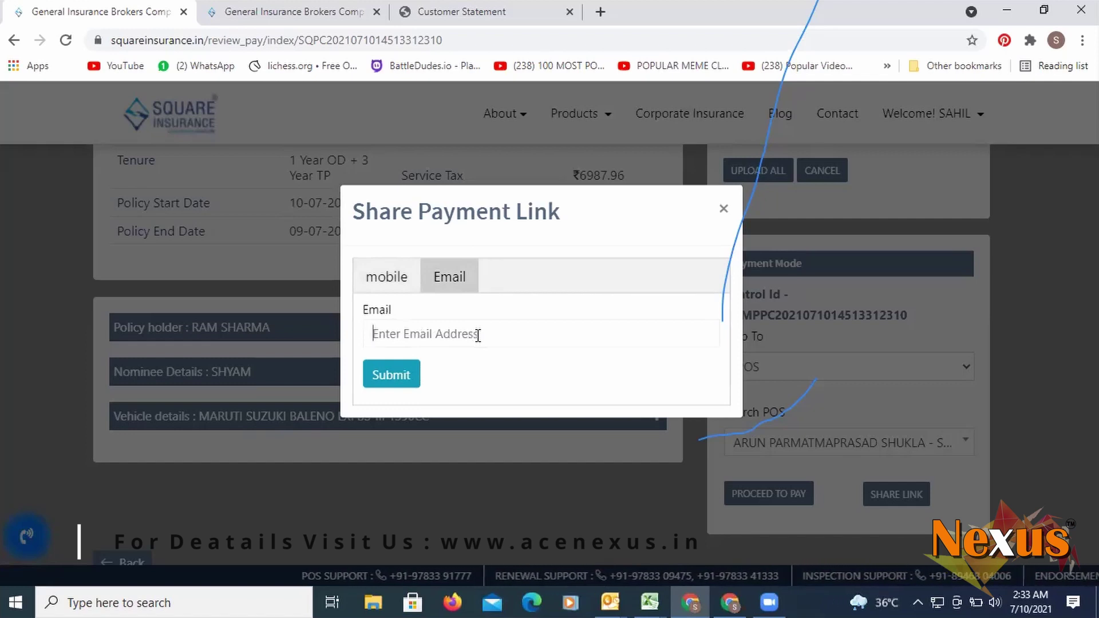
left_click(724, 210)
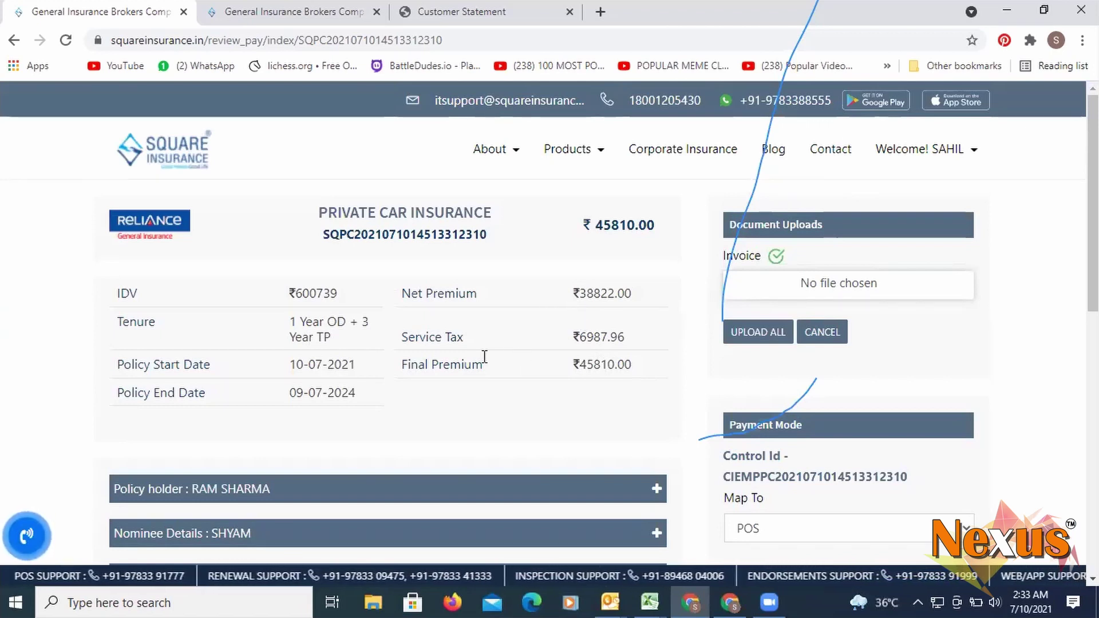
scroll(528, 352, "down", 1)
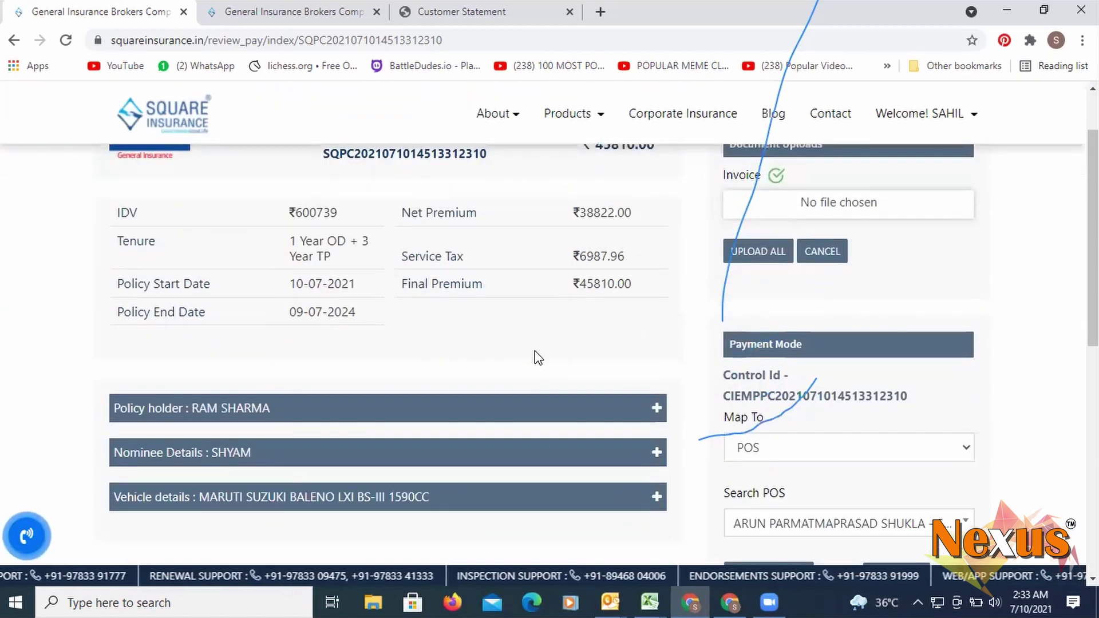
scroll(538, 358, "up", 1)
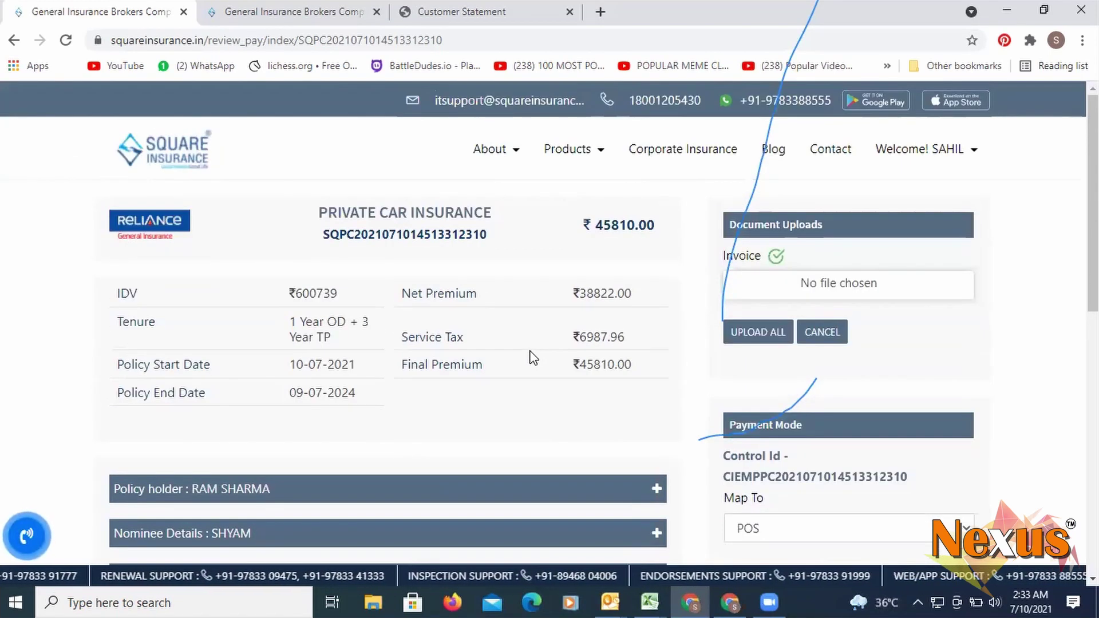
mouse_move(893, 172)
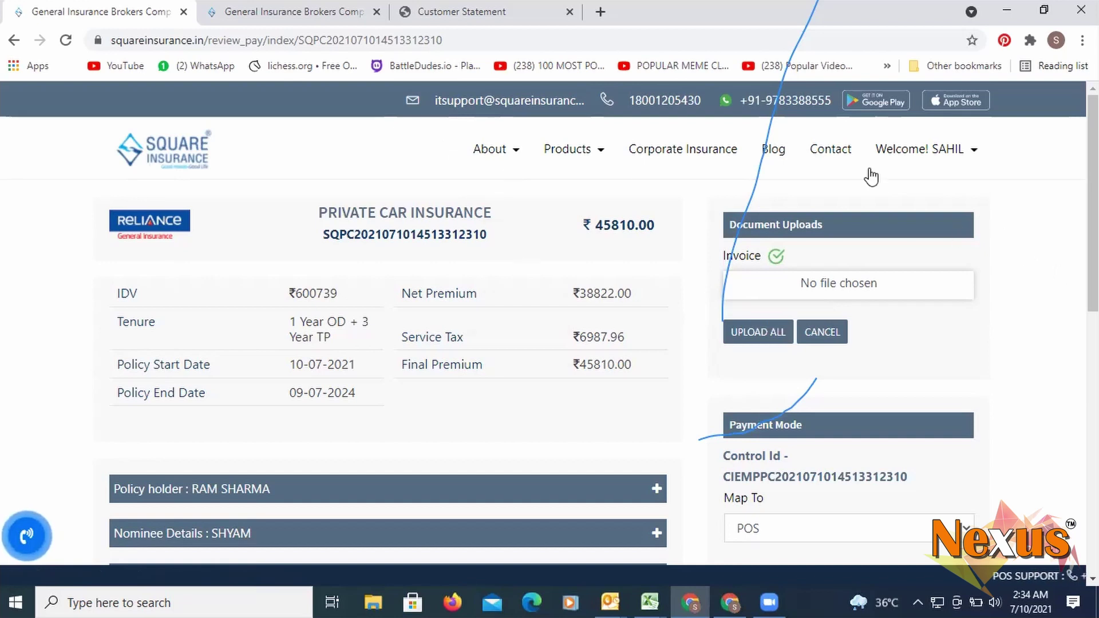
- Visit My Profile, then return to the dashboard showing 21 policies and 177 quotations
left_click(879, 198)
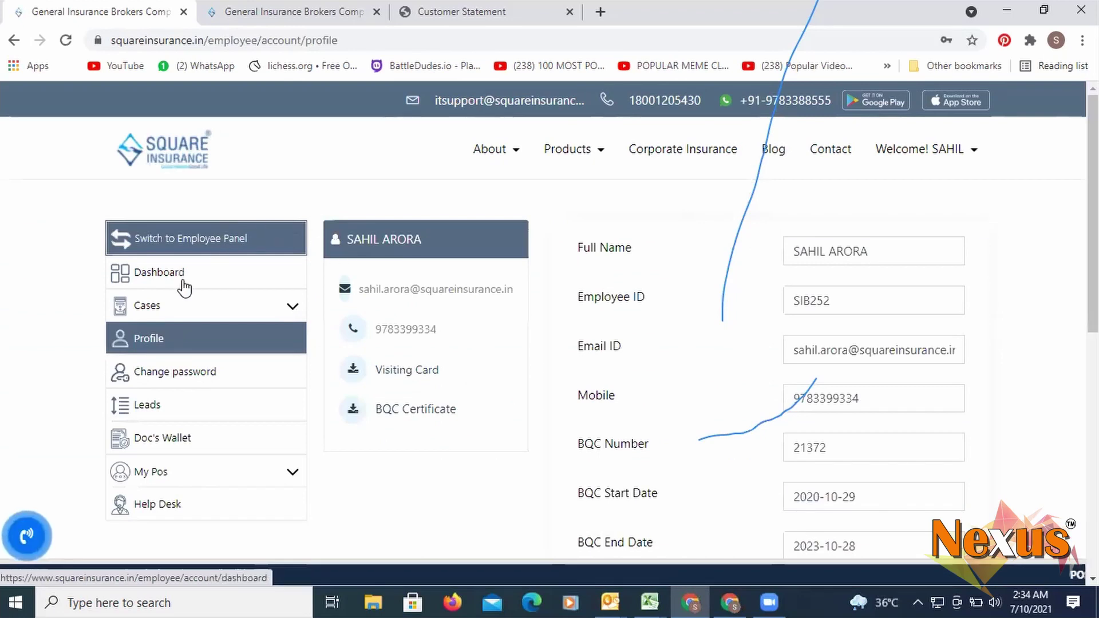
left_click(184, 286)
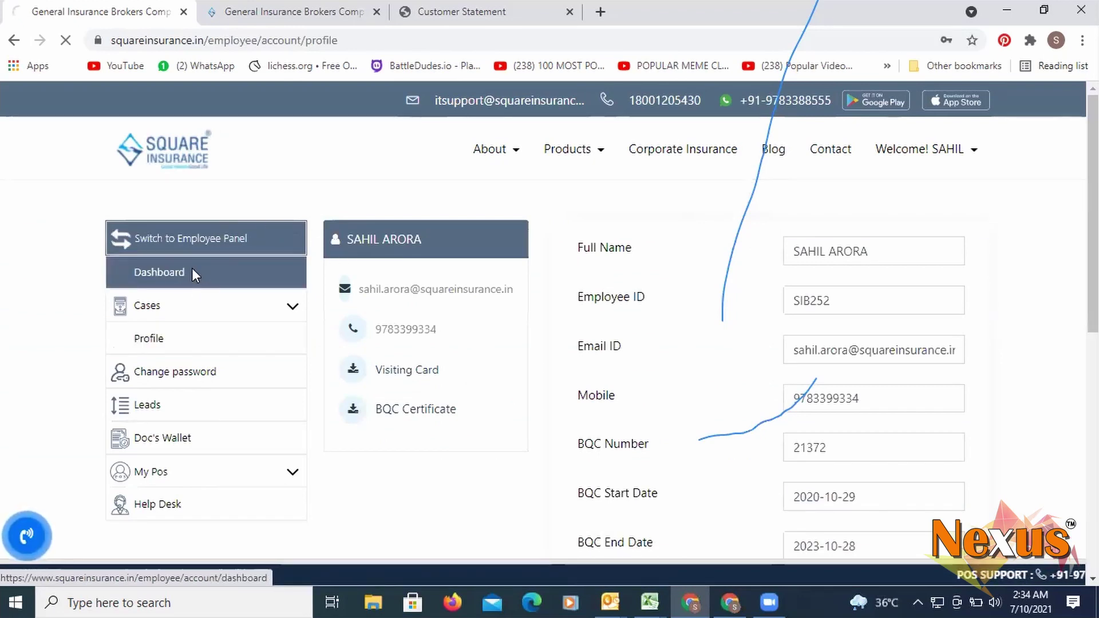
scroll(194, 298, "down", 1)
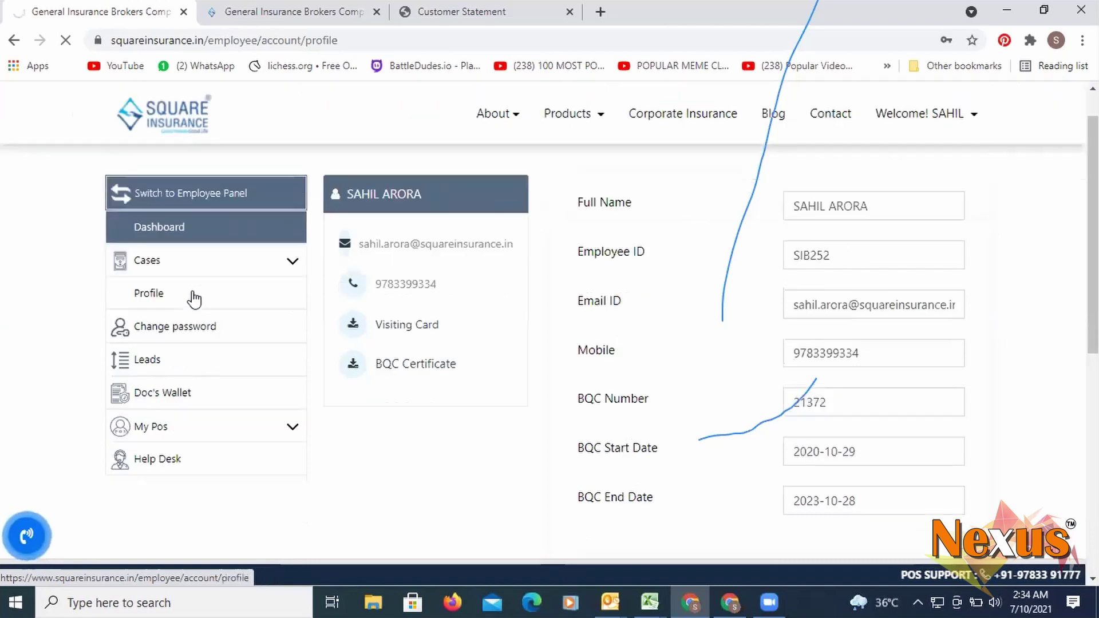
scroll(172, 286, "up", 1)
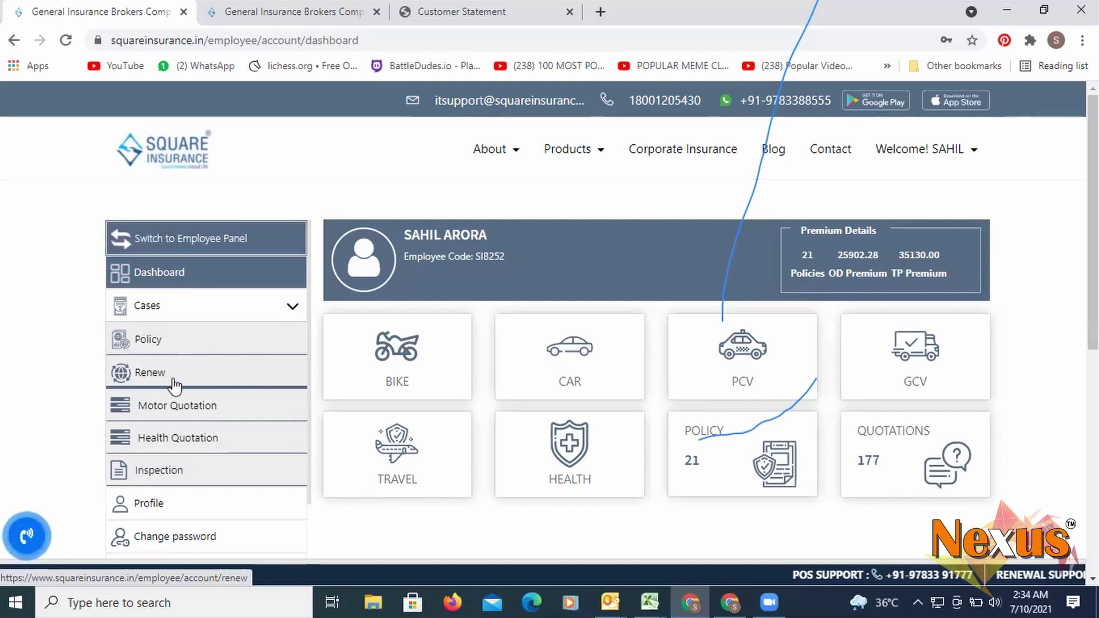
- Open Motor Quotation under Cases and review the KL15 Maruti Baleno quote dated 2021-07-10 at the top
left_click(208, 310)
left_click(203, 317)
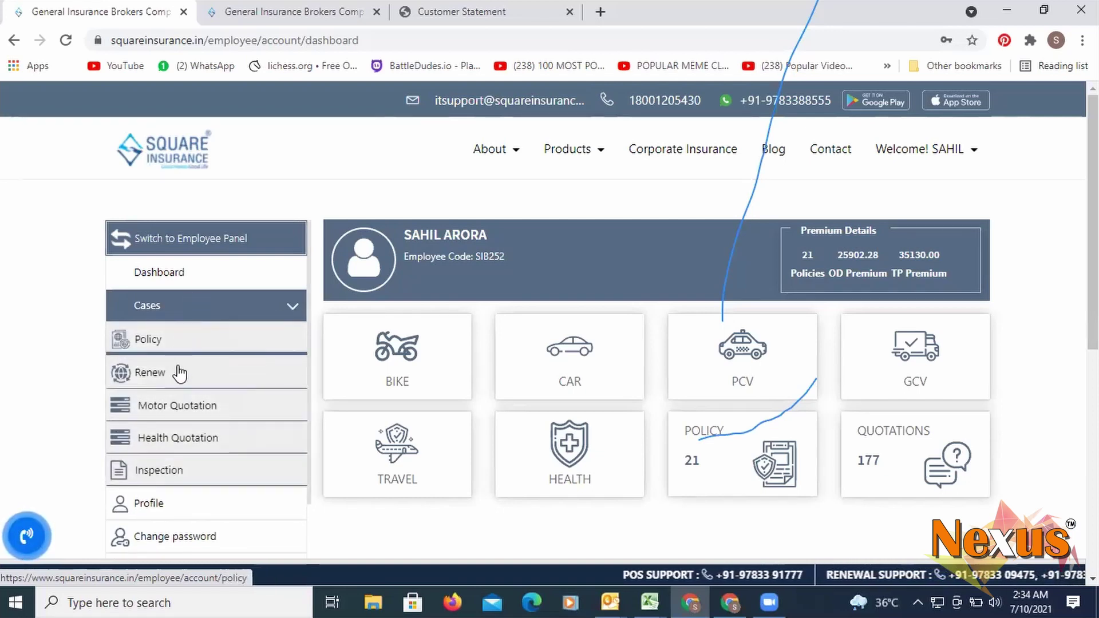
left_click(182, 406)
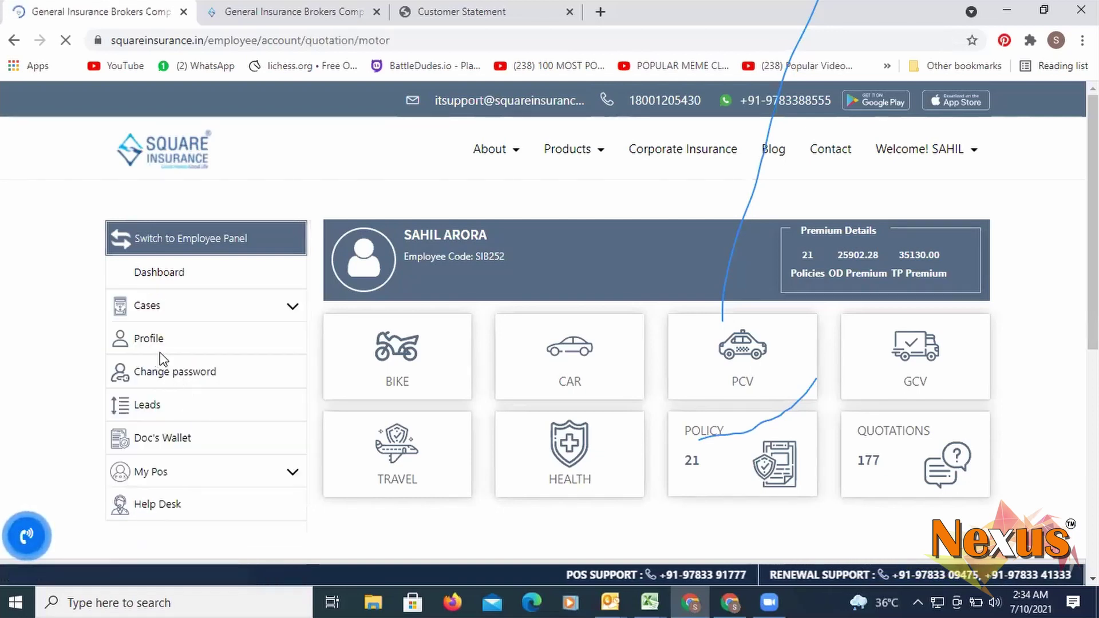
scroll(452, 376, "down", 4)
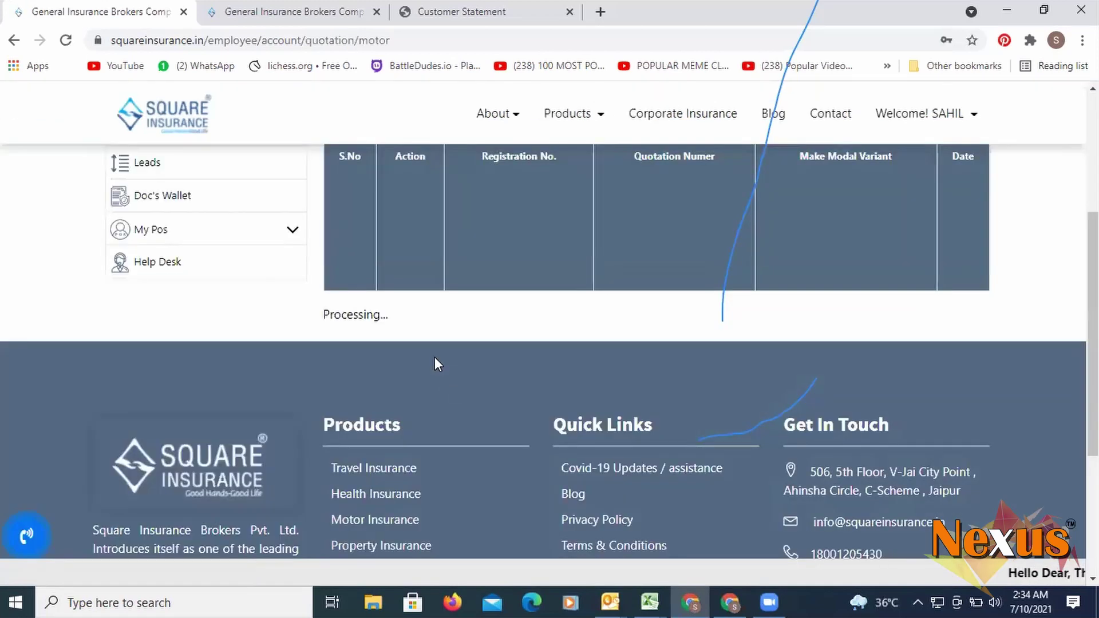
scroll(412, 255, "up", 5)
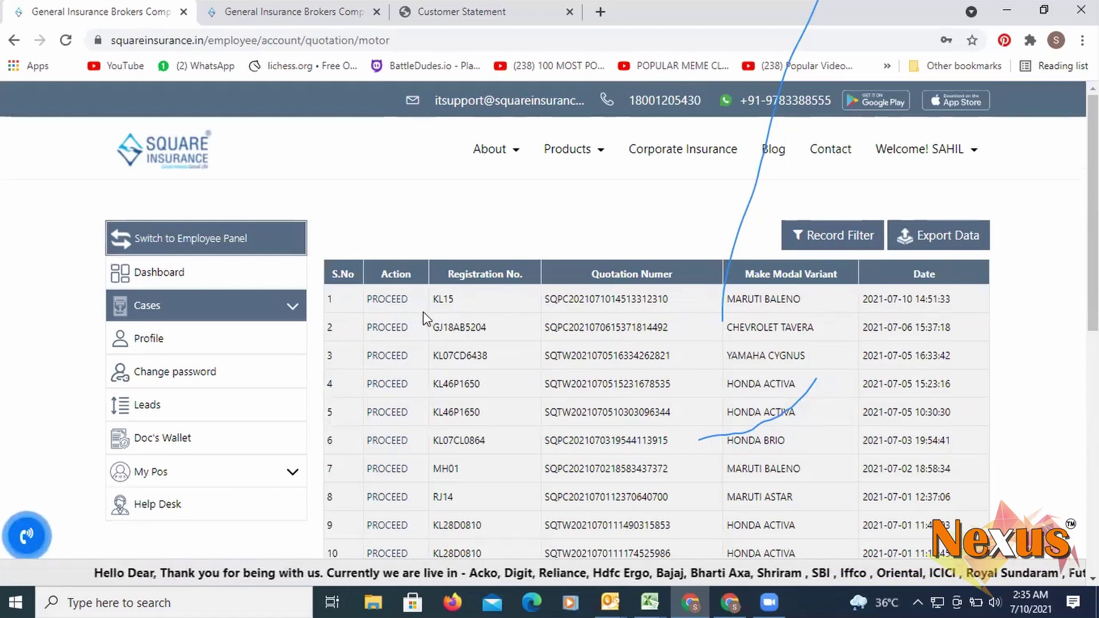
left_click(387, 304)
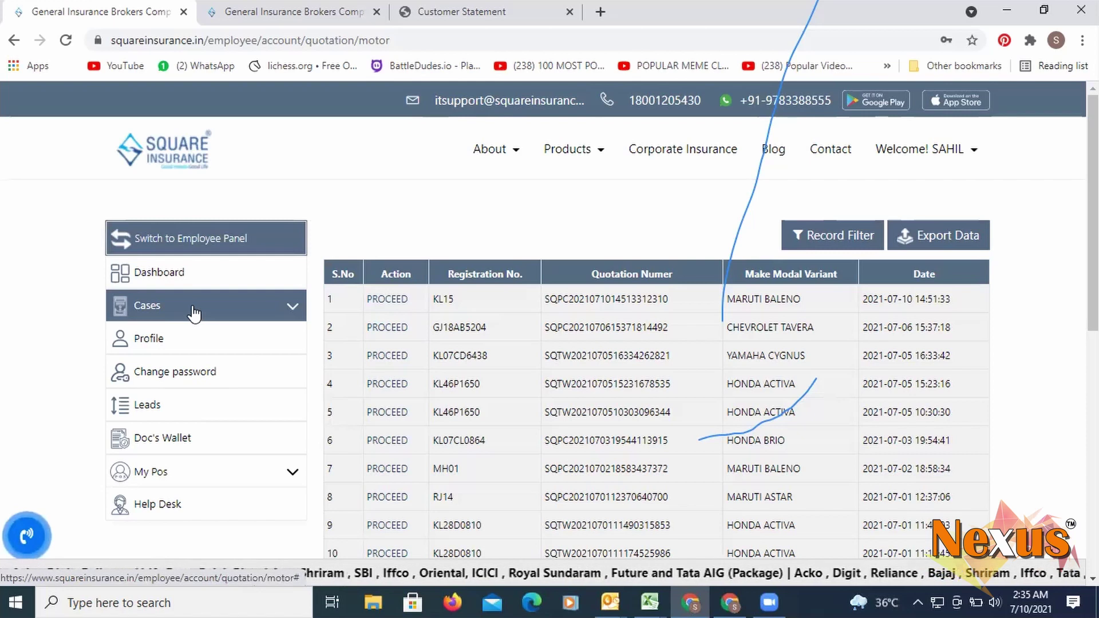
- Return to the dashboard and start a new quote from the HEALTH tile
left_click(168, 273)
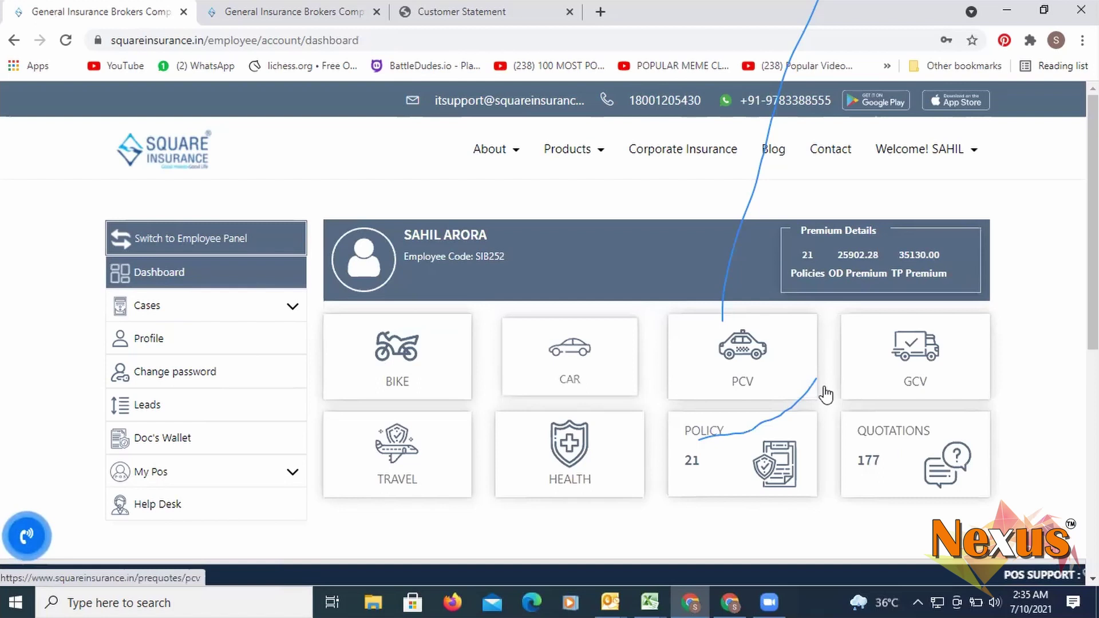
left_click(607, 483)
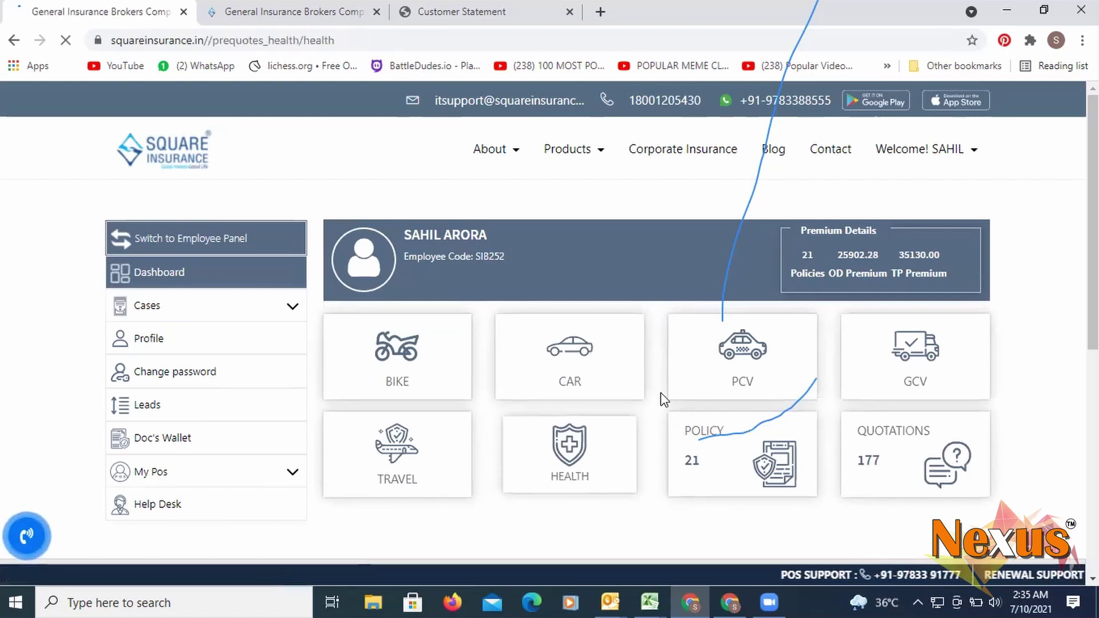
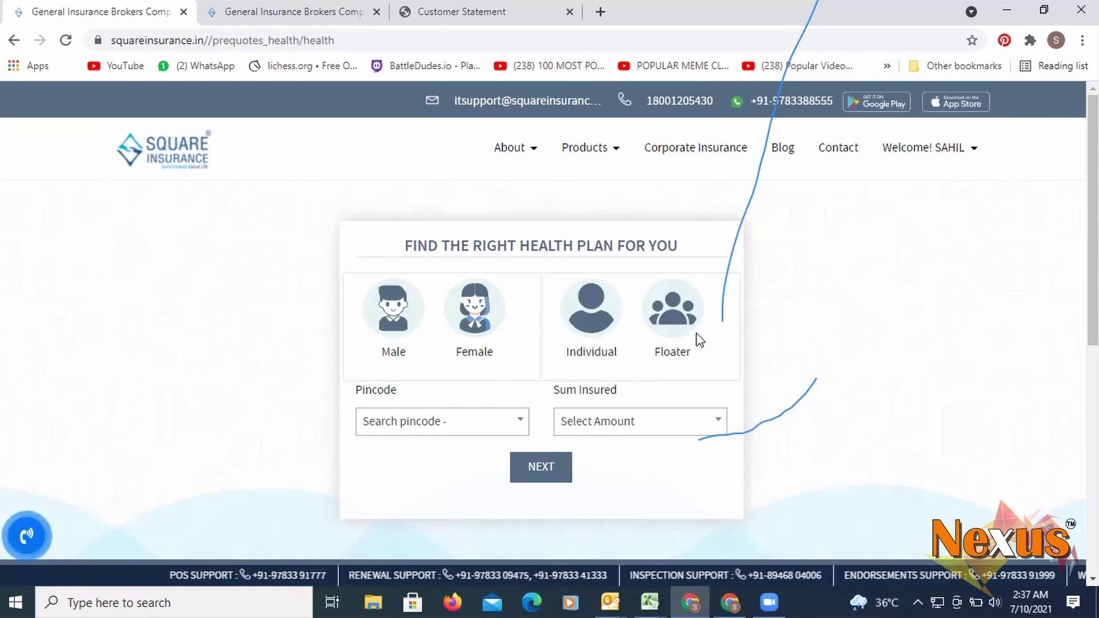
- Choose the Floater plan type and set the pincode to 627854 - VIRAKERALAMPUDUR
left_click(686, 320)
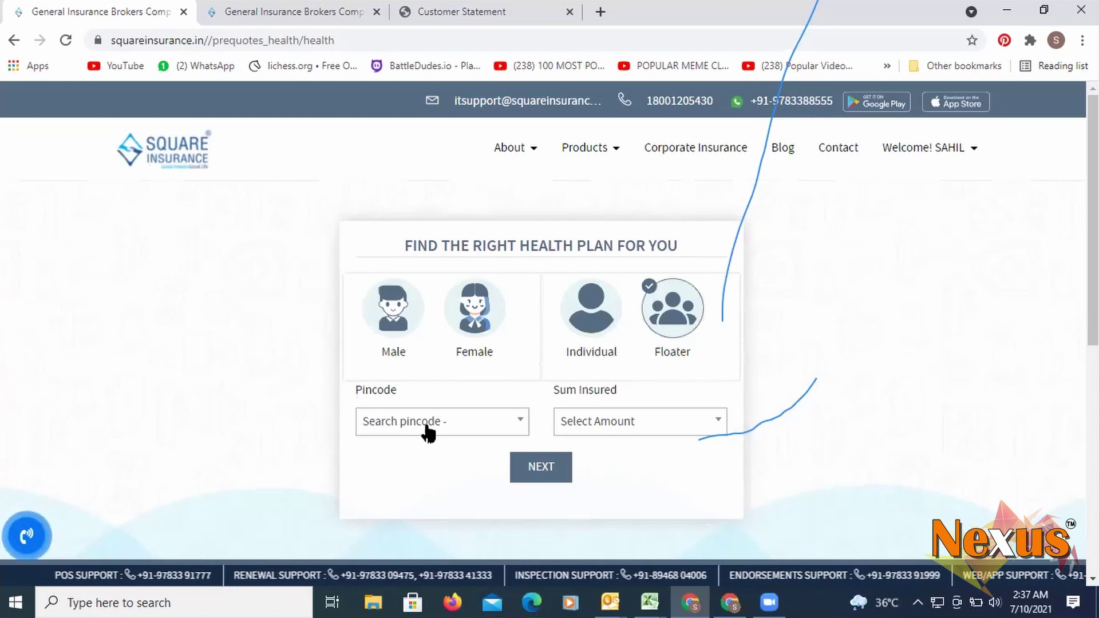
left_click(449, 425)
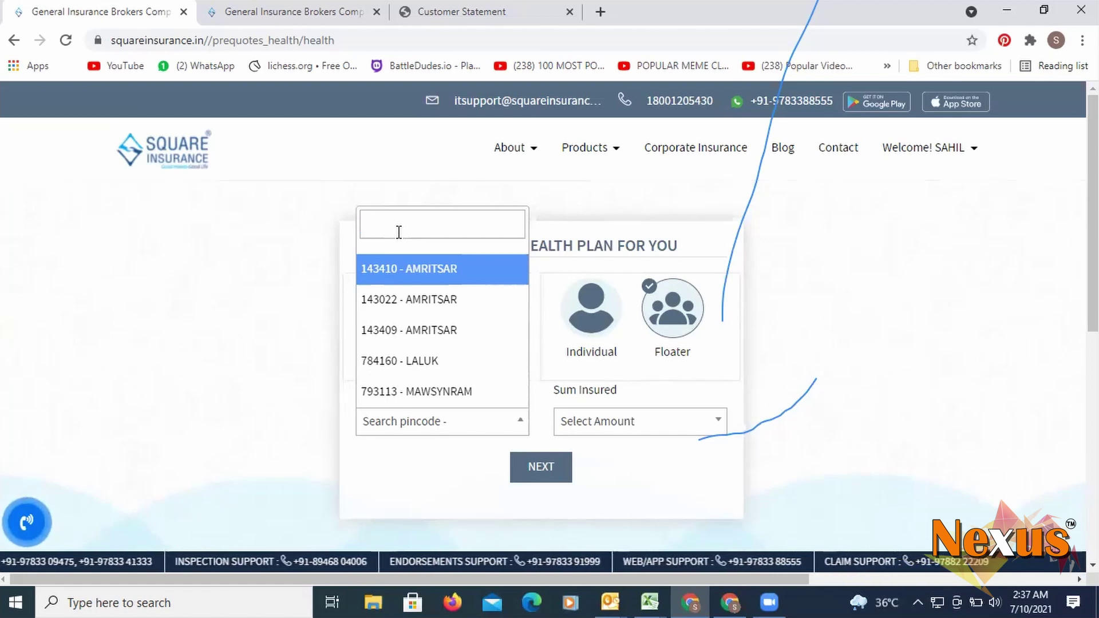
type("t")
key("BackSpace")
type("ker")
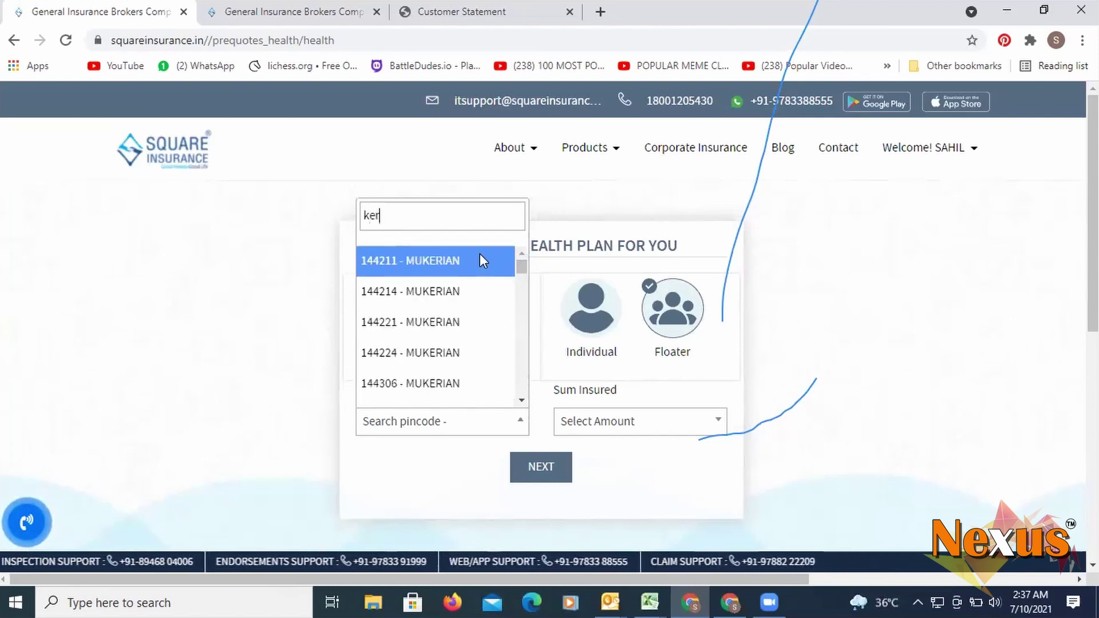
type("al")
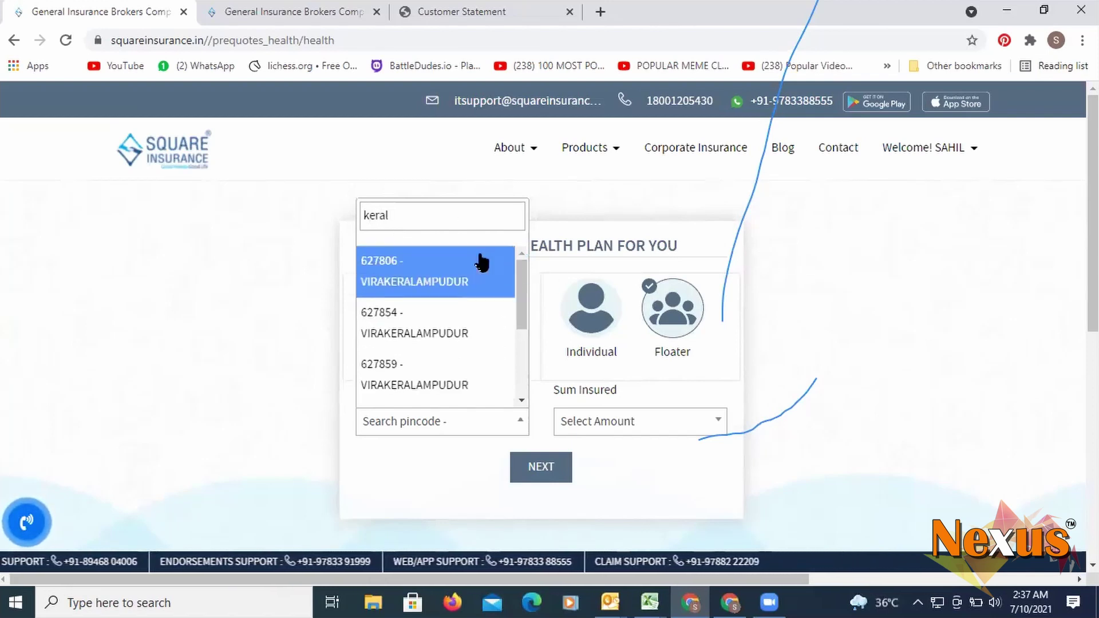
left_click(440, 321)
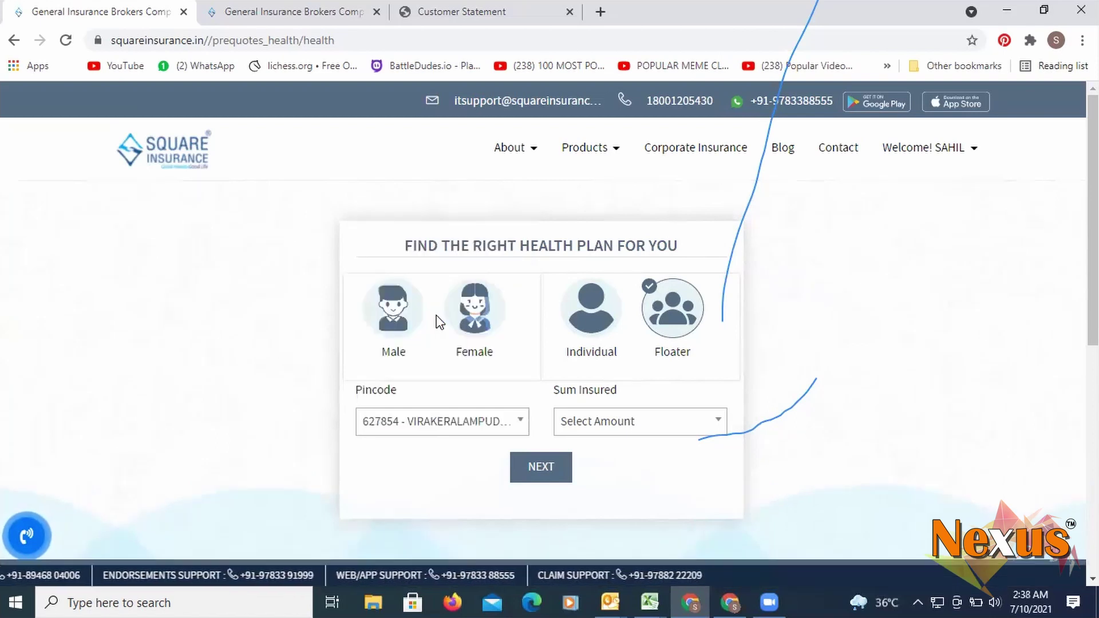
- Set the sum insured to 5000000, mark the applicant as Male, and continue to member selection
left_click(607, 430)
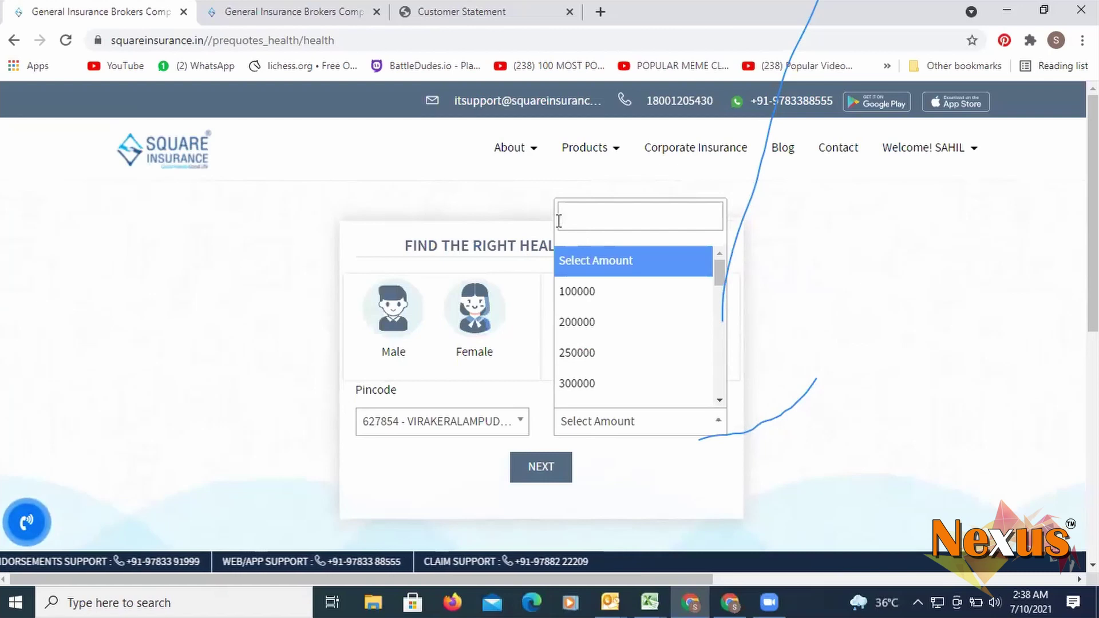
type("5000000")
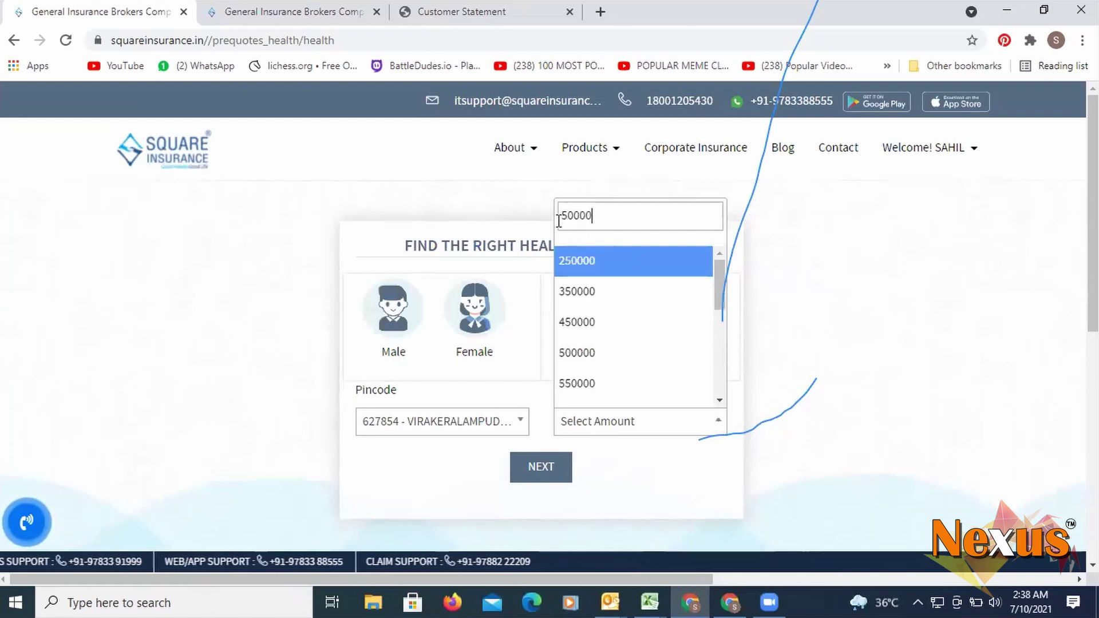
left_click(580, 391)
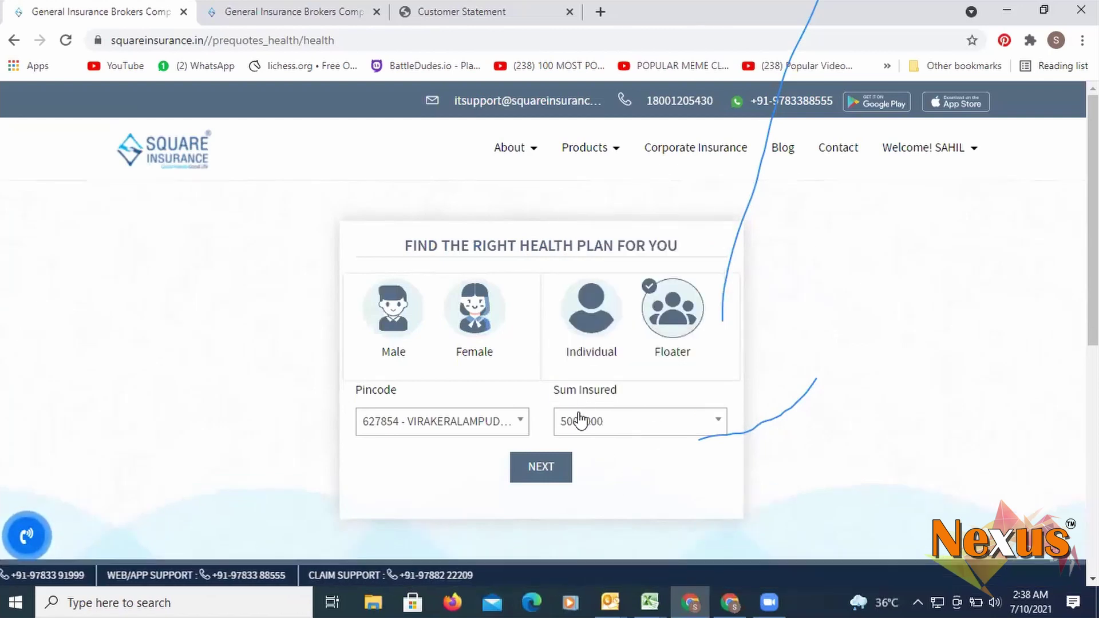
left_click(547, 469)
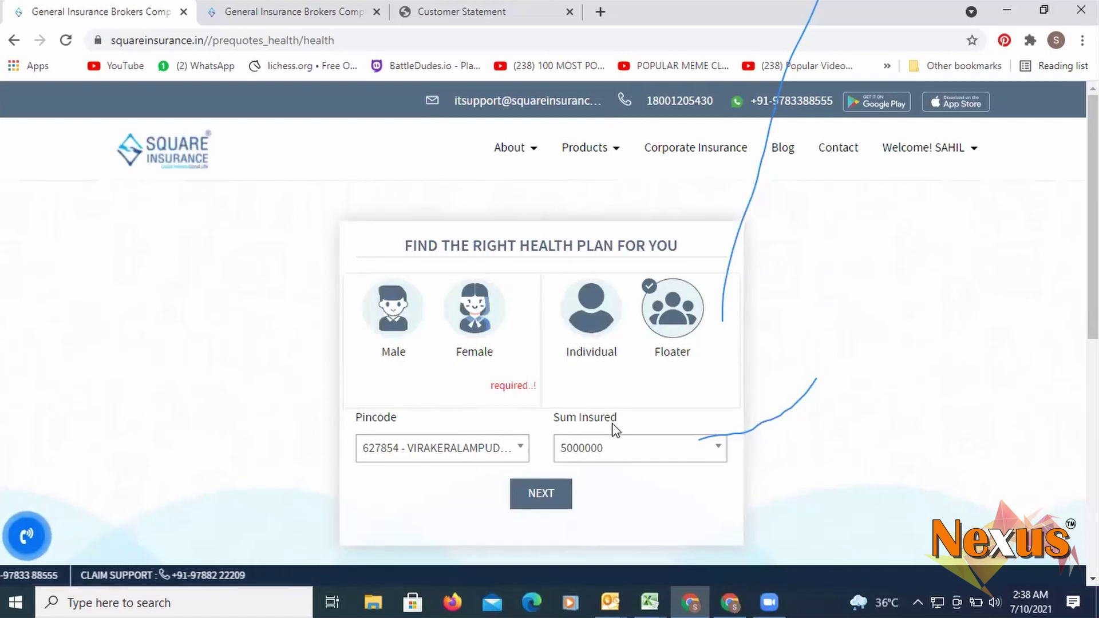
left_click(404, 338)
left_click(538, 495)
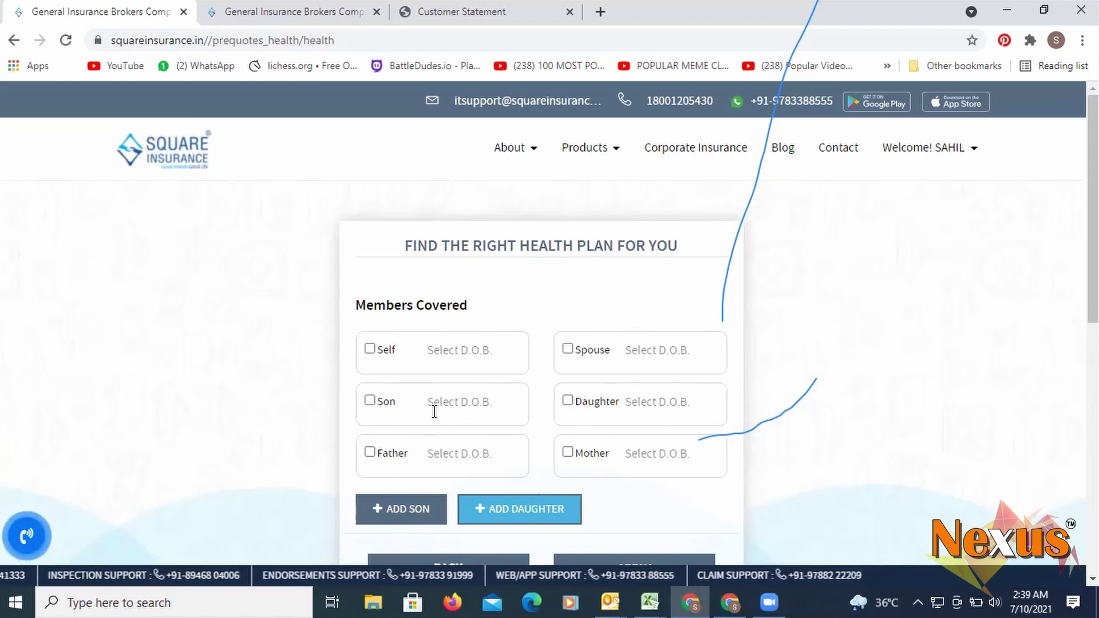
left_click(375, 355)
left_click(468, 353)
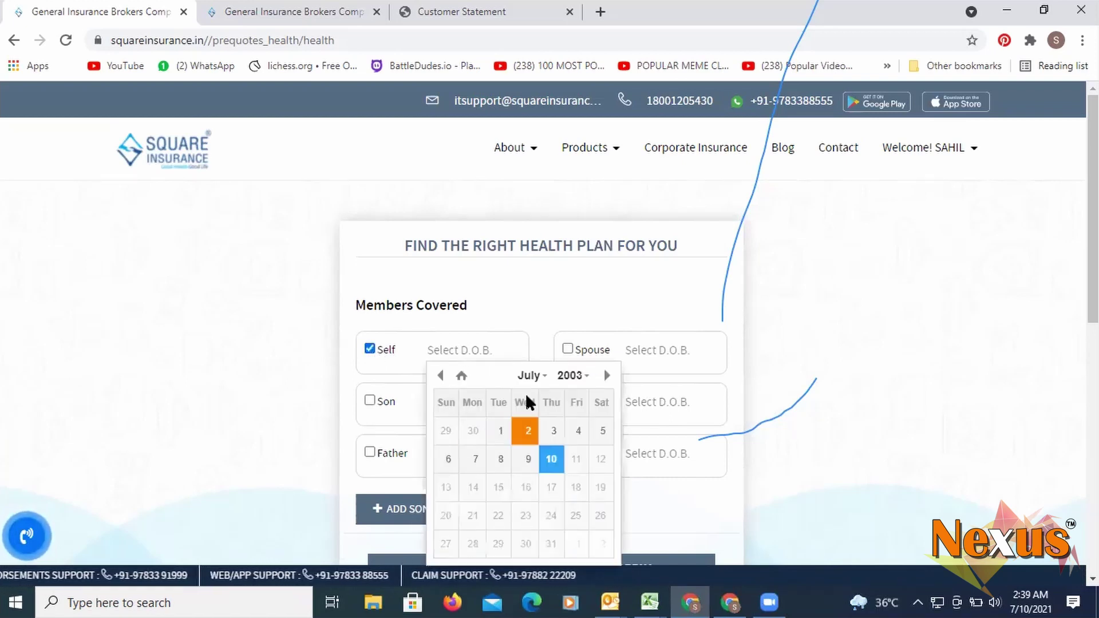
left_click(572, 376)
scroll(584, 413, "down", 7)
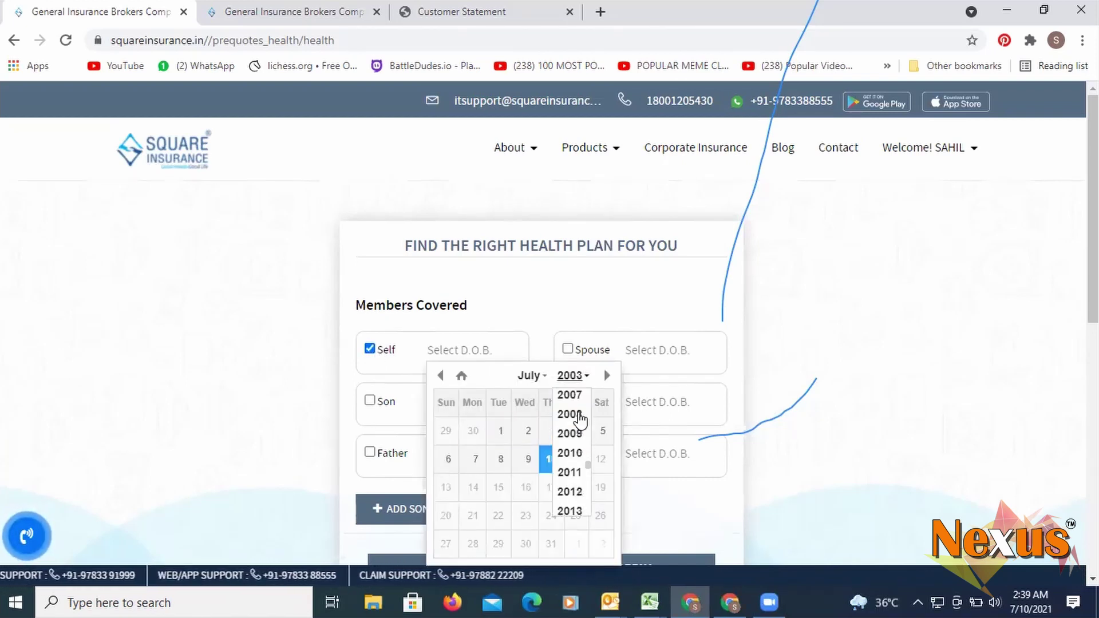
scroll(575, 429, "down", 5)
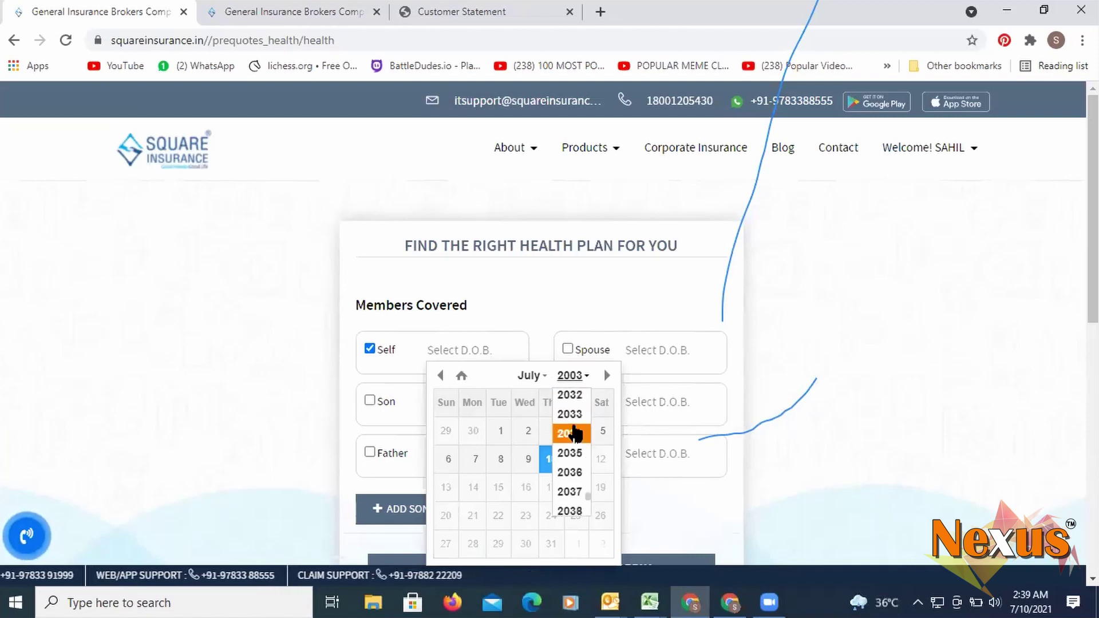
scroll(580, 438, "up", 10)
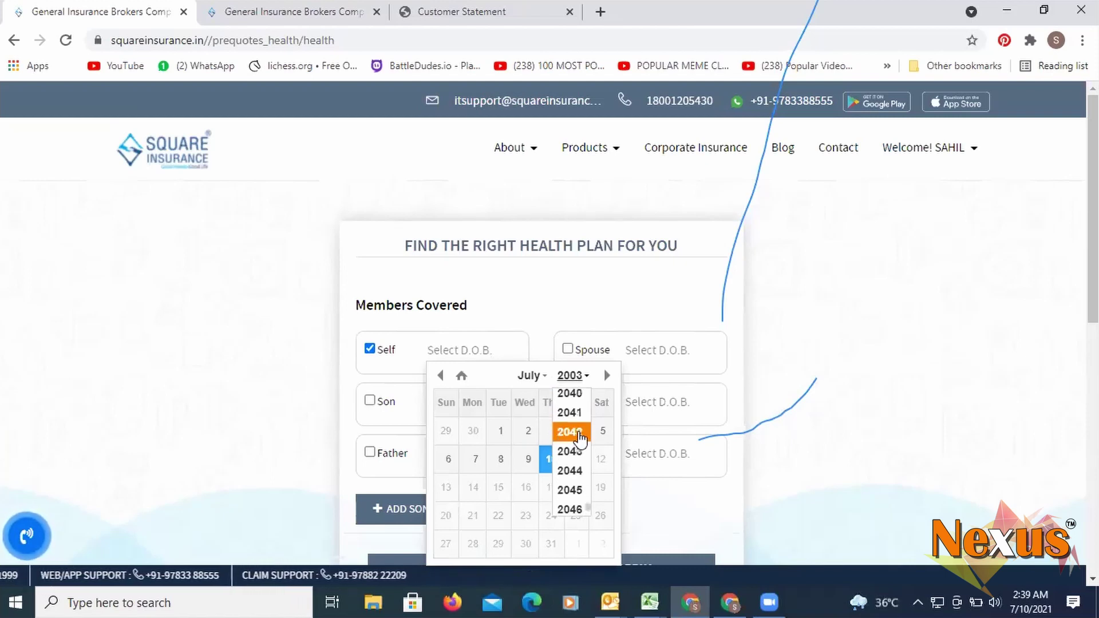
scroll(580, 438, "up", 2)
scroll(580, 438, "down", 2)
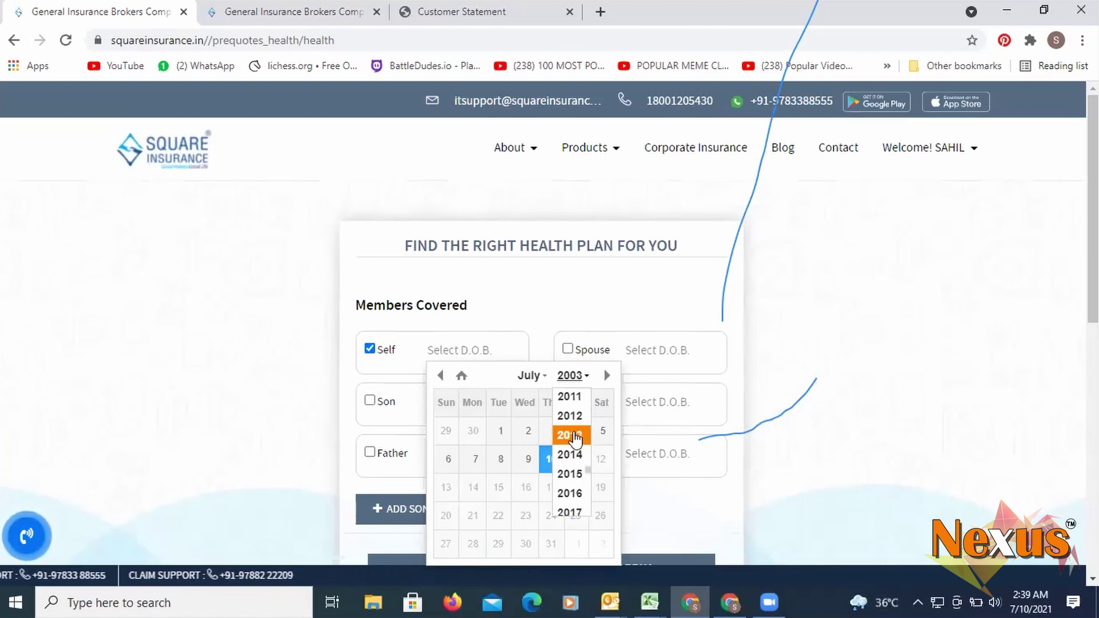
scroll(575, 436, "down", 3)
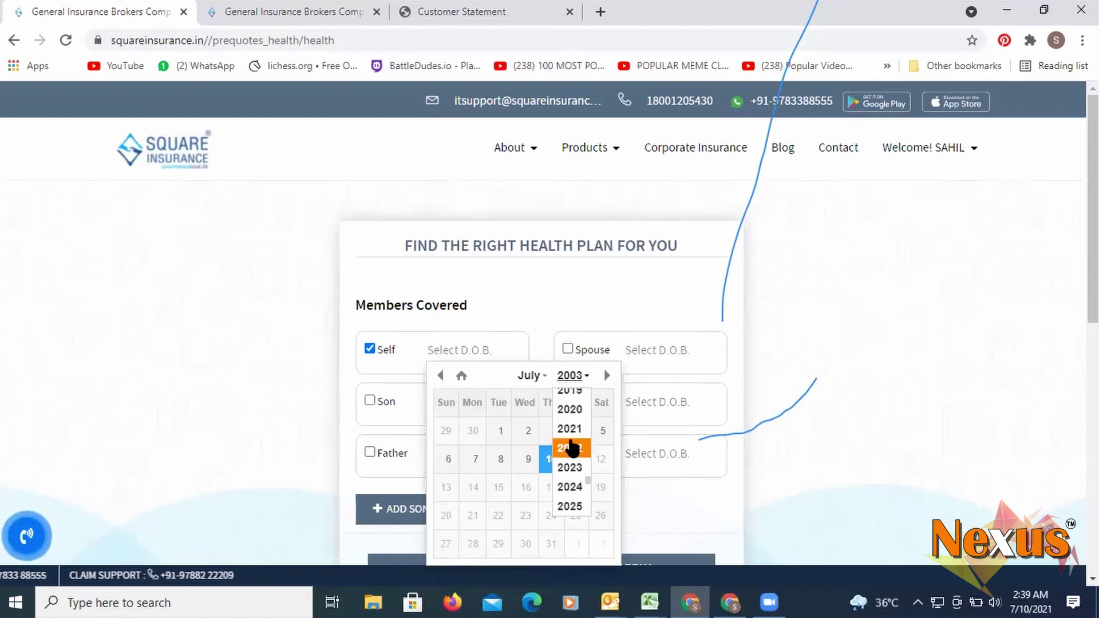
scroll(572, 449, "down", 5)
scroll(575, 446, "up", 5)
scroll(577, 446, "down", 8)
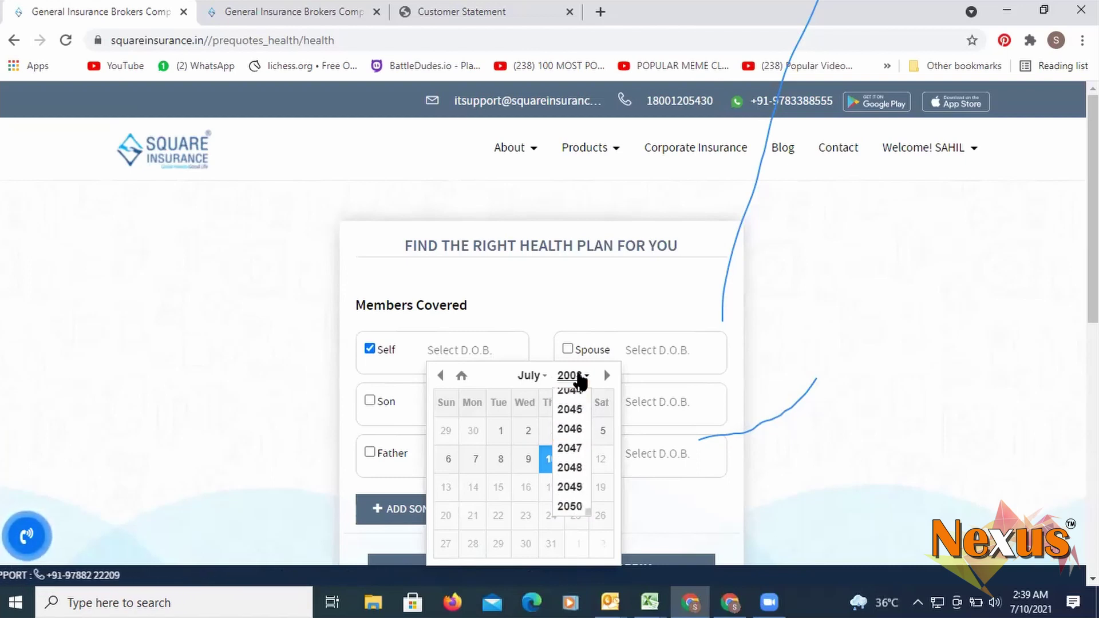
left_click(579, 376)
left_click(580, 375)
scroll(574, 402, "down", 2)
scroll(576, 408, "down", 1)
scroll(582, 421, "down", 4)
scroll(583, 423, "up", 12)
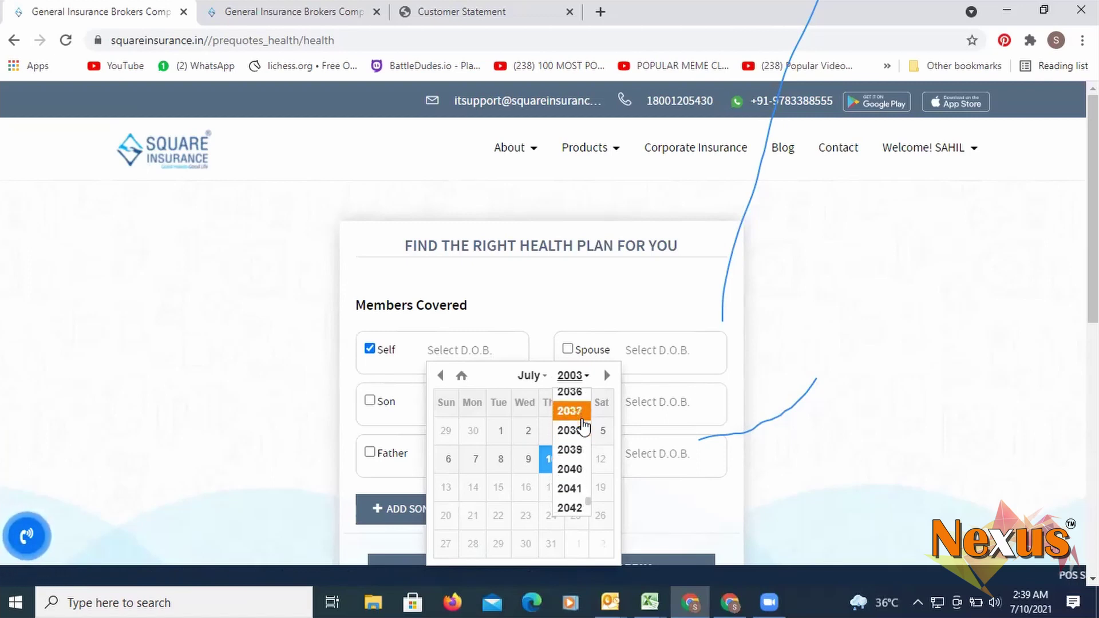
left_click(570, 490)
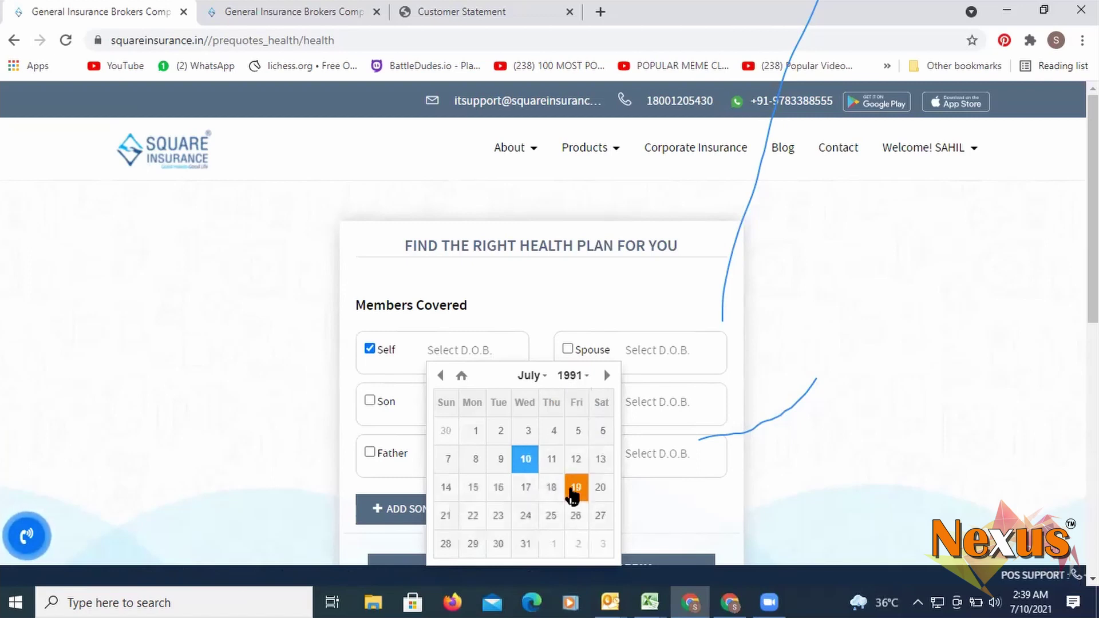
left_click(526, 461)
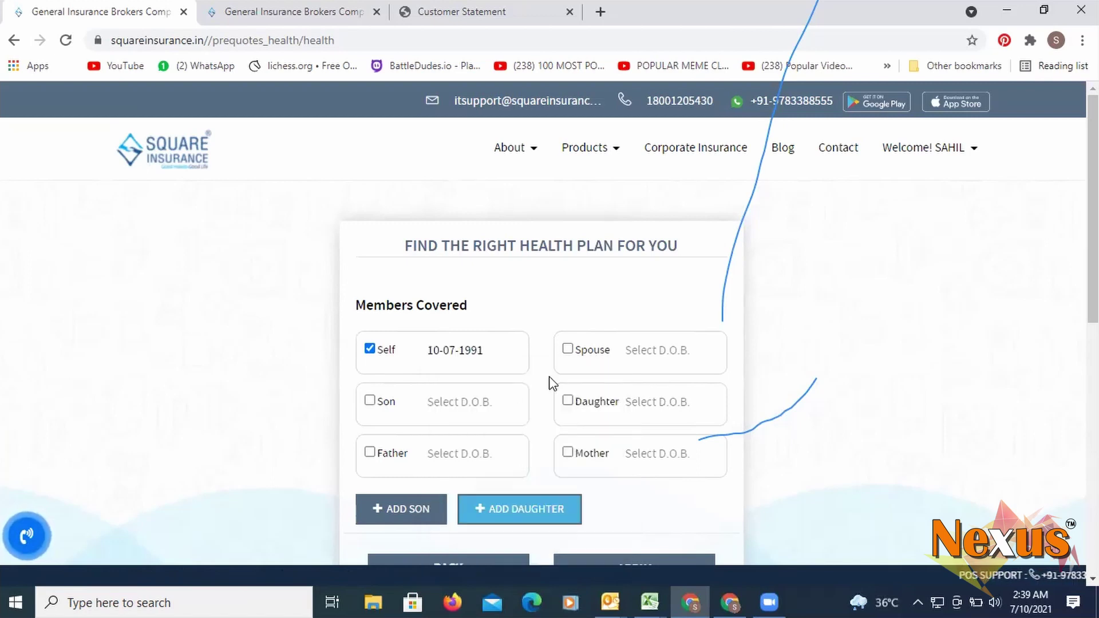
left_click(642, 353)
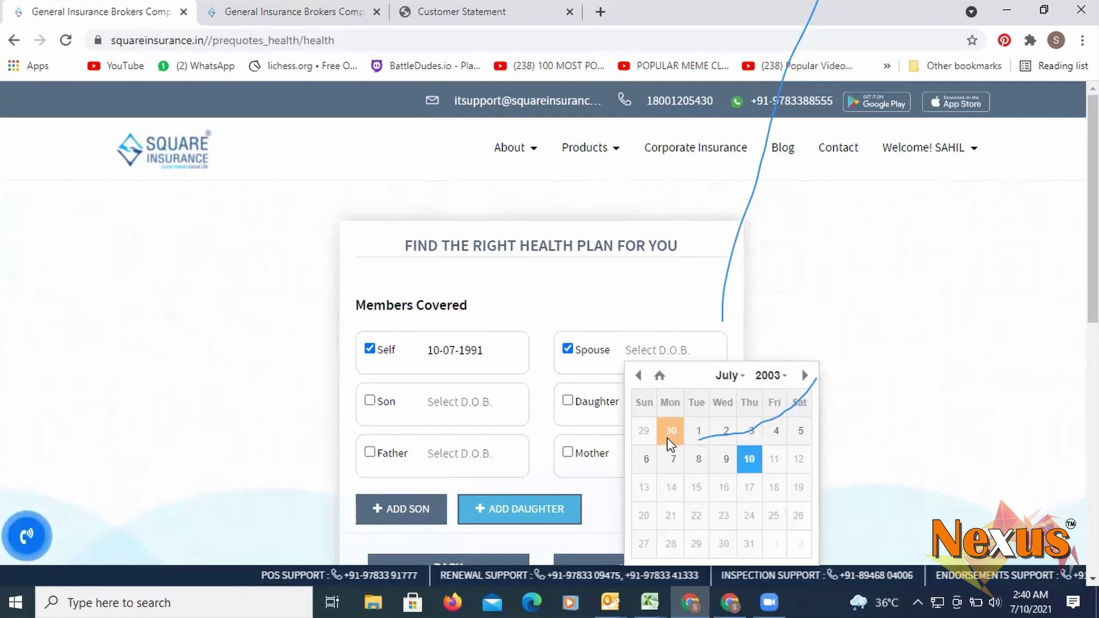
left_click(770, 376)
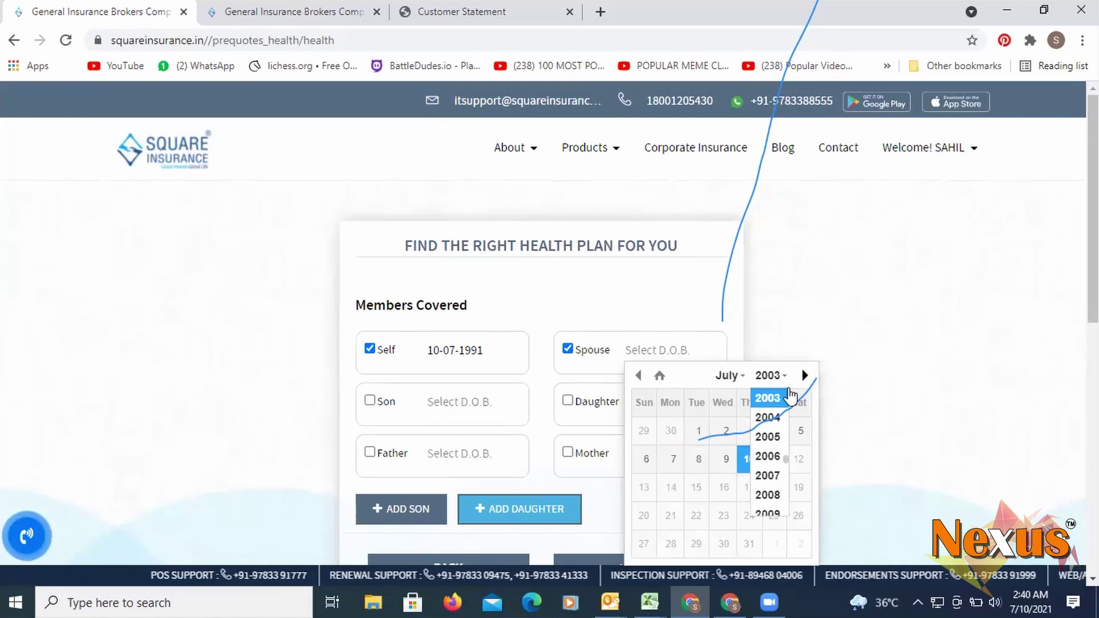
scroll(770, 424, "down", 7)
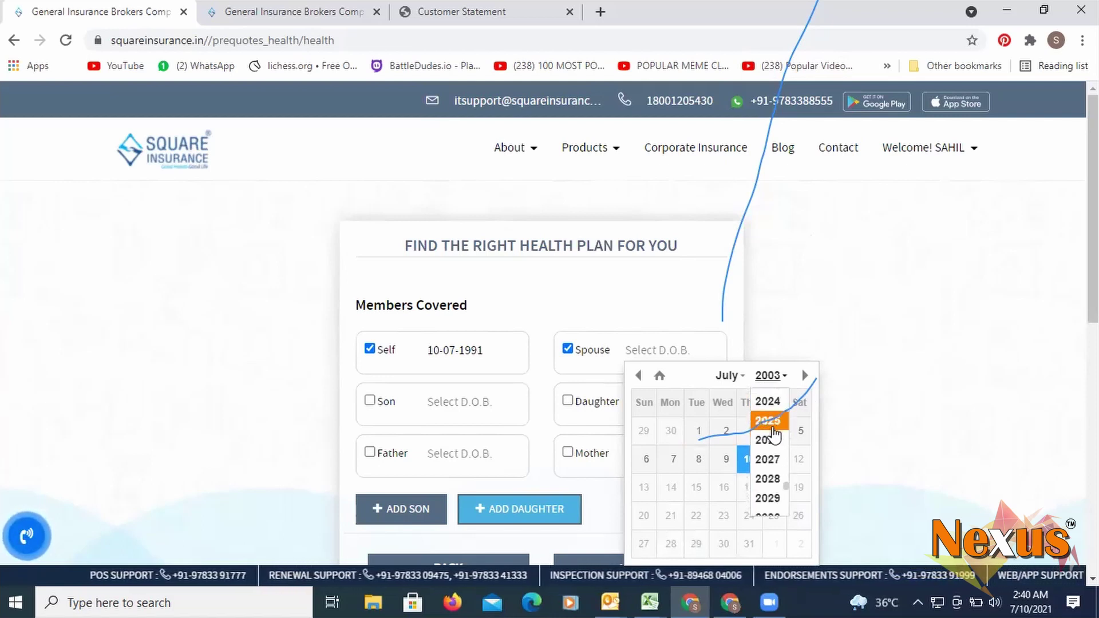
scroll(774, 436, "up", 11)
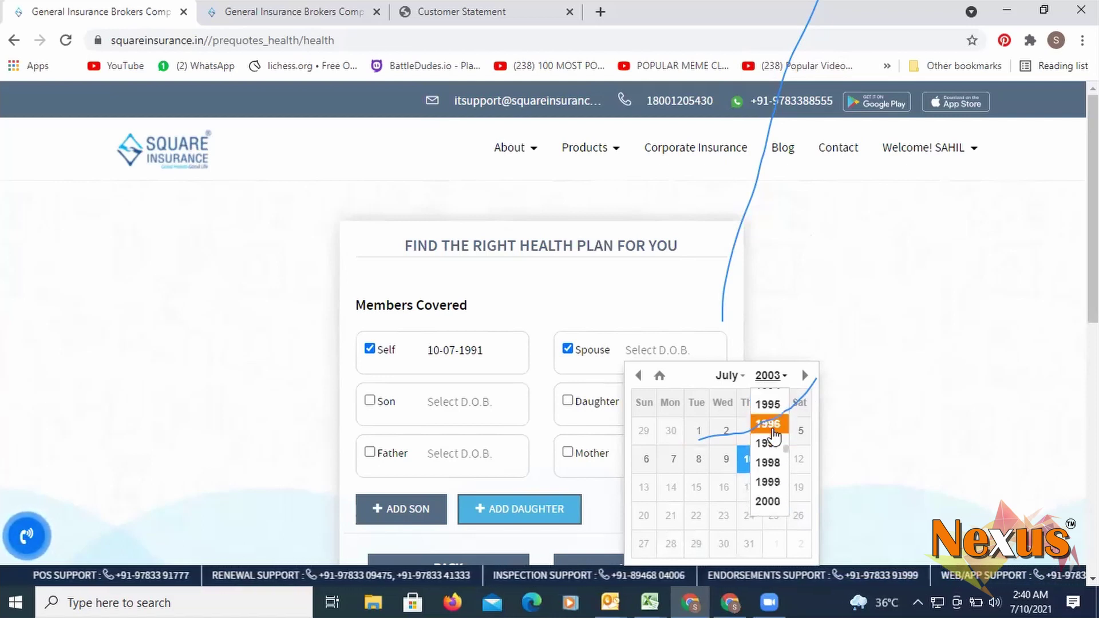
left_click(769, 465)
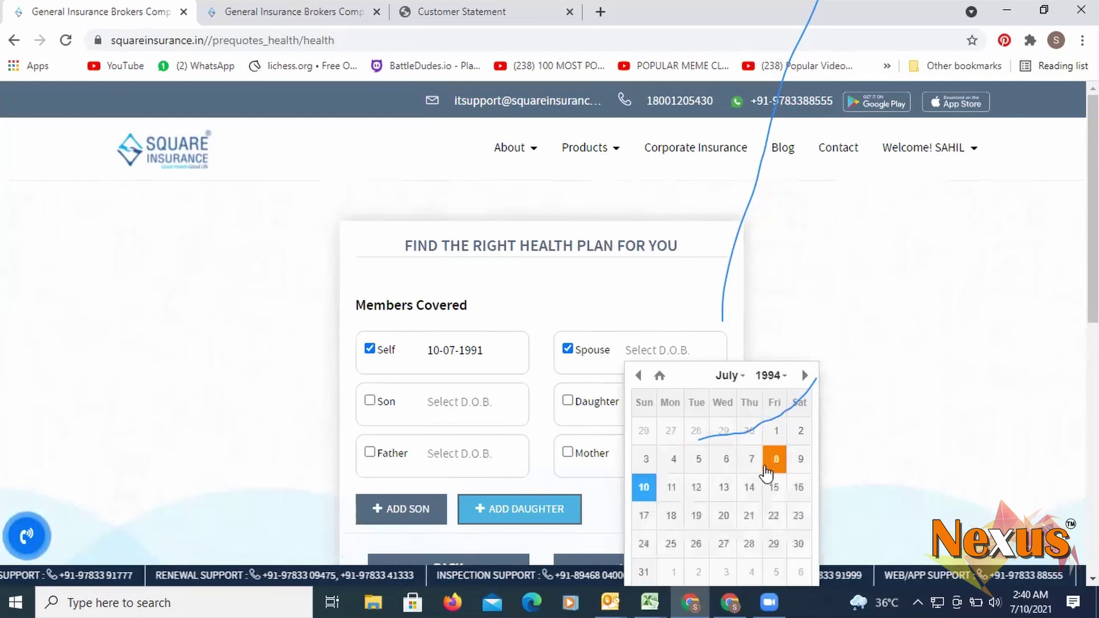
left_click(725, 465)
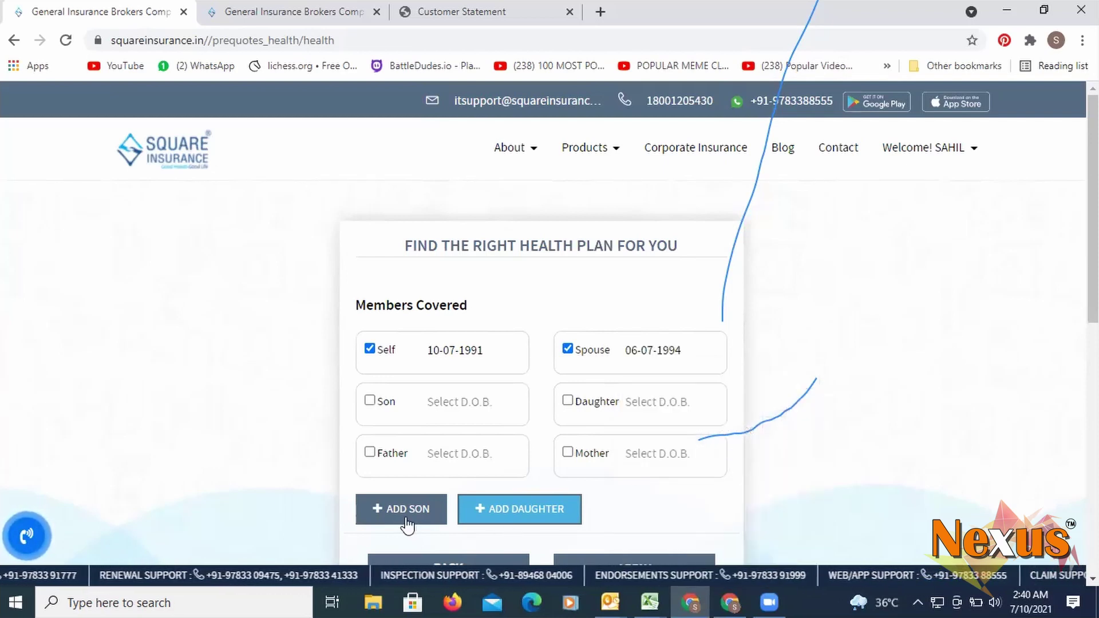
scroll(753, 430, "down", 3)
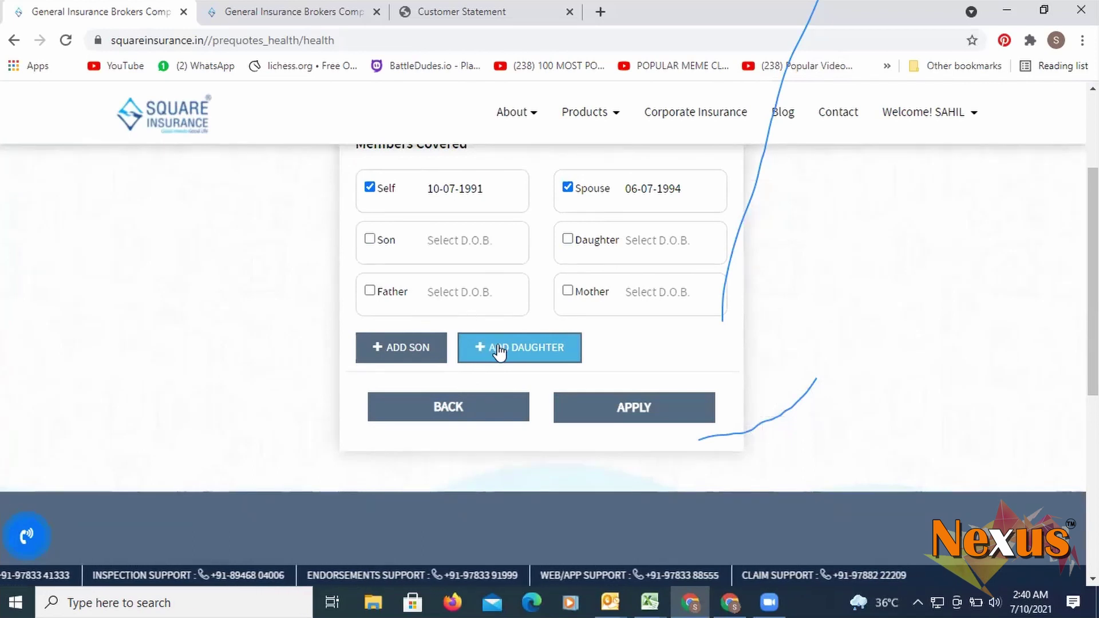
- Apply the covered members and answer No to the medical conditions question
left_click(621, 404)
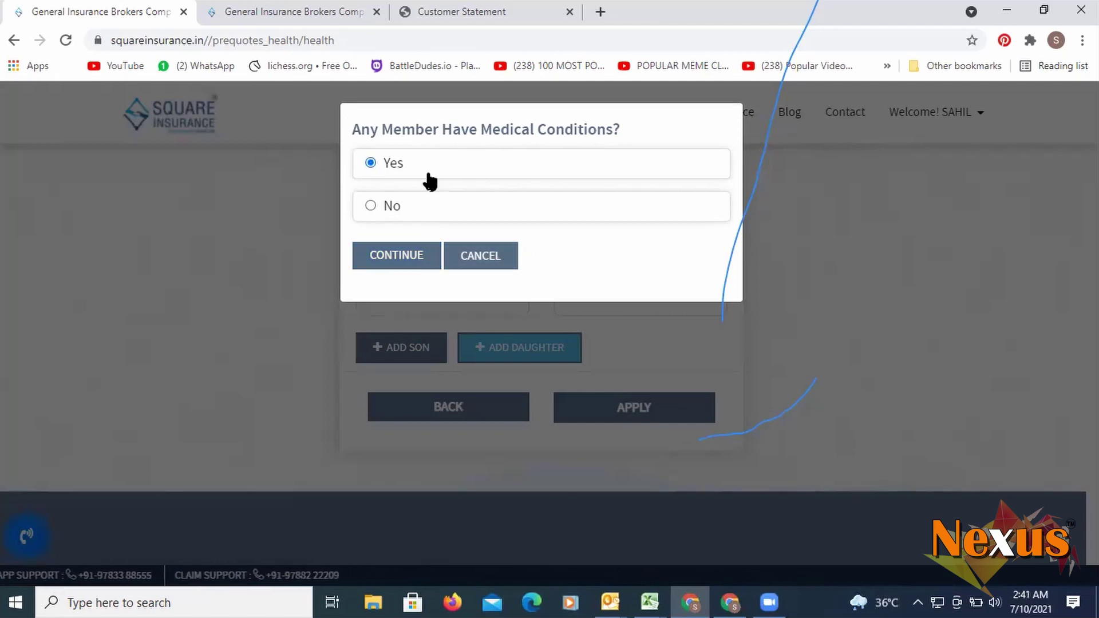
left_click(377, 210)
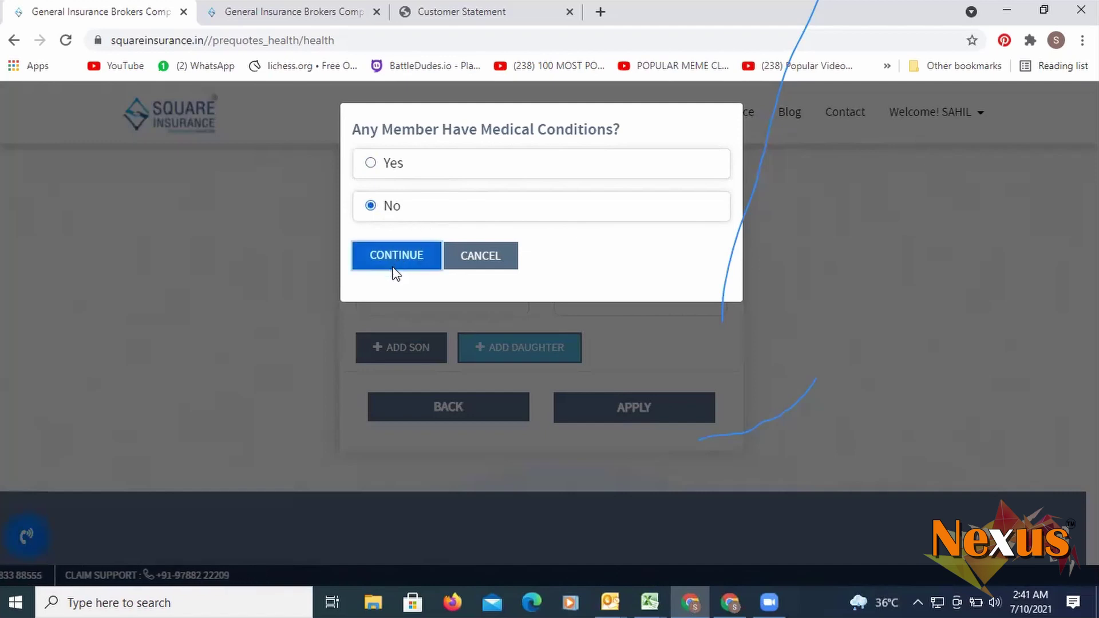
left_click(400, 267)
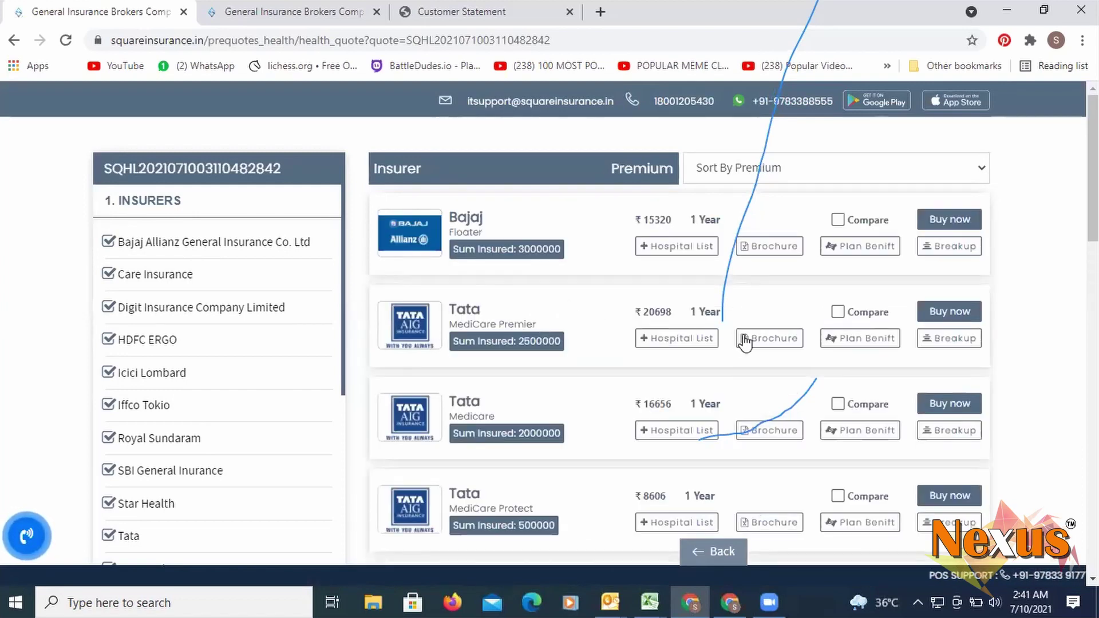
- Scroll through the health plan quotes from Bajaj, Tata, SBI and other insurers, then return to the top
scroll(897, 352, "down", 10)
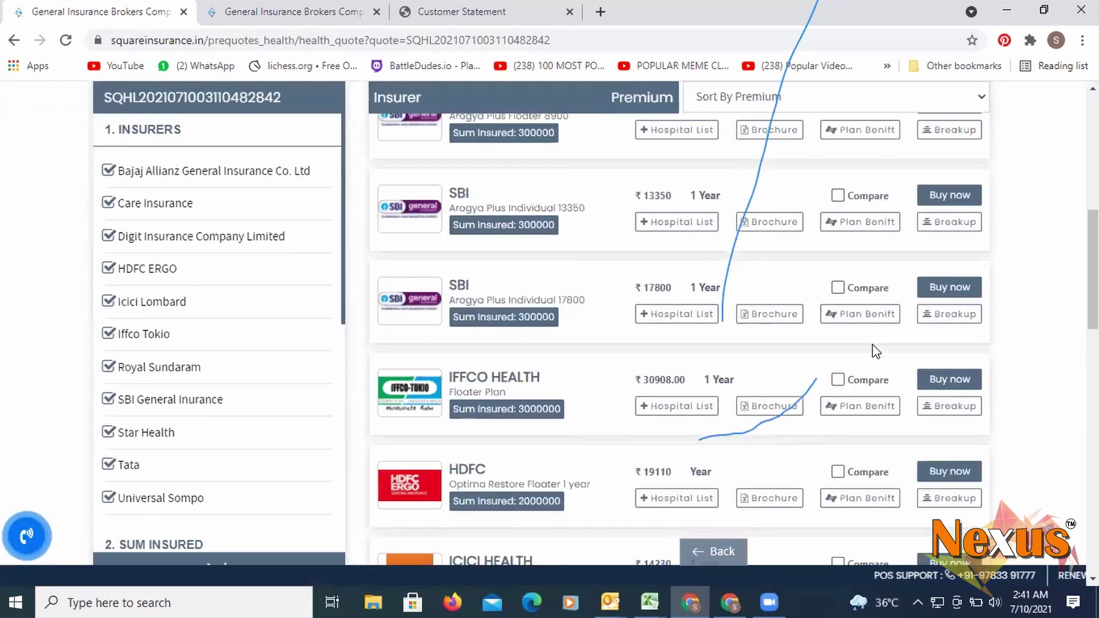
scroll(869, 352, "down", 7)
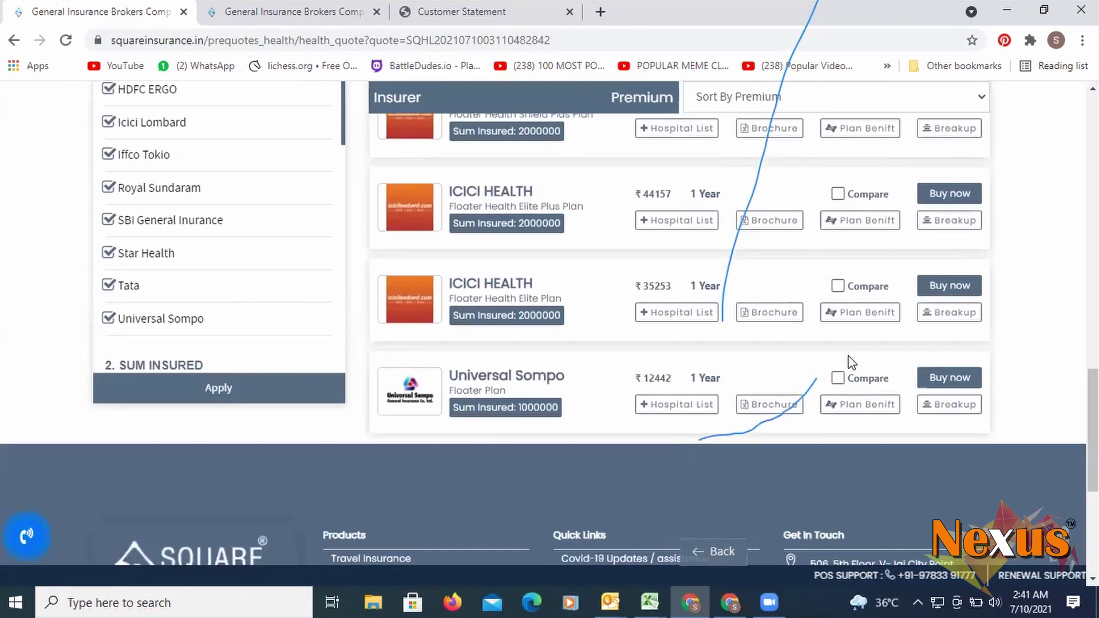
scroll(845, 357, "up", 6)
scroll(799, 364, "down", 1)
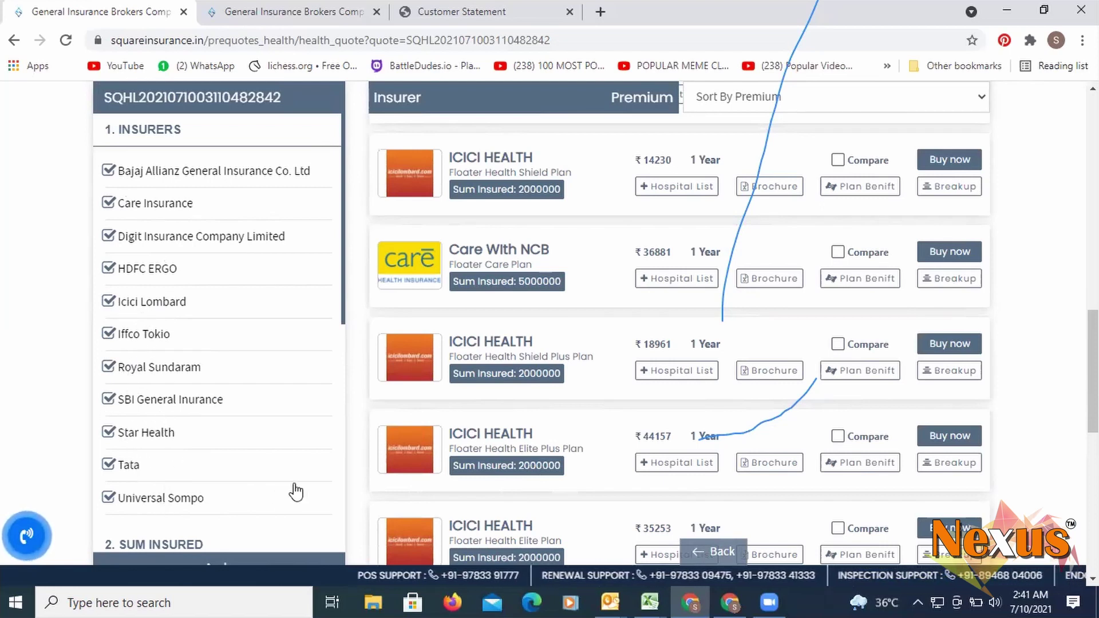
scroll(445, 353, "up", 5)
scroll(454, 357, "up", 5)
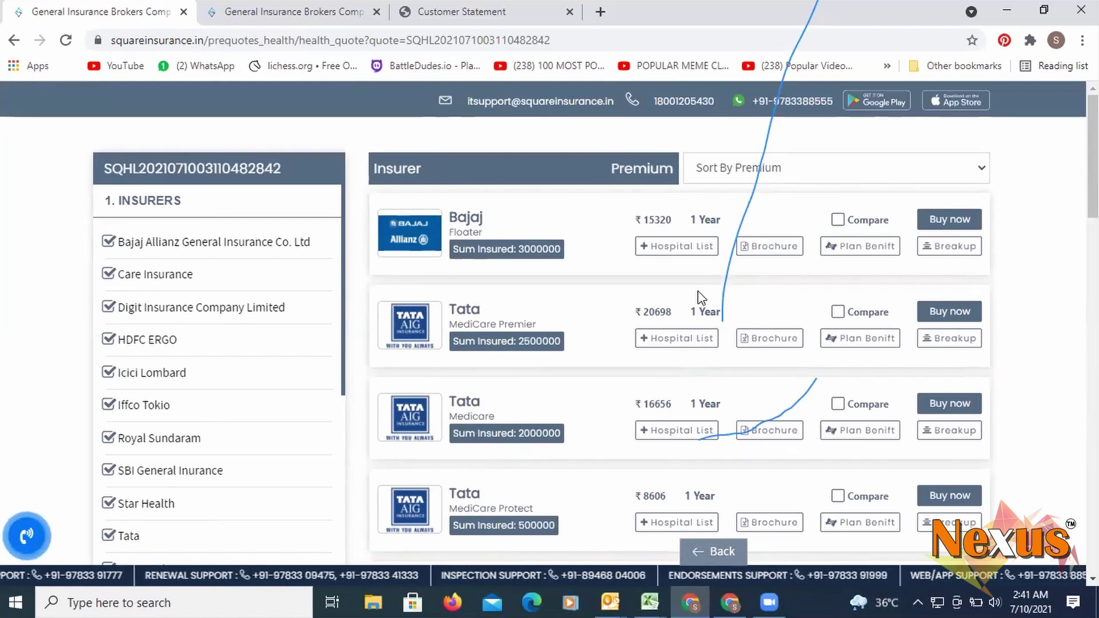
scroll(713, 266, "down", 2)
scroll(626, 241, "up", 2)
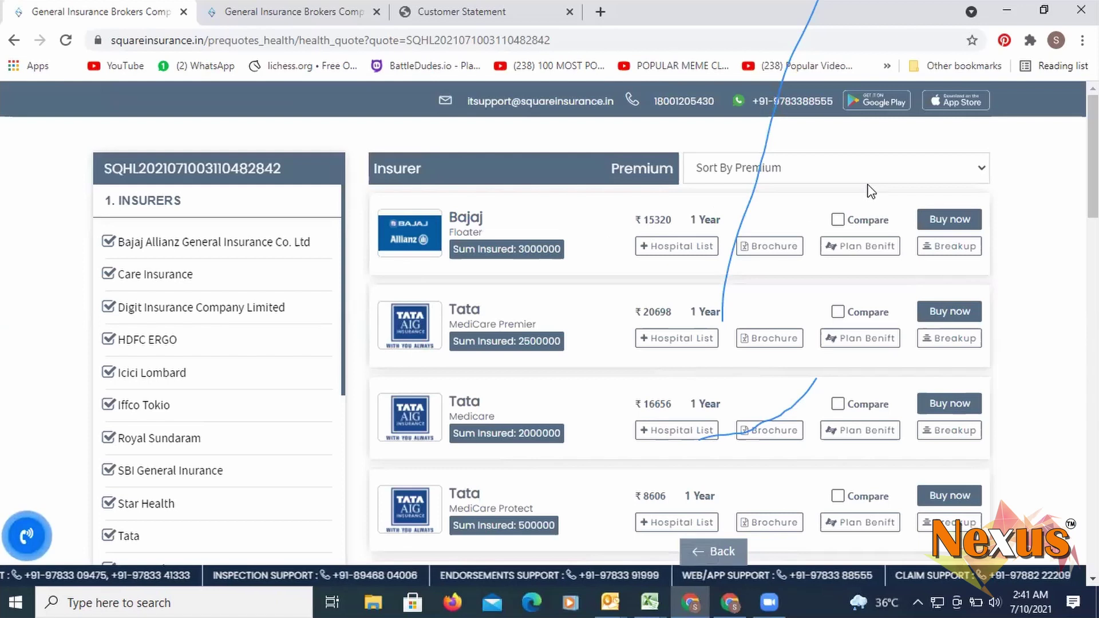
- Add the Bajaj Floater plan to the comparison and dismiss the alerts asking for more companies
left_click(837, 222)
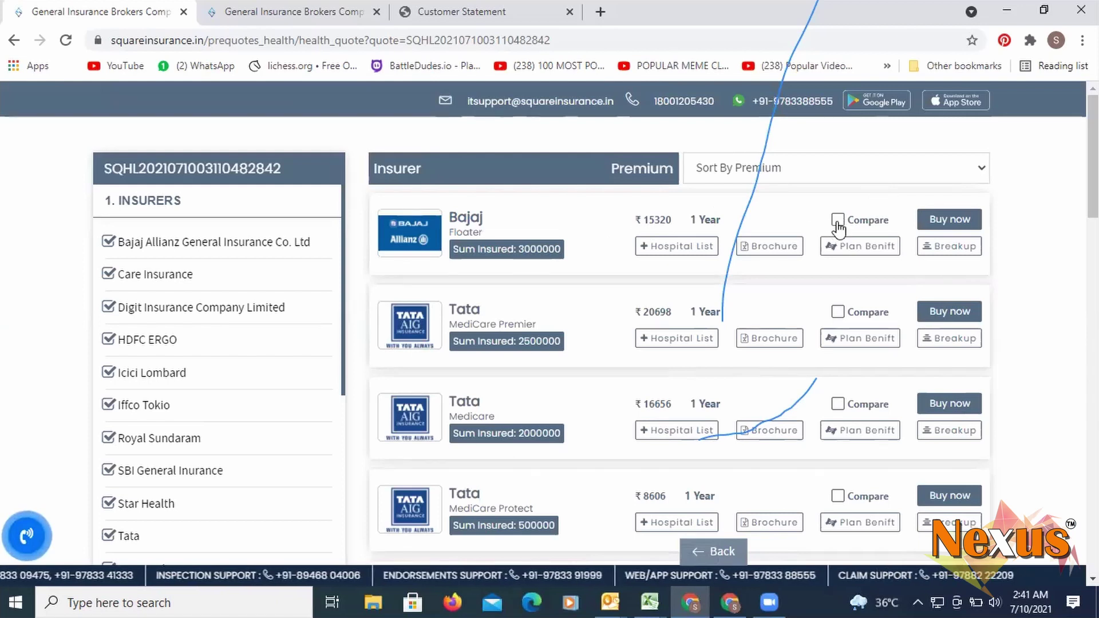
left_click(1002, 251)
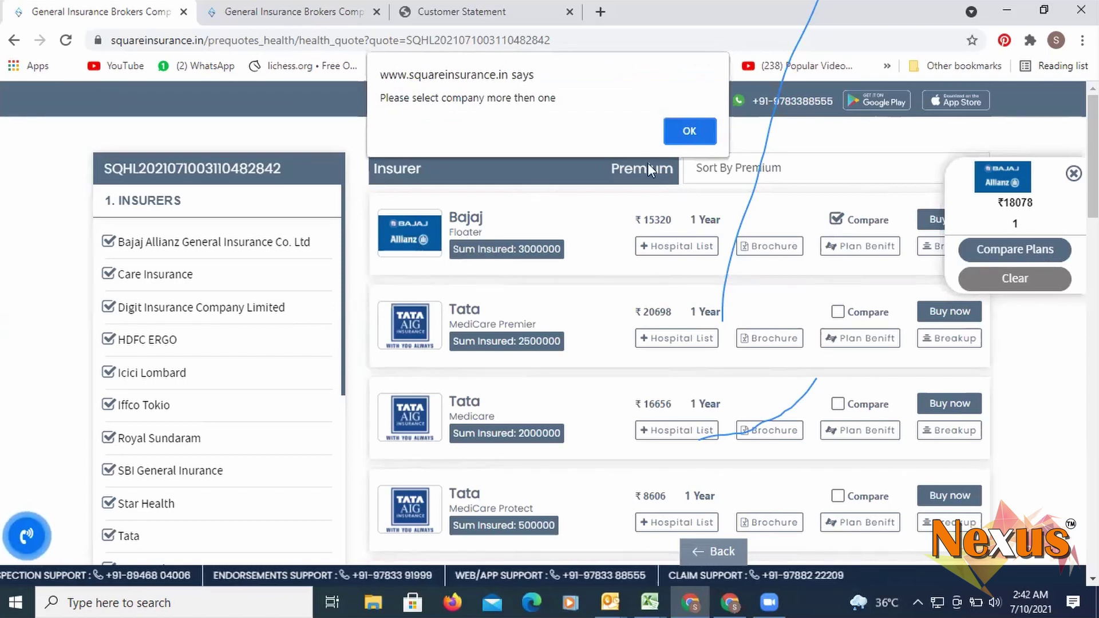
left_click(690, 132)
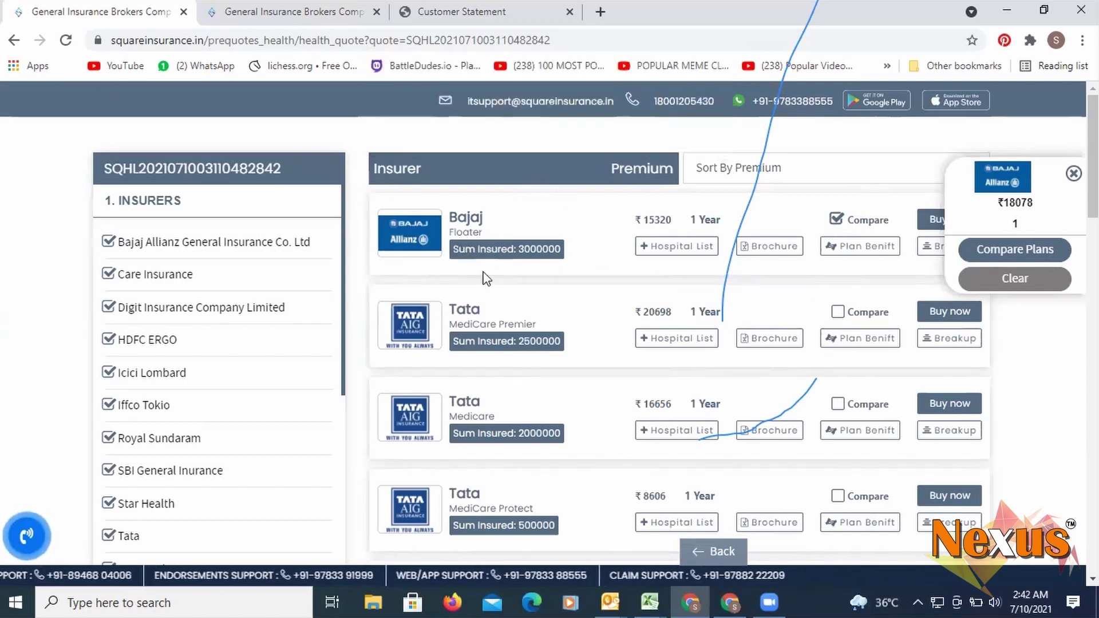
left_click(1022, 258)
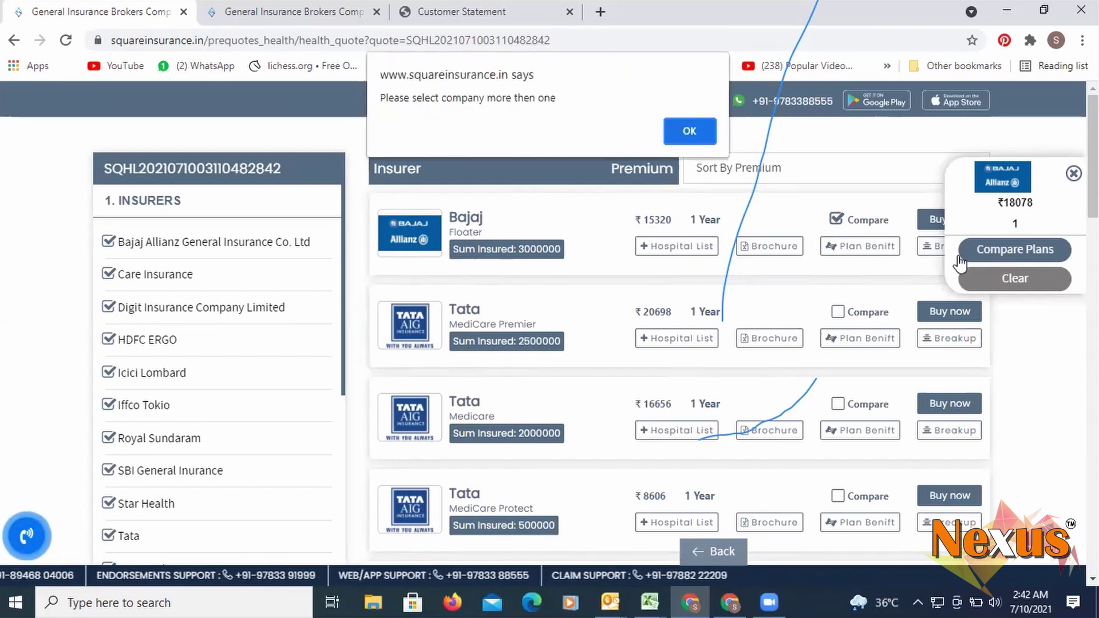
left_click(691, 131)
scroll(733, 183, "down", 3)
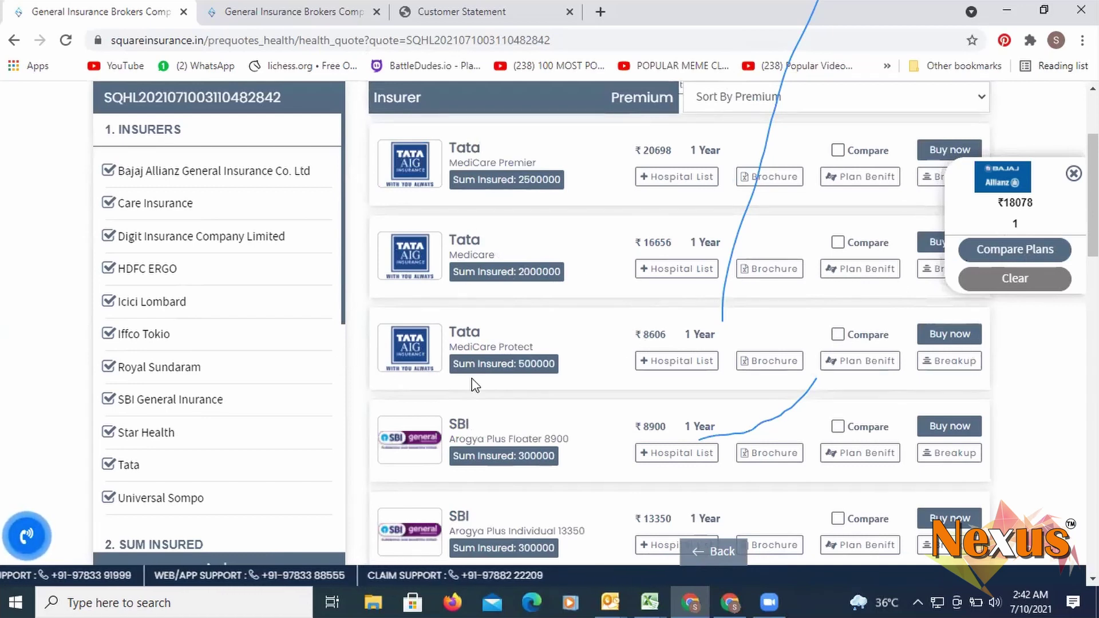
- Check the Tata MediCare Protect benefits, then add Tata MediCare Premier and SBI Arogya Plus Floater to compare
left_click(870, 359)
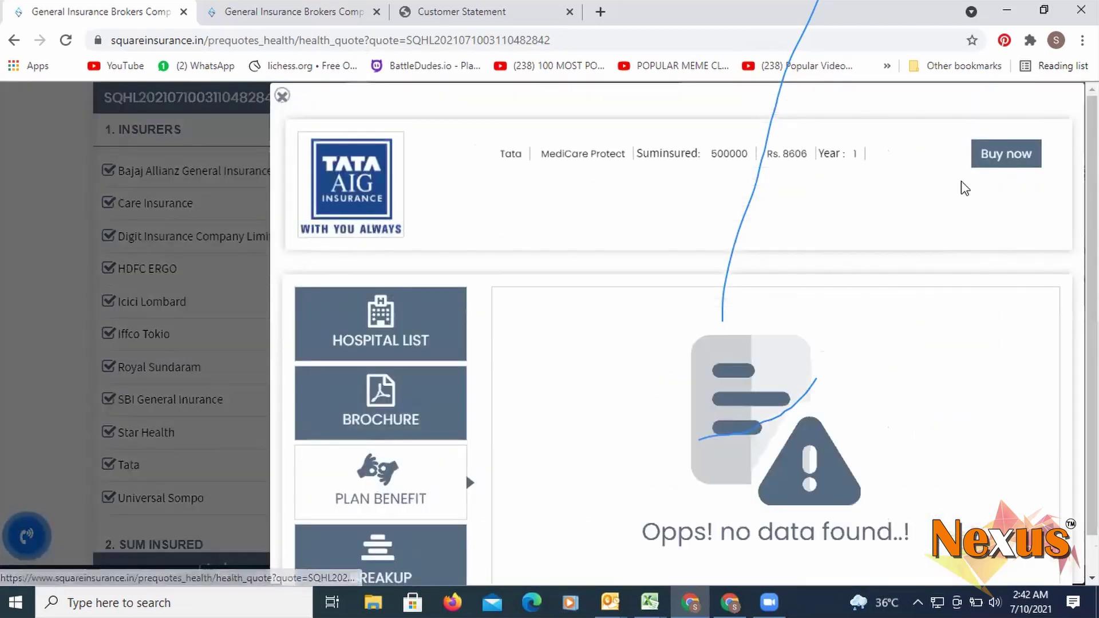
left_click(282, 182)
left_click(1036, 258)
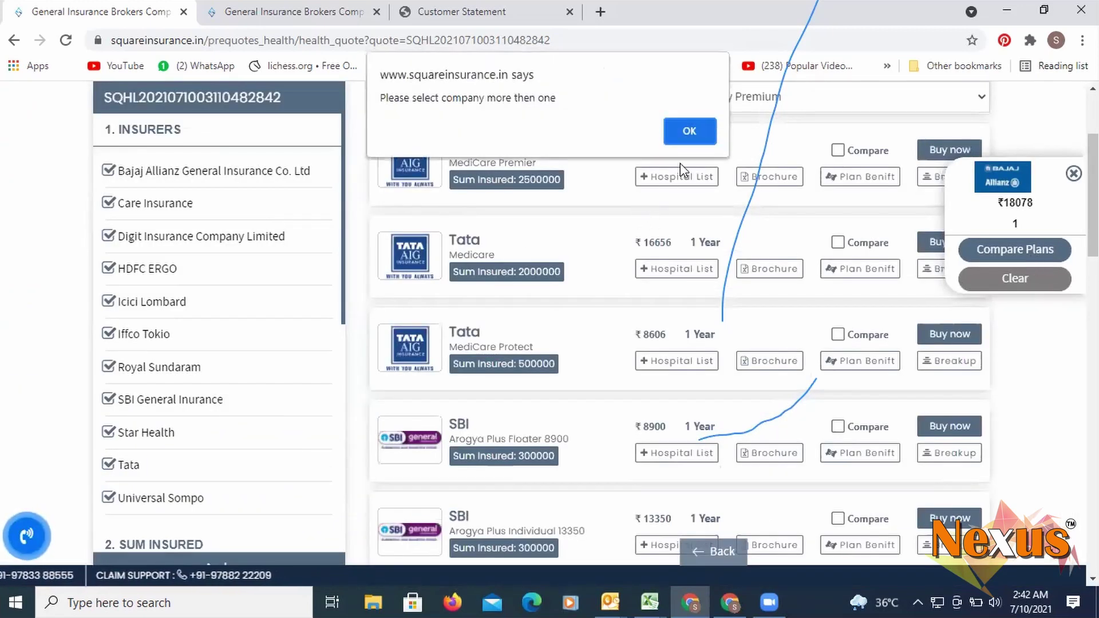
left_click(690, 131)
left_click(837, 150)
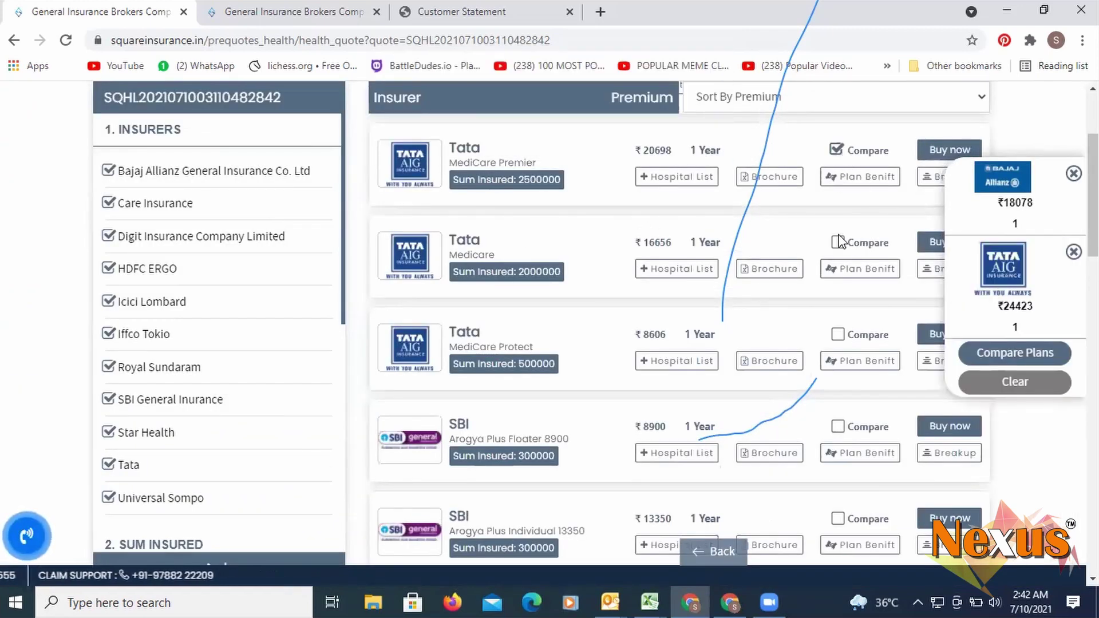
left_click(839, 427)
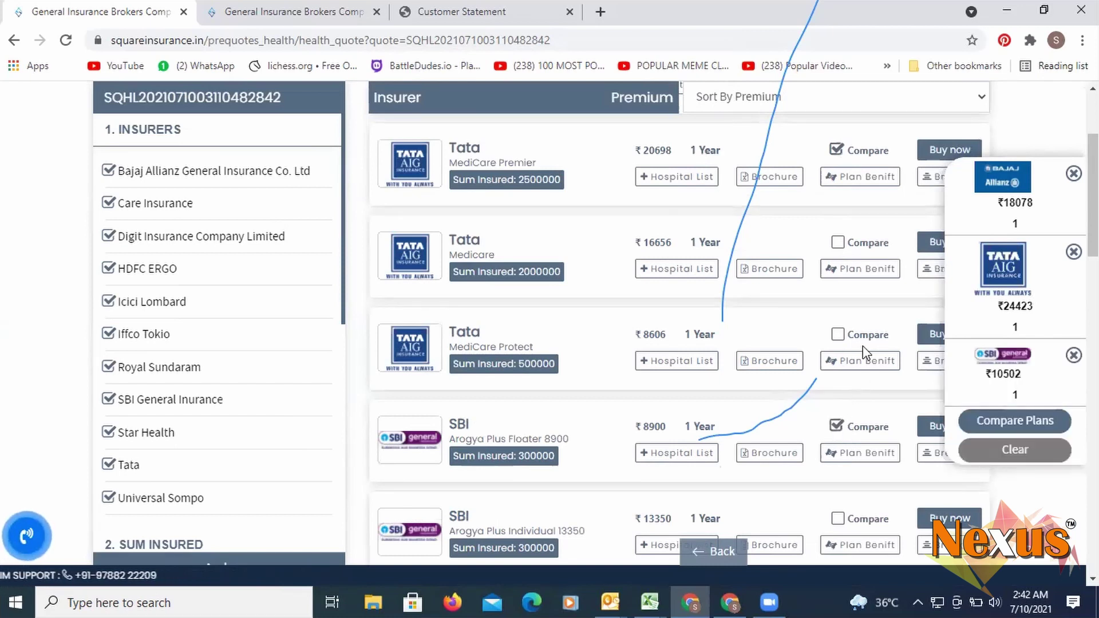
scroll(865, 342, "down", 8)
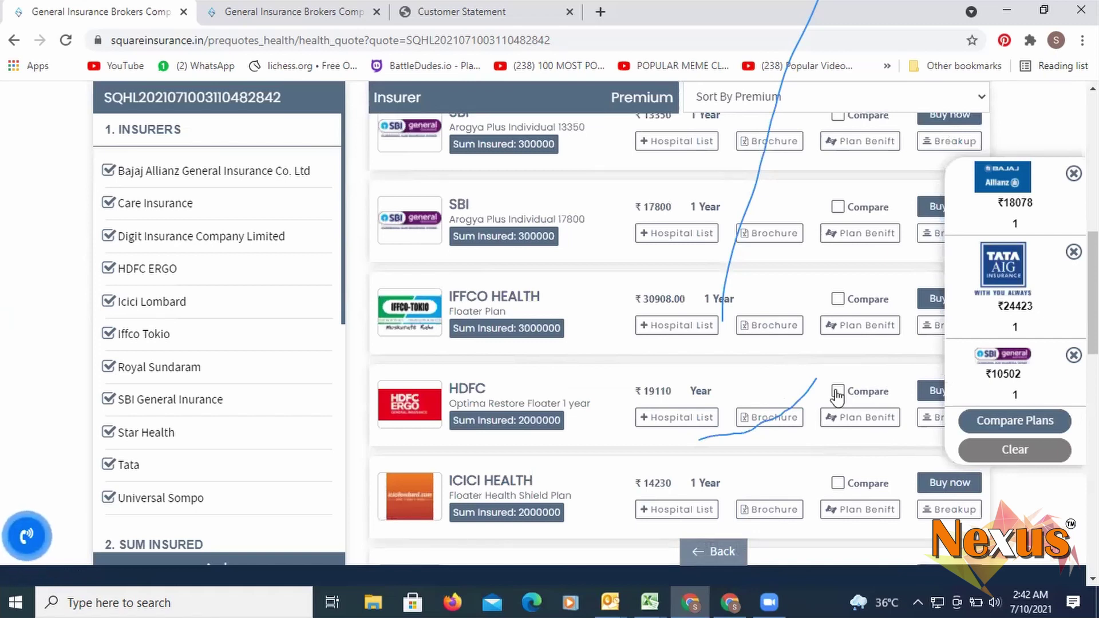
scroll(1025, 373, "up", 4)
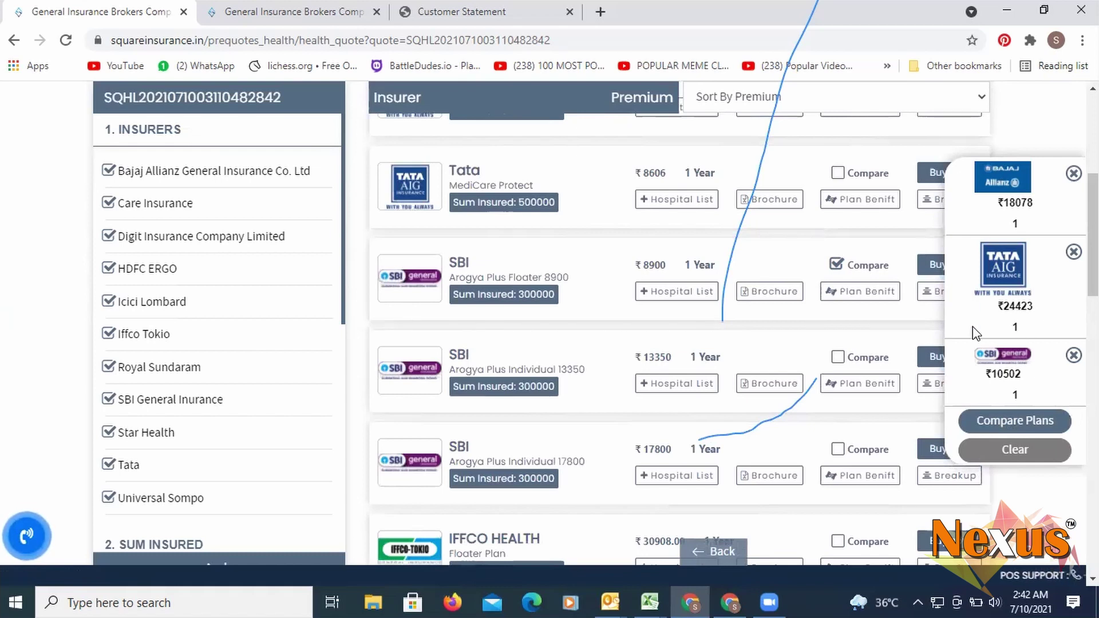
- Compare the Bajaj, Tata AIG and SBI plans side by side and review their coverage rows
left_click(1010, 424)
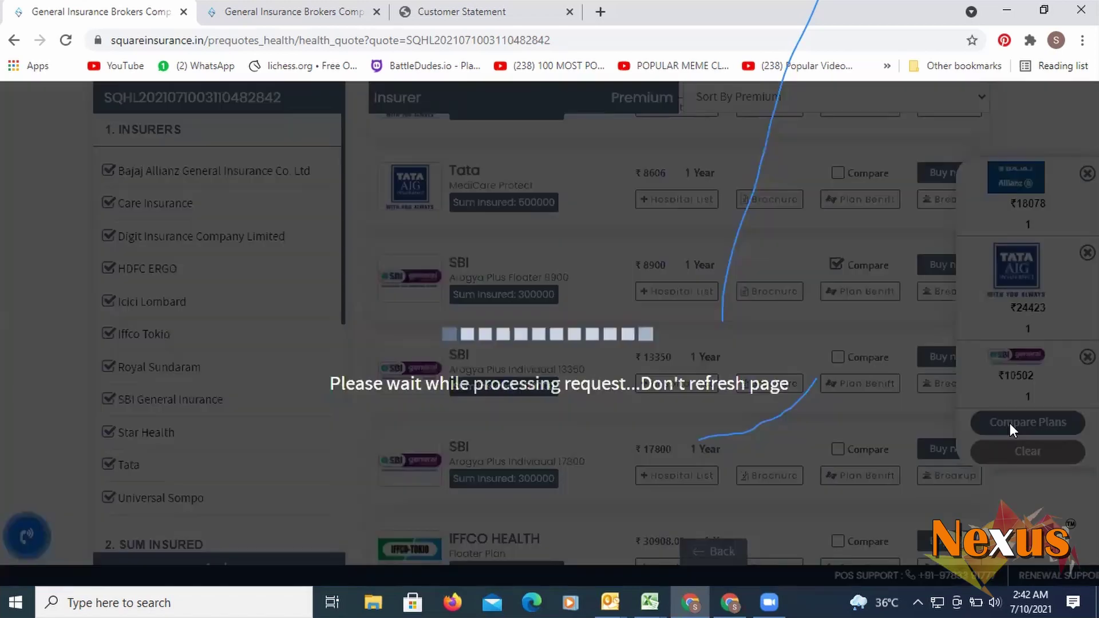
scroll(626, 285, "down", 2)
scroll(624, 282, "up", 2)
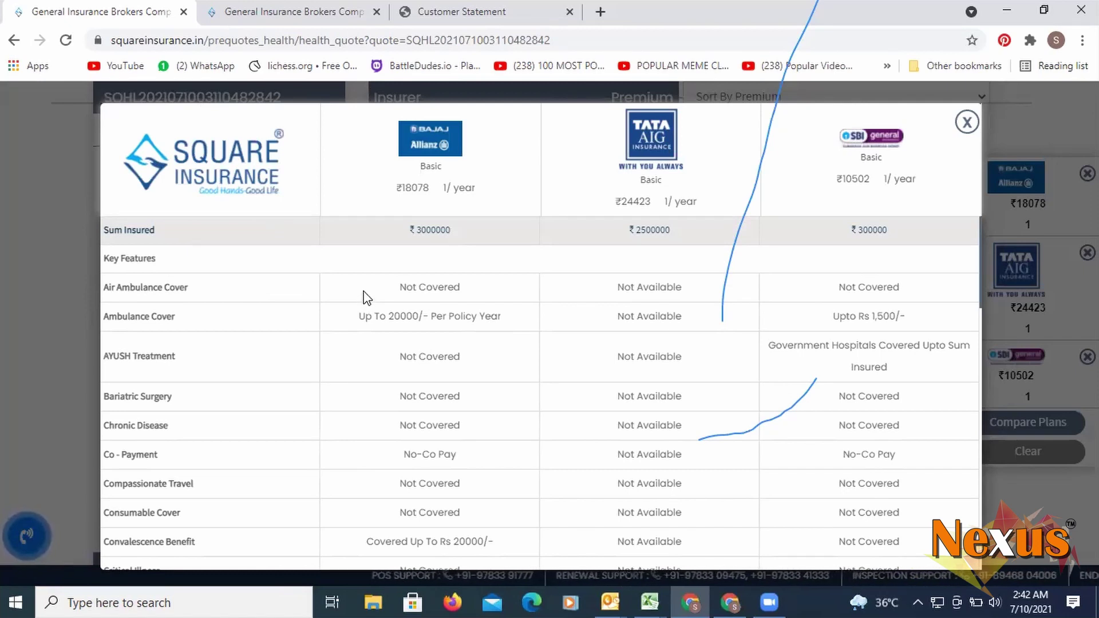
scroll(445, 294, "down", 4)
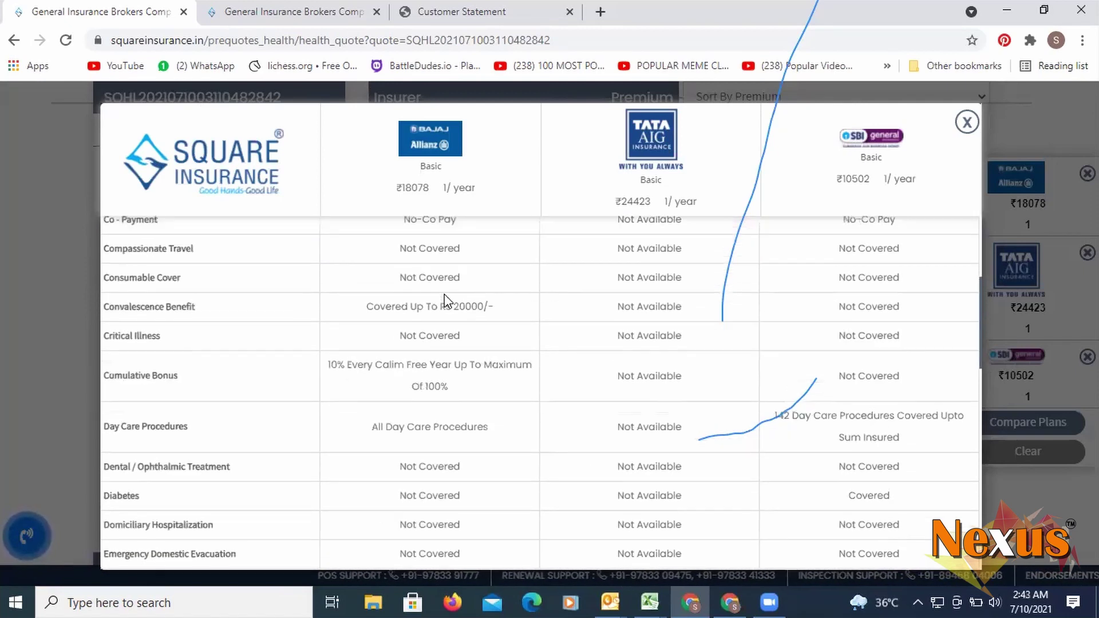
scroll(387, 294, "up", 4)
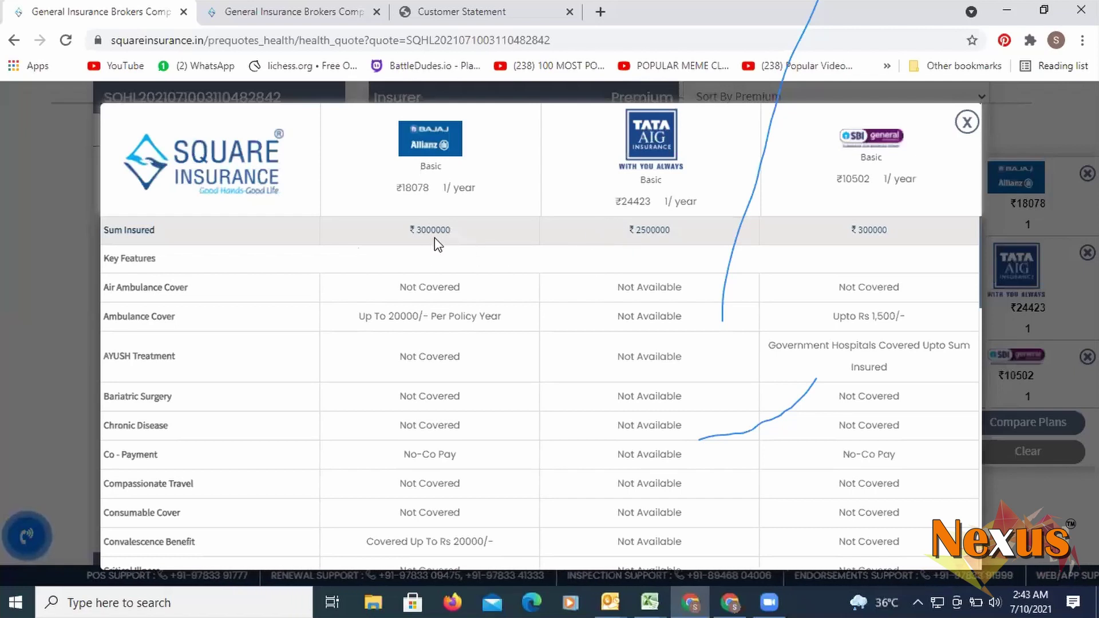
scroll(467, 263, "down", 8)
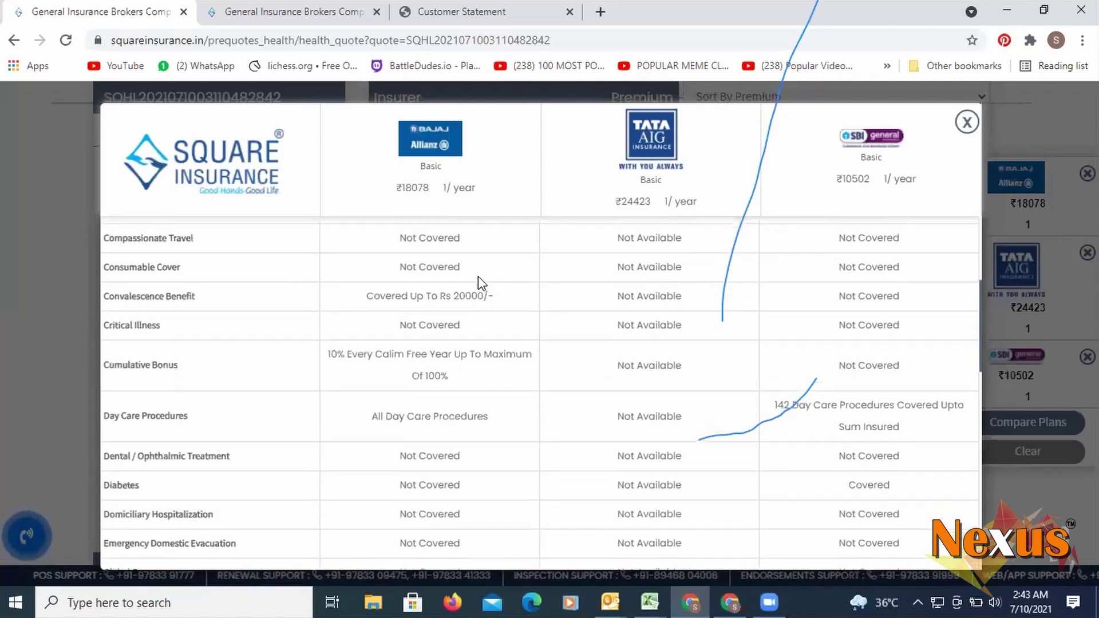
scroll(479, 273, "up", 8)
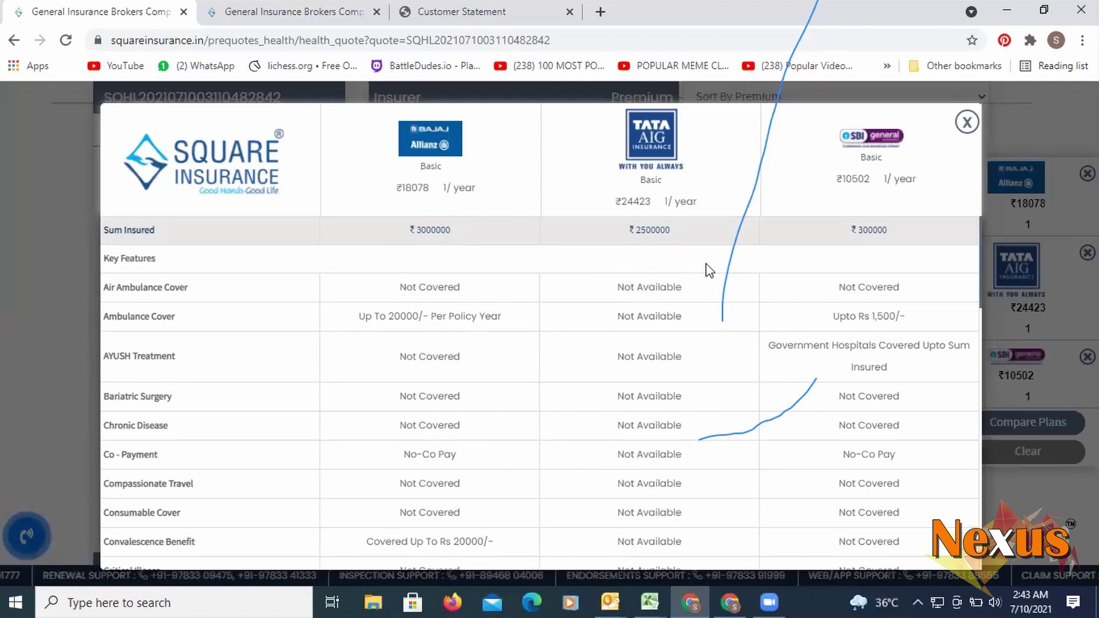
scroll(706, 263, "down", 8)
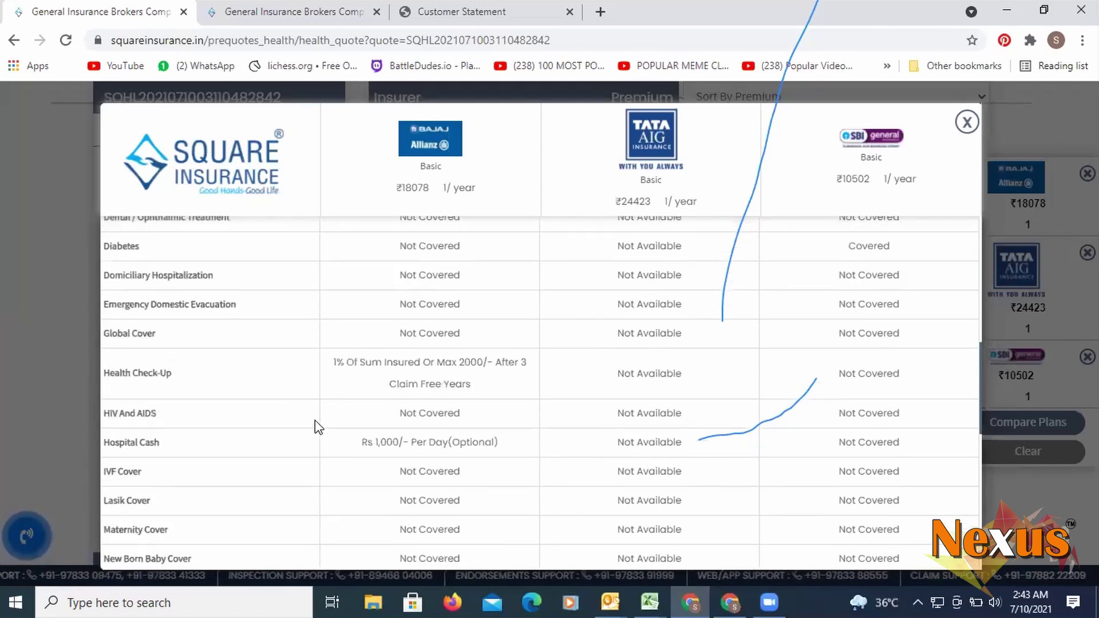
scroll(510, 422, "up", 4)
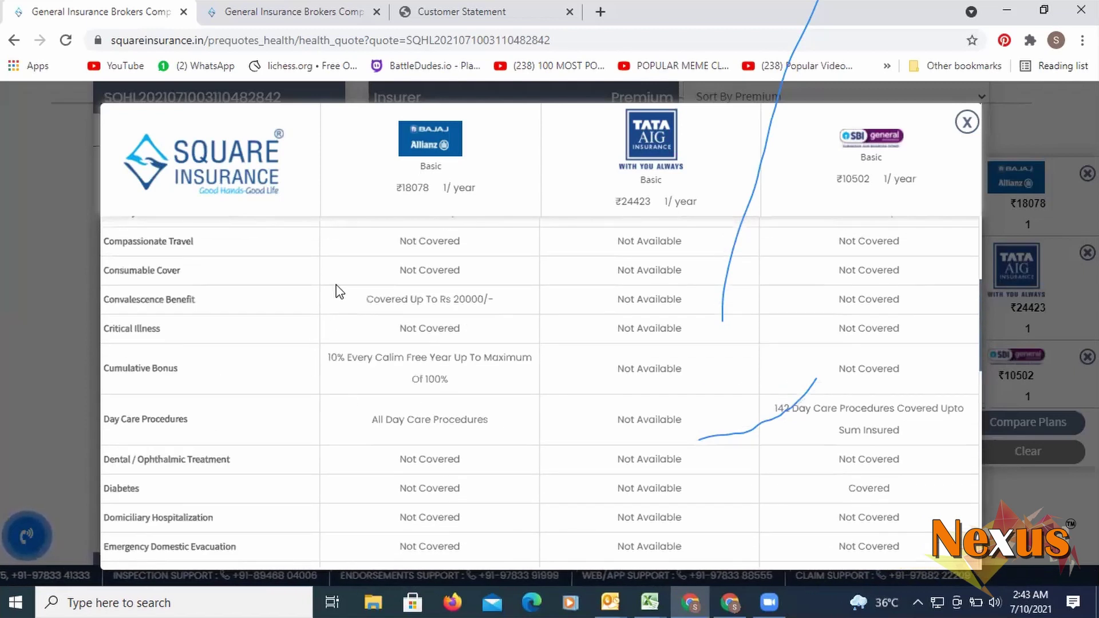
scroll(336, 304, "up", 3)
scroll(344, 384, "up", 1)
scroll(346, 380, "up", 1)
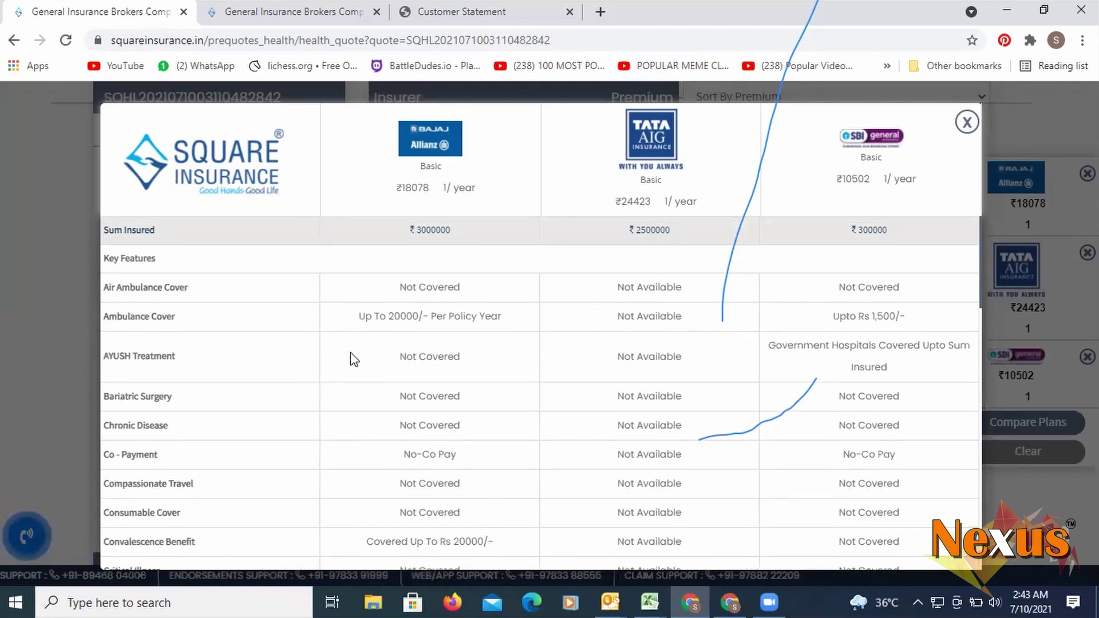
scroll(317, 361, "down", 3)
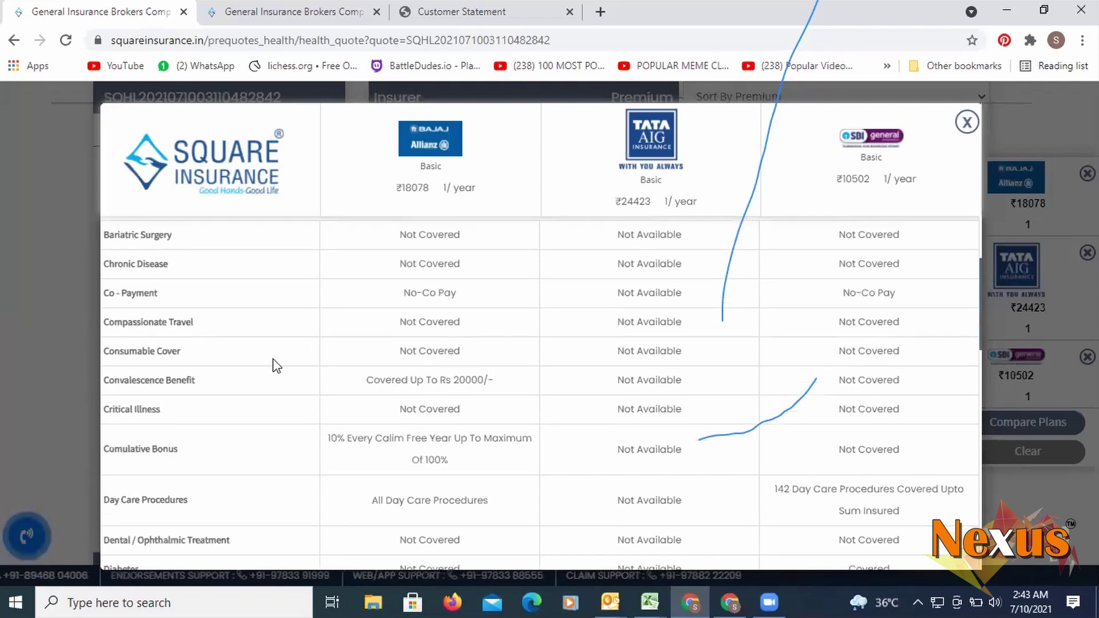
scroll(277, 361, "down", 2)
scroll(258, 310, "up", 4)
scroll(260, 321, "down", 4)
scroll(292, 338, "down", 1)
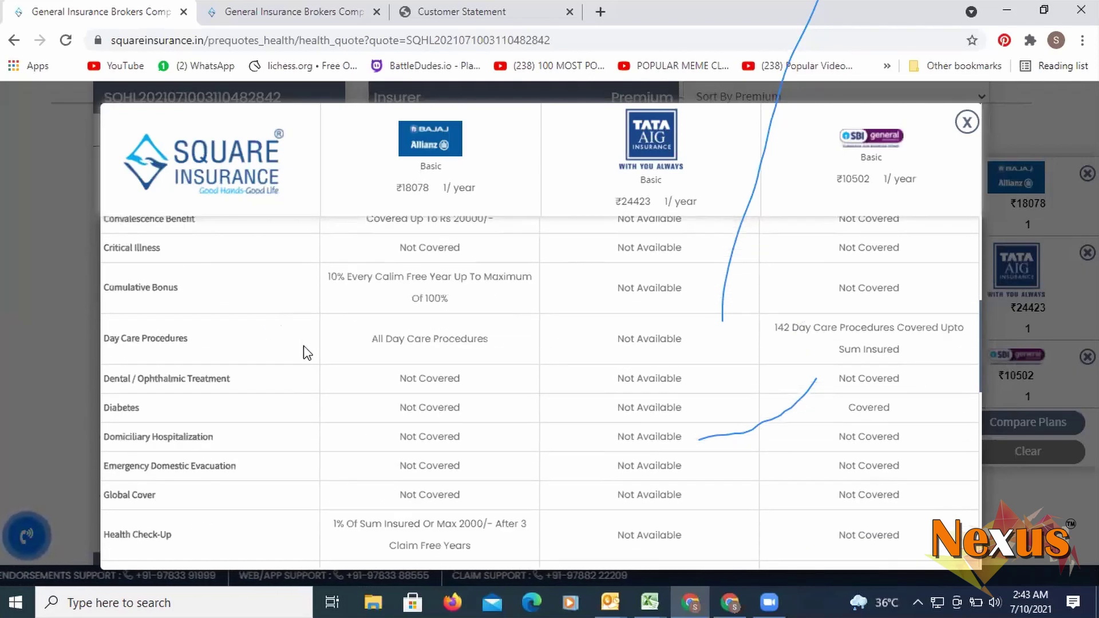
scroll(307, 353, "down", 2)
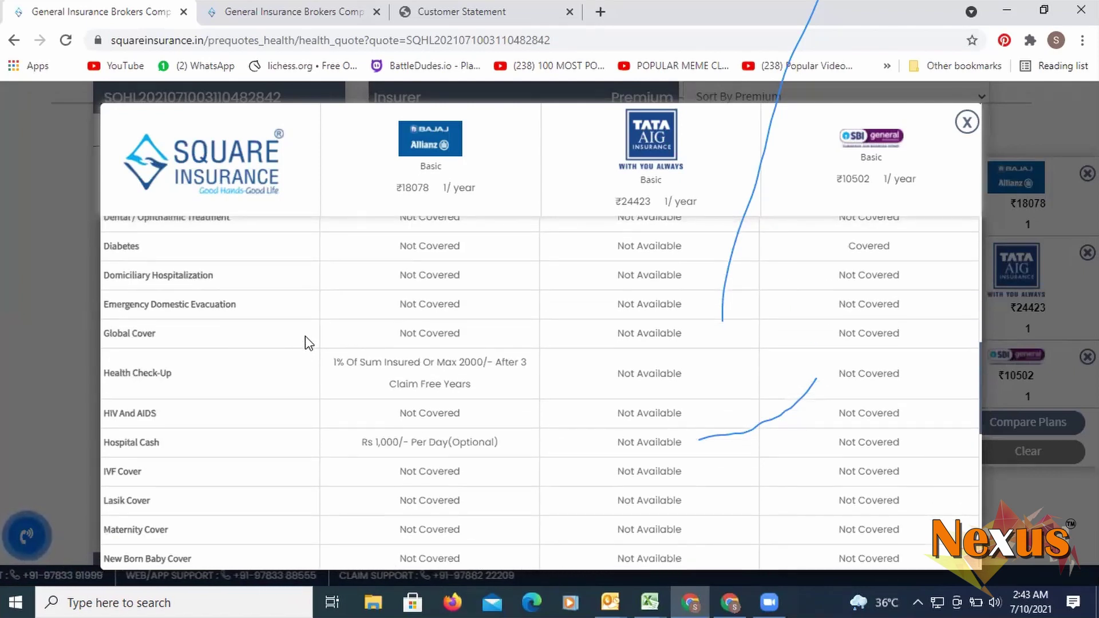
- Close and clear the plan comparison, then show the Bajaj Floater plan's brochure documents
left_click(967, 122)
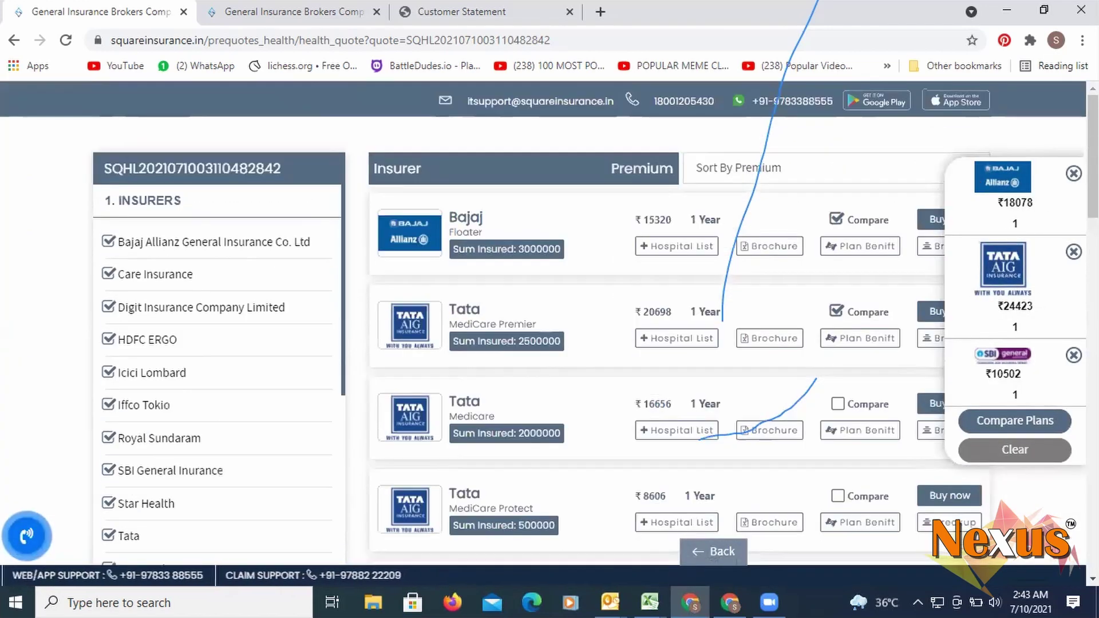
left_click(1015, 449)
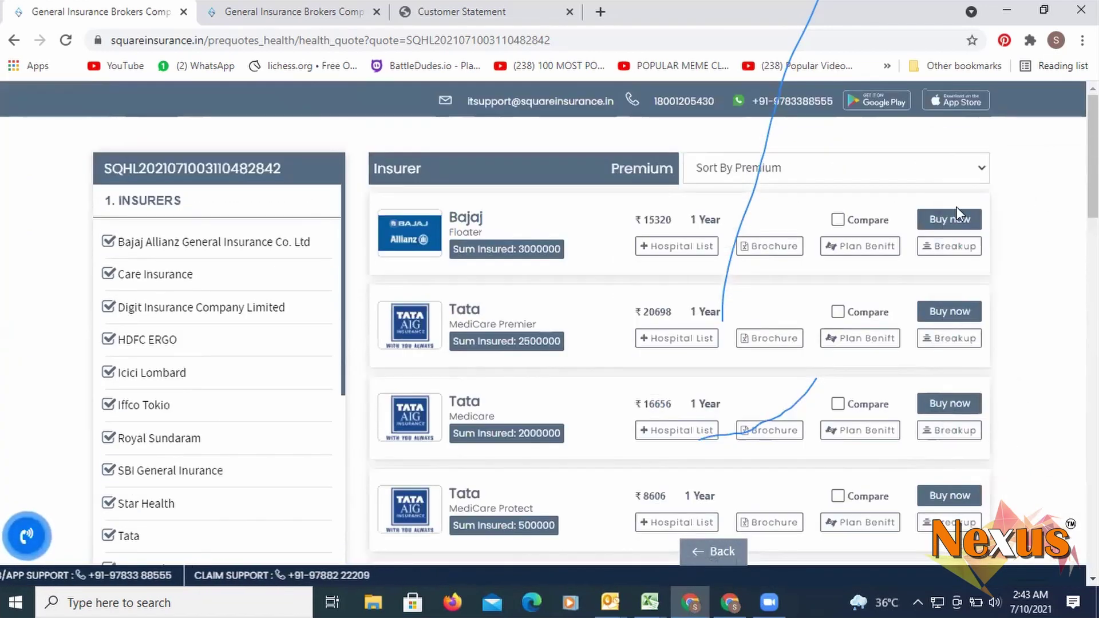
left_click(744, 251)
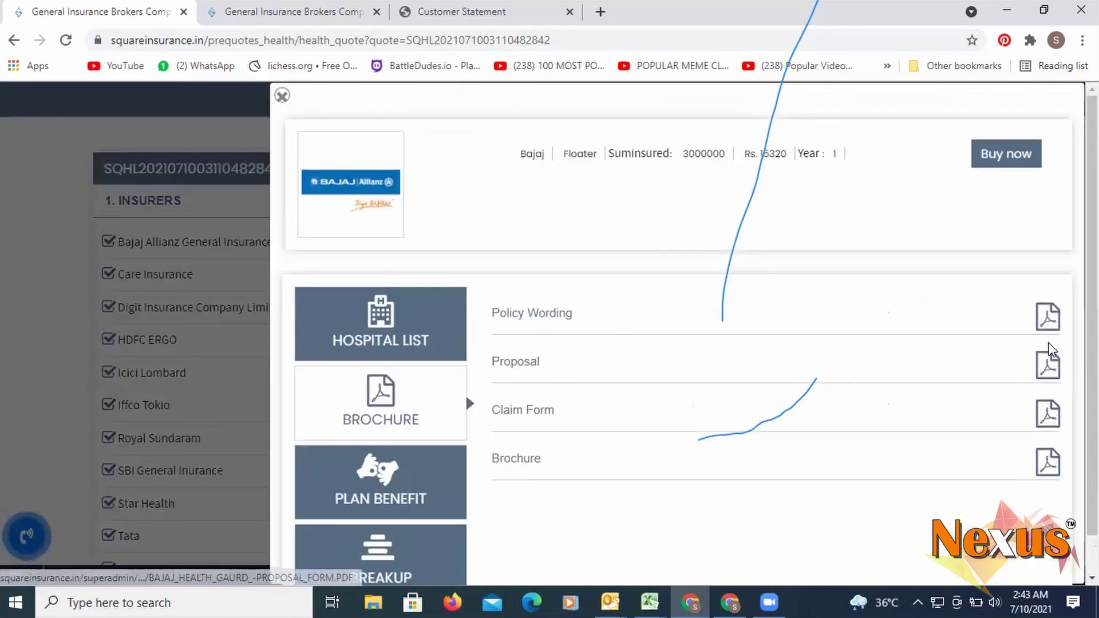
- Read through the Bajaj Health Guard brochure PDF in a new tab, then return to the quote page
left_click(1048, 462)
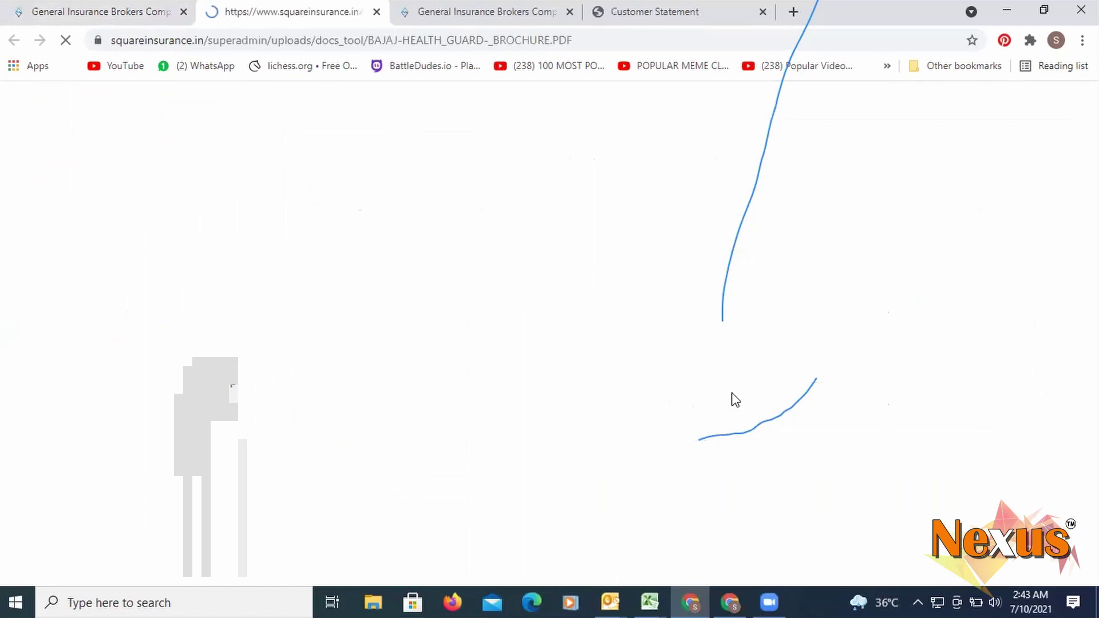
scroll(616, 317, "down", 3)
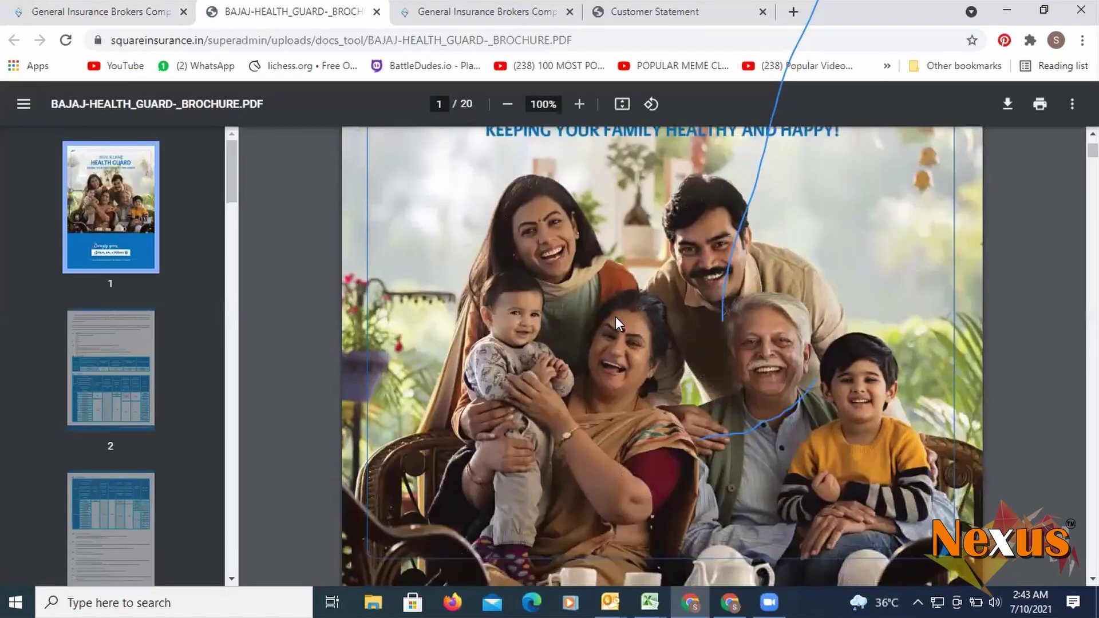
scroll(612, 319, "down", 15)
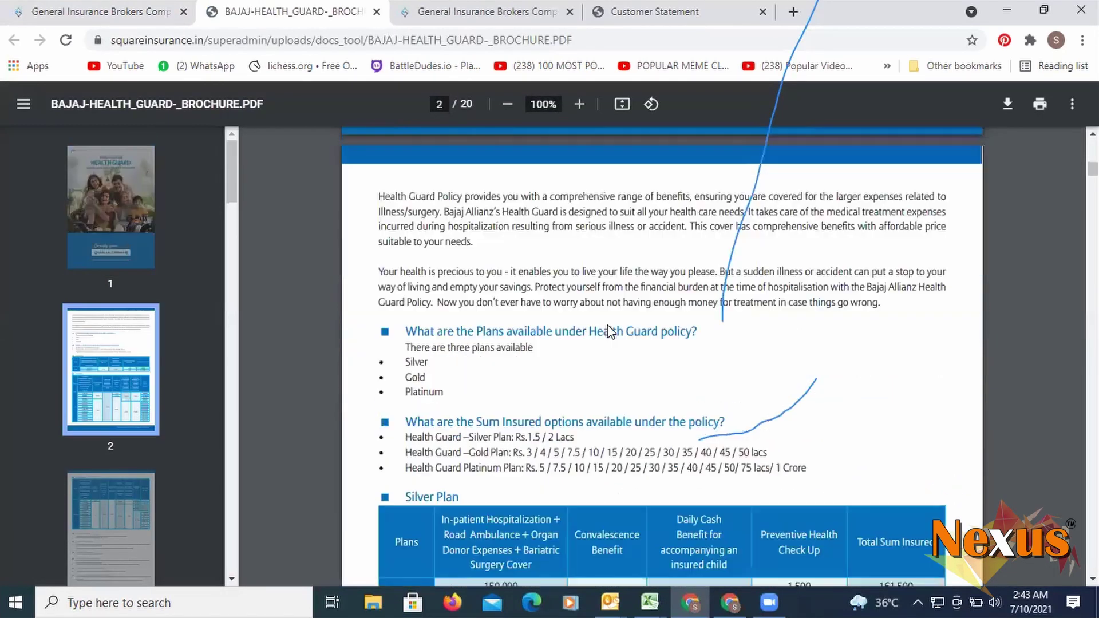
scroll(608, 325, "down", 5)
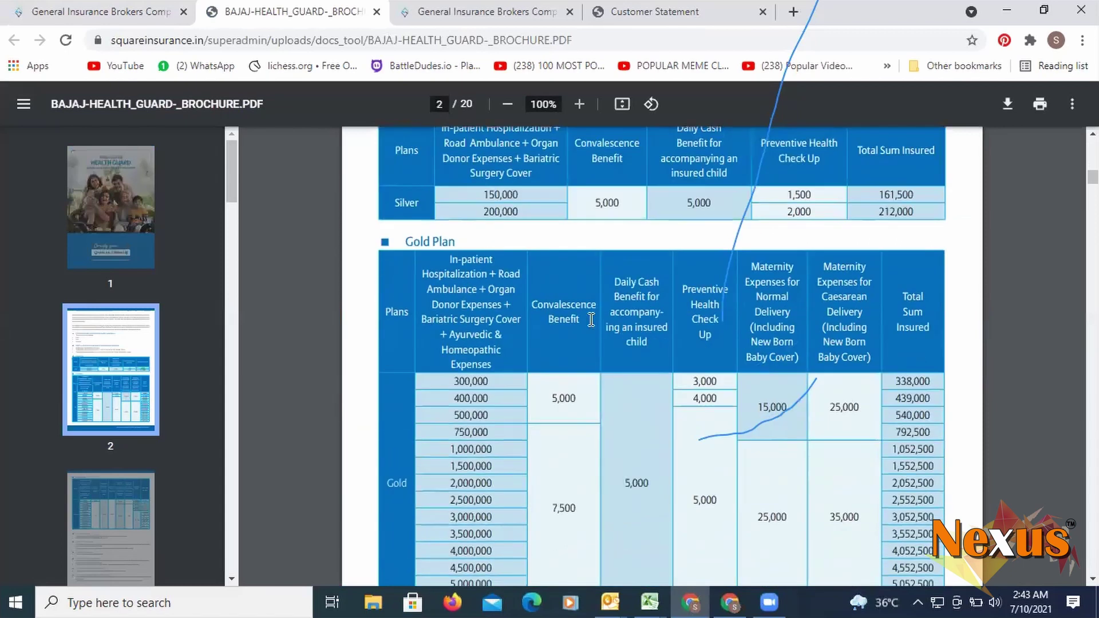
scroll(603, 317, "down", 7)
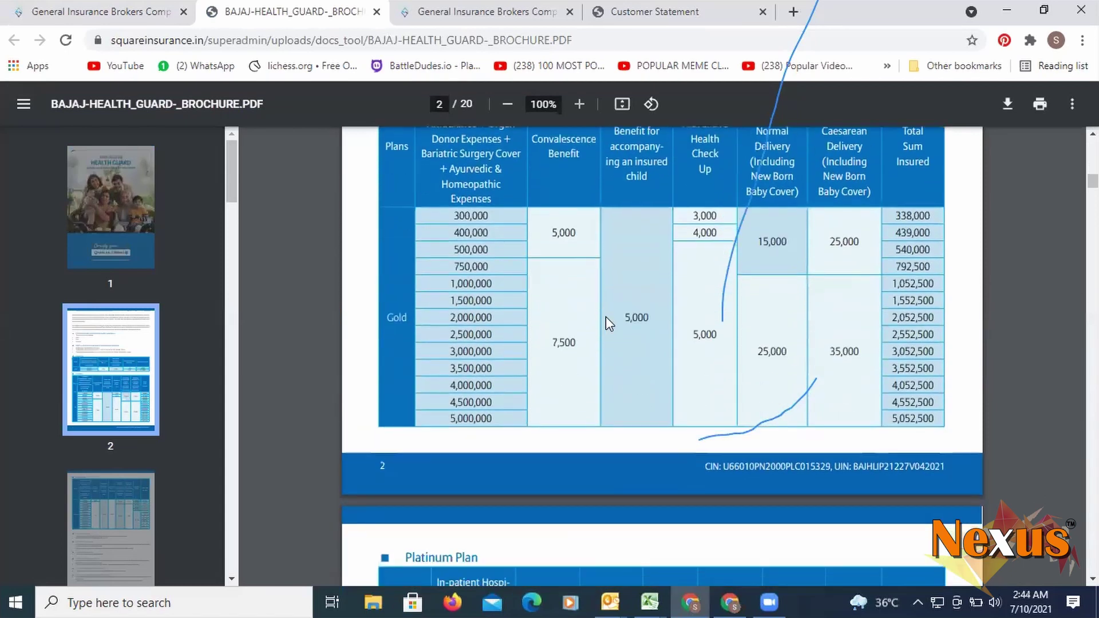
scroll(606, 317, "down", 10)
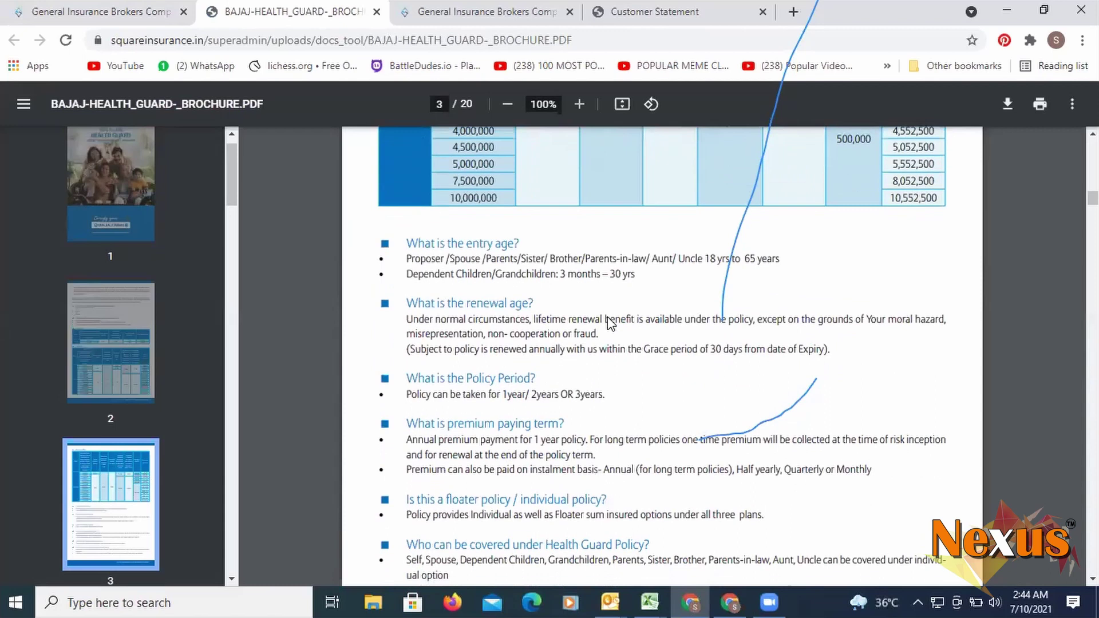
scroll(608, 325, "down", 10)
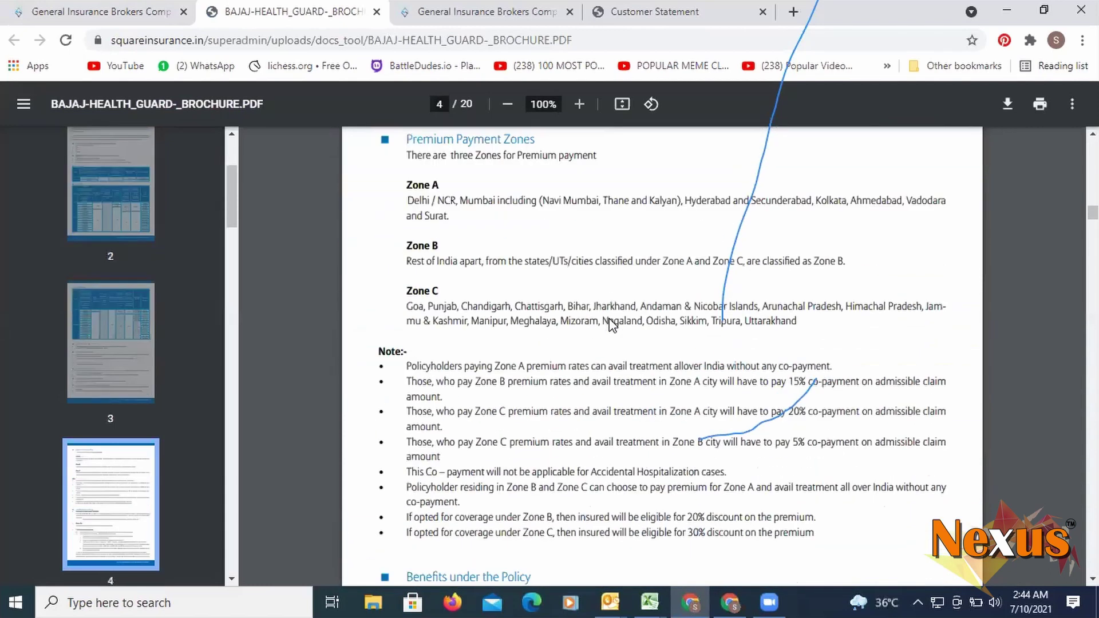
scroll(612, 324, "down", 7)
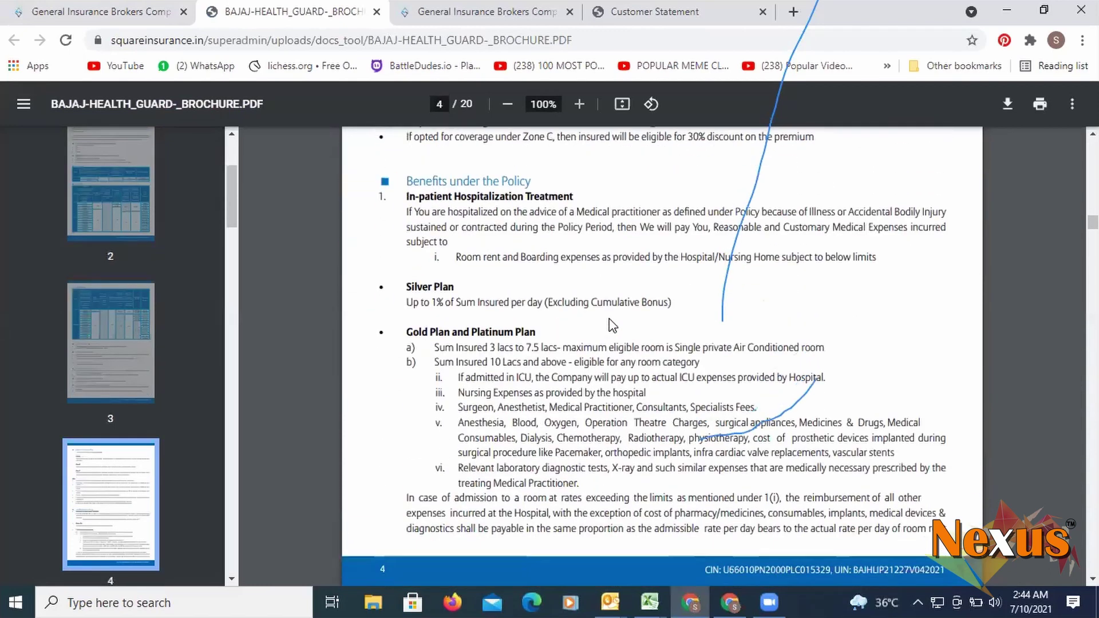
scroll(609, 318, "down", 8)
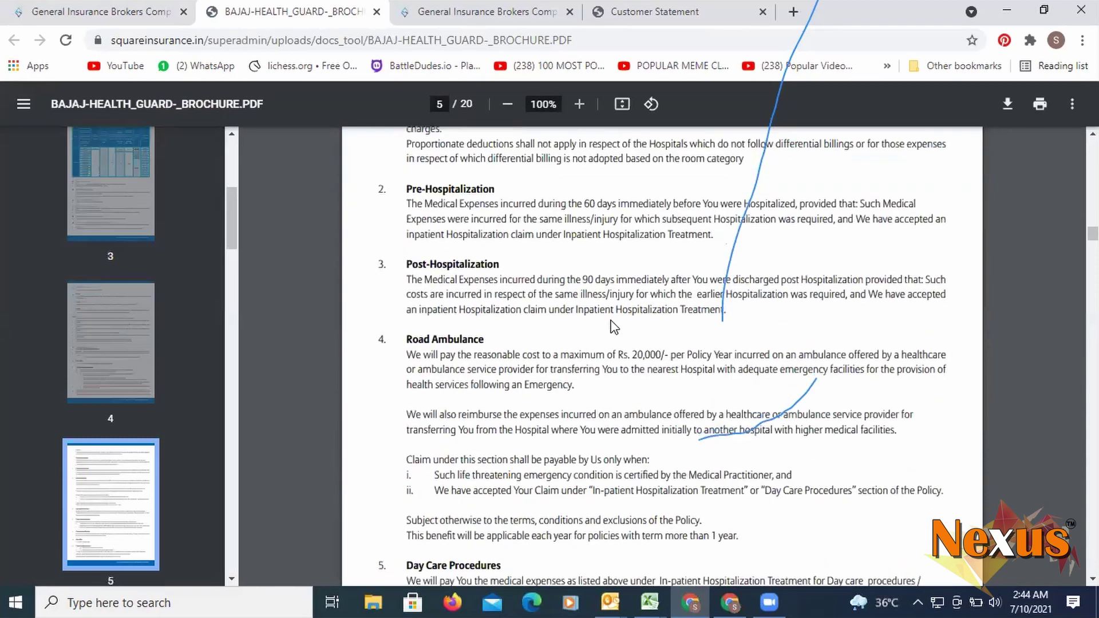
scroll(612, 325, "down", 5)
scroll(611, 324, "up", 15)
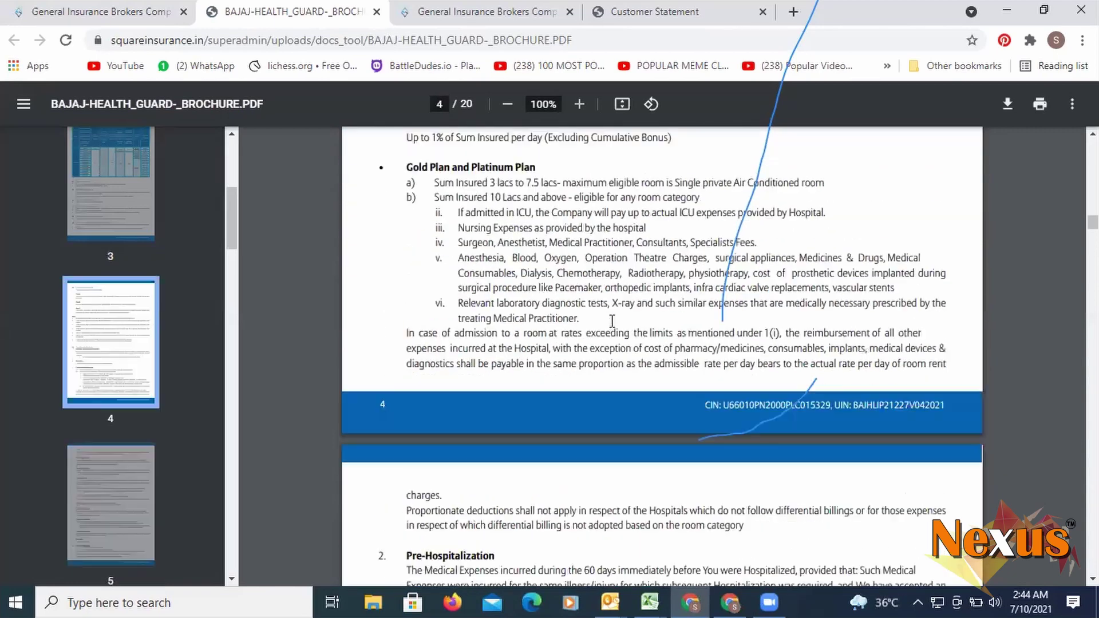
scroll(612, 321, "up", 20)
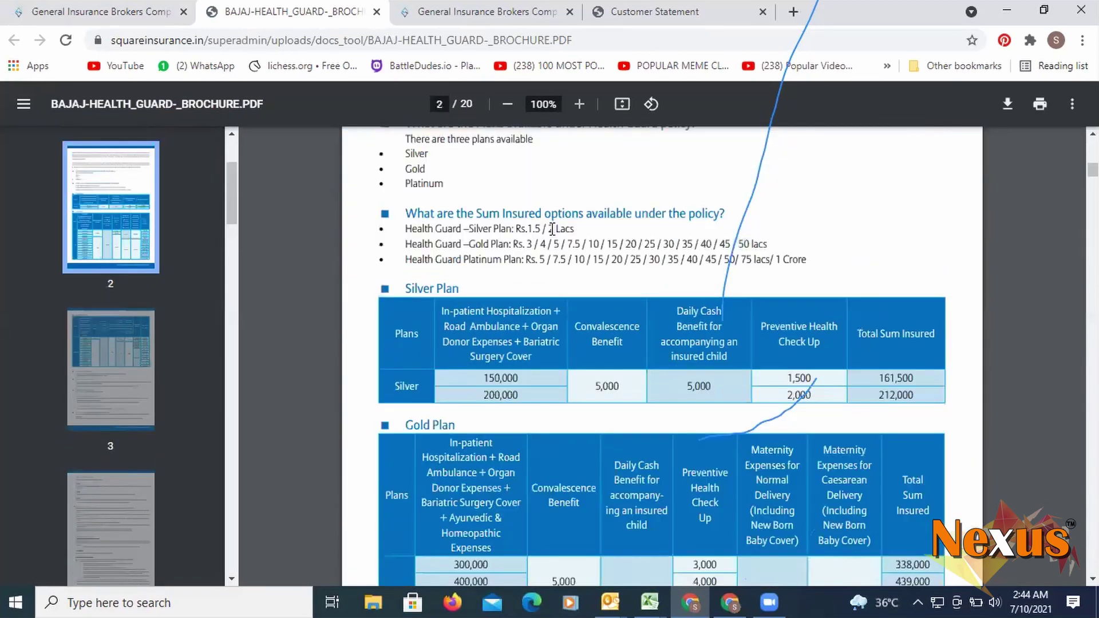
scroll(620, 125, "up", 7)
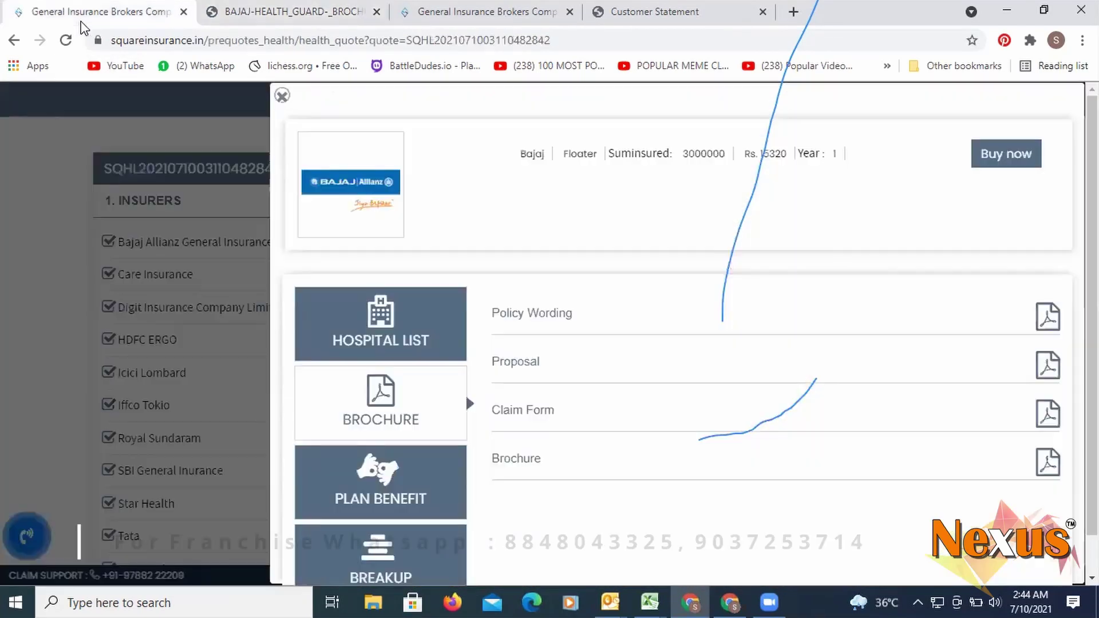
left_click(90, 17)
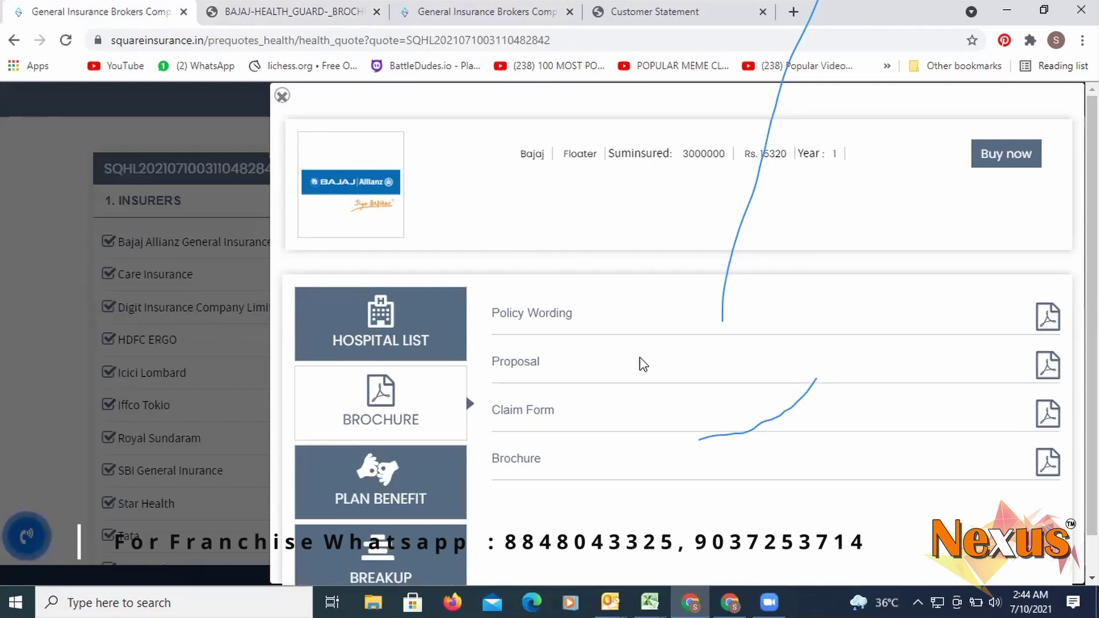
- Check the Bajaj plan's hospital list without choosing a state, then close it
left_click(421, 329)
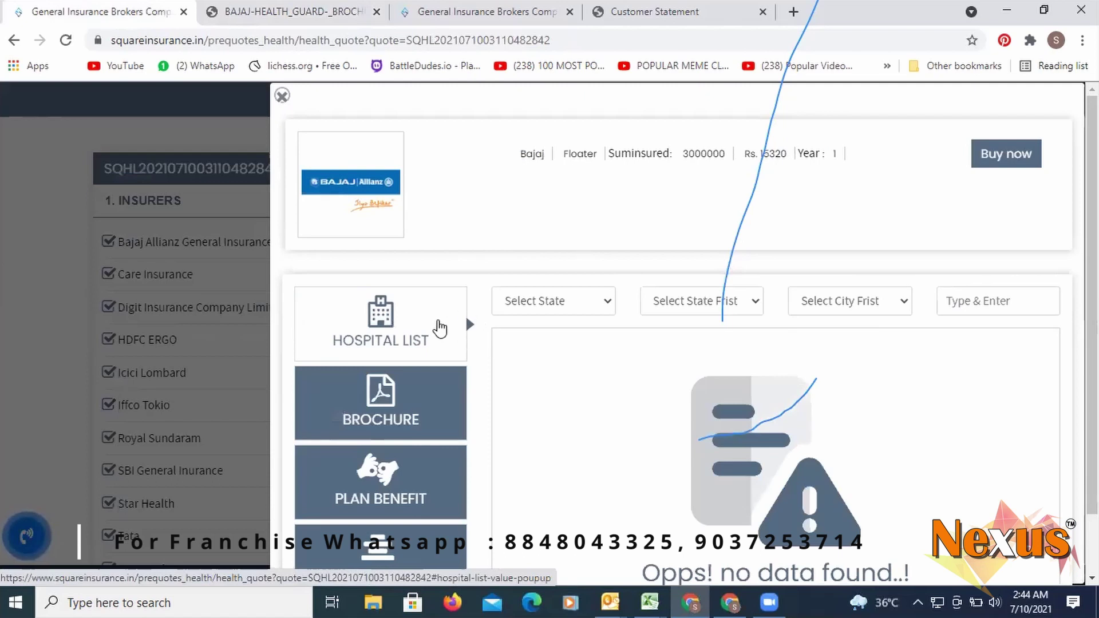
left_click(505, 307)
left_click(512, 322)
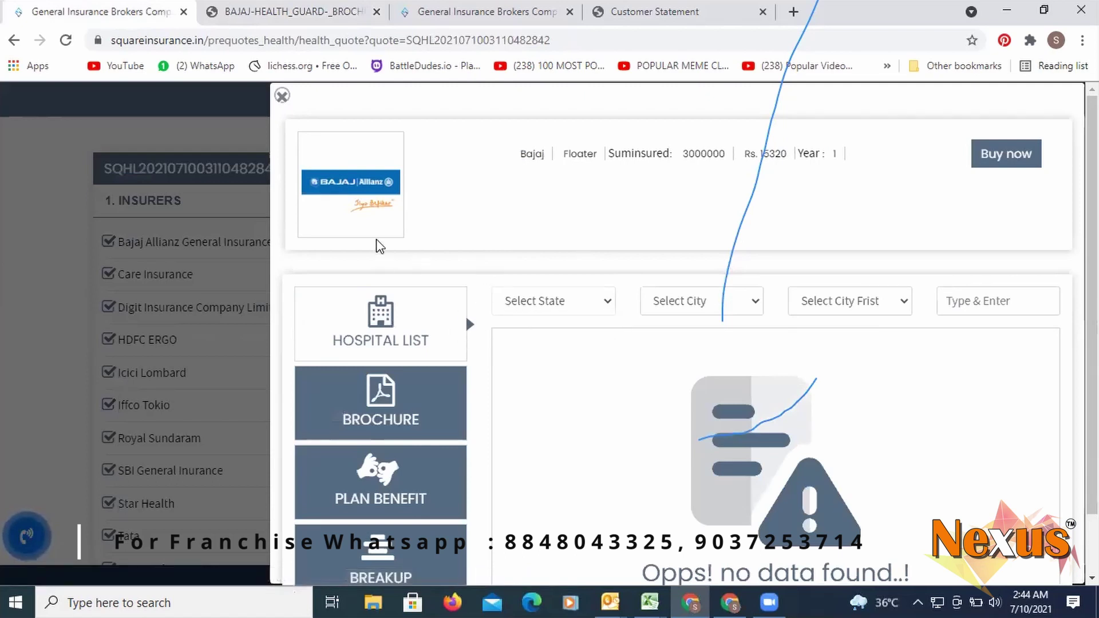
left_click(283, 95)
scroll(590, 378, "down", 4)
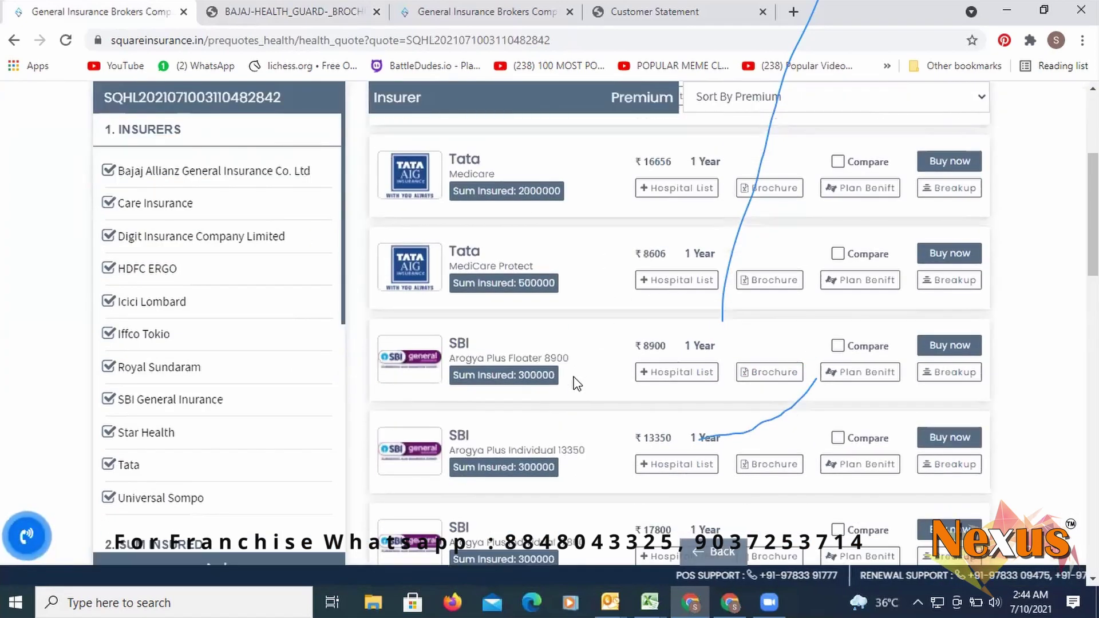
scroll(659, 321, "up", 3)
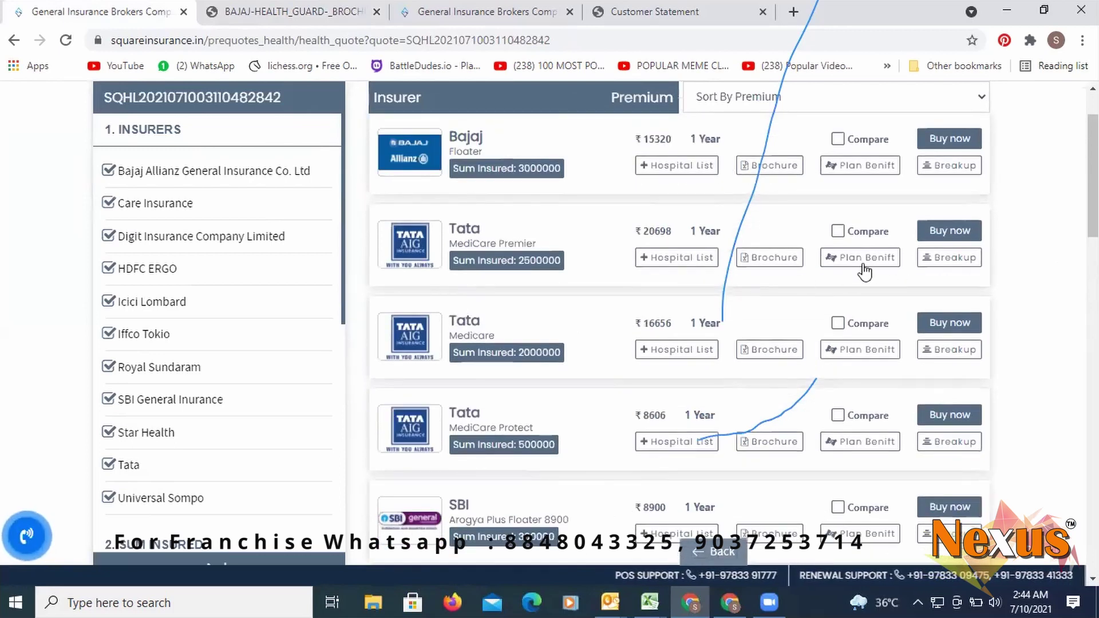
- View the Tata MediCare Premier hospital list for KARNATAKA, then close it
left_click(677, 259)
left_click(590, 298)
left_click(587, 226)
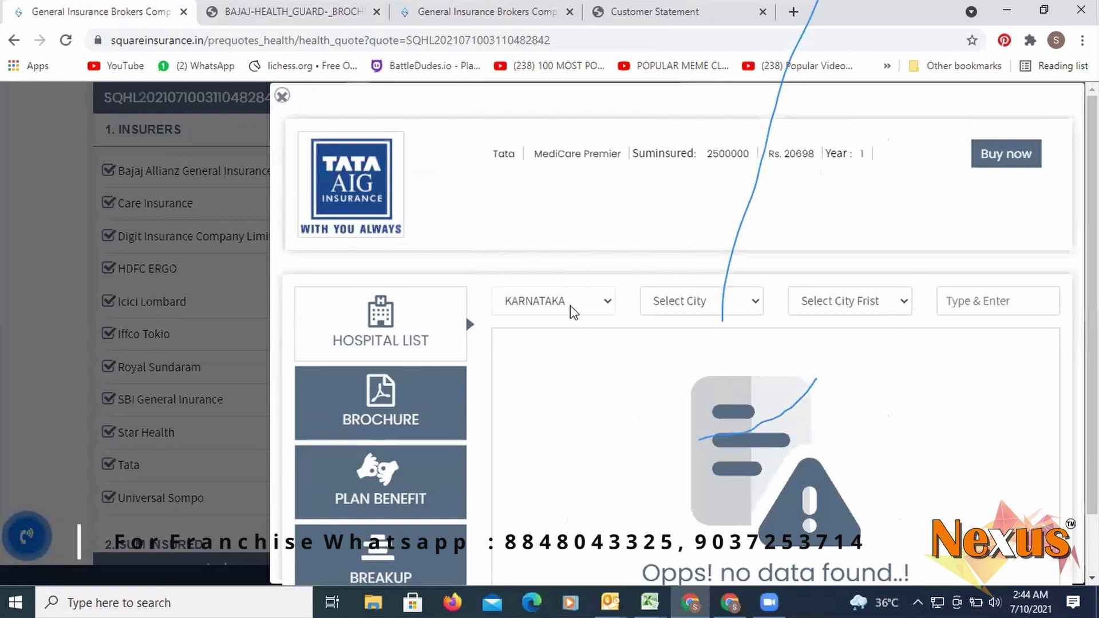
left_click(274, 287)
scroll(581, 352, "down", 10)
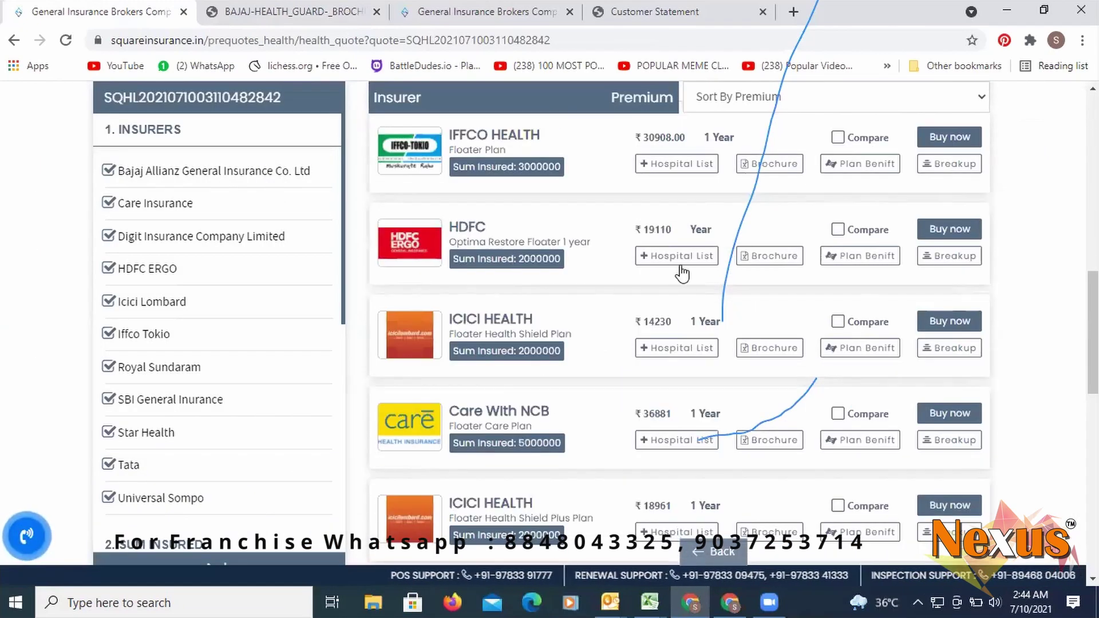
- Check the HDFC Optima Restore hospital list without picking a state, then close it
left_click(678, 255)
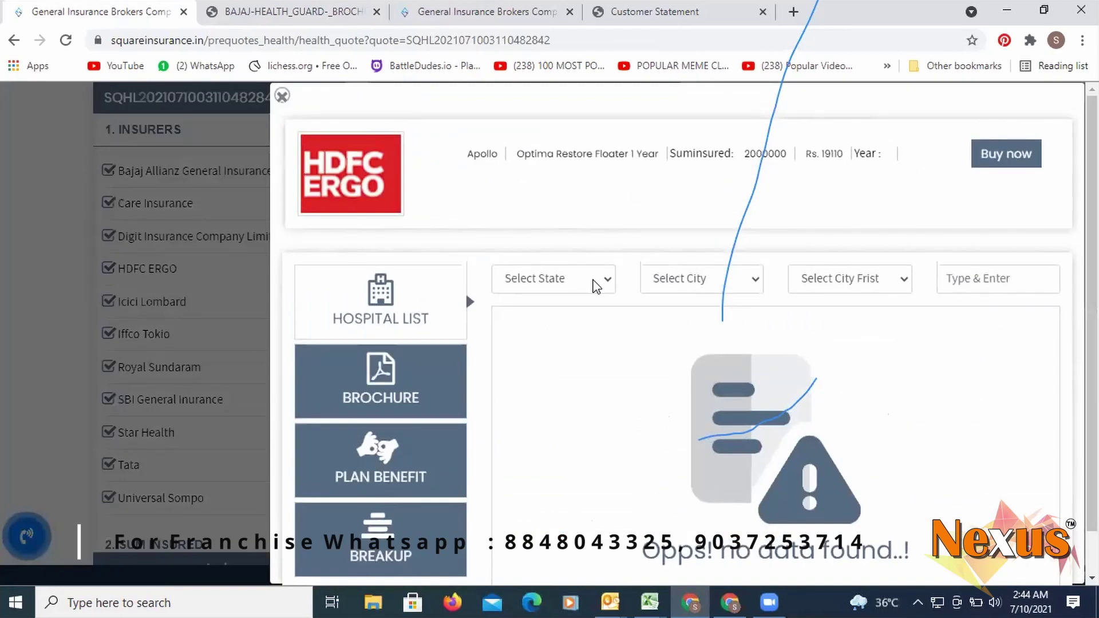
left_click(596, 283)
left_click(589, 298)
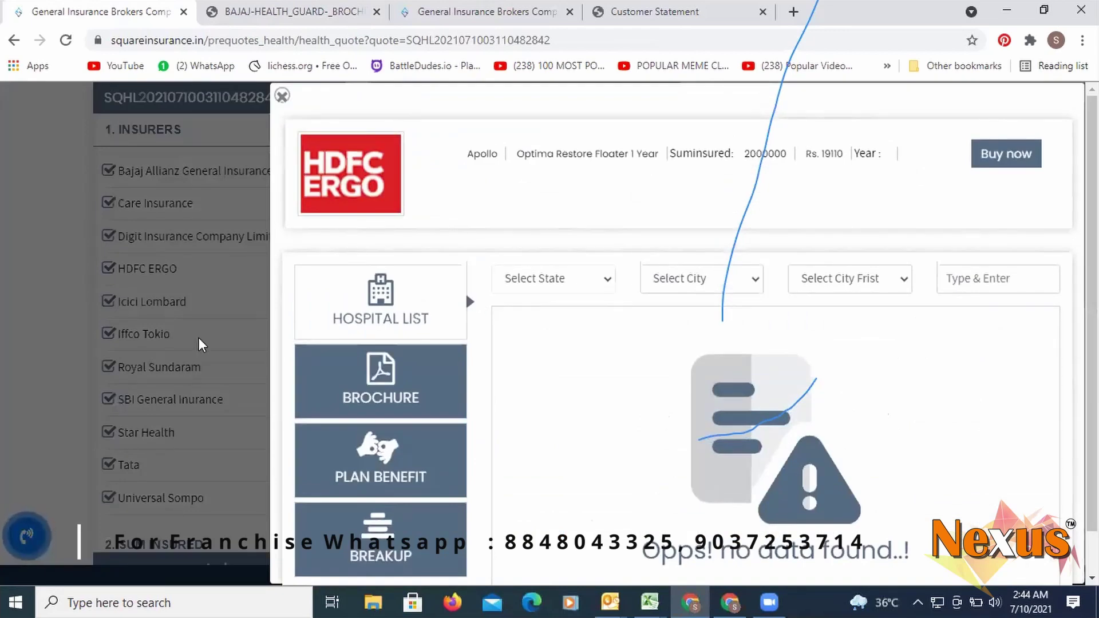
left_click(202, 345)
scroll(502, 375, "down", 3)
scroll(502, 375, "down", 3)
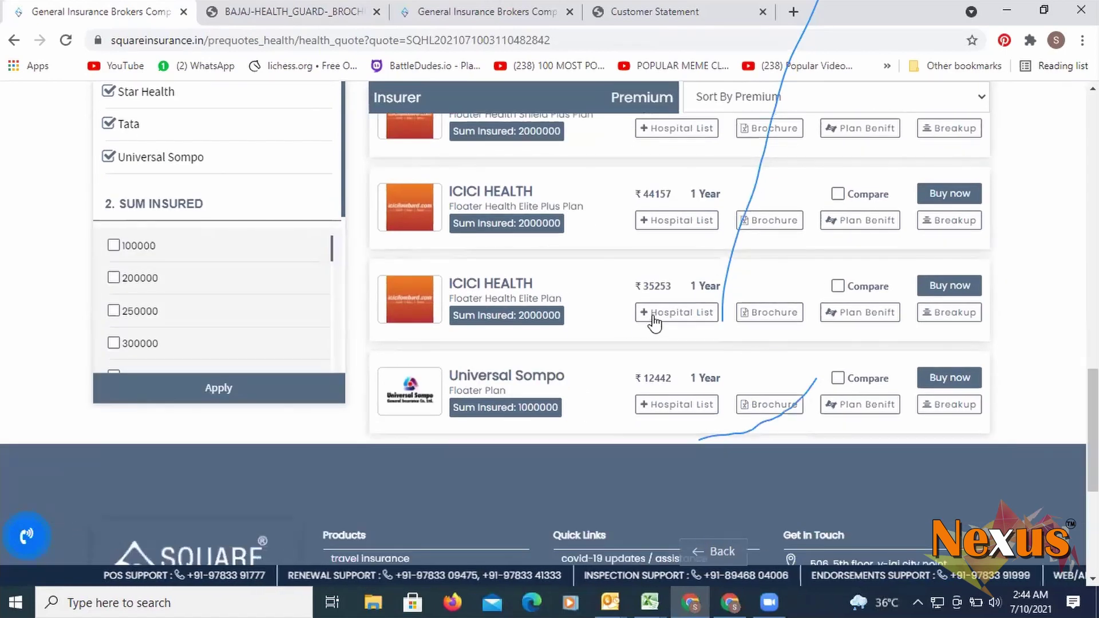
- Open the ICICI Floater Health Elite Plan hospital list, view its brochure, and pick MADHYA PRADESH
left_click(655, 314)
left_click(425, 412)
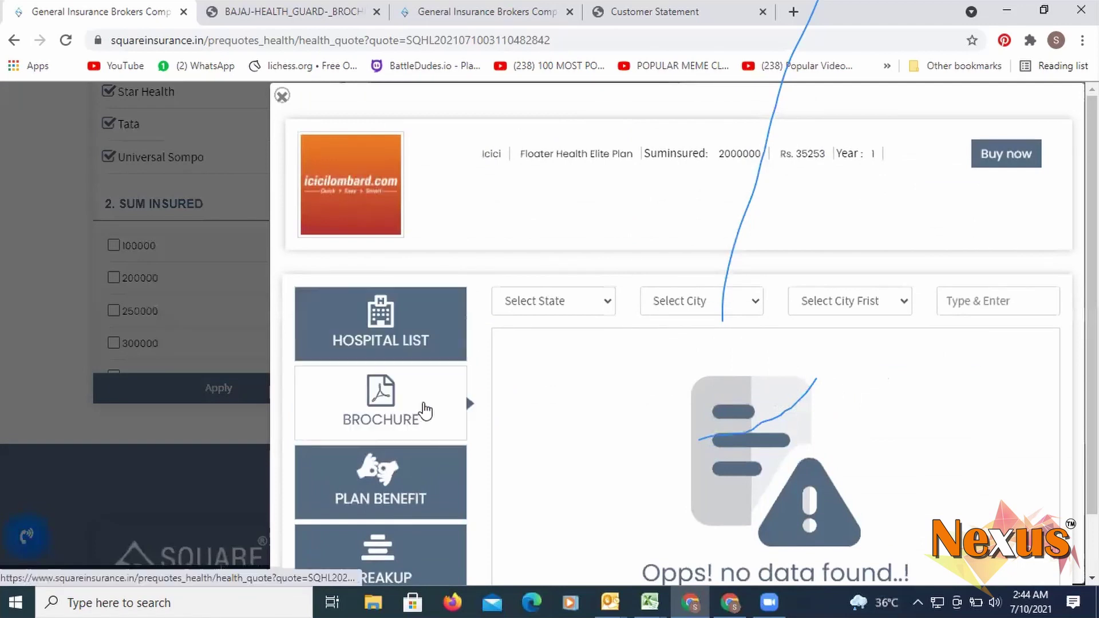
left_click(400, 341)
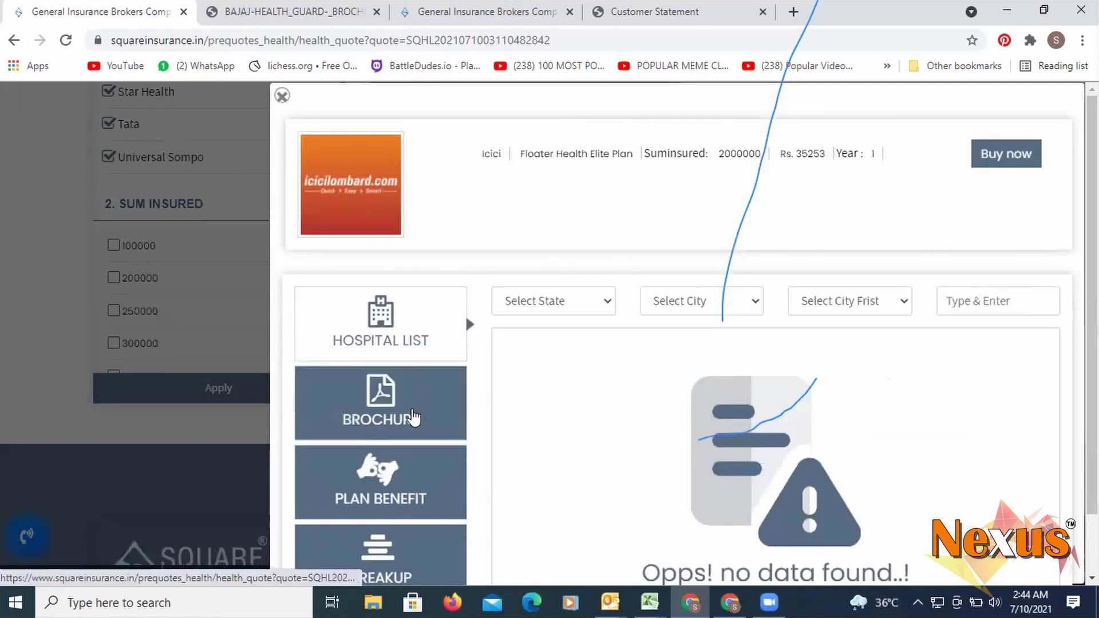
left_click(533, 301)
left_click(567, 260)
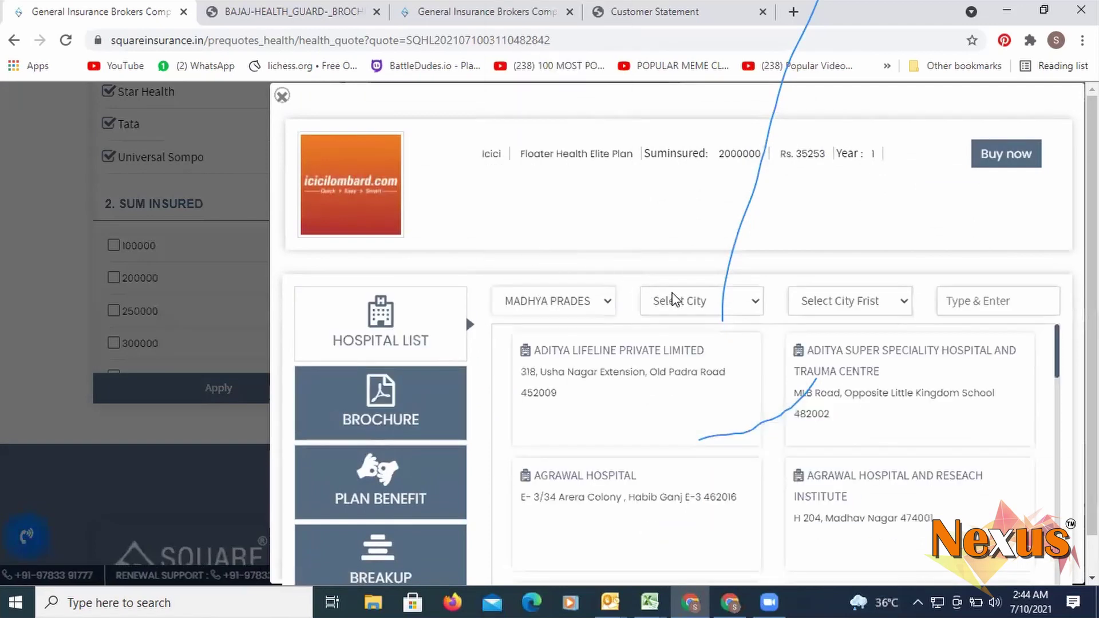
- Switch the hospital state to Rajasthan and browse its city list without choosing one
left_click(576, 302)
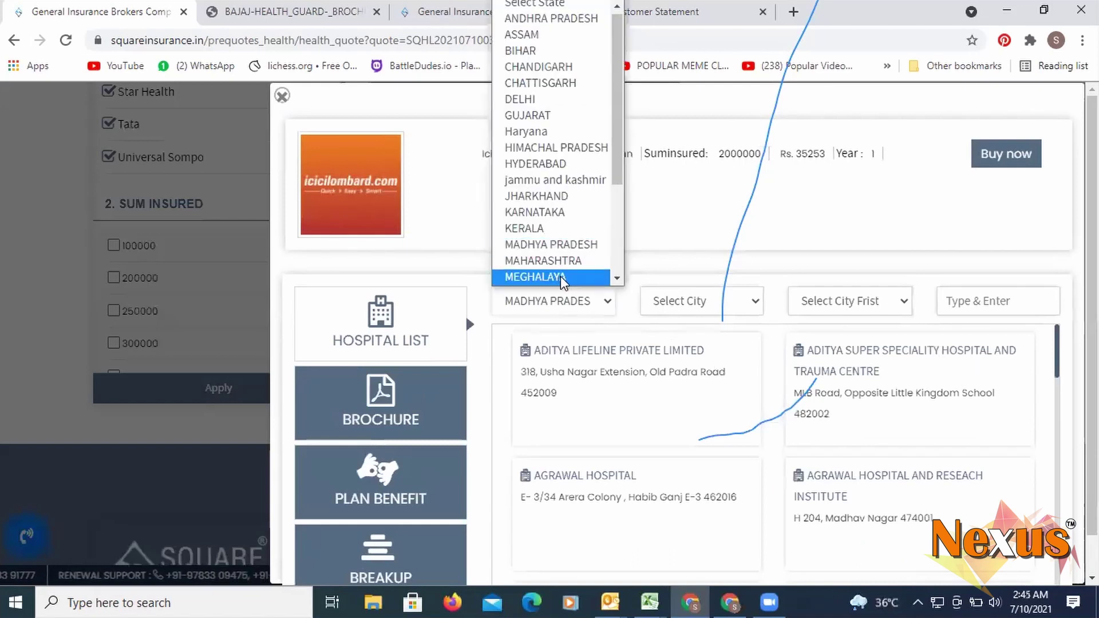
scroll(567, 278, "down", 1)
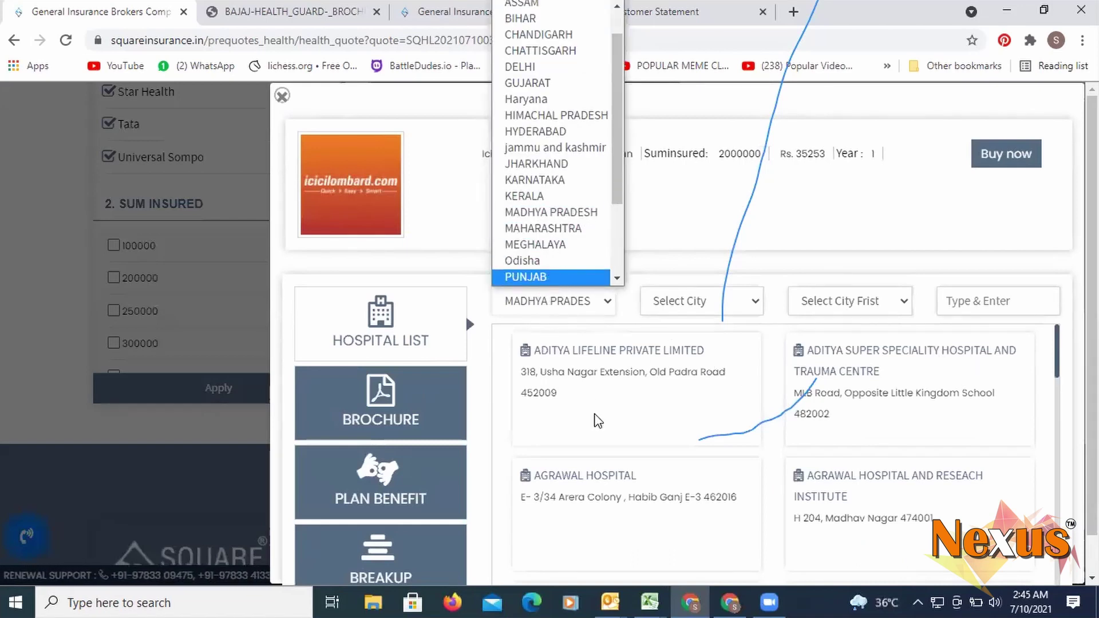
scroll(563, 268, "down", 1)
left_click(563, 260)
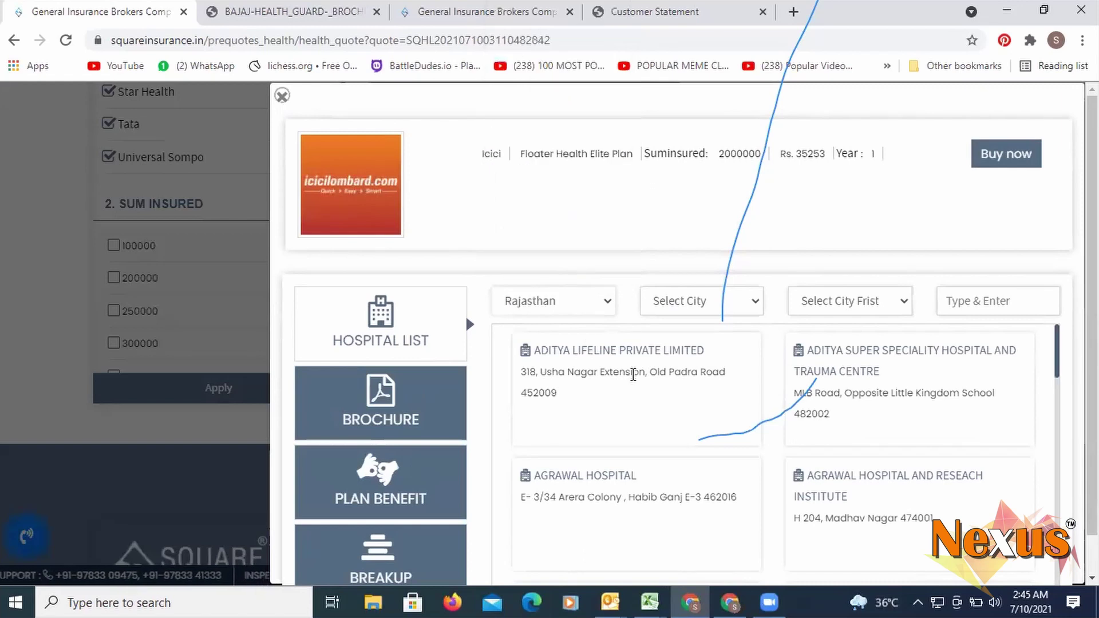
scroll(670, 381, "down", 4)
scroll(760, 449, "down", 6)
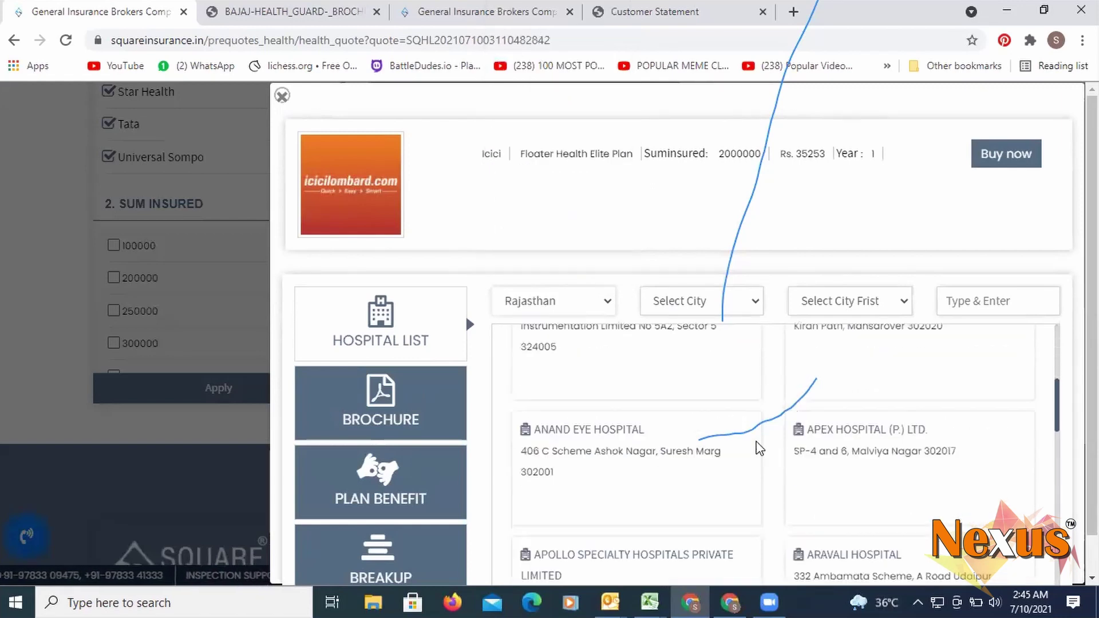
left_click(710, 314)
scroll(695, 260, "down", 2)
left_click(699, 308)
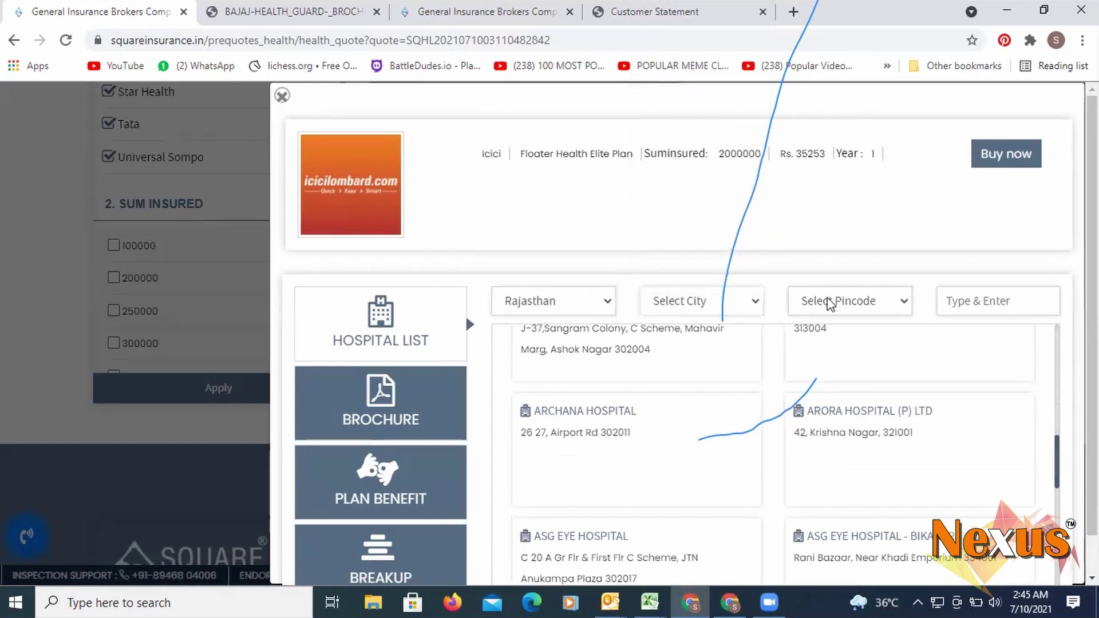
- Change the state to KERALA to list its network hospitals
left_click(568, 308)
scroll(578, 258, "down", 1)
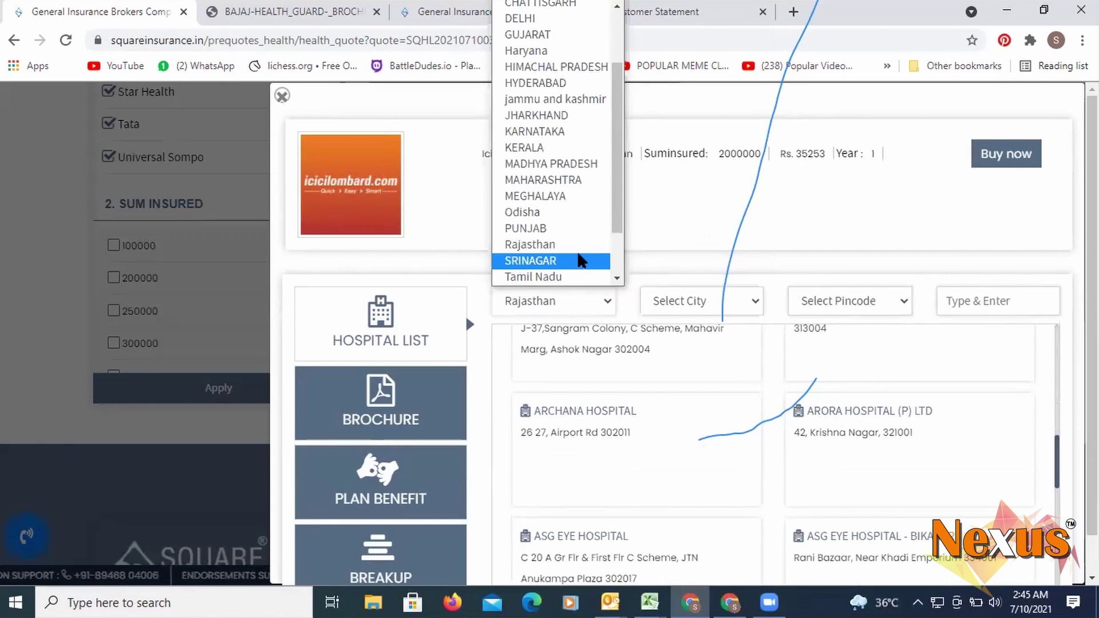
key("k")
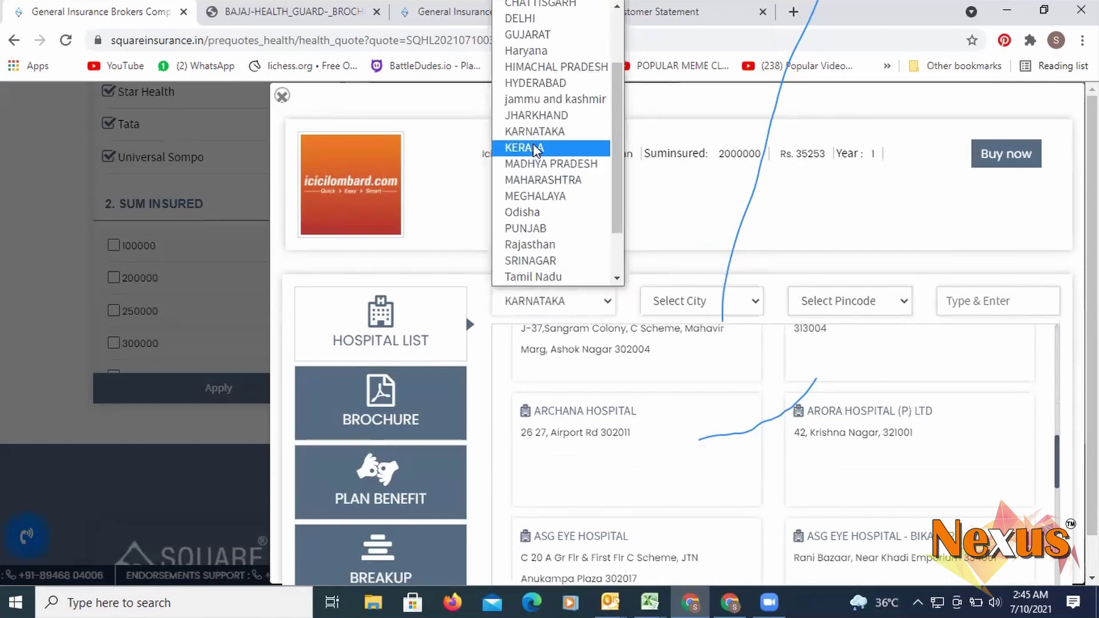
left_click(533, 147)
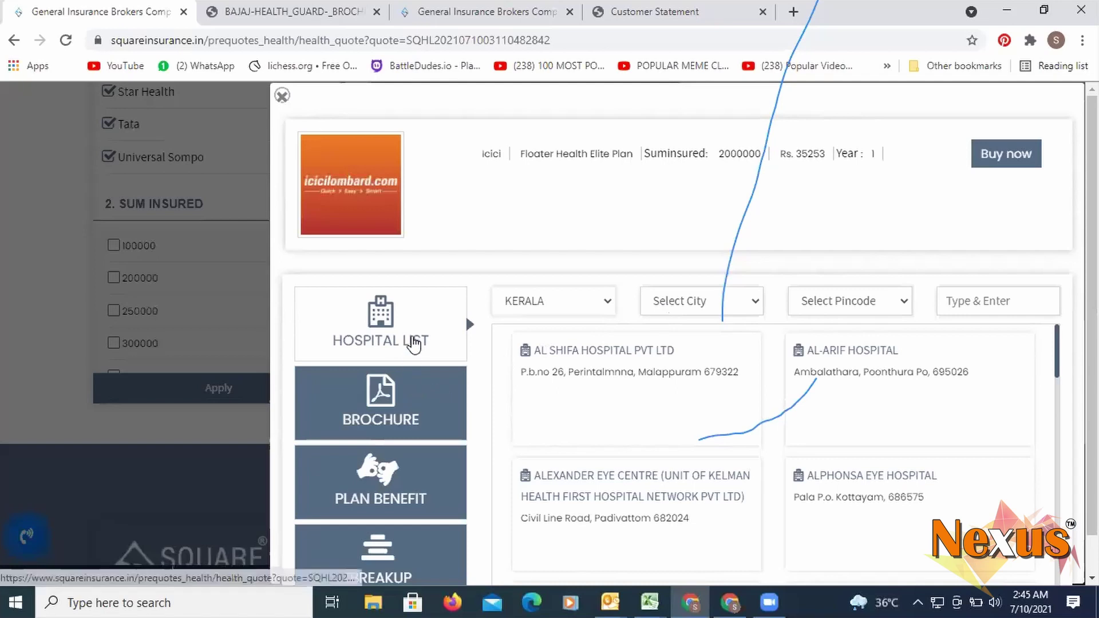
scroll(415, 481, "down", 1)
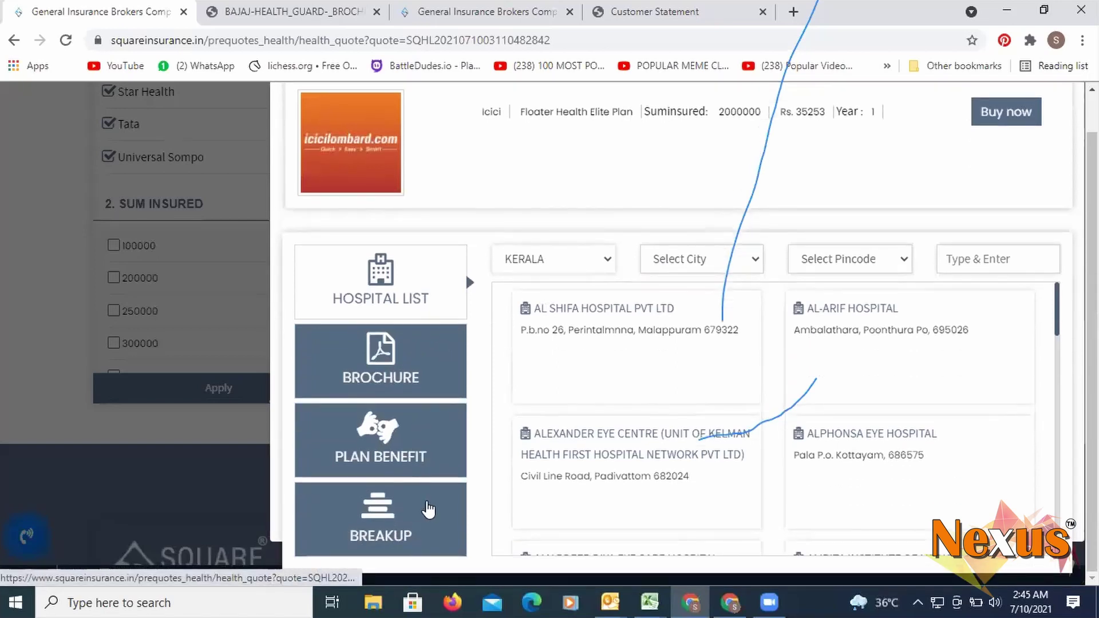
- Close the ICICI plan details and scroll the quote results back to Bajaj Floater at the top
left_click(159, 444)
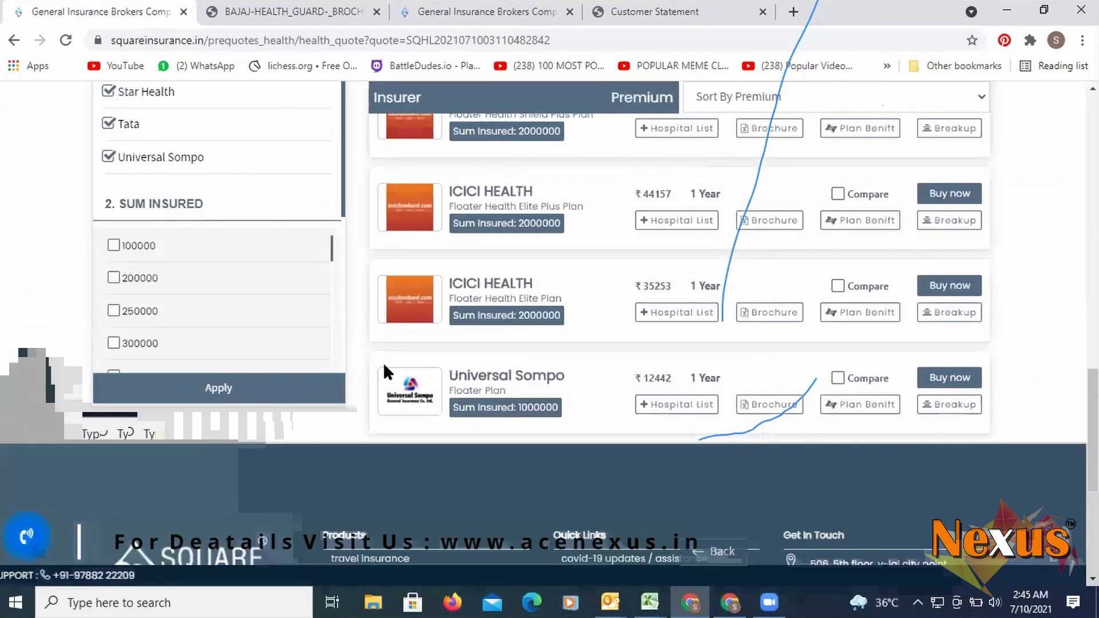
scroll(534, 336, "up", 3)
scroll(535, 335, "up", 2)
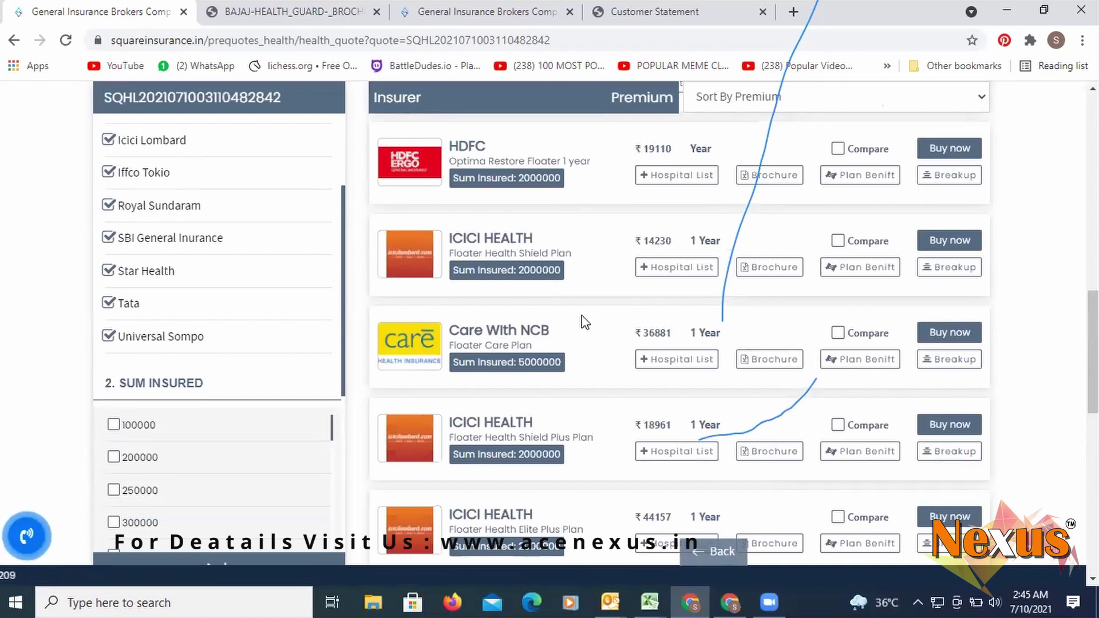
scroll(581, 324, "up", 4)
scroll(579, 318, "up", 6)
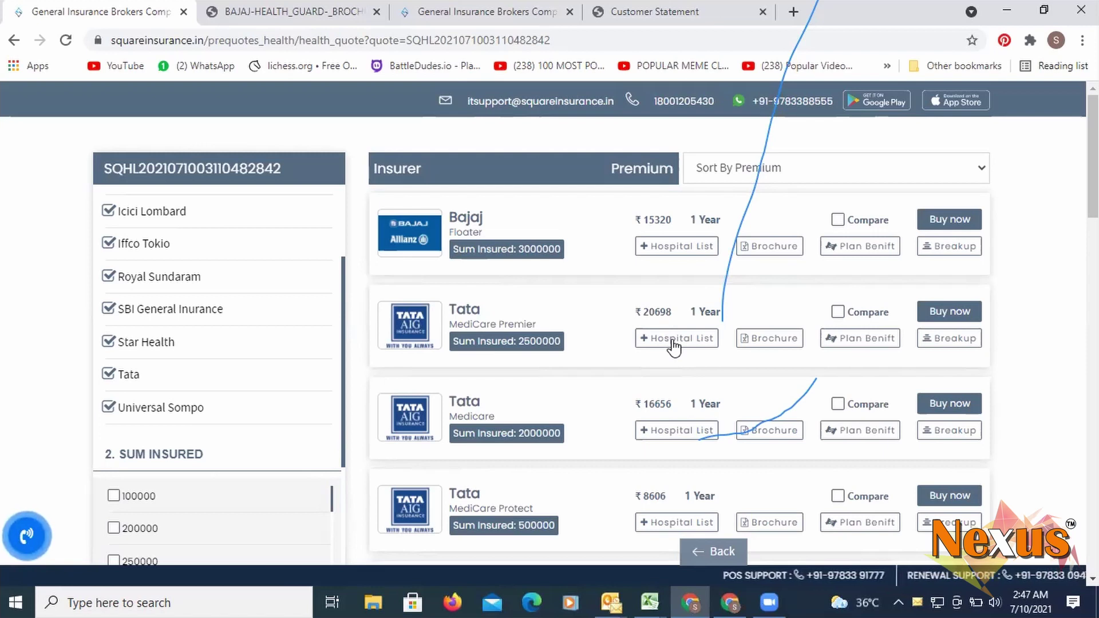
- Scroll to the bottom of the quote list and go back to the health-plan form
scroll(609, 336, "down", 7)
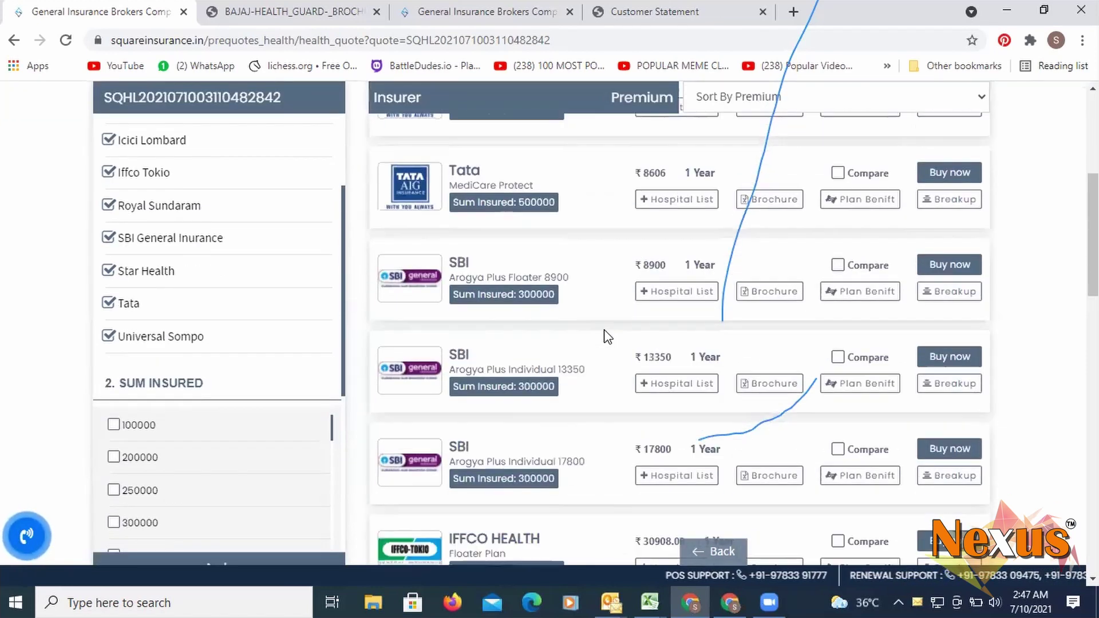
scroll(629, 329, "up", 7)
scroll(768, 312, "down", 12)
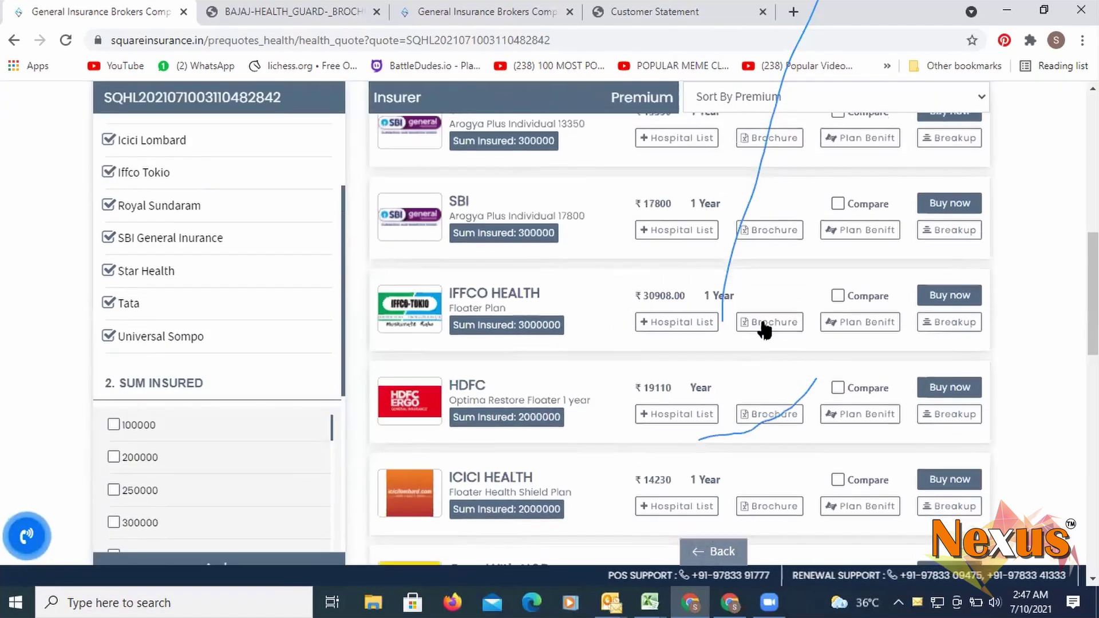
scroll(733, 435, "down", 3)
left_click(723, 552)
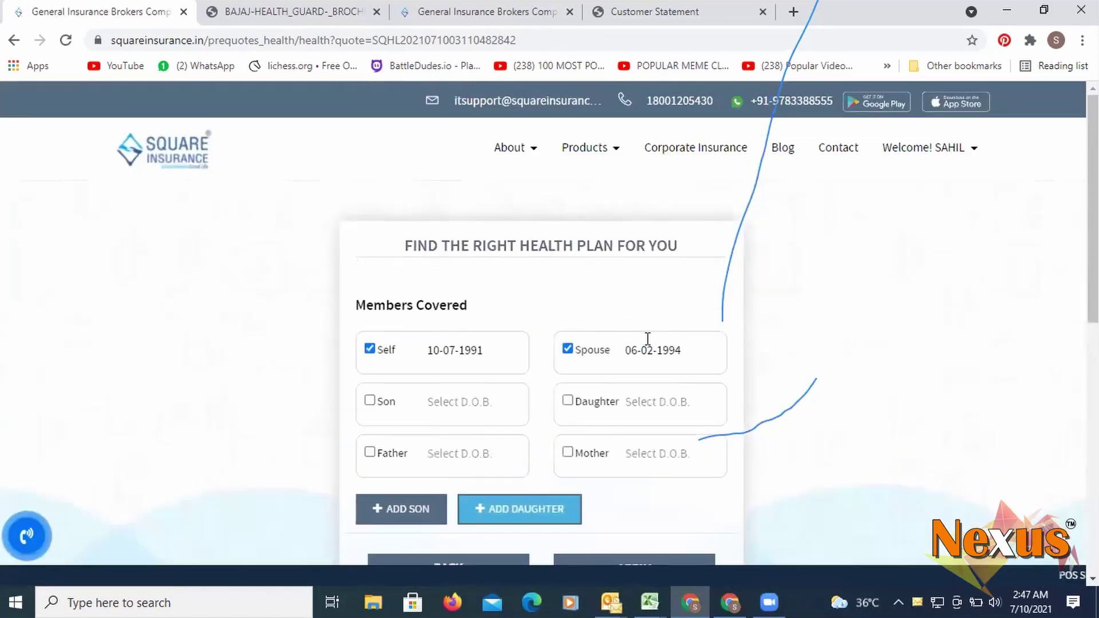
- Scroll through the Self and Spouse health-plan form, then open the employee account profile
scroll(630, 427, "down", 4)
scroll(616, 458, "down", 4)
scroll(616, 452, "up", 5)
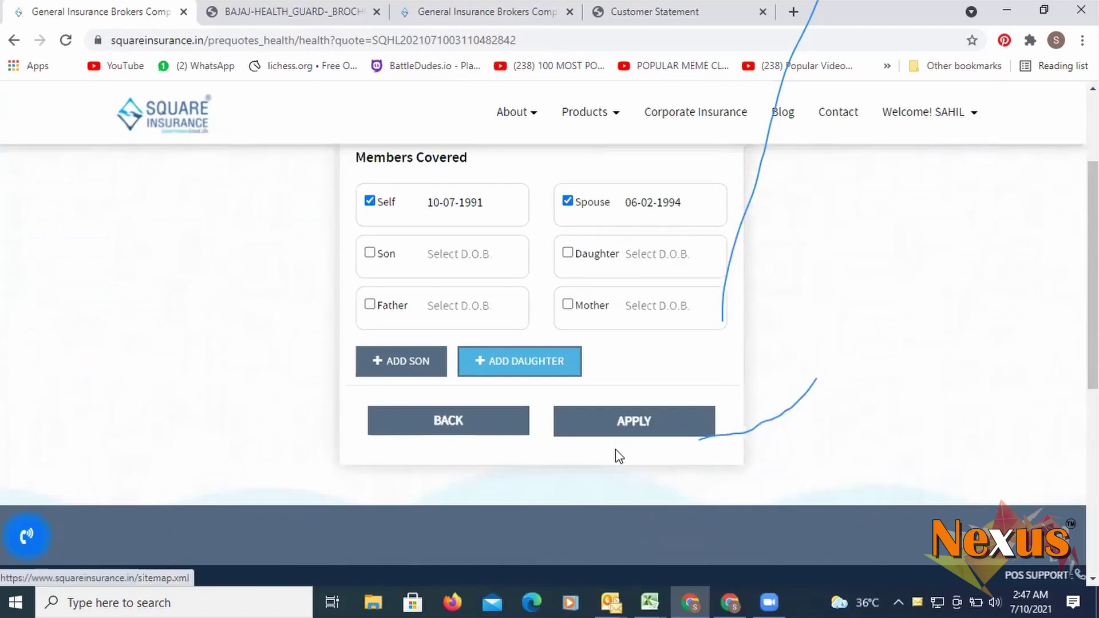
scroll(616, 453, "down", 1)
scroll(616, 453, "up", 5)
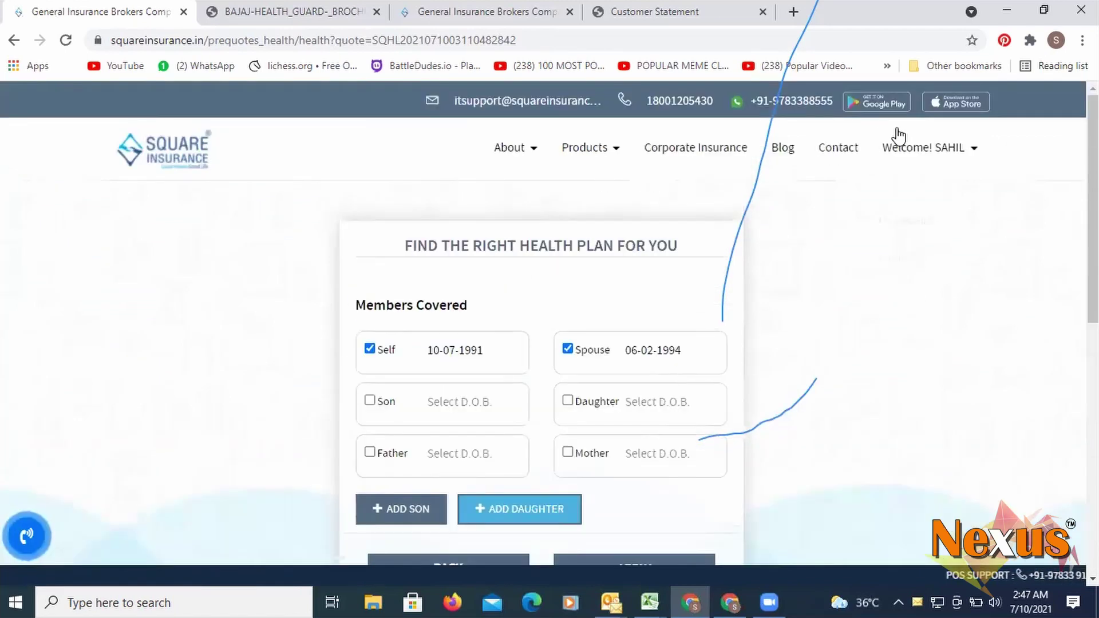
mouse_move(907, 150)
left_click(887, 201)
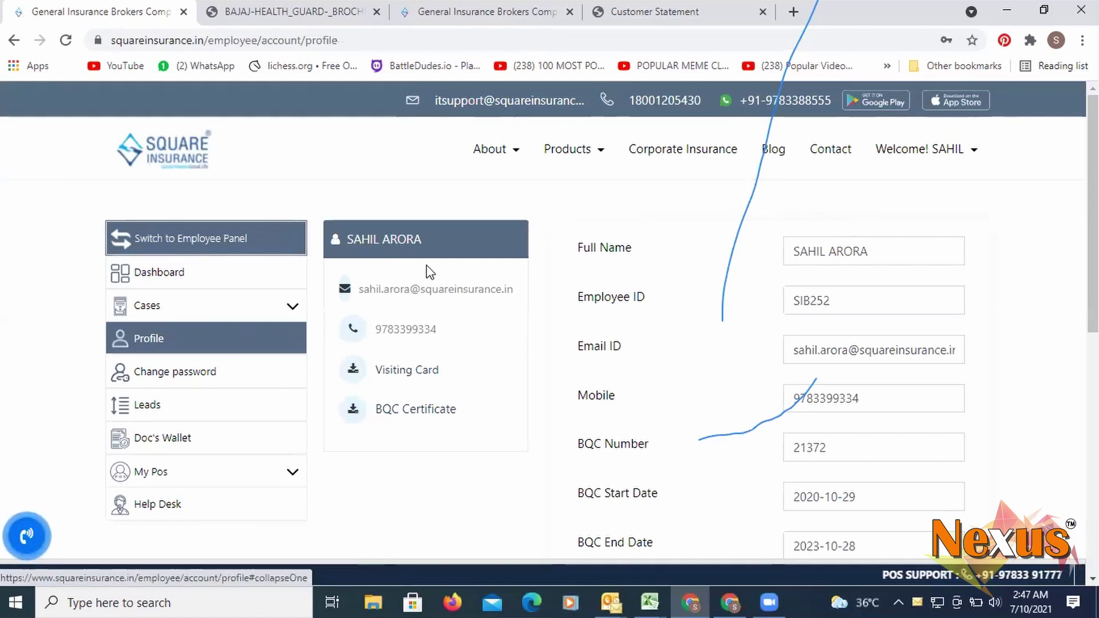
- Lower the system volume and open the dashboard showing 21 policies and 178 quotations
key("XF86AudioLowerVolume")
key("XF86AudioLowerVolume")
key("XF86AudioLowerVolume")
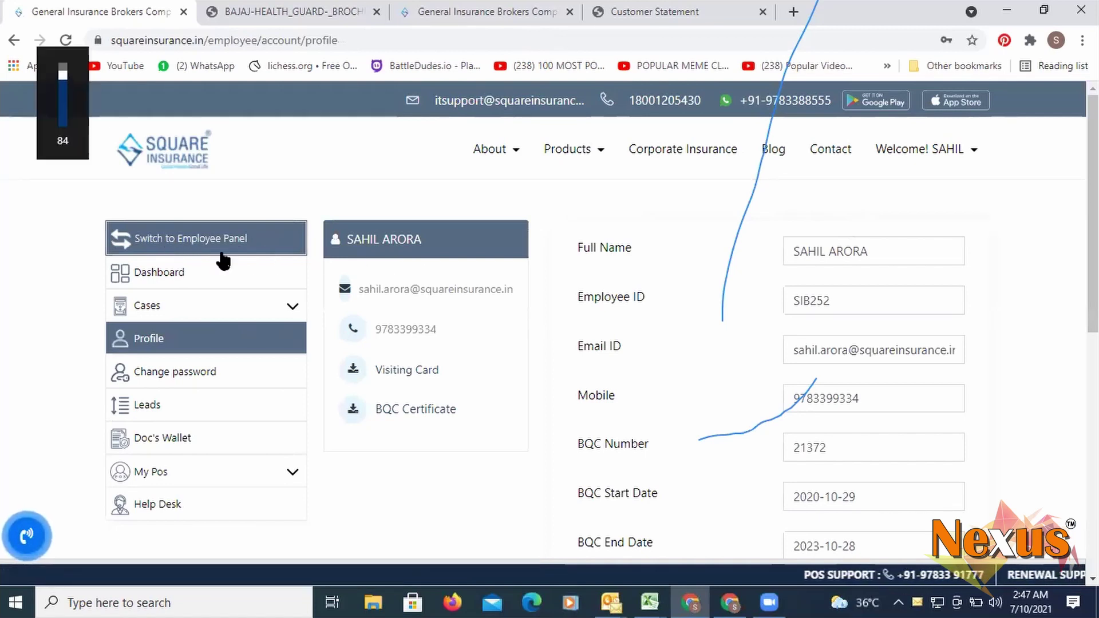
left_click(180, 280)
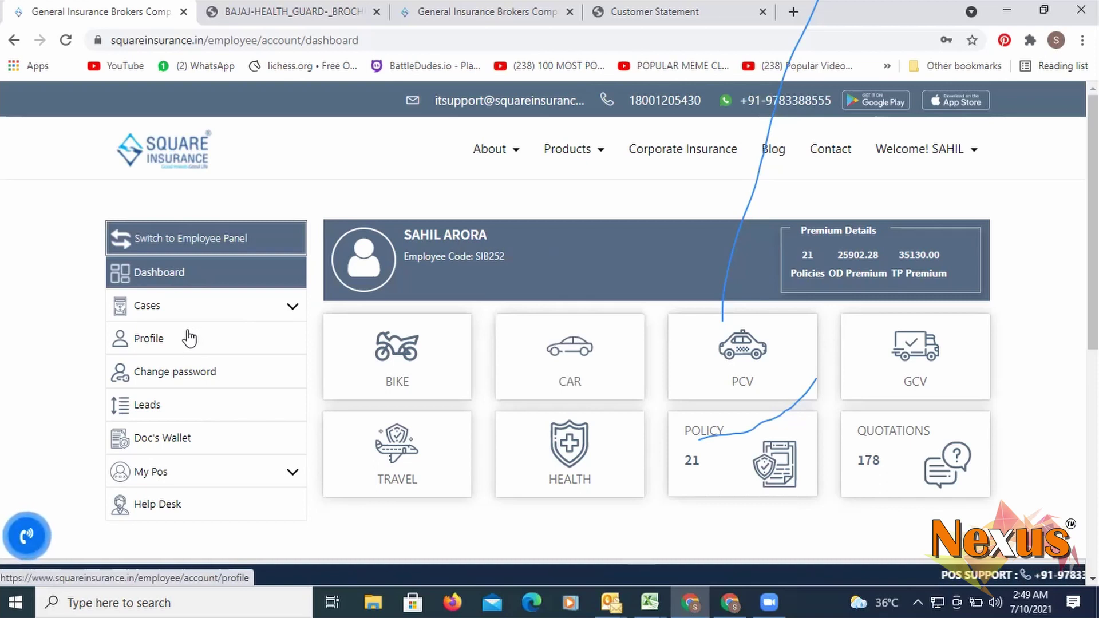
scroll(234, 361, "down", 2)
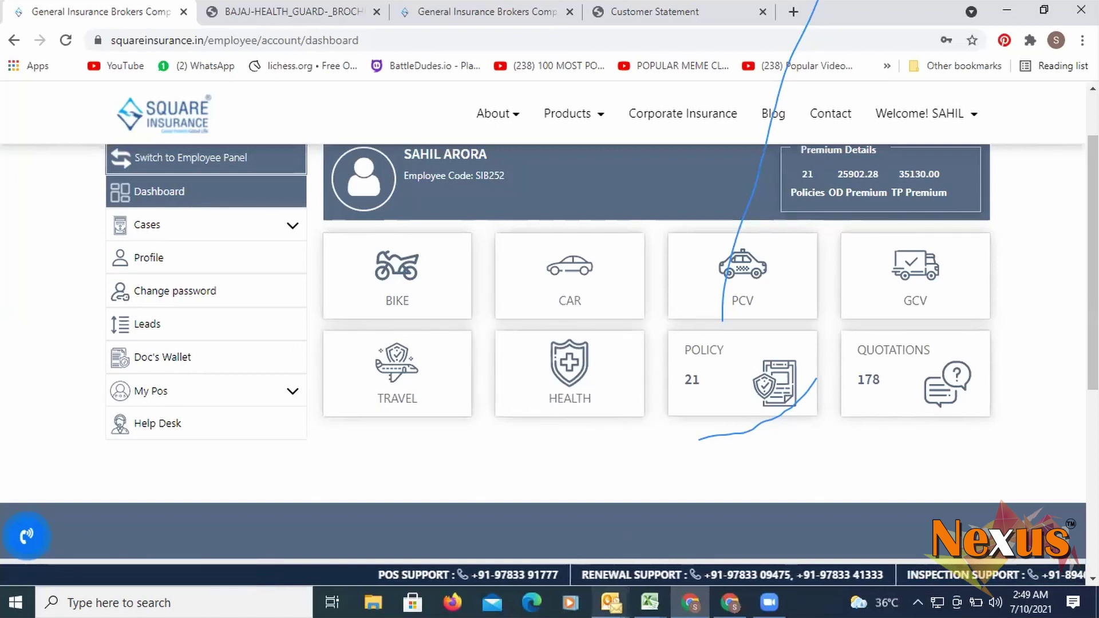
- In Outlook, search the Inbox for the sender and open the Product Availability email's PRODUCTS AVAILABILITY.xlsx
mouse_move(611, 602)
left_click(65, 555)
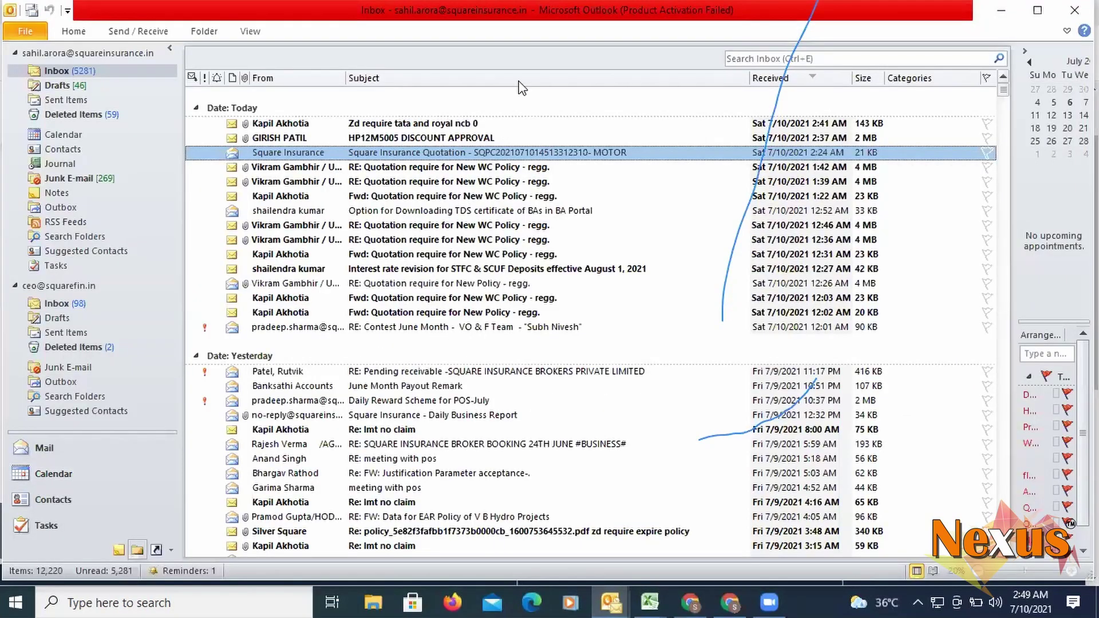
type("pankaj")
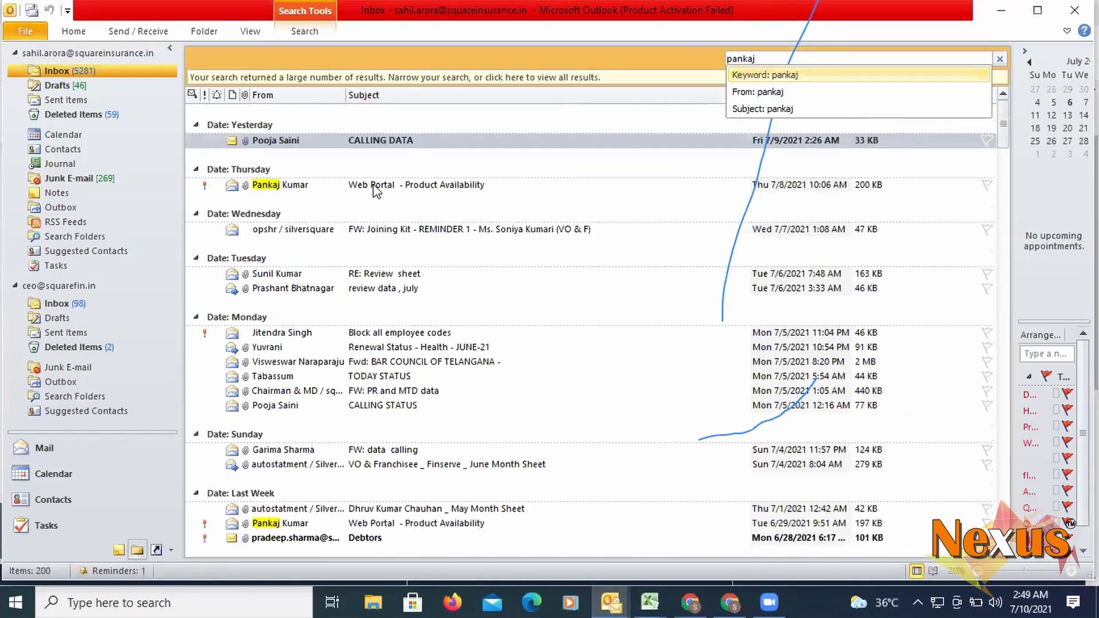
double_click(371, 184)
double_click(149, 130)
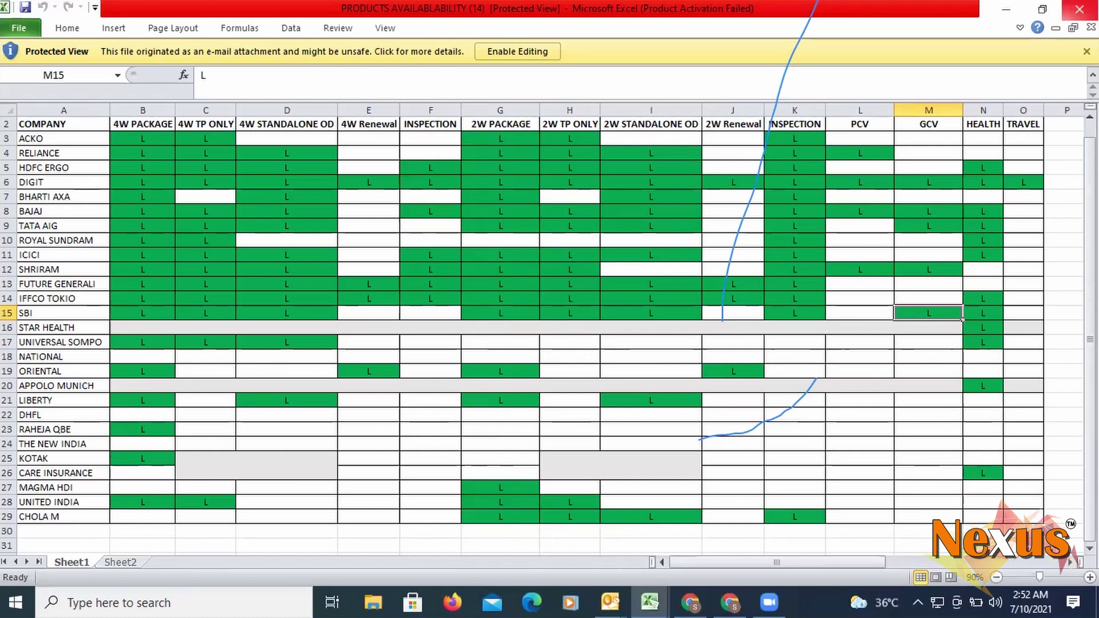
key("XF86AudioLowerVolume")
key("XF86AudioLowerVolume")
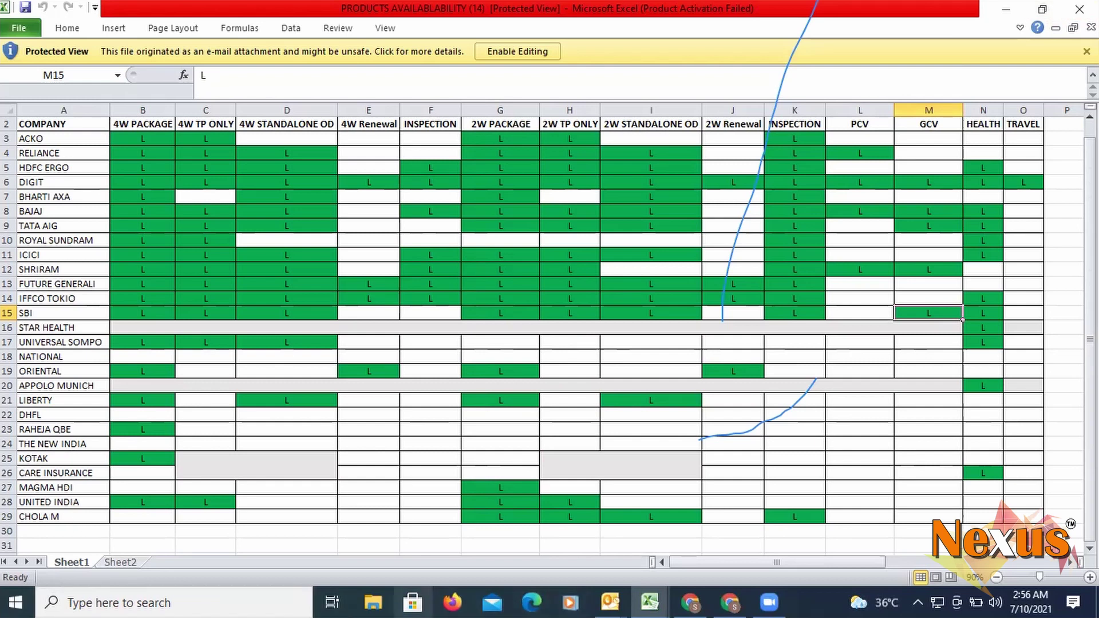
- Open Cases > Motor Quotation and proceed with the first Reliance Maruti Baleno quotation at ₹45810
left_click(691, 603)
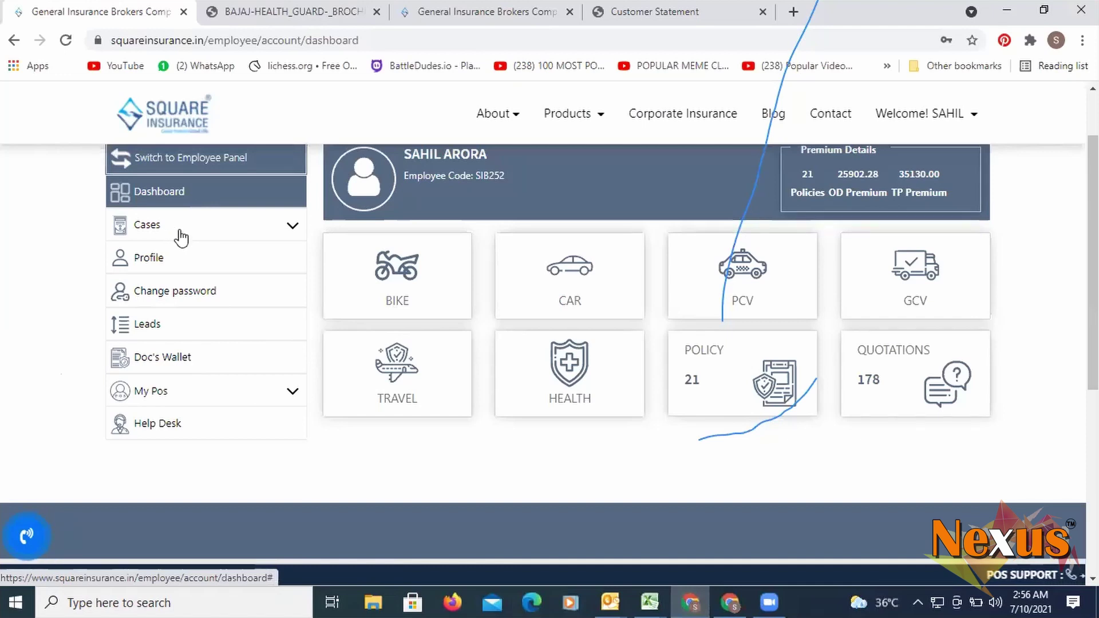
left_click(183, 234)
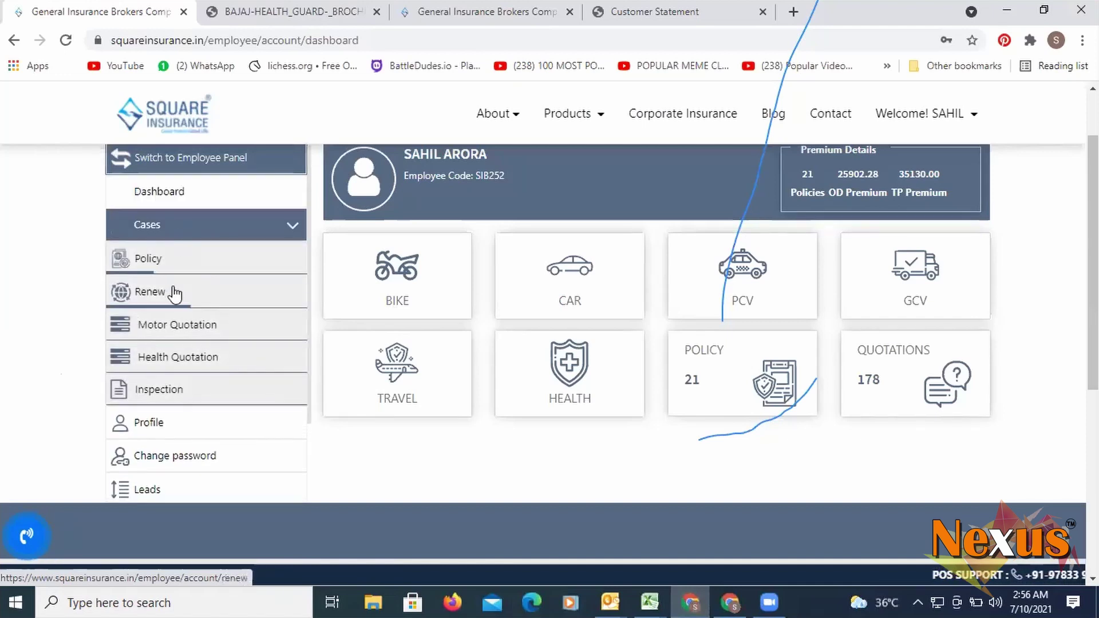
left_click(172, 333)
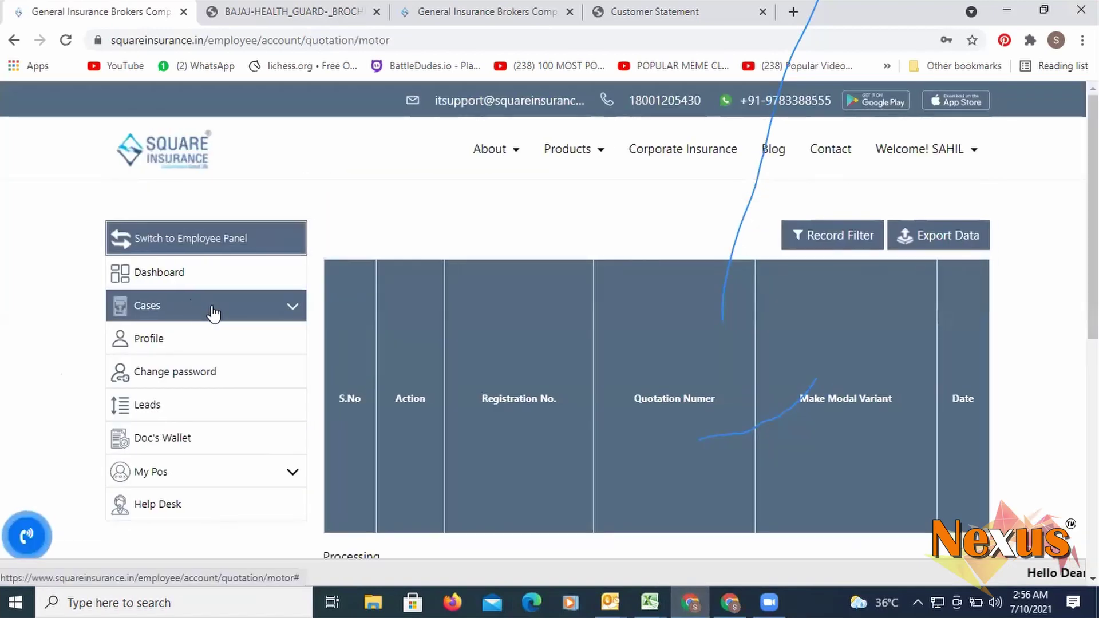
scroll(209, 312, "down", 1)
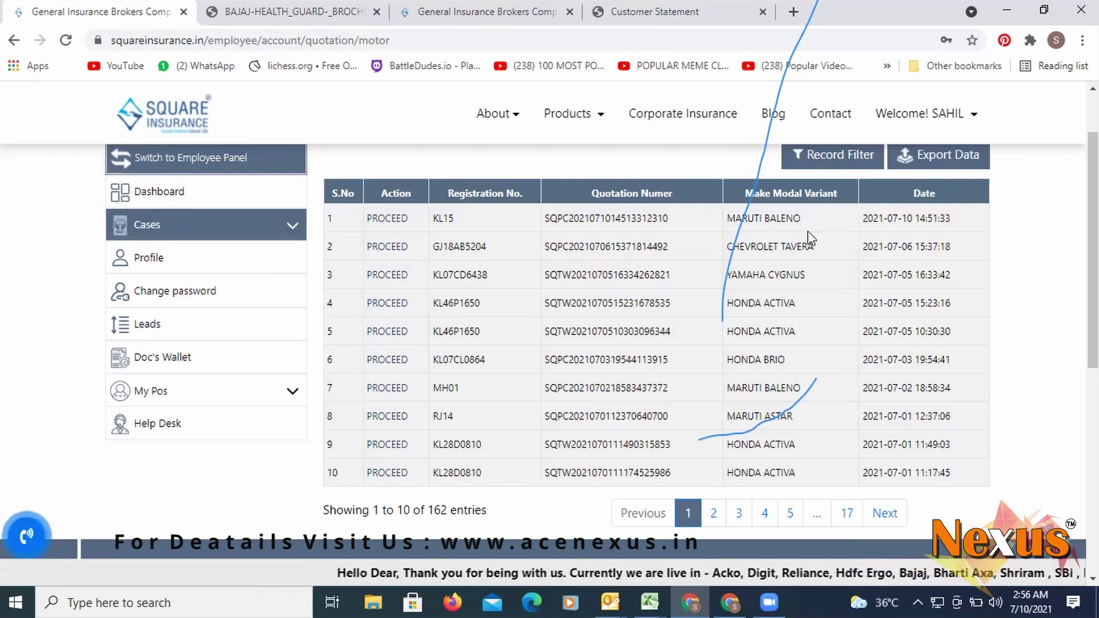
left_click(381, 224)
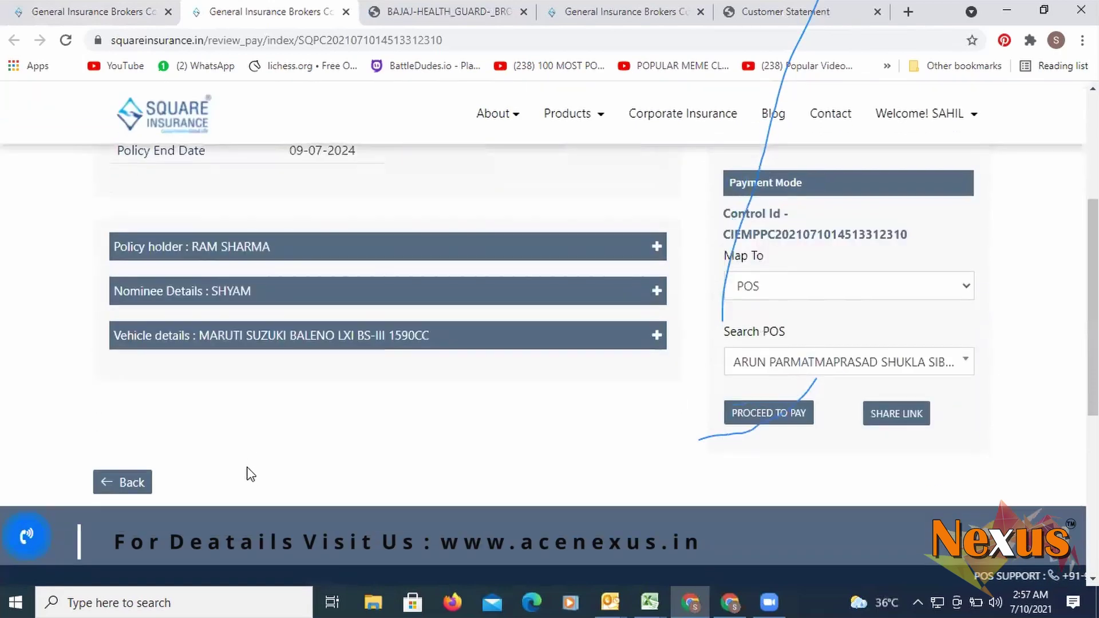
- Return to the Reliance Maruti Baleno proposal and review its owner, vehicle and other details
scroll(245, 471, "down", 4)
left_click(107, 484)
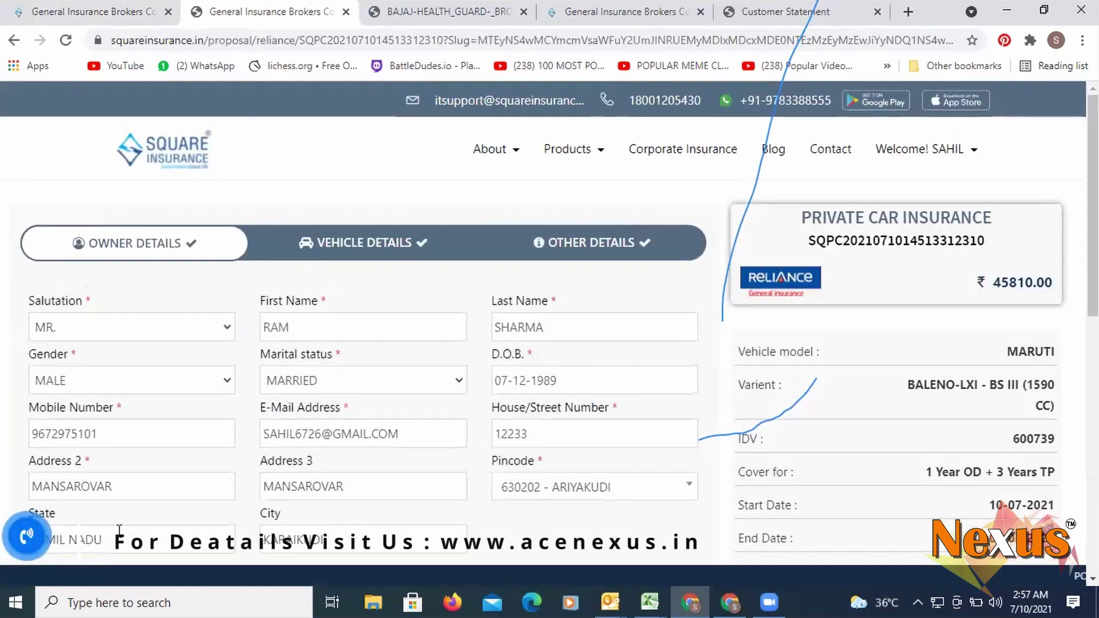
scroll(123, 521, "down", 6)
scroll(483, 318, "up", 4)
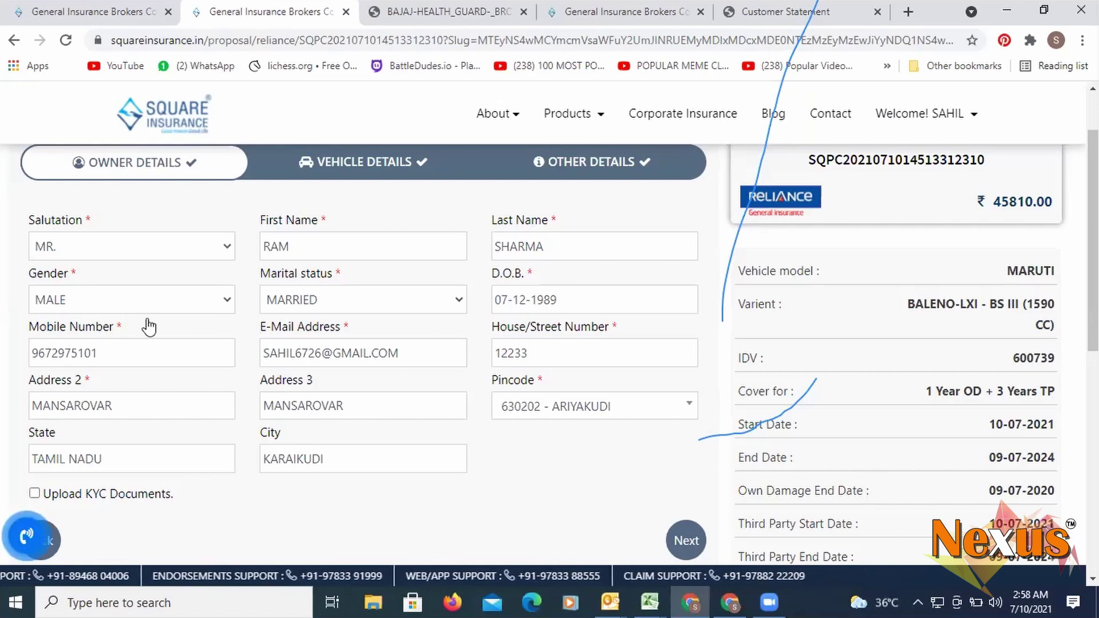
scroll(147, 321, "up", 2)
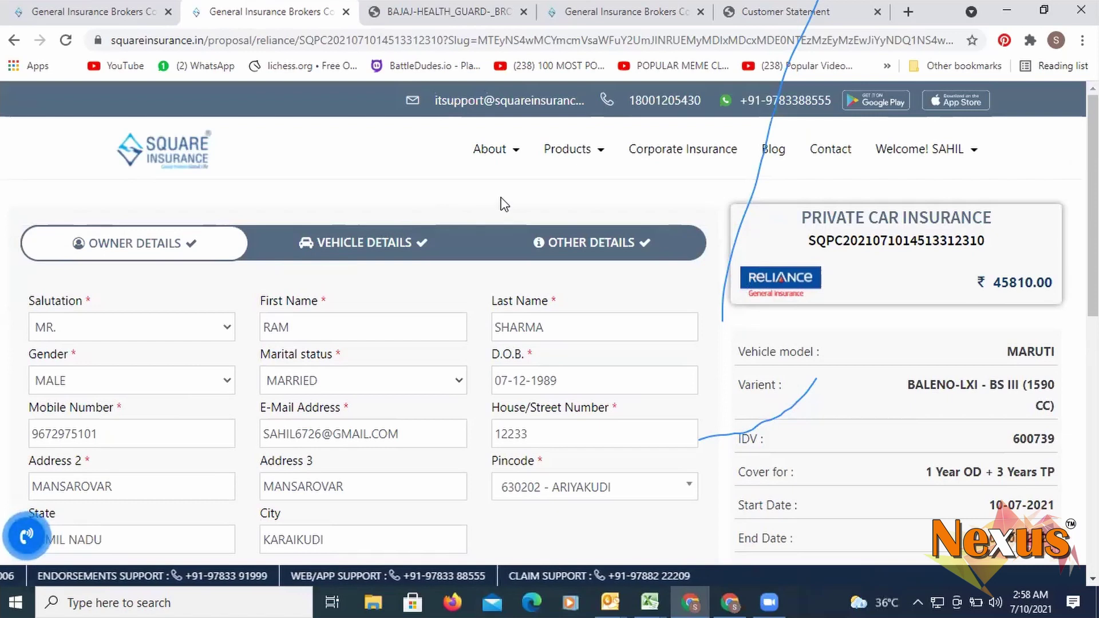
mouse_move(570, 150)
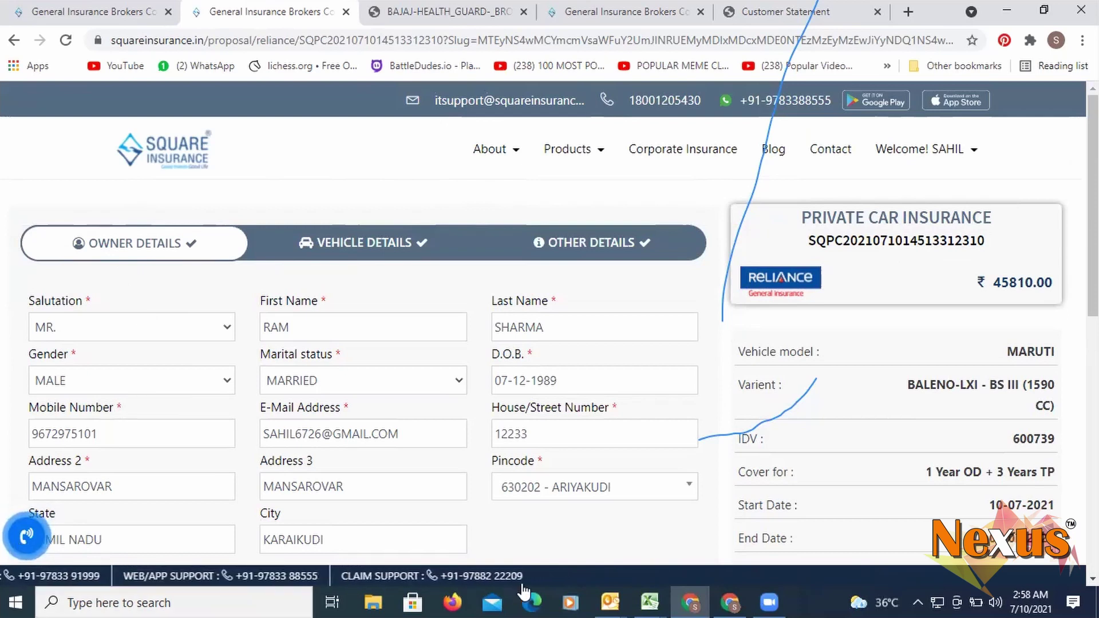
mouse_move(880, 170)
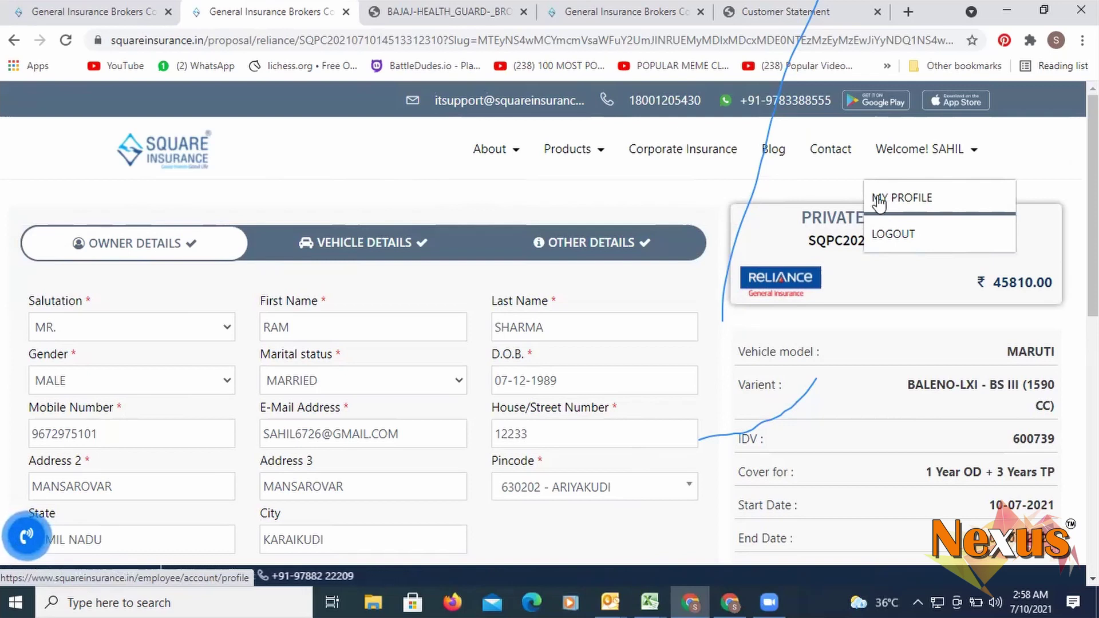
- Choose MY PROFILE from the Welcome! menu to view Employee ID, mobile and BQC dates
mouse_move(916, 153)
left_click(897, 207)
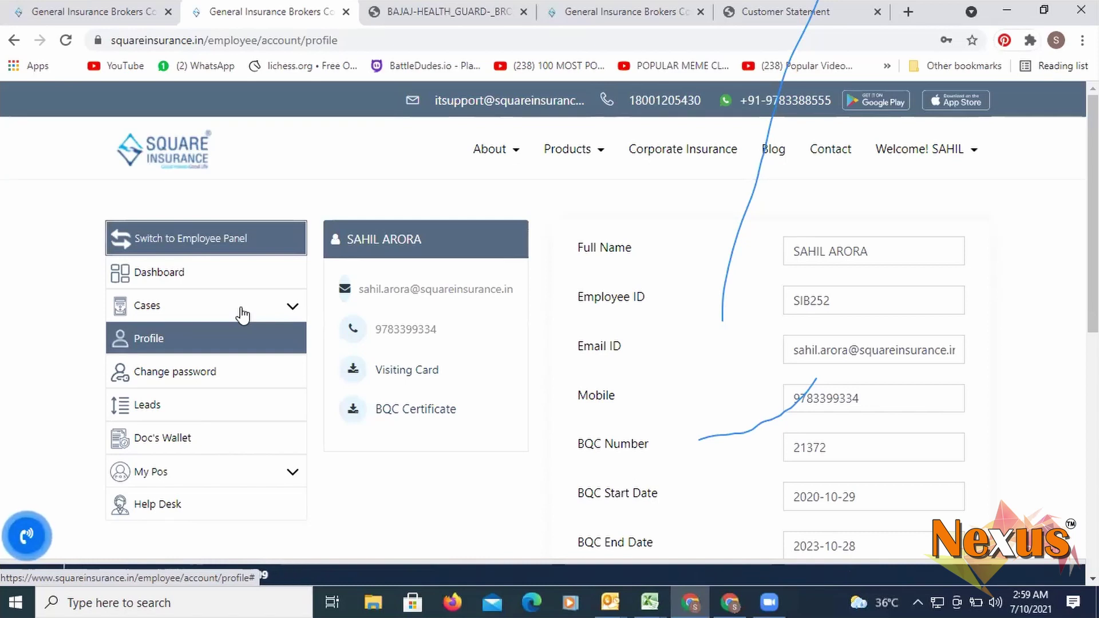
- Return to the dashboard to review OD premium 25902.28, TP premium 35130.00 and product tiles
left_click(181, 278)
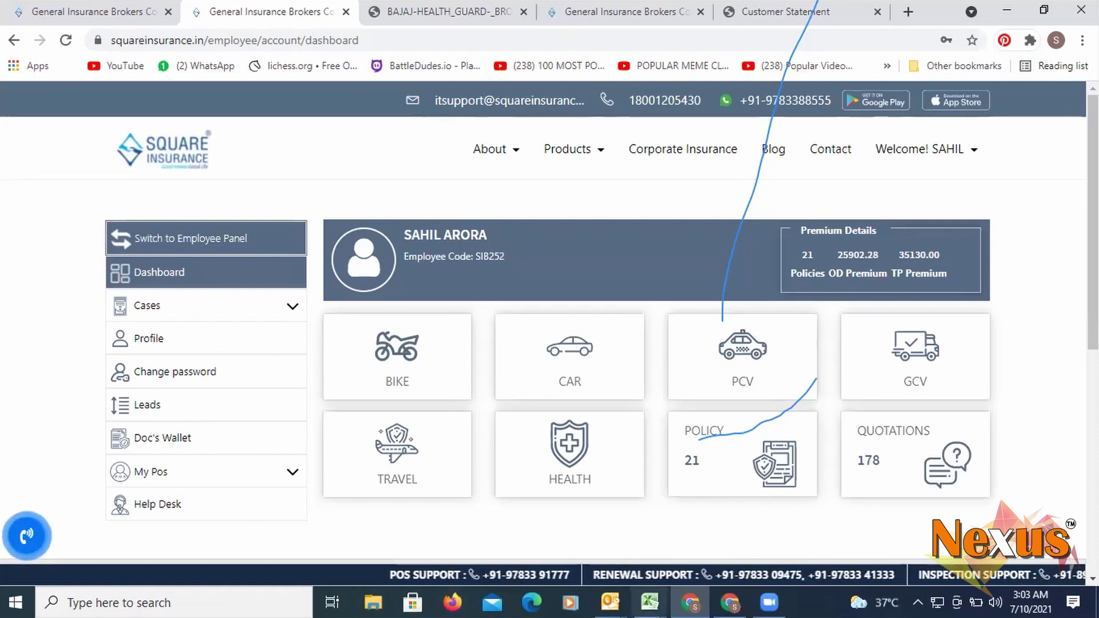
- Bring the PRODUCTS AVAILABILITY workbook back to the front and select the PRIVATE CAR heading in row 1
mouse_move(650, 602)
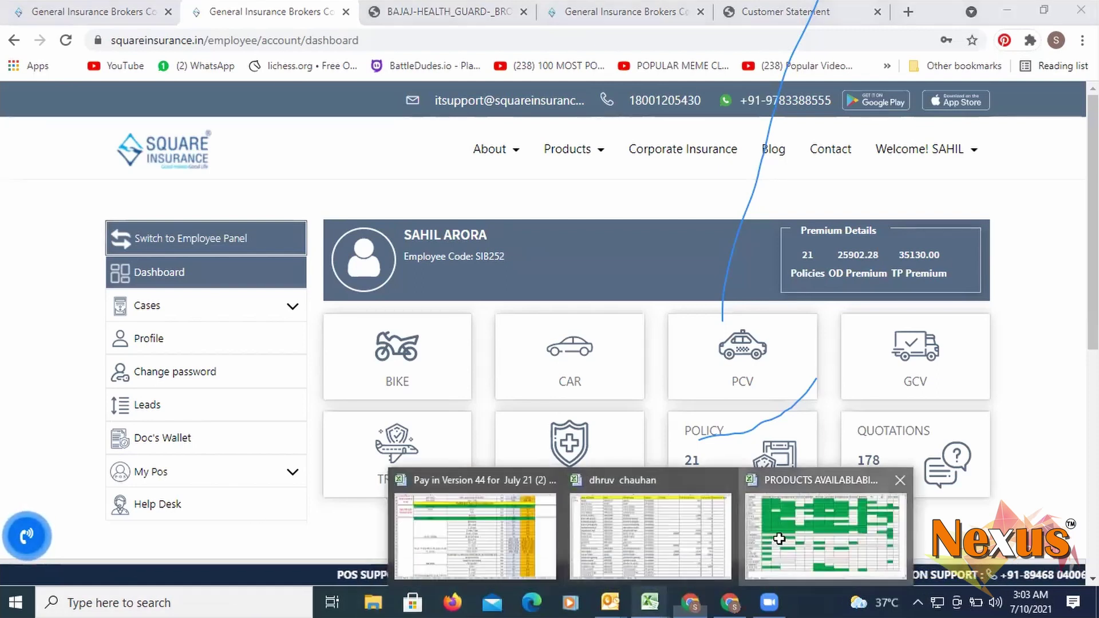
left_click(827, 520)
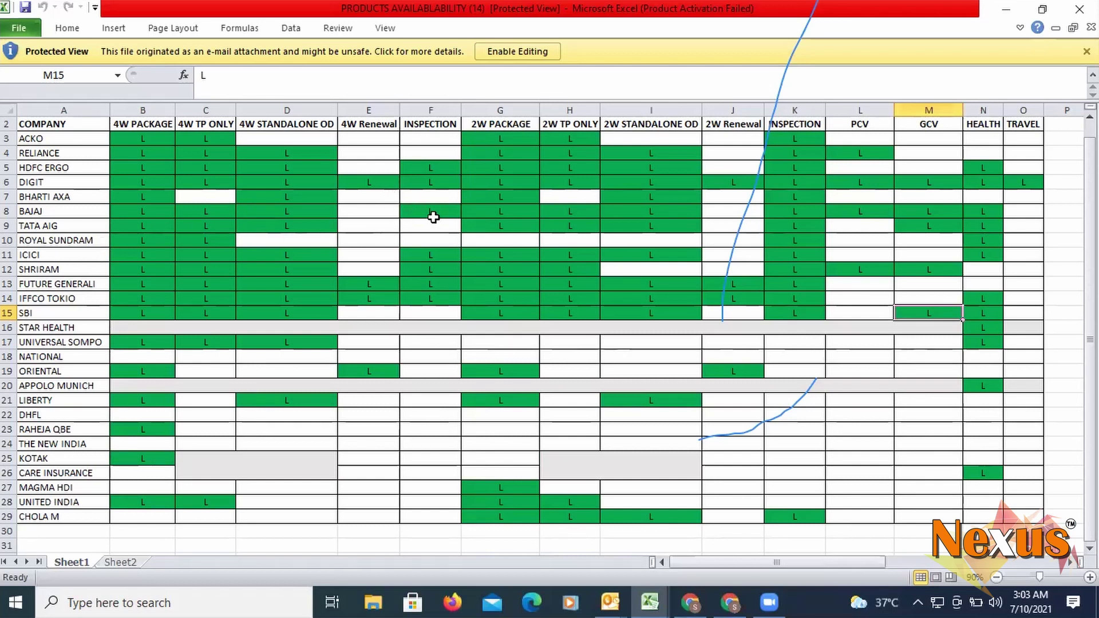
scroll(243, 211, "up", 1)
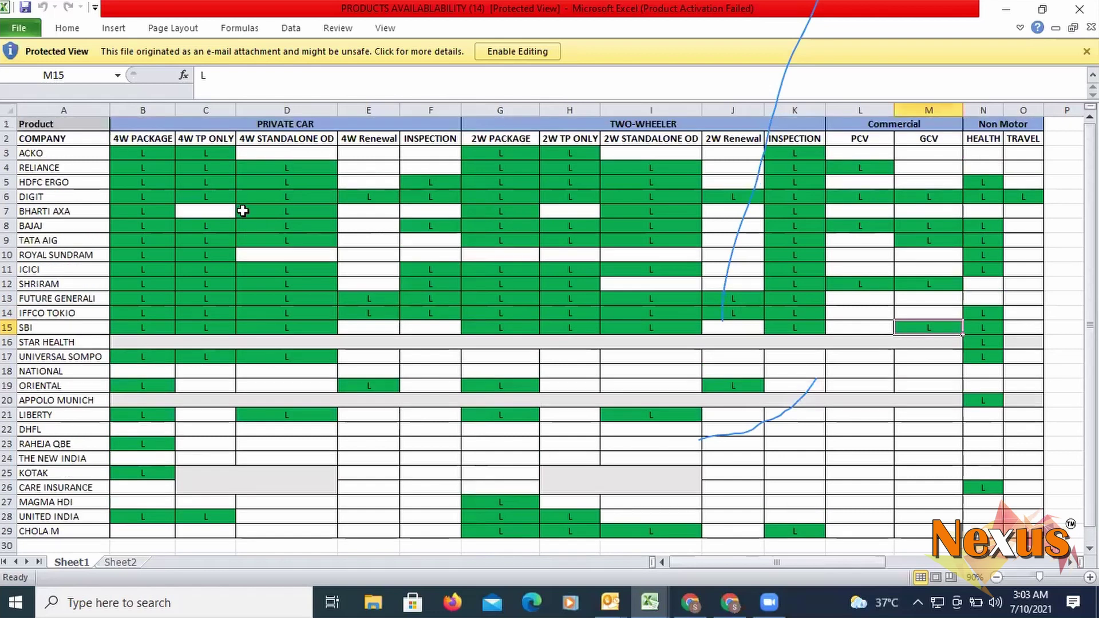
left_click(279, 131)
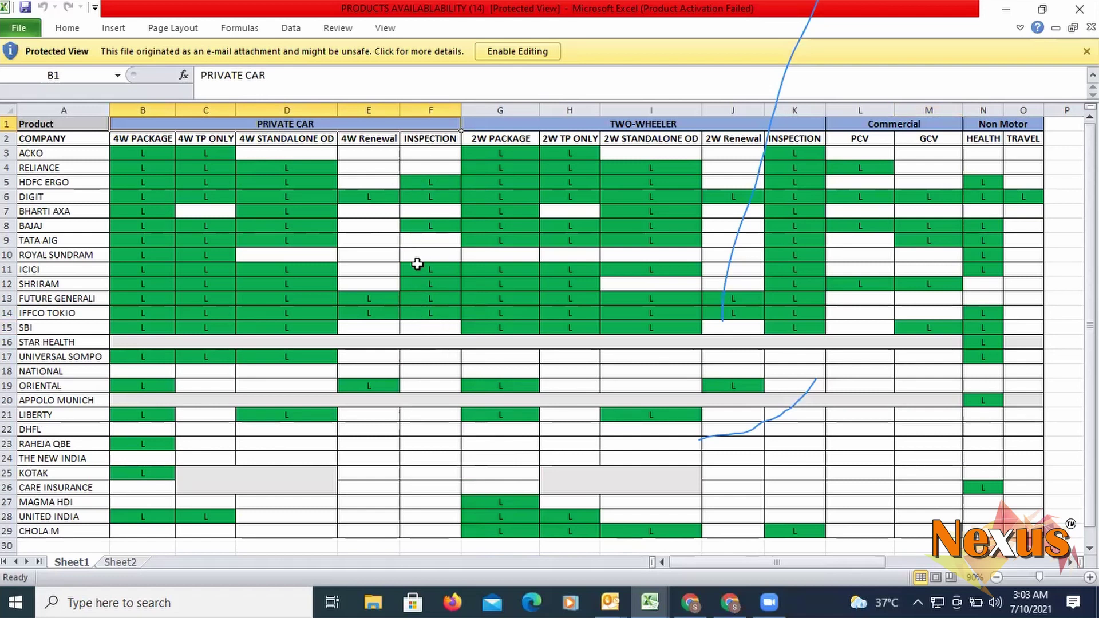
left_click(430, 227)
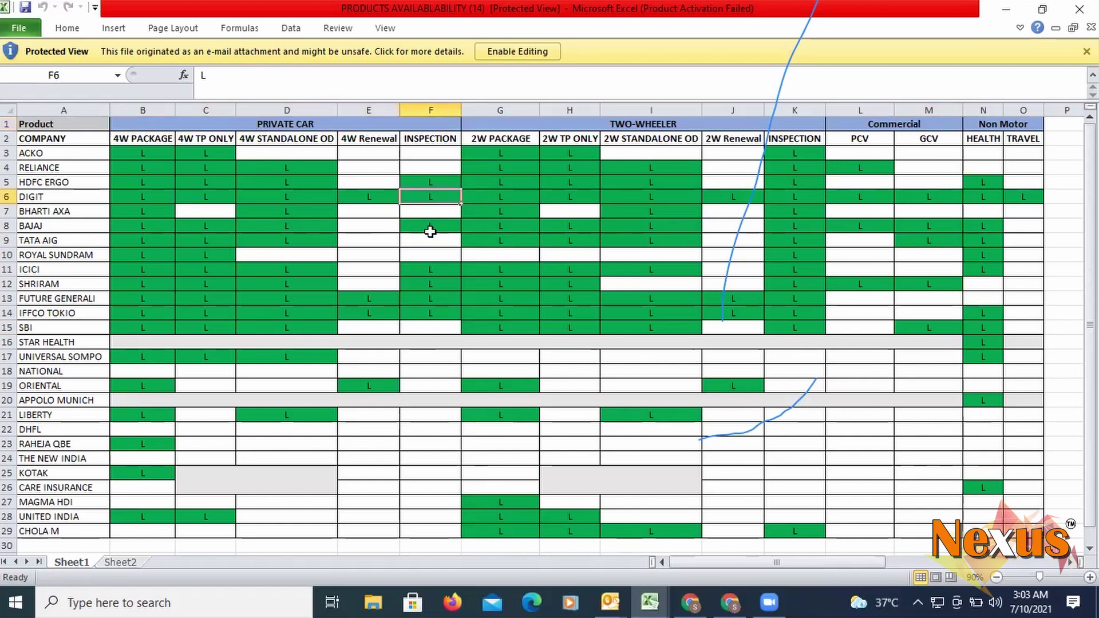
left_click(422, 272)
left_click(425, 299)
left_click(423, 312)
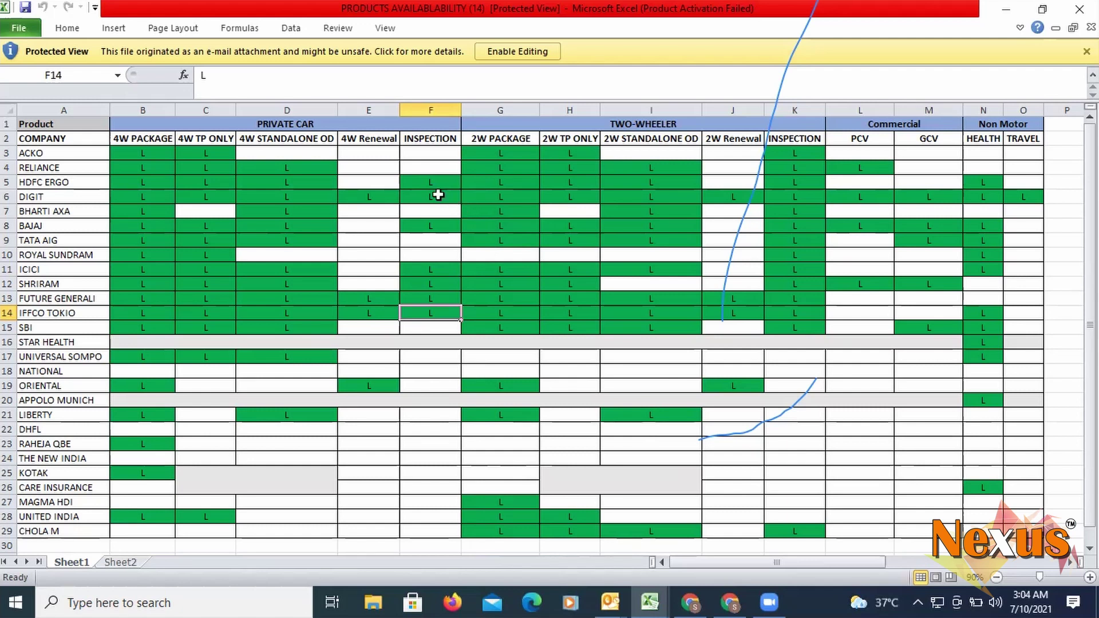
left_click(435, 225)
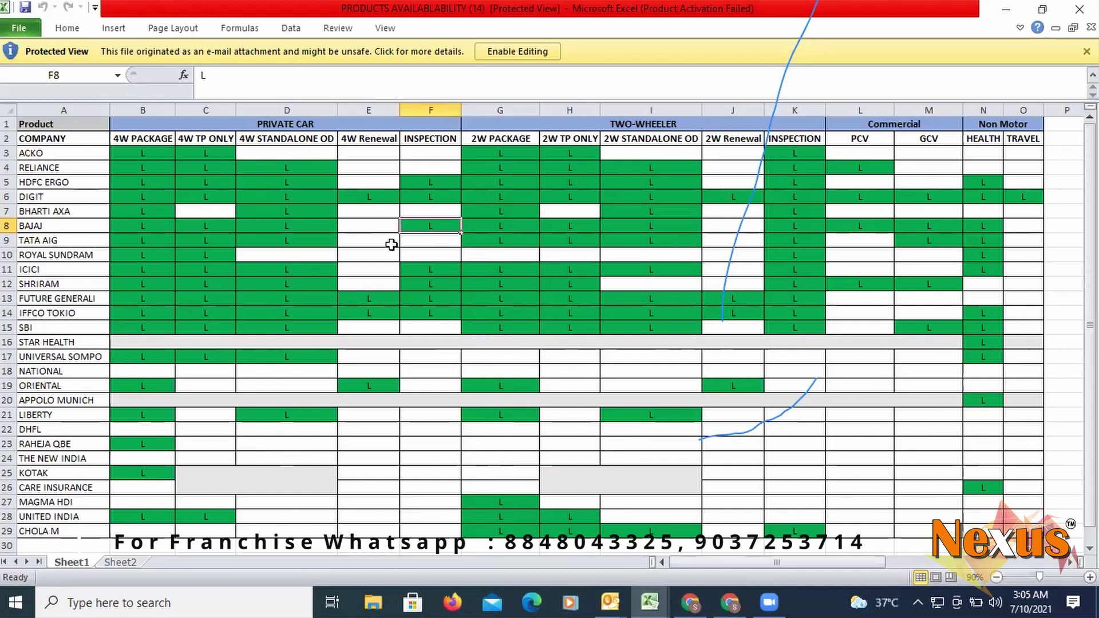
left_click(295, 124)
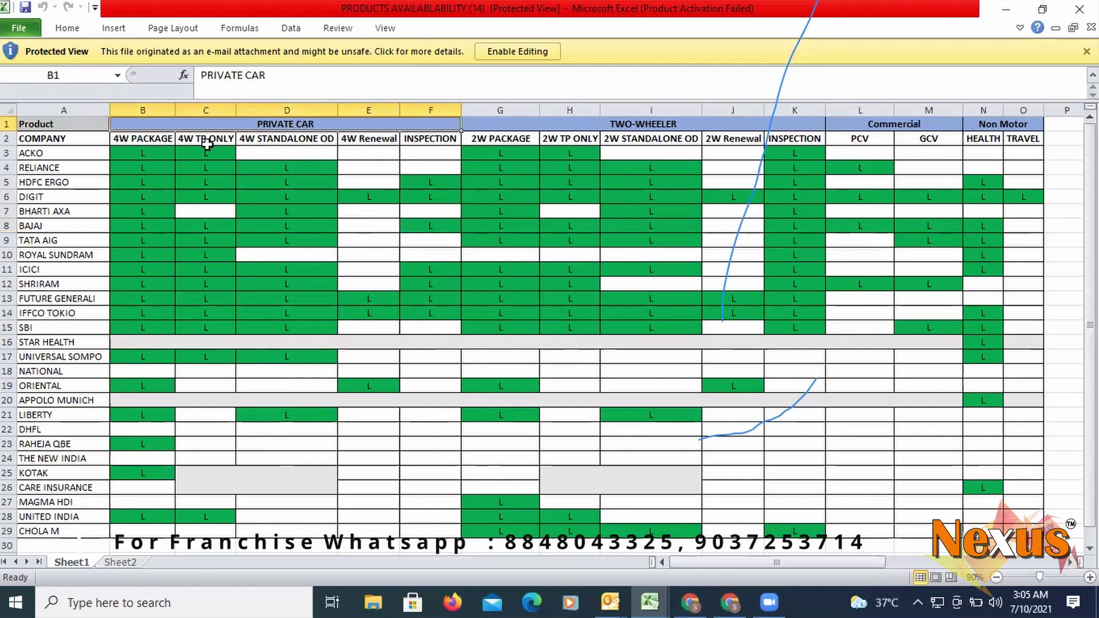
left_click_drag(146, 152, 138, 515)
left_click(160, 554)
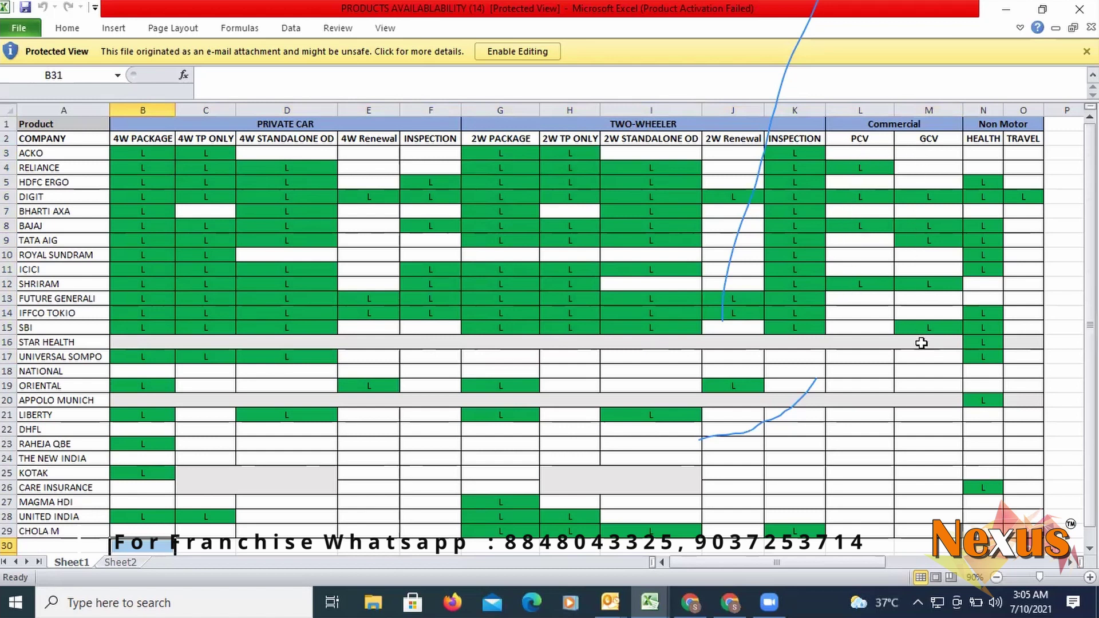
left_click(859, 167)
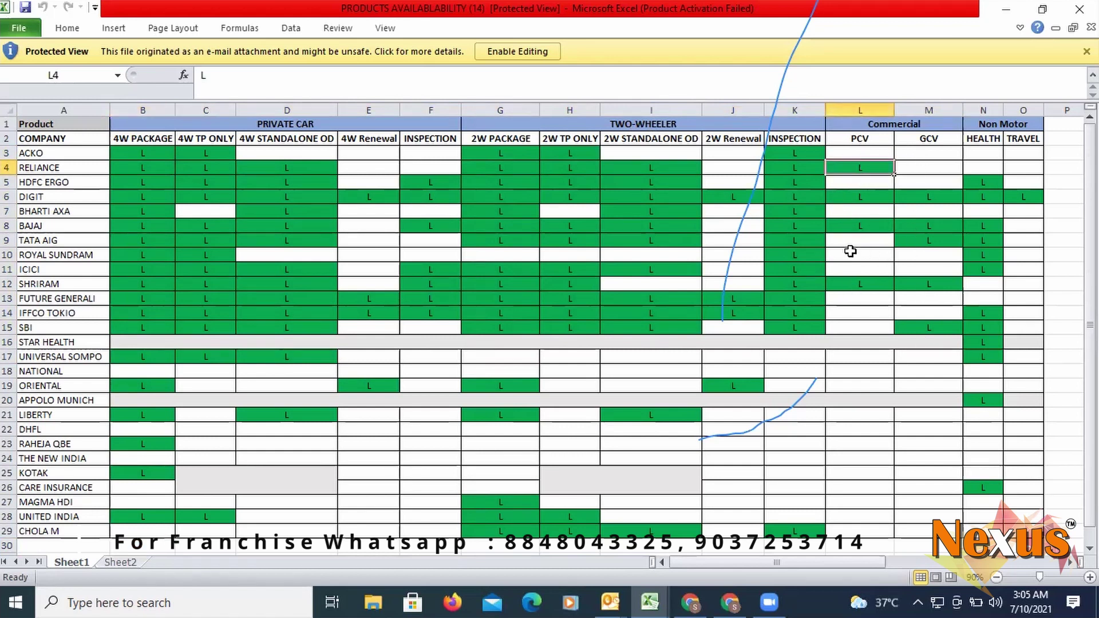